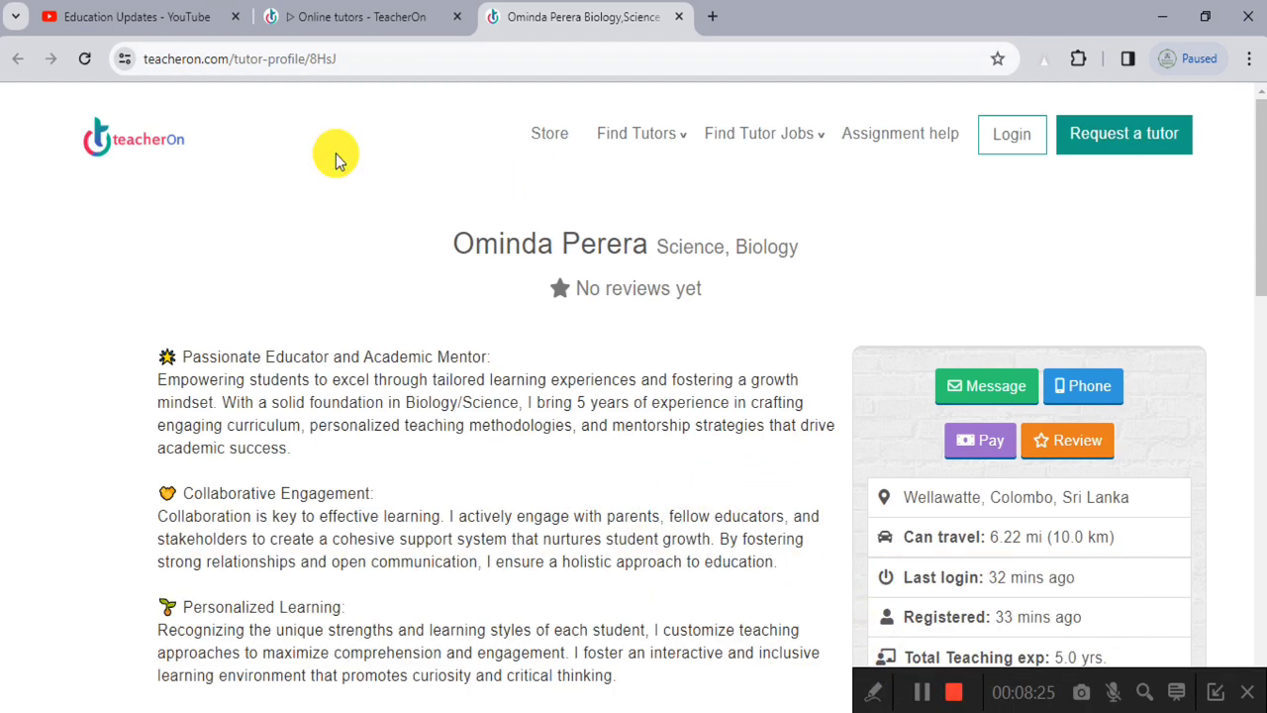
Step: Return to the TeacherOn home page via the logo and interact with its teacher-search content
{"action": "left_click", "coordinate": [114, 158]}
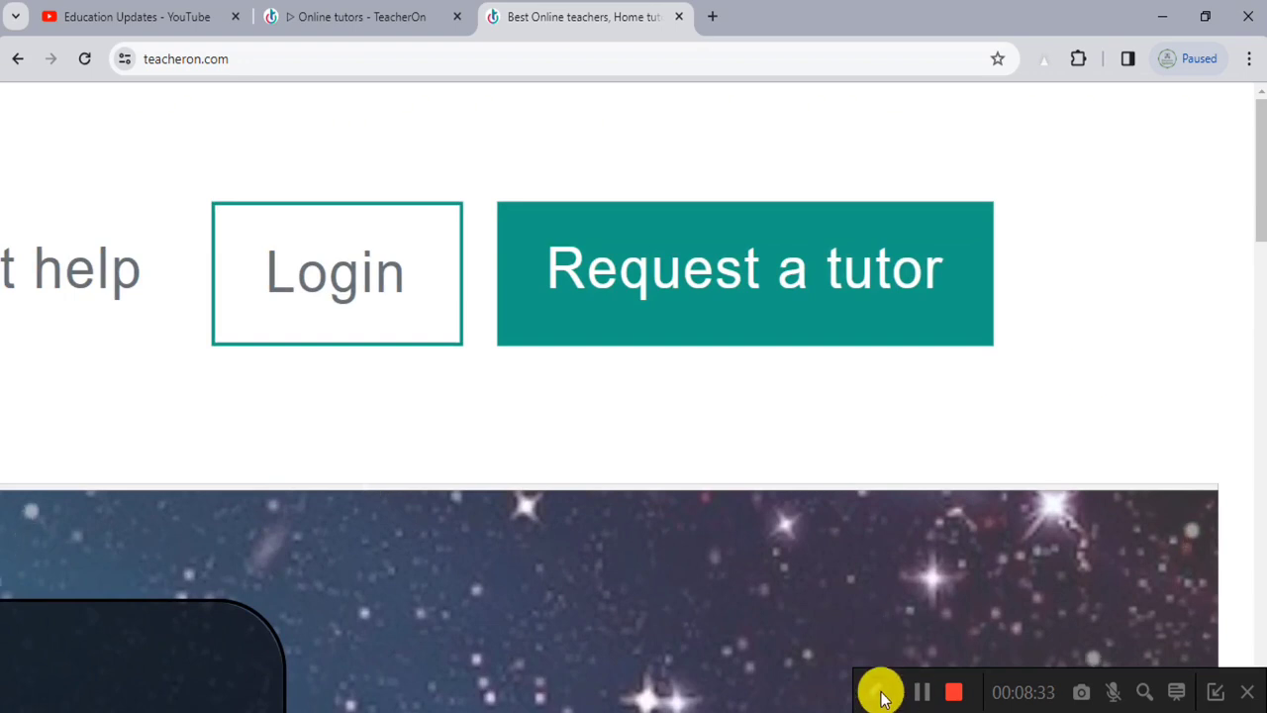
{"action": "left_click", "coordinate": [873, 692]}
{"action": "left_click", "coordinate": [632, 691]}
{"action": "mouse_move", "coordinate": [477, 165]}
{"action": "left_mouse_down"}
{"action": "mouse_move", "coordinate": [509, 207]}
{"action": "mouse_move", "coordinate": [962, 377]}
{"action": "mouse_move", "coordinate": [1040, 360]}
{"action": "left_mouse_up"}
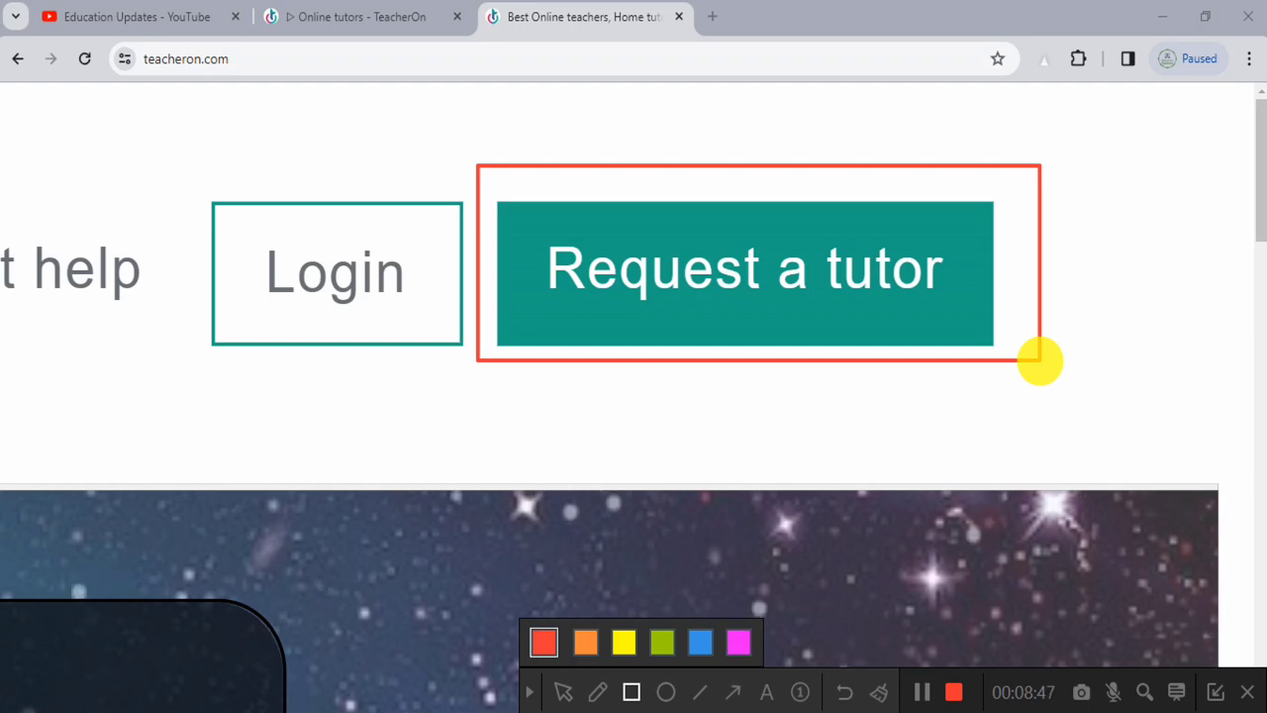
{"action": "left_click", "coordinate": [880, 690]}
{"action": "mouse_move", "coordinate": [196, 165]}
{"action": "left_mouse_down"}
{"action": "mouse_move", "coordinate": [212, 234]}
{"action": "mouse_move", "coordinate": [535, 382]}
{"action": "left_mouse_up"}
{"action": "left_click", "coordinate": [875, 693]}
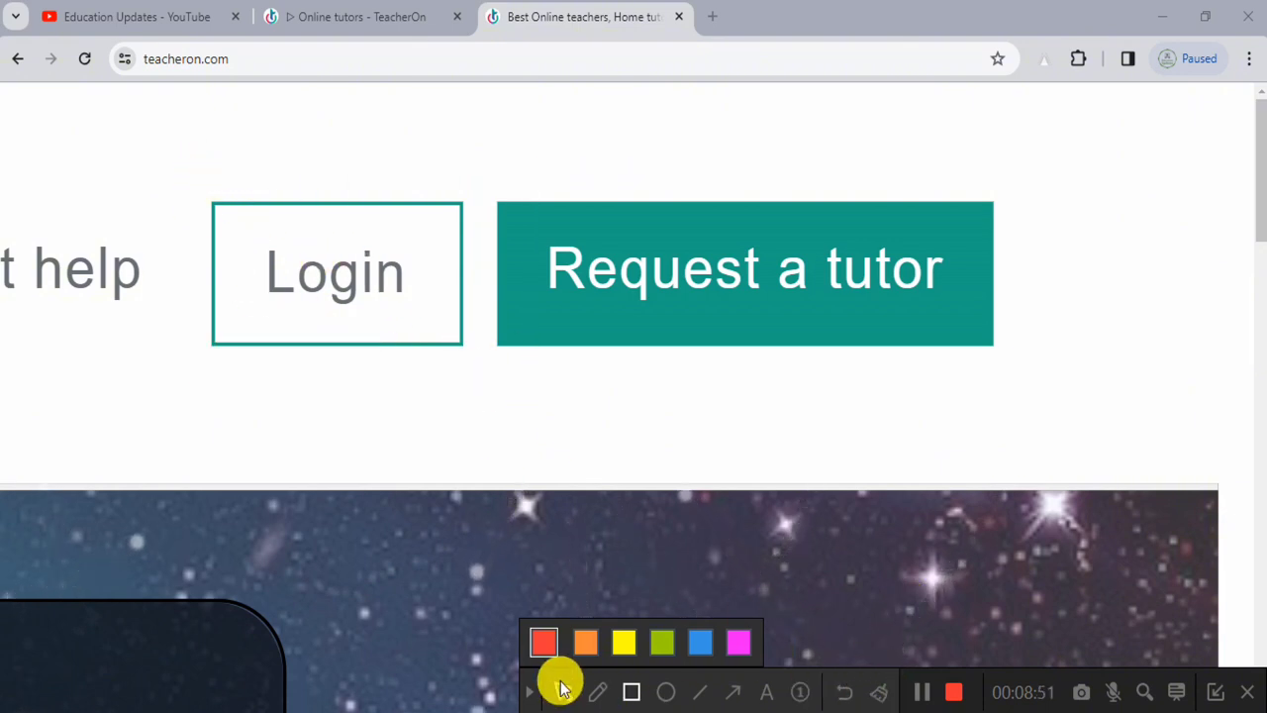
{"action": "left_click", "coordinate": [529, 692]}
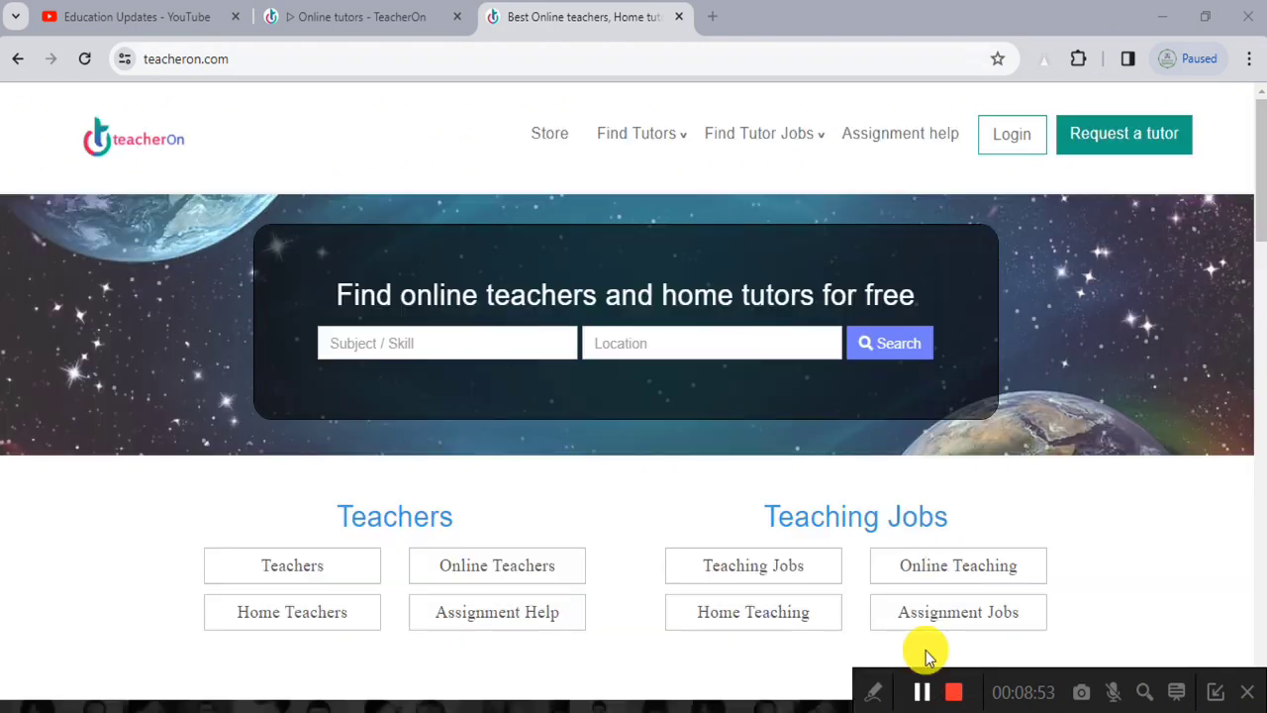
Step: Open the Login page and choose Continue with Email to show the sign-in form
{"action": "left_click", "coordinate": [1012, 136]}
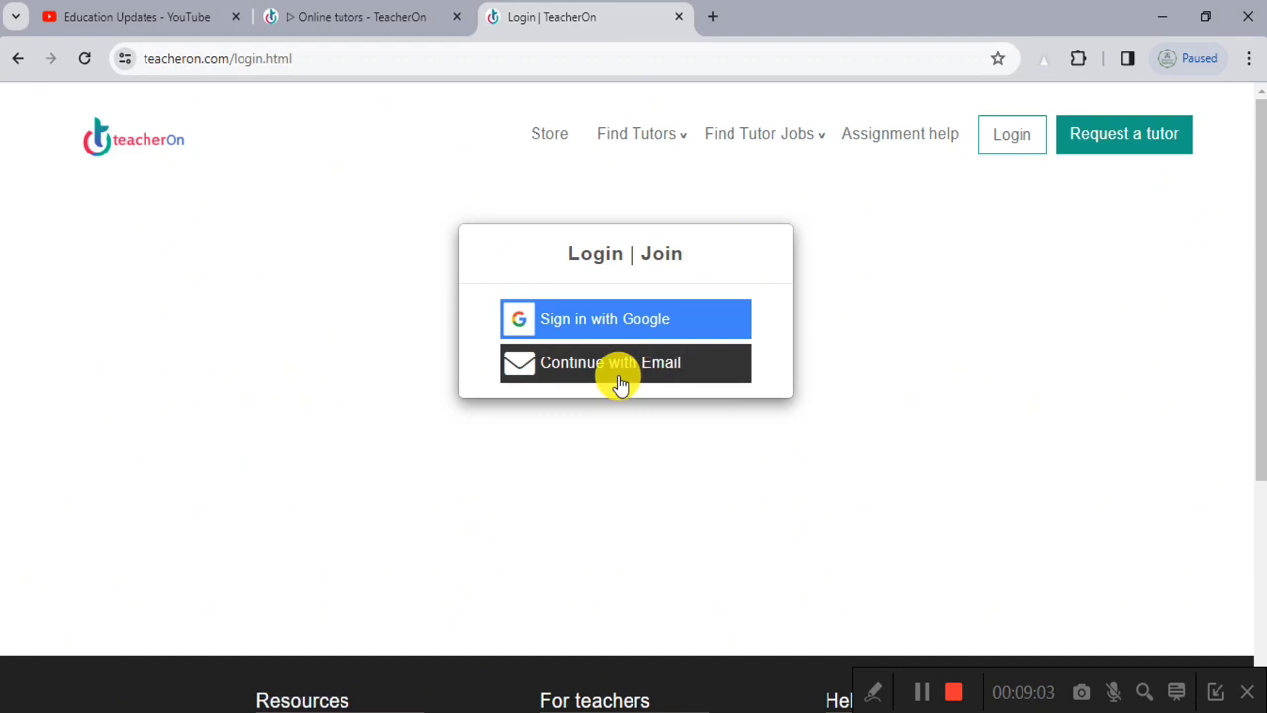
{"action": "left_click", "coordinate": [621, 367]}
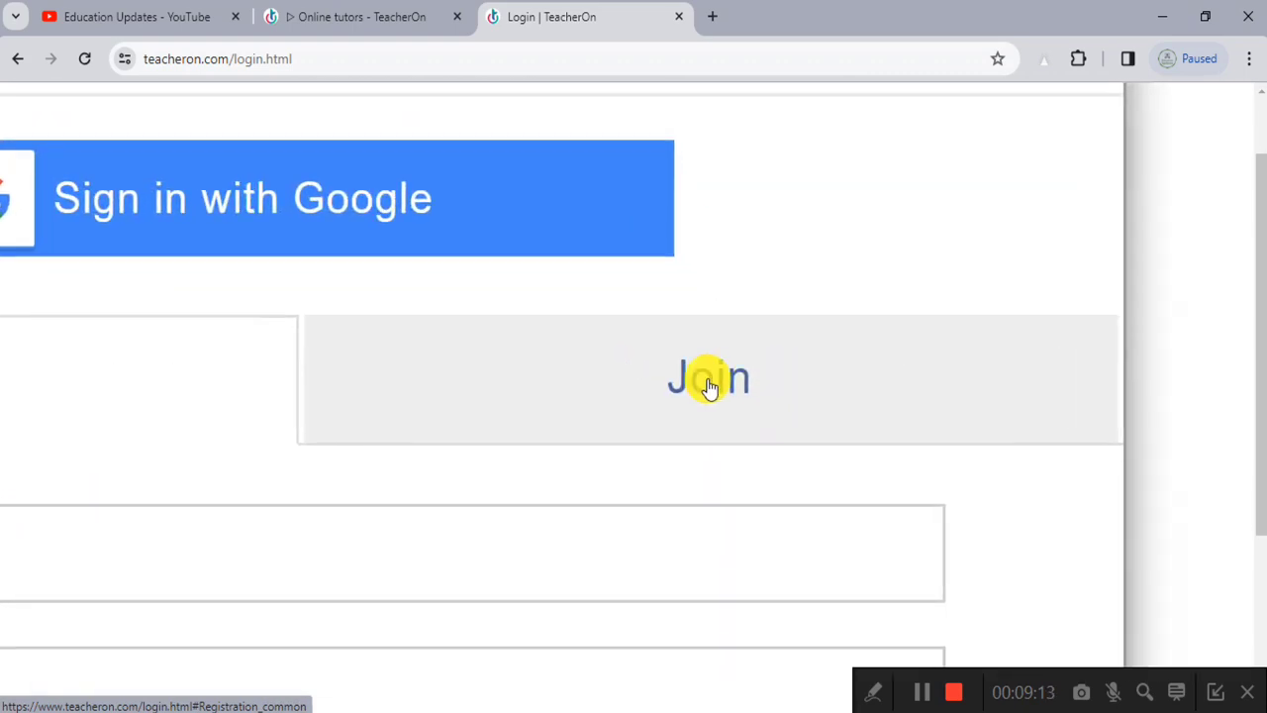
Step: On the Join form, enter the full name, fix the surname, paste the e-mail and enter a password
{"action": "left_click", "coordinate": [755, 383]}
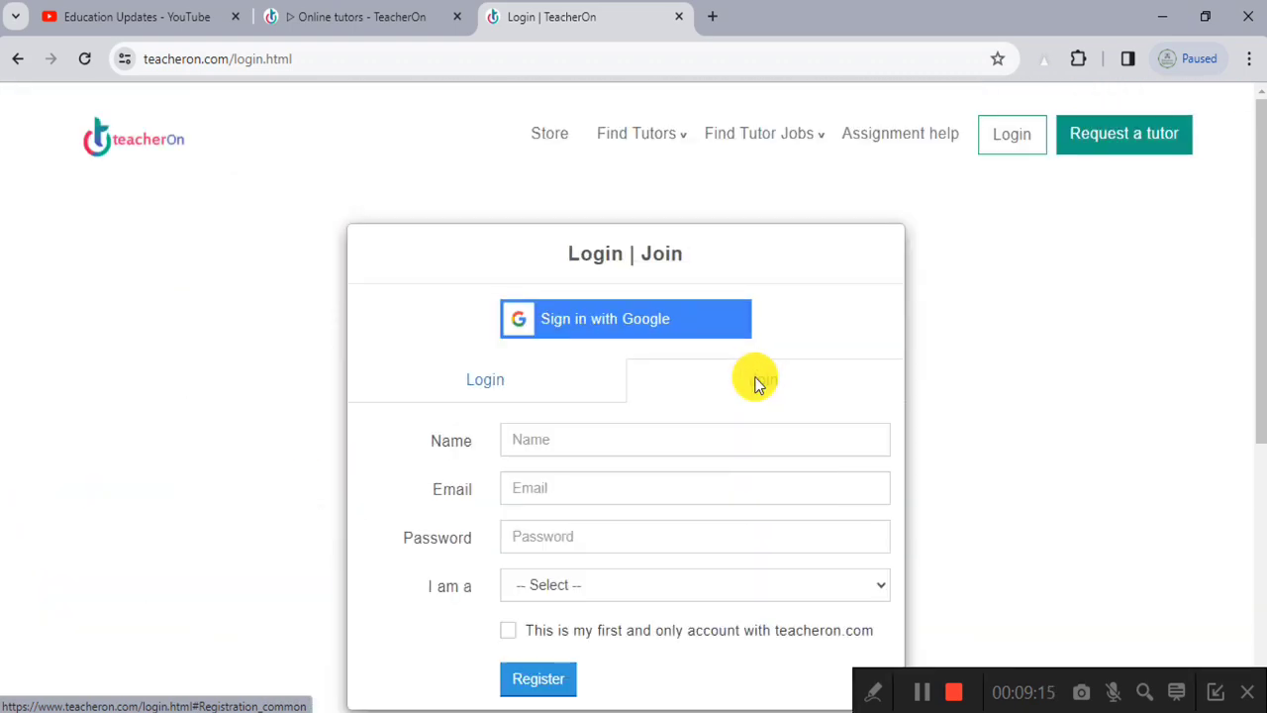
{"action": "scroll", "coordinate": [756, 381], "scroll_direction": "down", "scroll_amount": 2}
{"action": "left_click", "coordinate": [532, 247]}
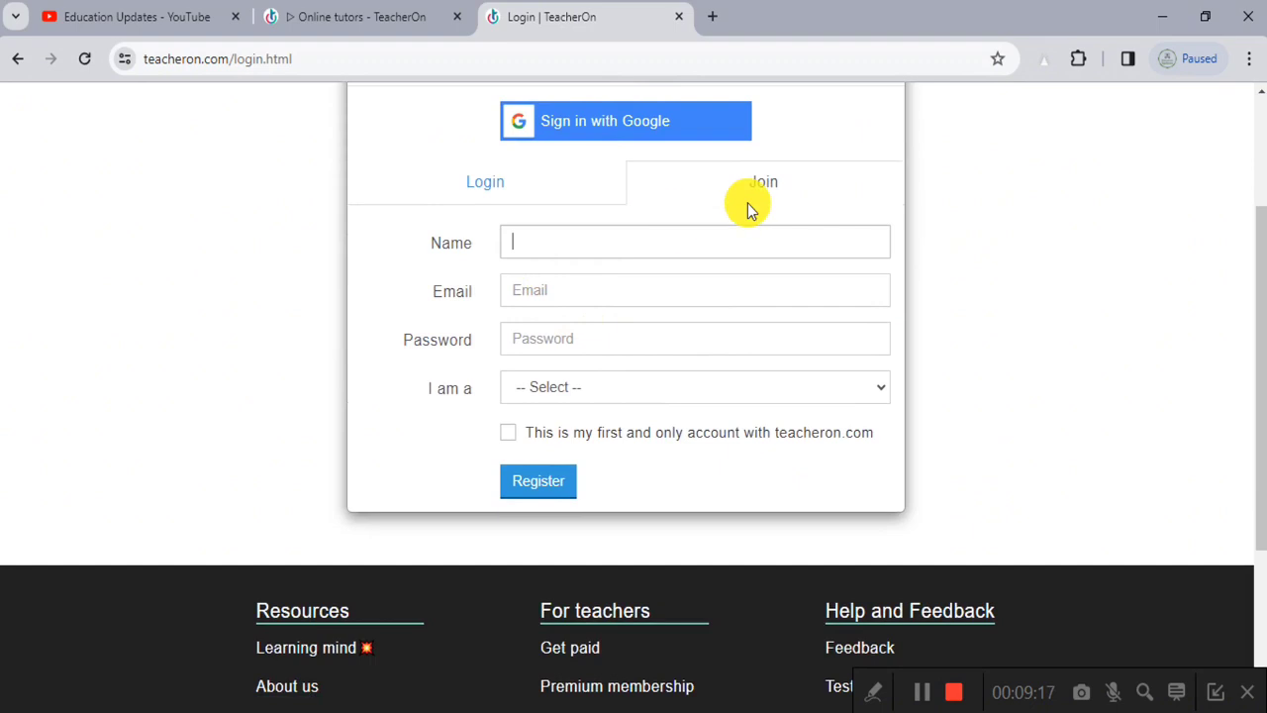
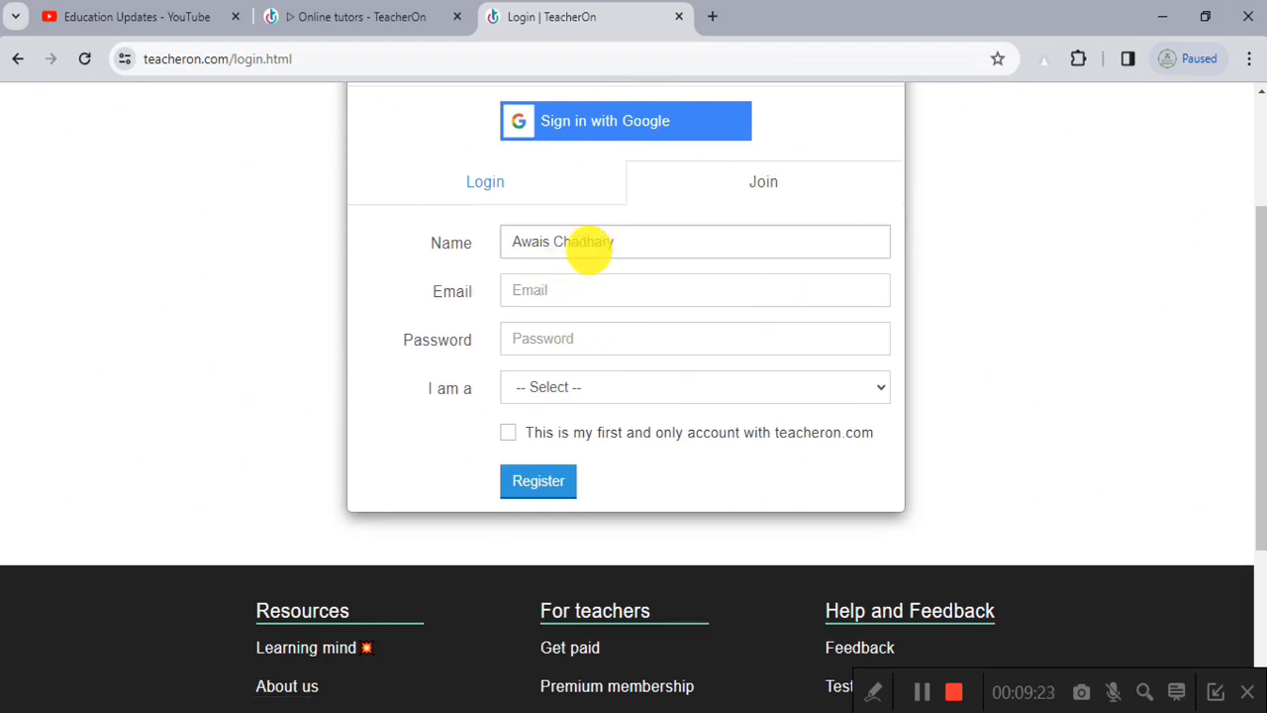
{"action": "left_click", "coordinate": [579, 242]}
{"action": "type", "text": "u"}
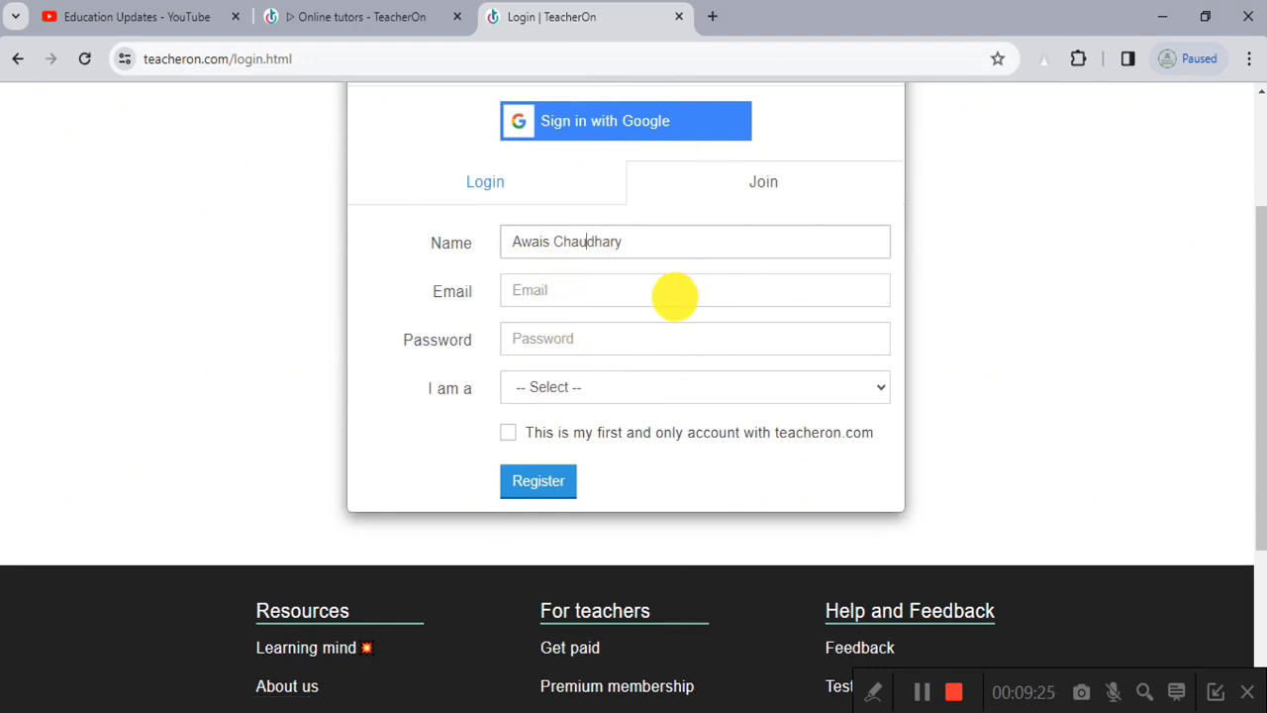
{"action": "left_click", "coordinate": [583, 290]}
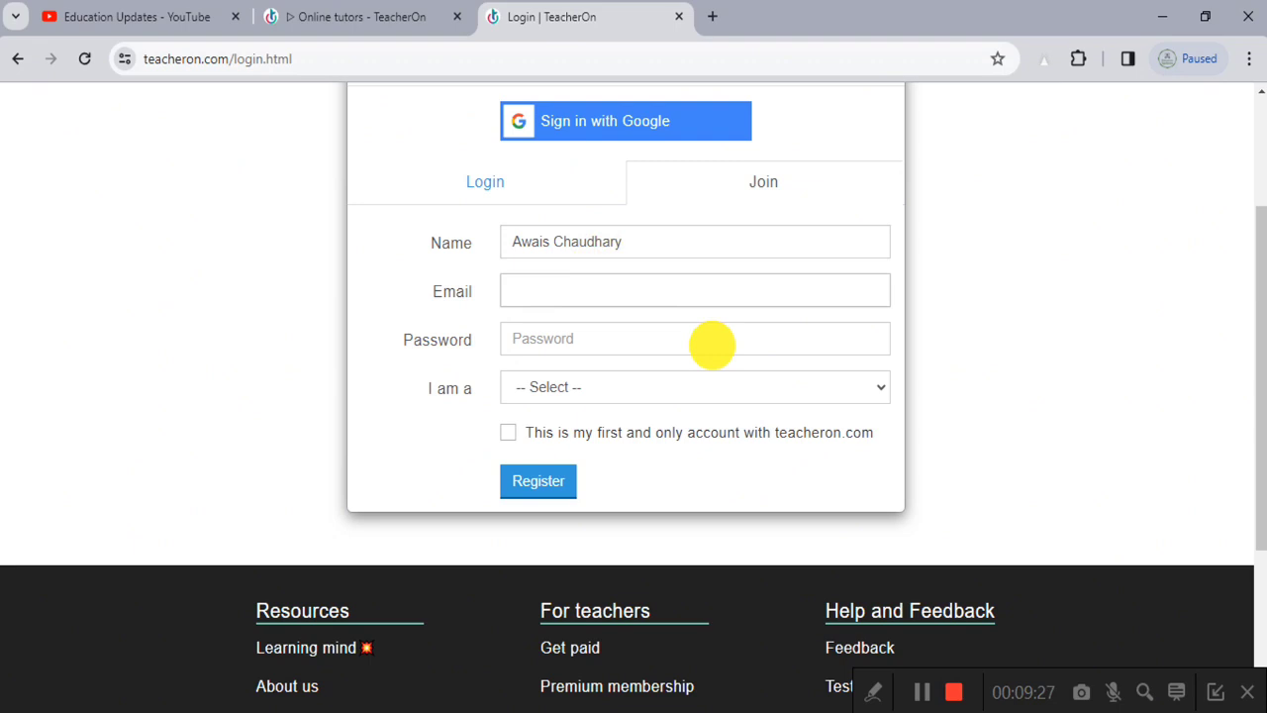
{"action": "key", "text": "ctrl+v"}
{"action": "left_click", "coordinate": [597, 337]}
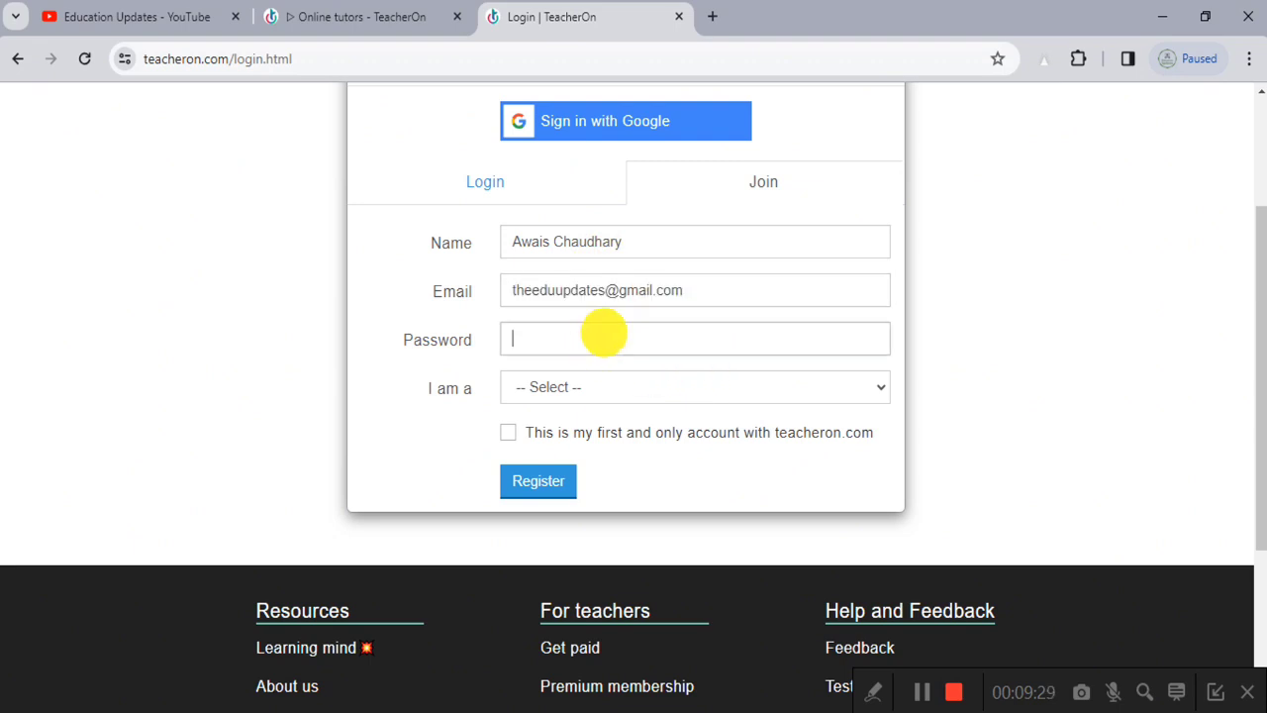
{"action": "type", "text": "•••••"}
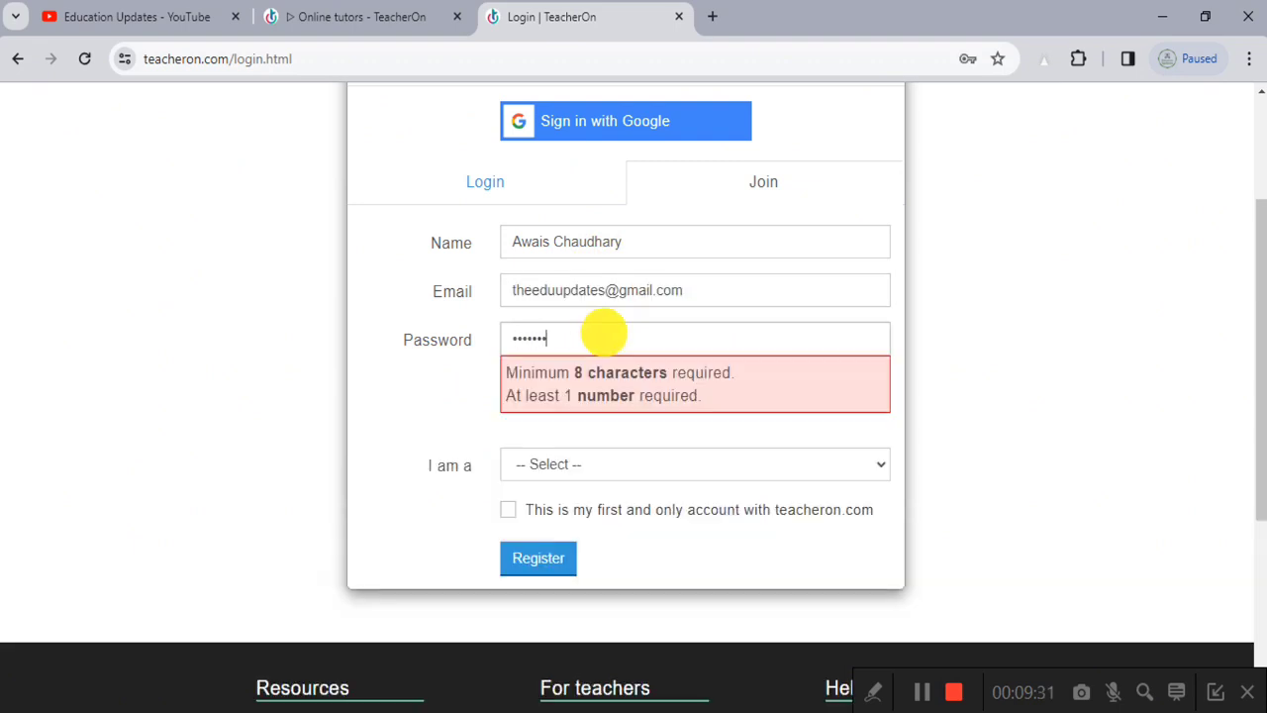
{"action": "type", "text": "••••"}
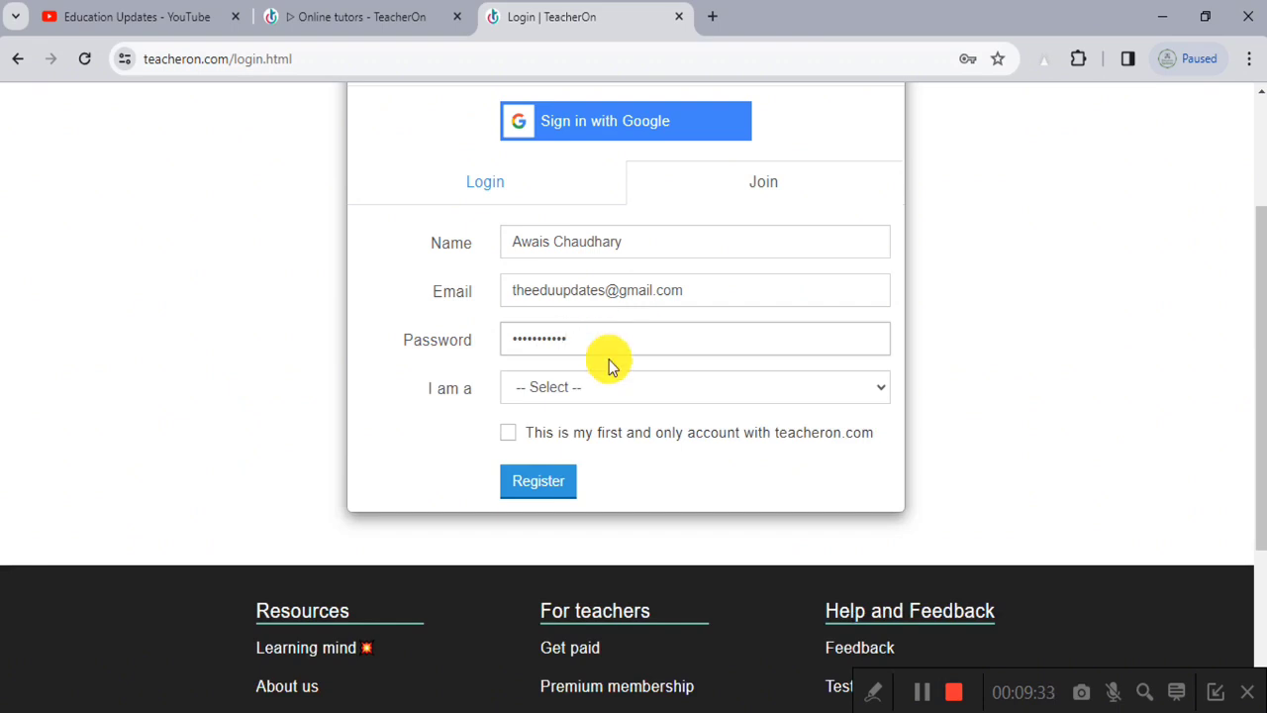
Step: Choose Teacher as the role, confirm this is the only account, and register
{"action": "left_click", "coordinate": [611, 387]}
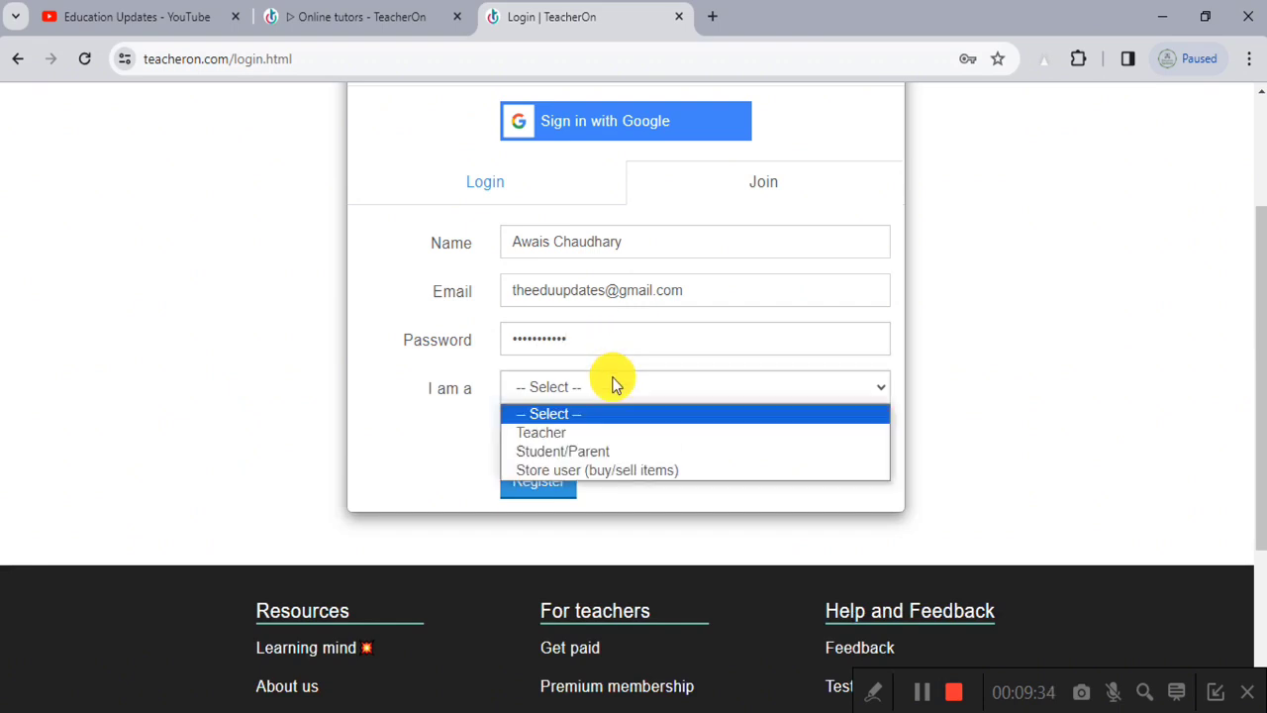
{"action": "left_click", "coordinate": [598, 434]}
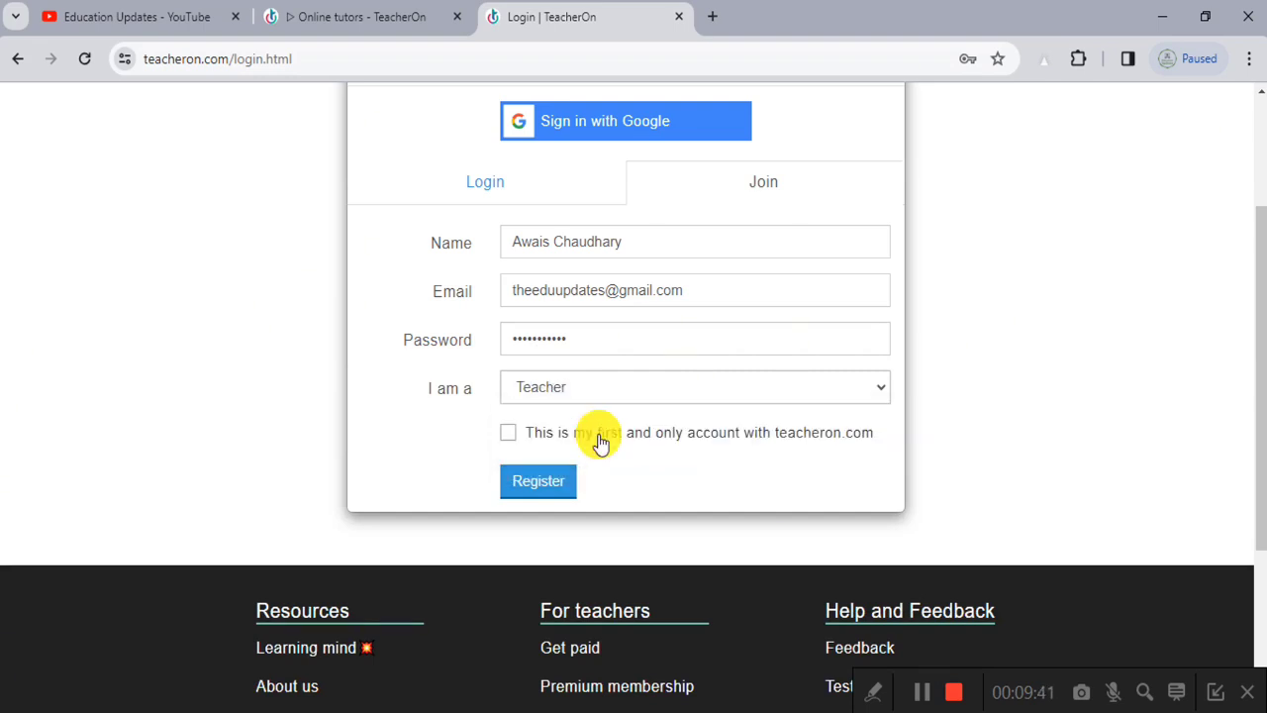
{"action": "left_click", "coordinate": [510, 437]}
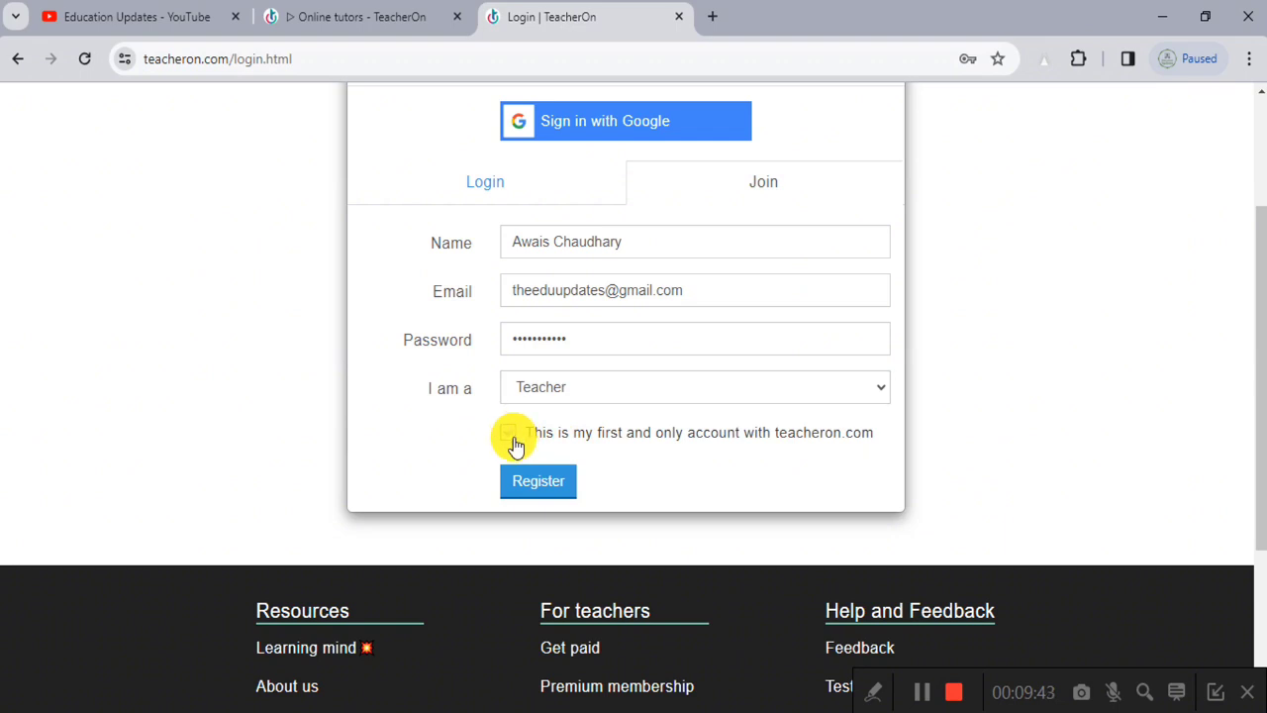
{"action": "left_click", "coordinate": [551, 492]}
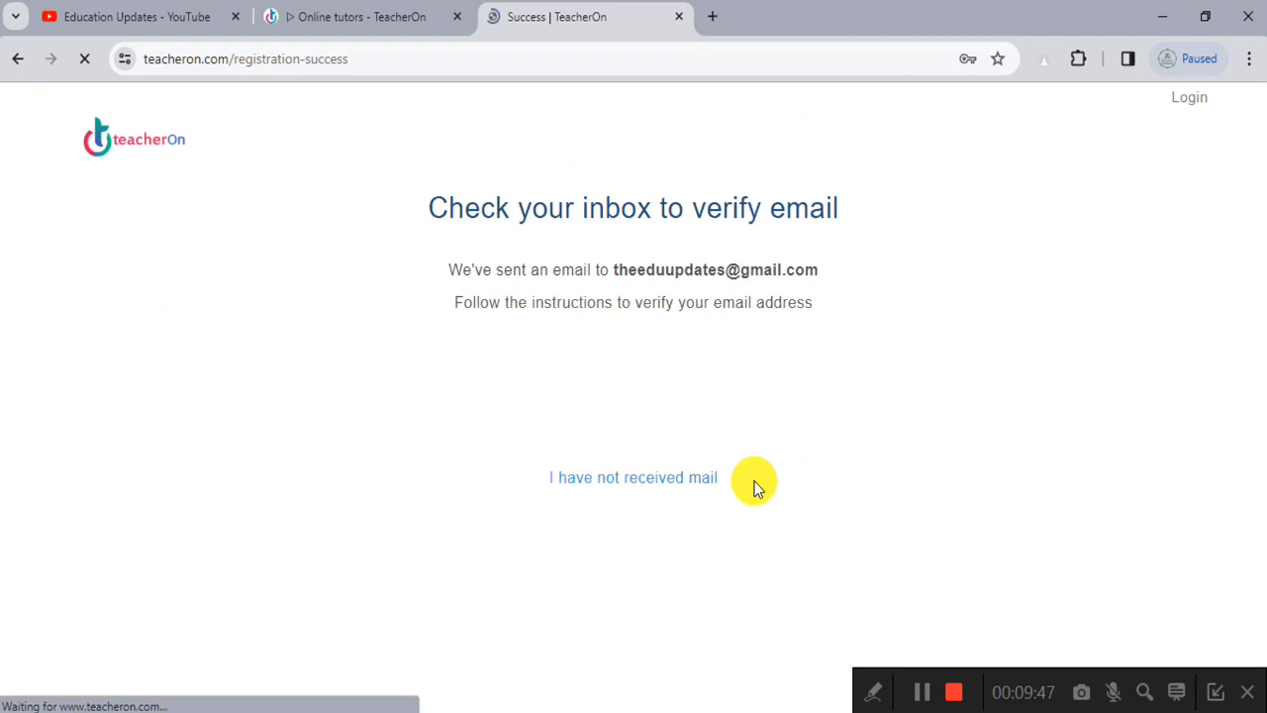
Step: Dismiss the save-password prompt, load gmail.com in a new tab, and close the TeacherOn tab
{"action": "left_click", "coordinate": [954, 365]}
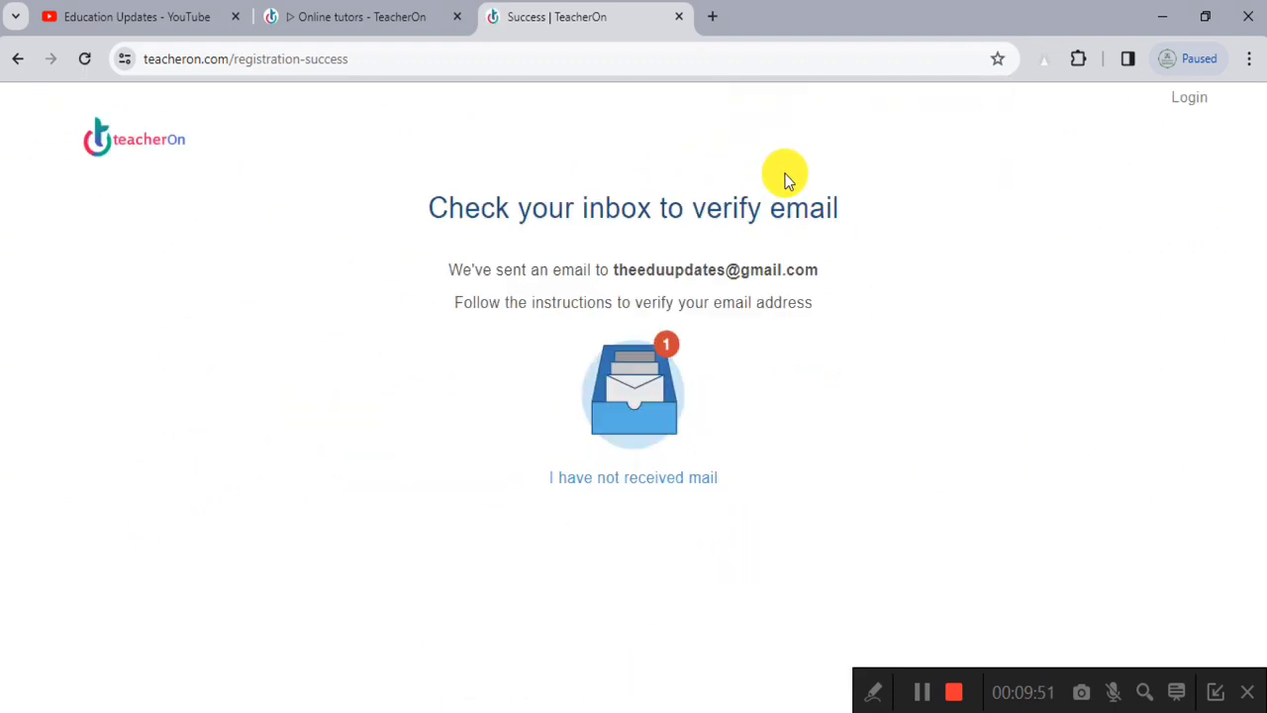
{"action": "left_click", "coordinate": [712, 16]}
{"action": "type", "text": "g."}
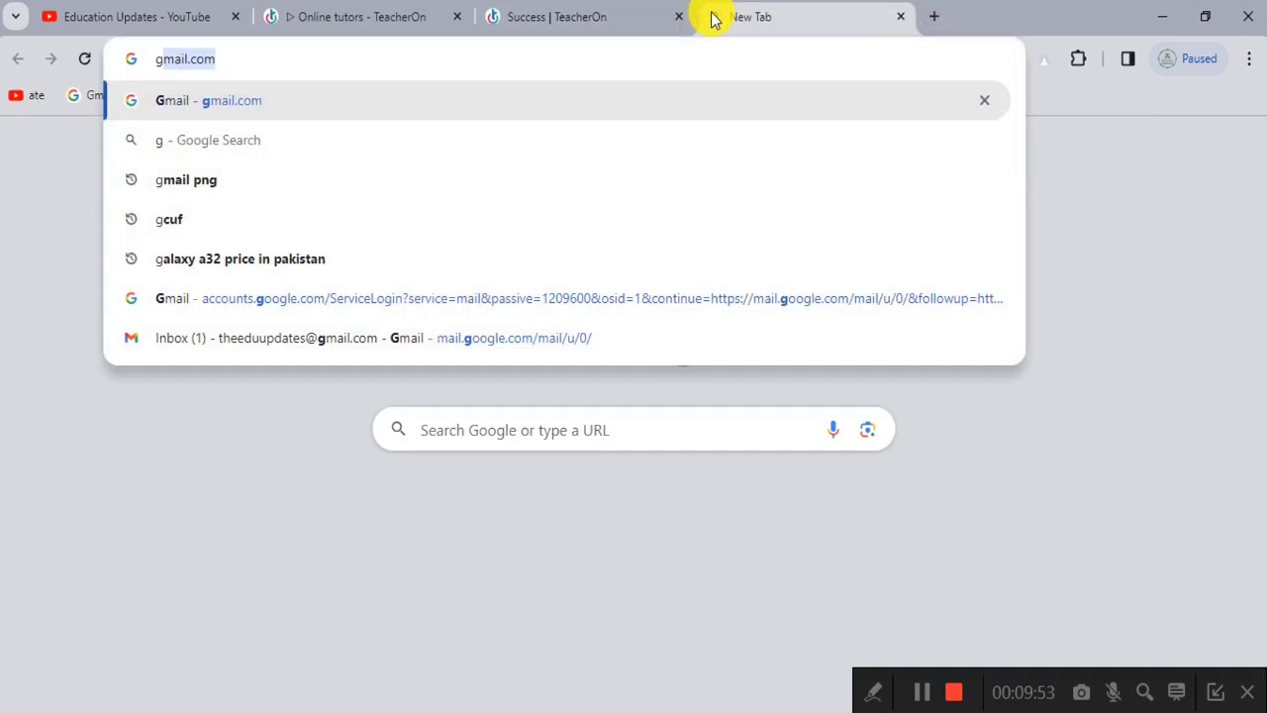
{"action": "key", "text": "BackSpace"}
{"action": "type", "text": "mail.com"}
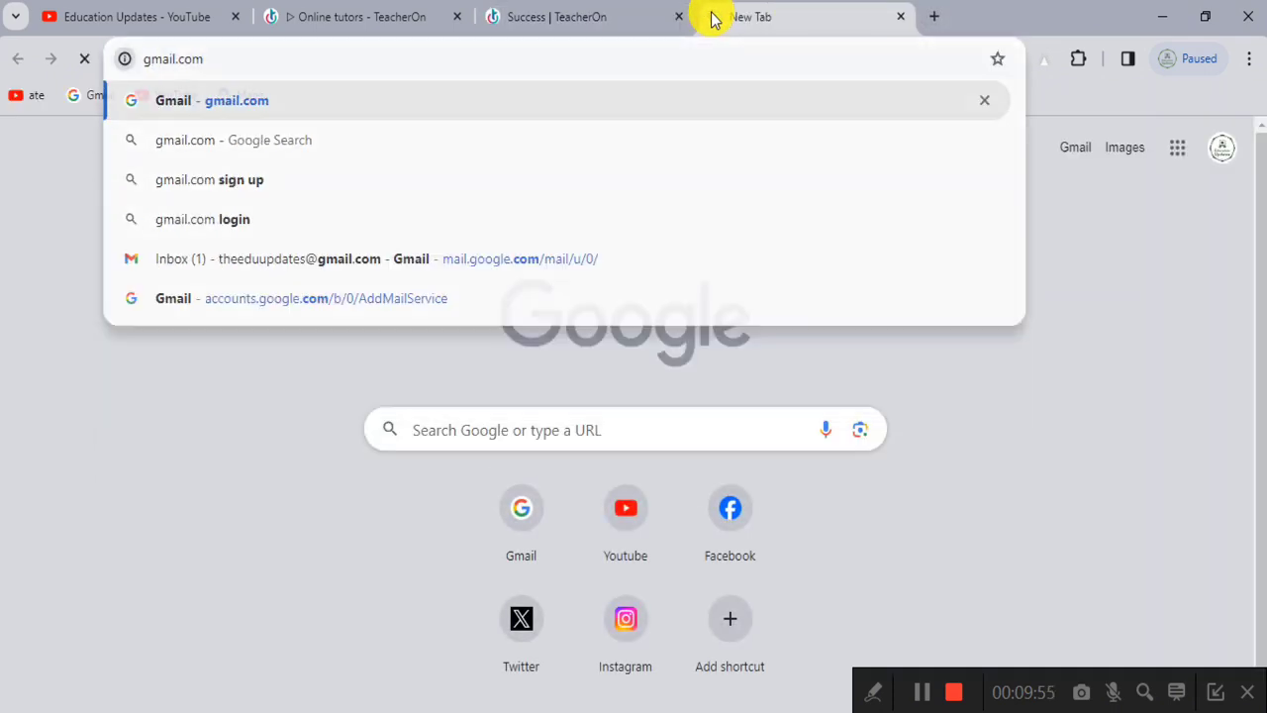
{"action": "key", "text": "Return"}
{"action": "left_click", "coordinate": [608, 17]}
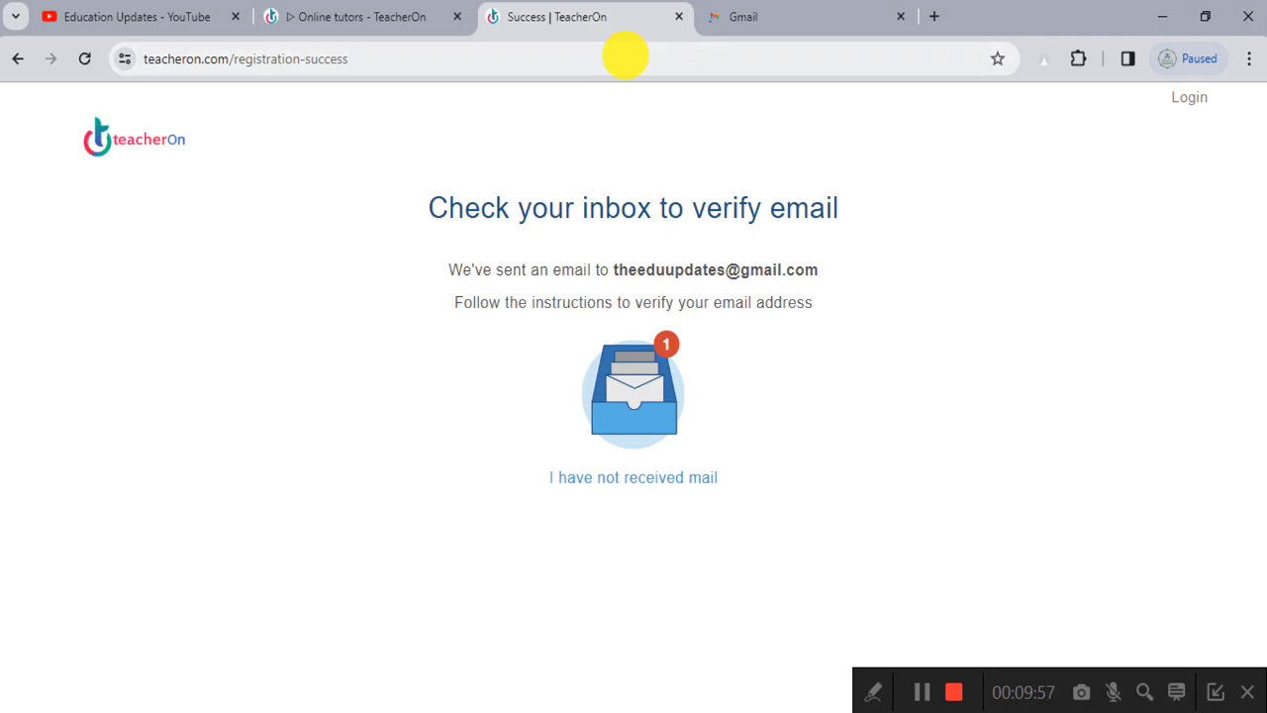
{"action": "left_click", "coordinate": [678, 19]}
Step: Open TeacherOn's 'Action Required: Please verify email' message and follow its verification link
{"action": "left_click", "coordinate": [542, 268]}
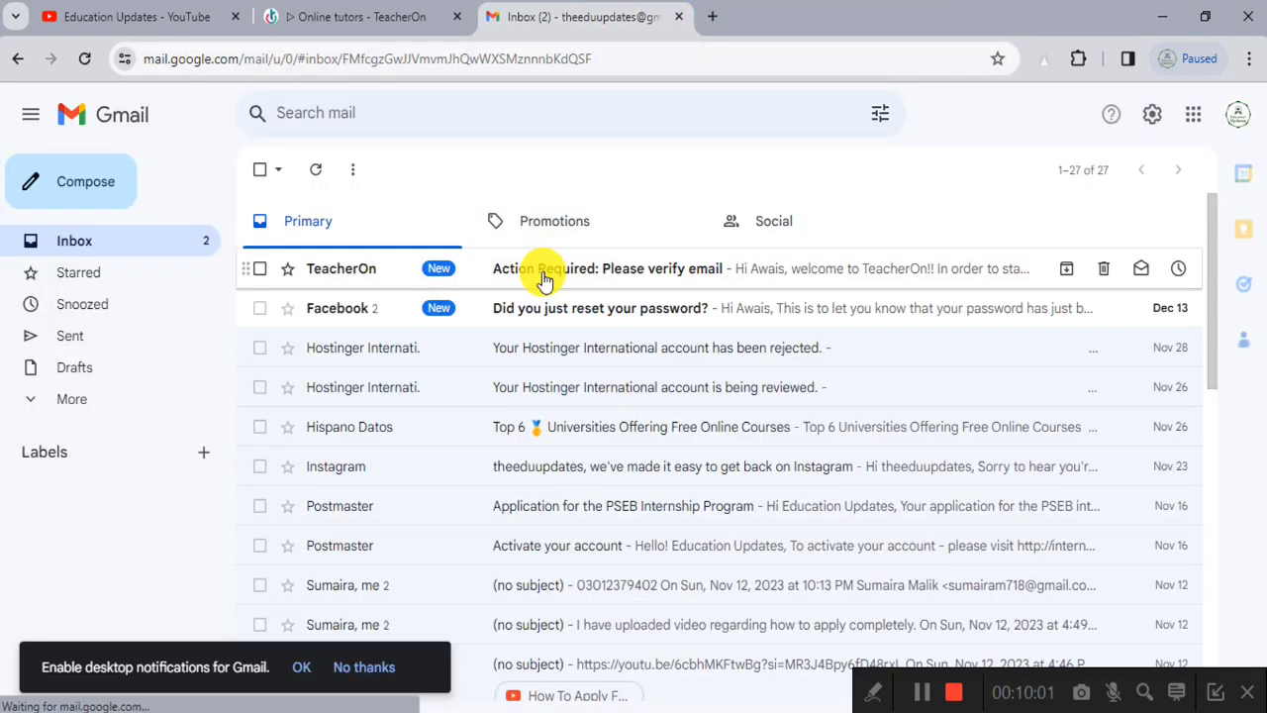
{"action": "scroll", "coordinate": [426, 324], "scroll_direction": "down", "scroll_amount": 1}
{"action": "scroll", "coordinate": [399, 324], "scroll_direction": "up", "scroll_amount": 1}
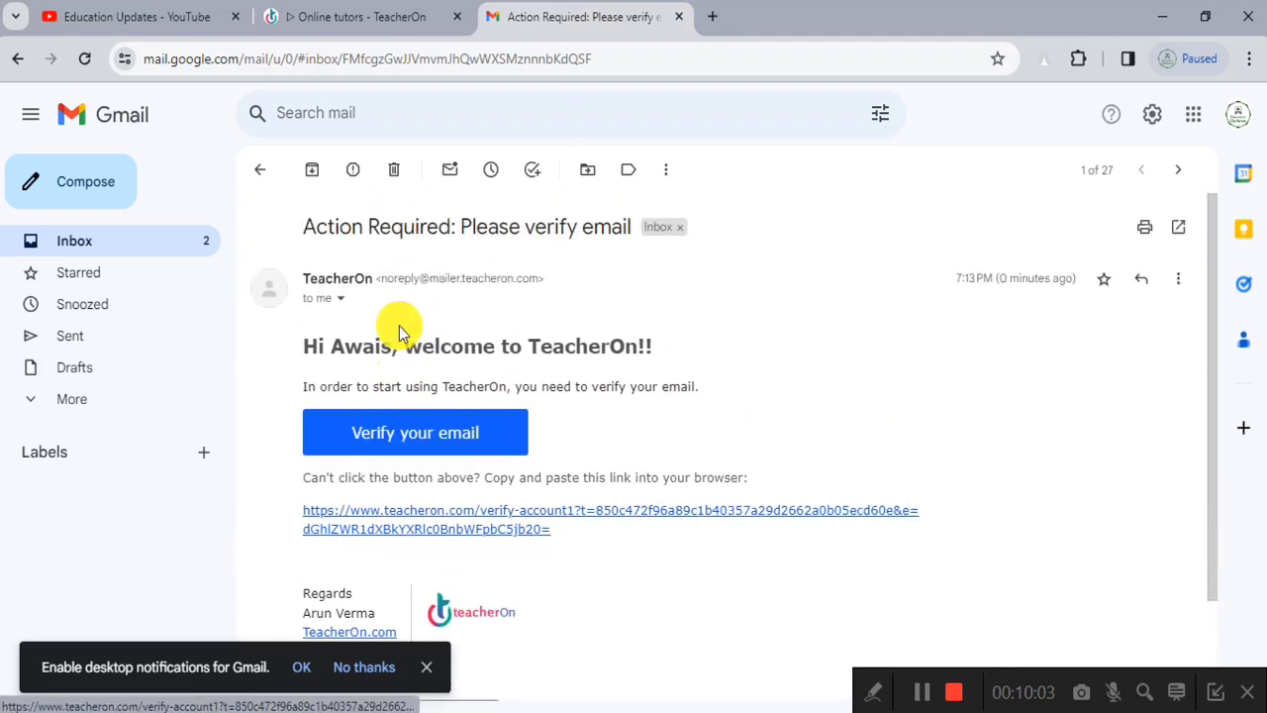
{"action": "left_click", "coordinate": [415, 443]}
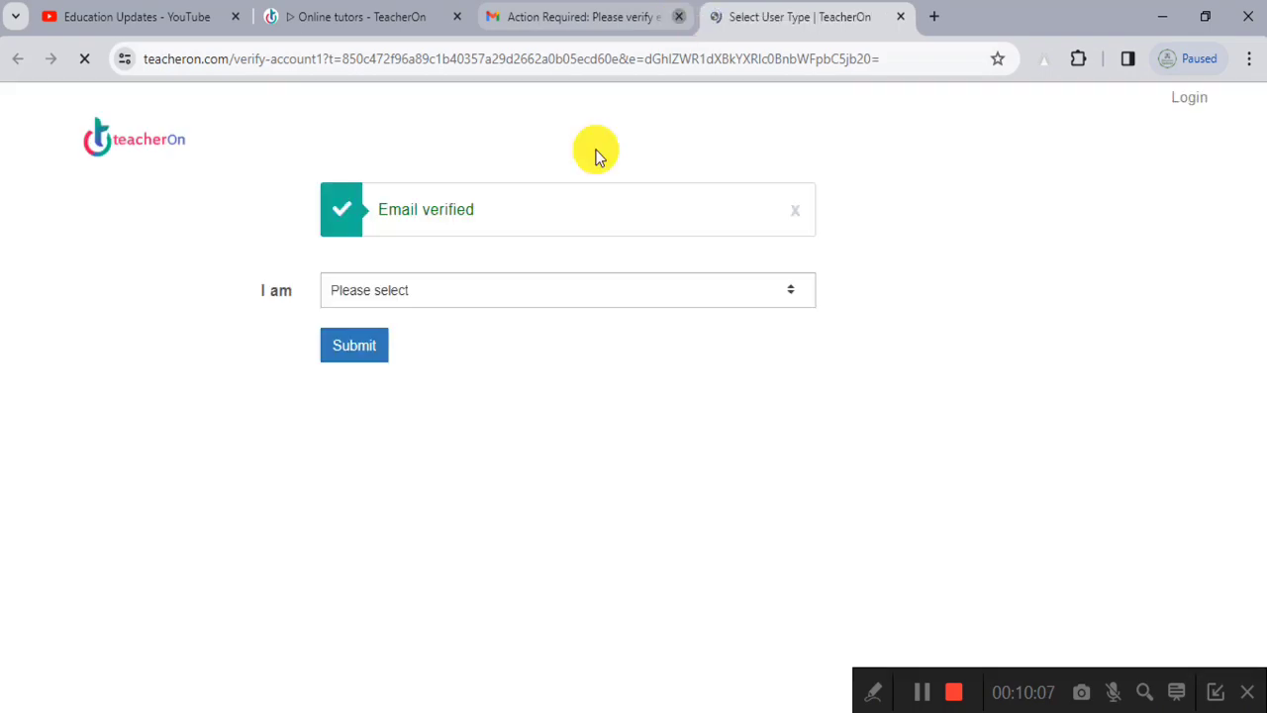
Step: Pick Individual Teacher in the I am dropdown on the verified page and submit
{"action": "scroll", "coordinate": [391, 207], "scroll_direction": "up", "scroll_amount": 5, "text": "ctrl"}
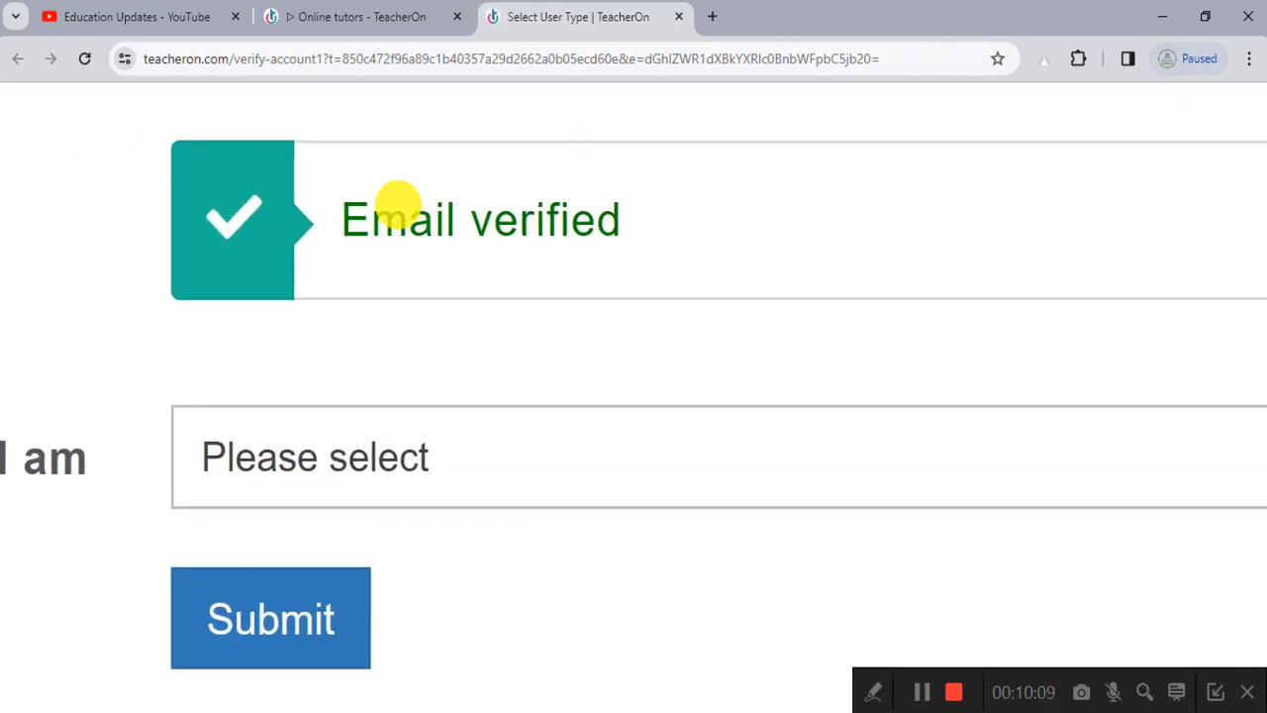
{"action": "left_click", "coordinate": [417, 290]}
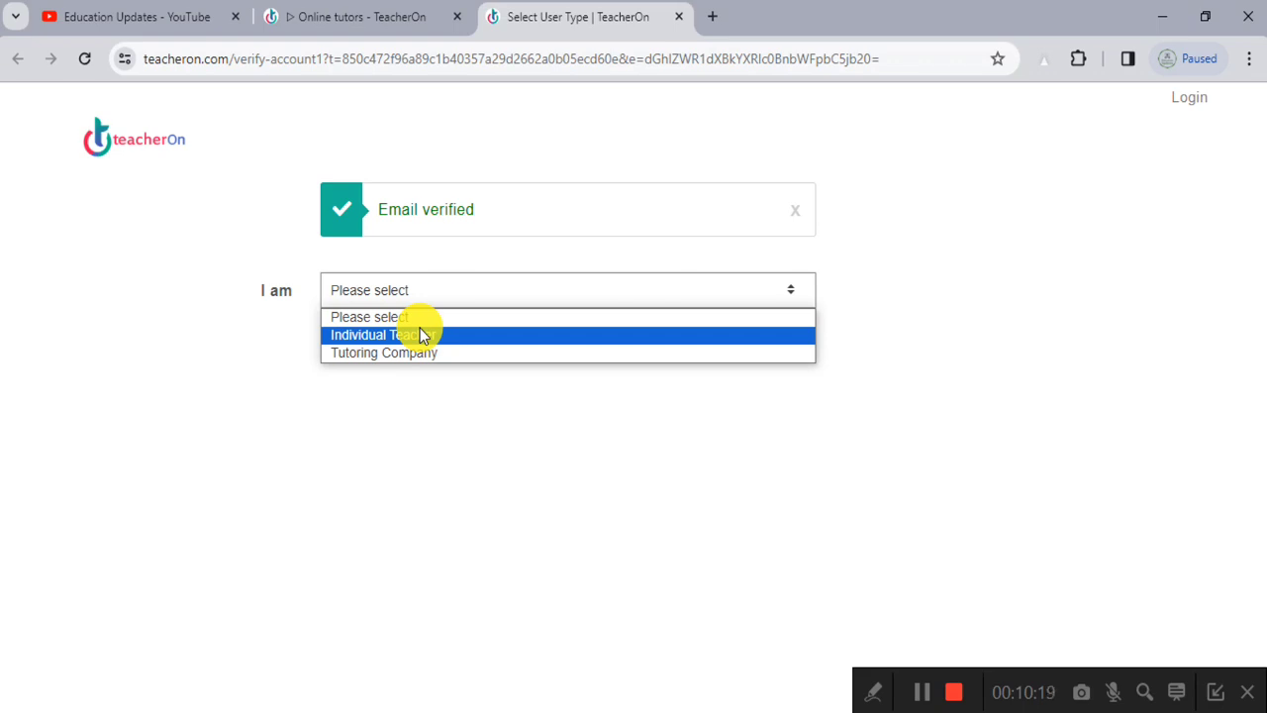
{"action": "left_click", "coordinate": [420, 335]}
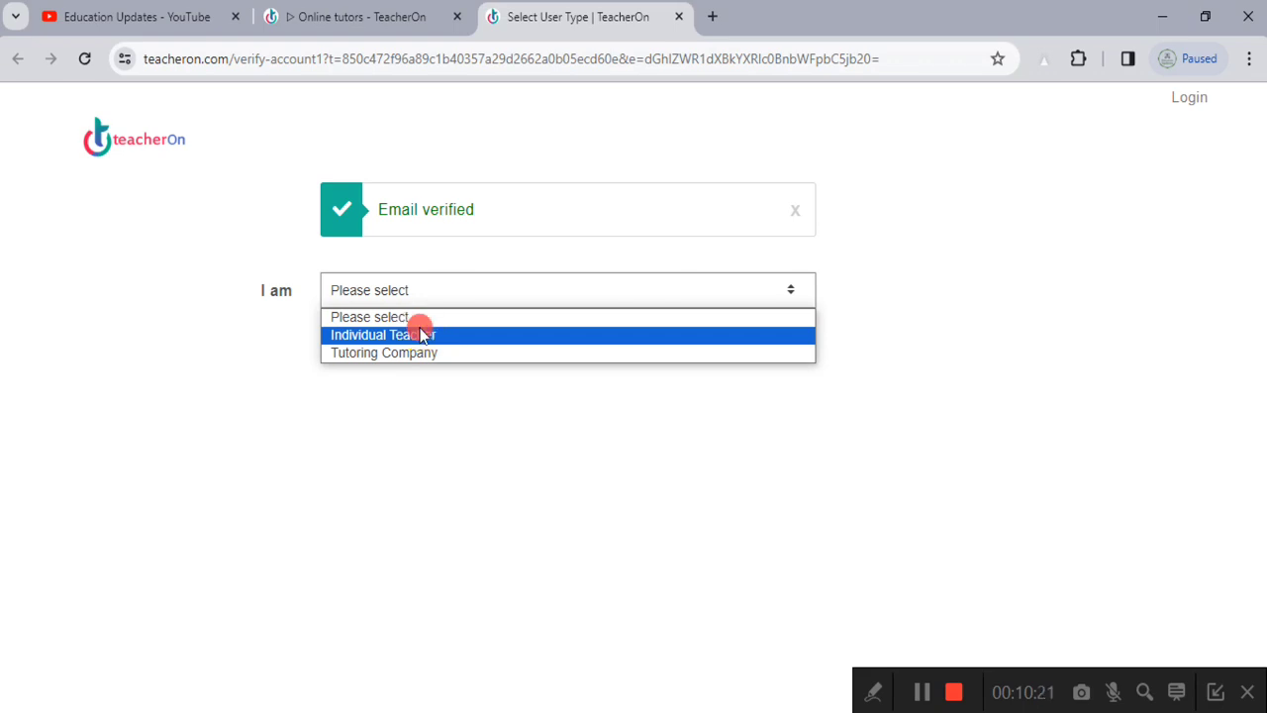
{"action": "left_click", "coordinate": [364, 344]}
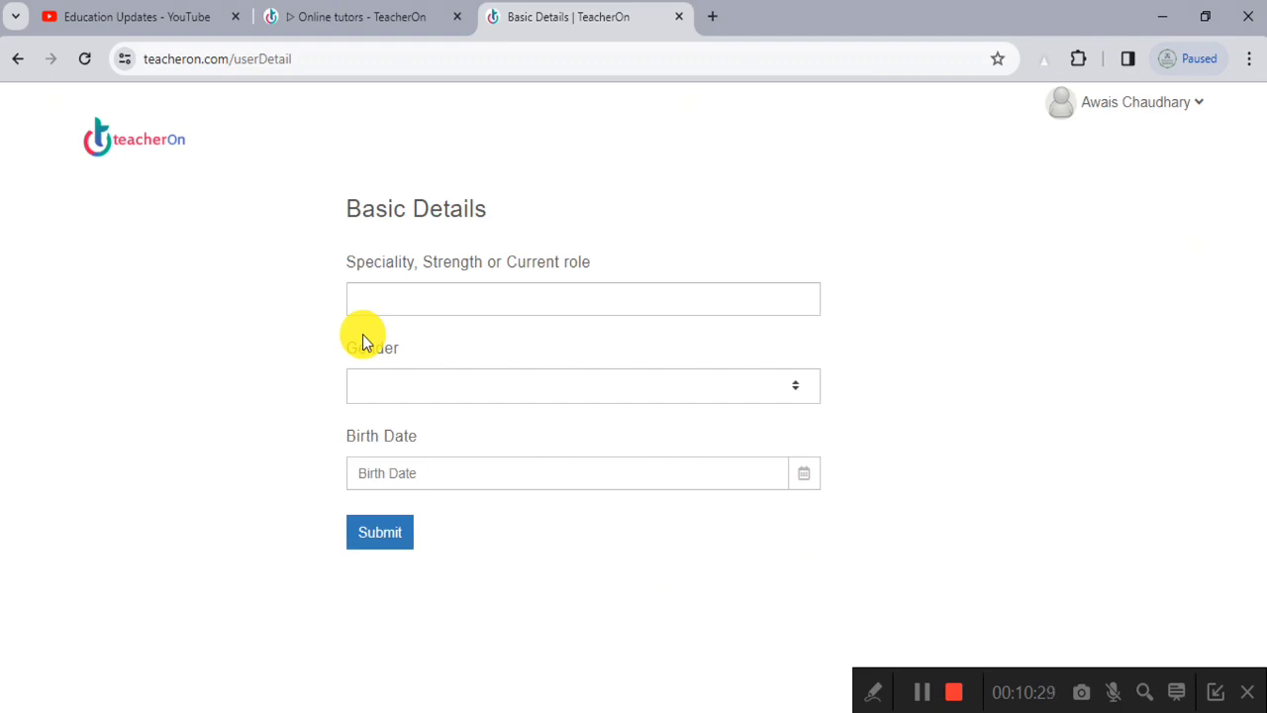
Step: Enter Information Technologist as the speciality and choose Male as the gender
{"action": "left_click", "coordinate": [423, 293]}
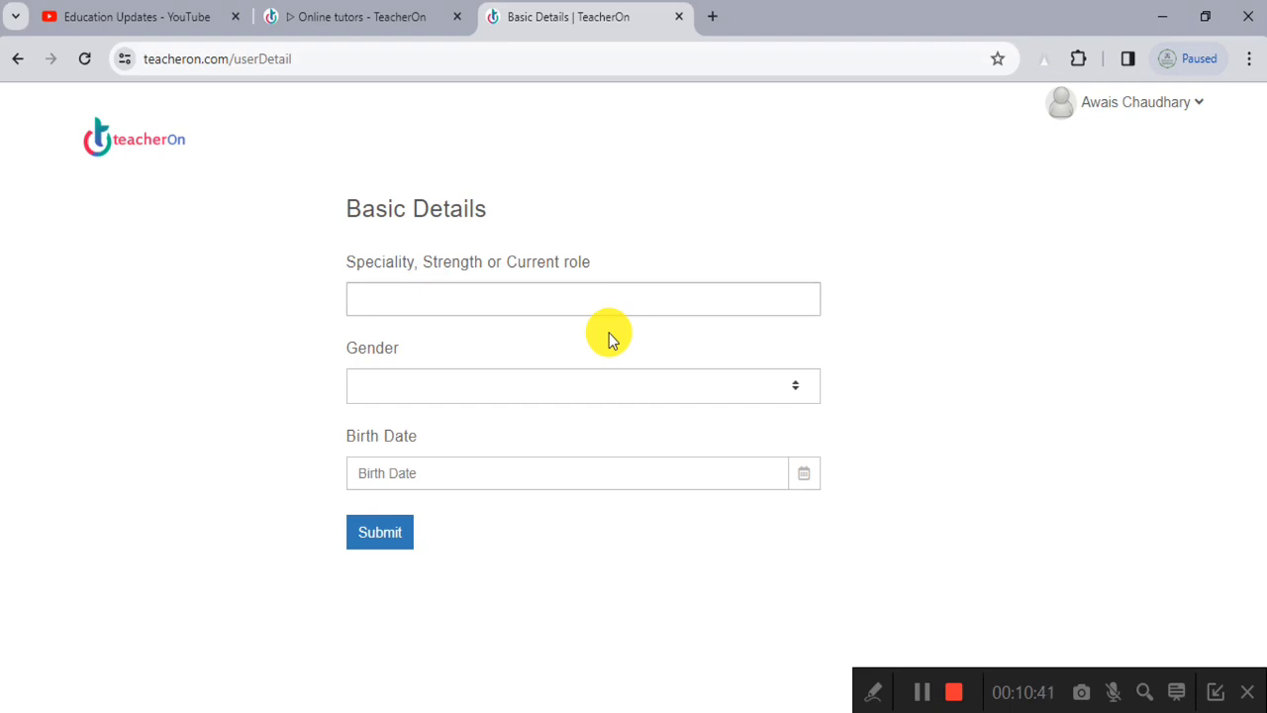
{"action": "type", "text": "mation Technologist"}
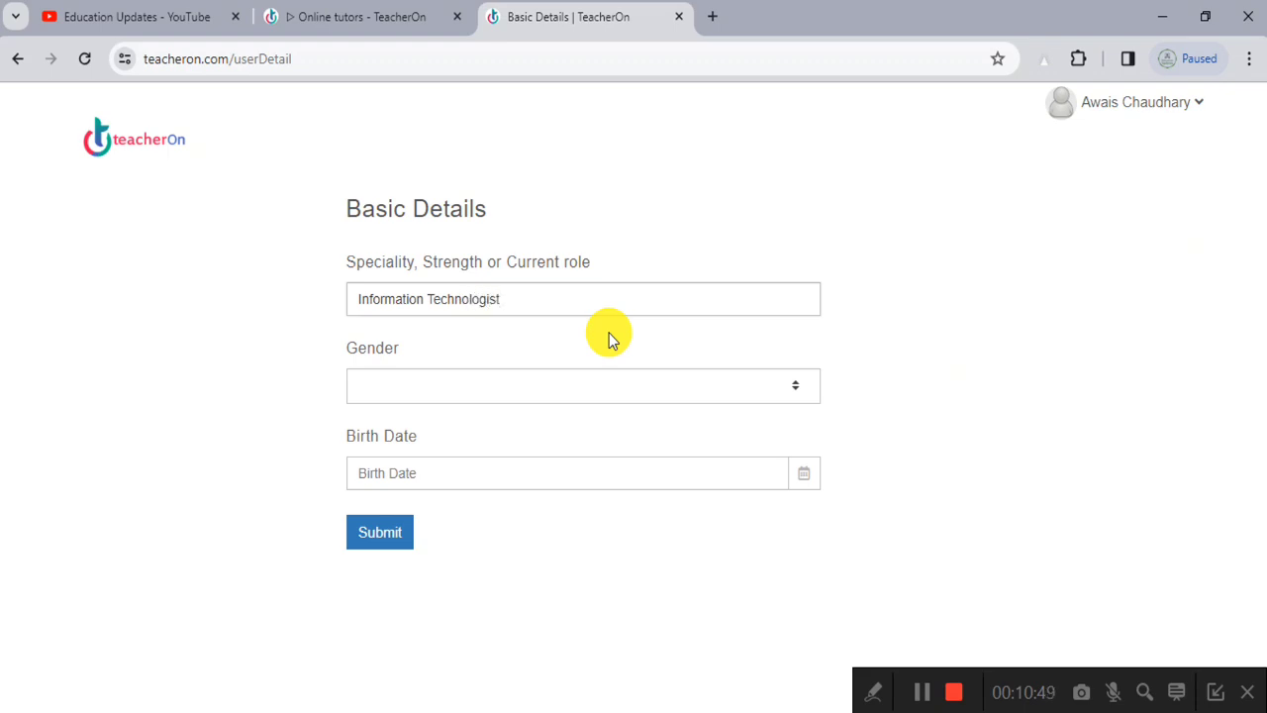
{"action": "left_click", "coordinate": [495, 384]}
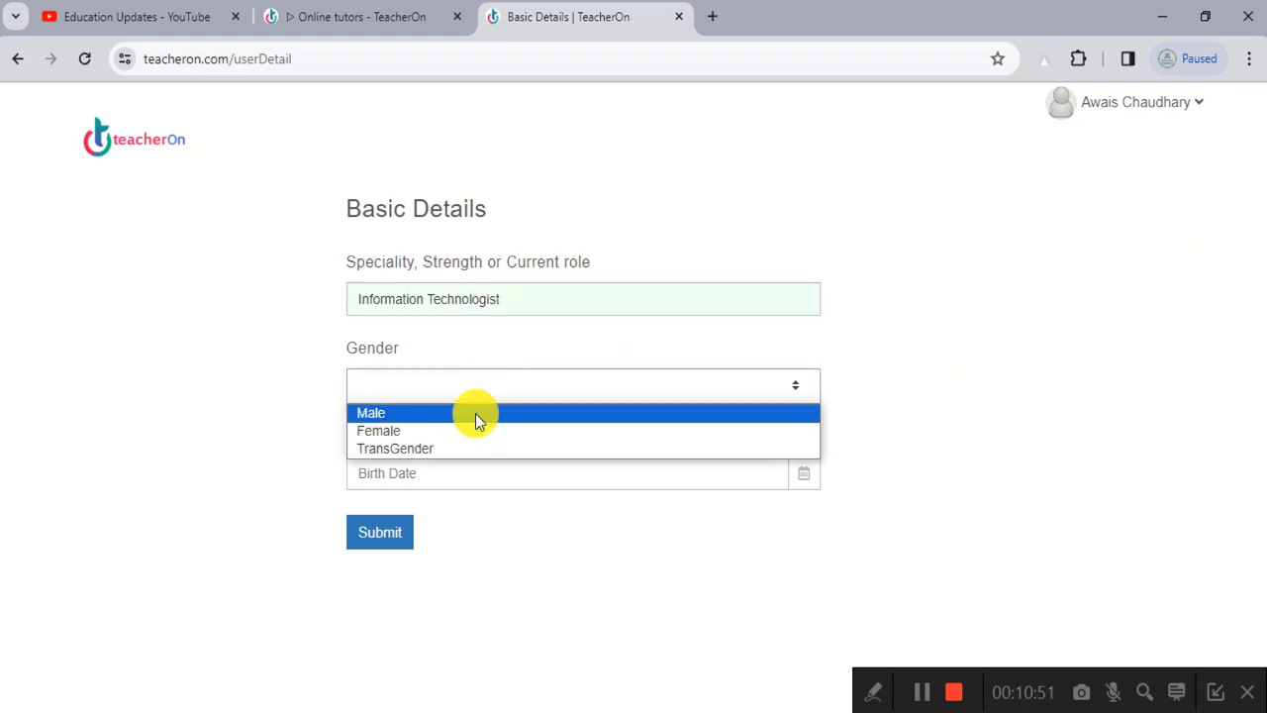
{"action": "left_click", "coordinate": [477, 414]}
{"action": "left_click", "coordinate": [431, 472]}
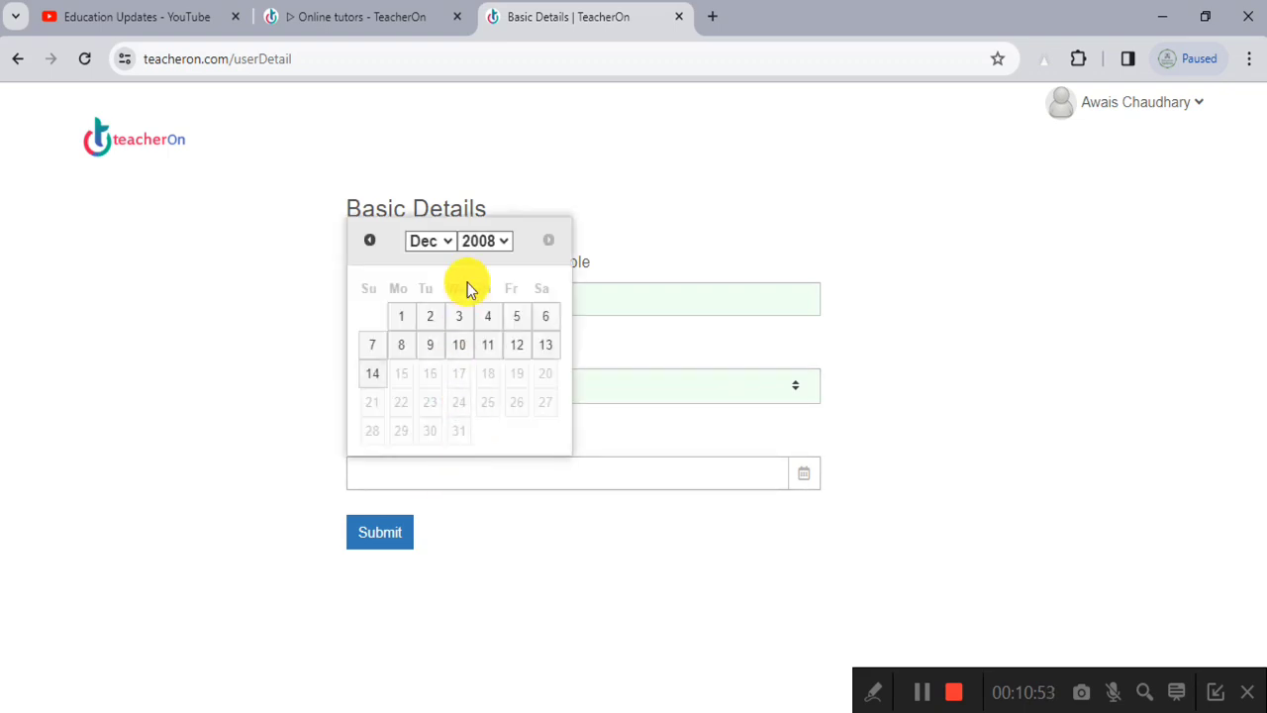
{"action": "left_click", "coordinate": [485, 240]}
{"action": "scroll", "coordinate": [483, 419], "scroll_direction": "down", "scroll_amount": 6}
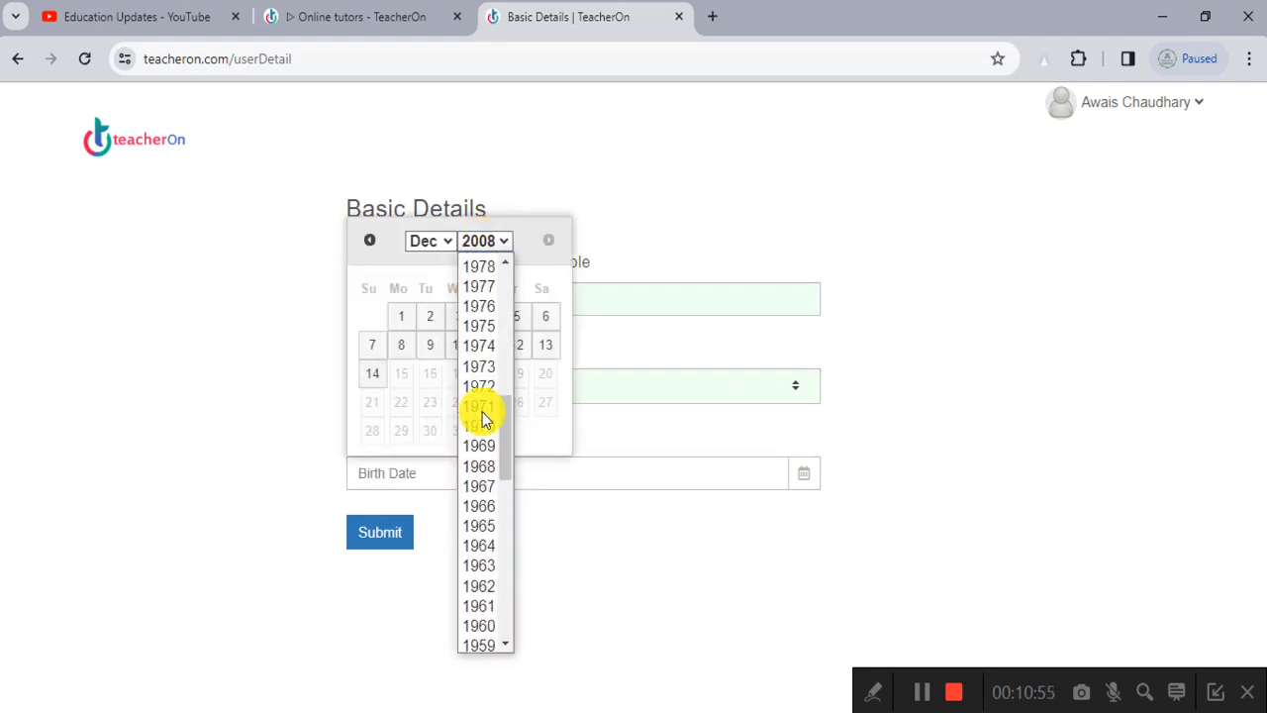
{"action": "scroll", "coordinate": [482, 419], "scroll_direction": "up", "scroll_amount": 4}
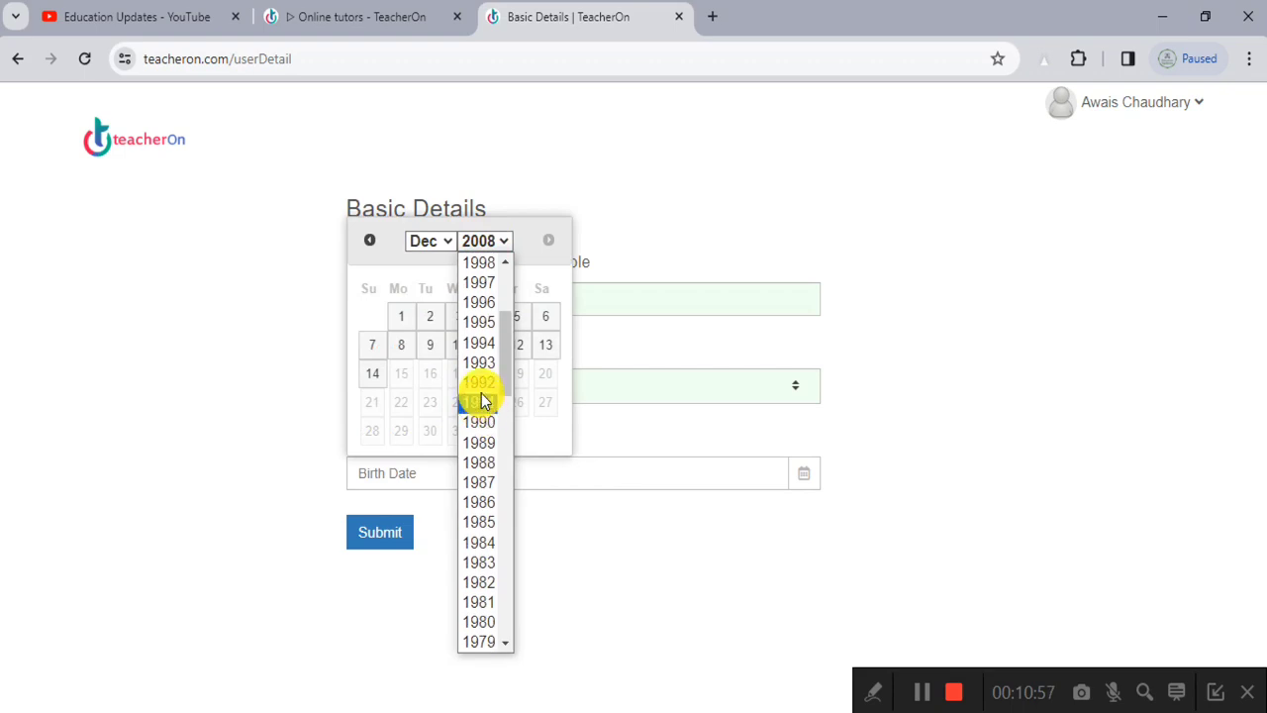
{"action": "scroll", "coordinate": [490, 267], "scroll_direction": "up", "scroll_amount": 2}
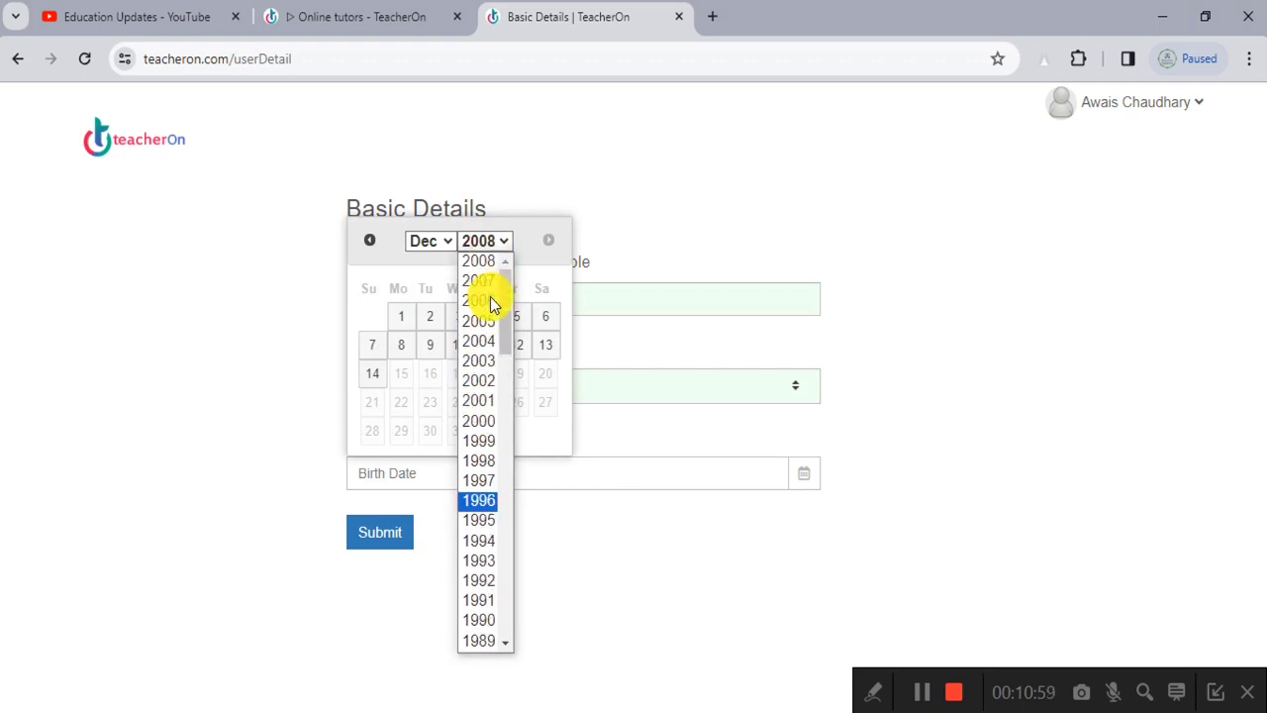
{"action": "left_click", "coordinate": [484, 414]}
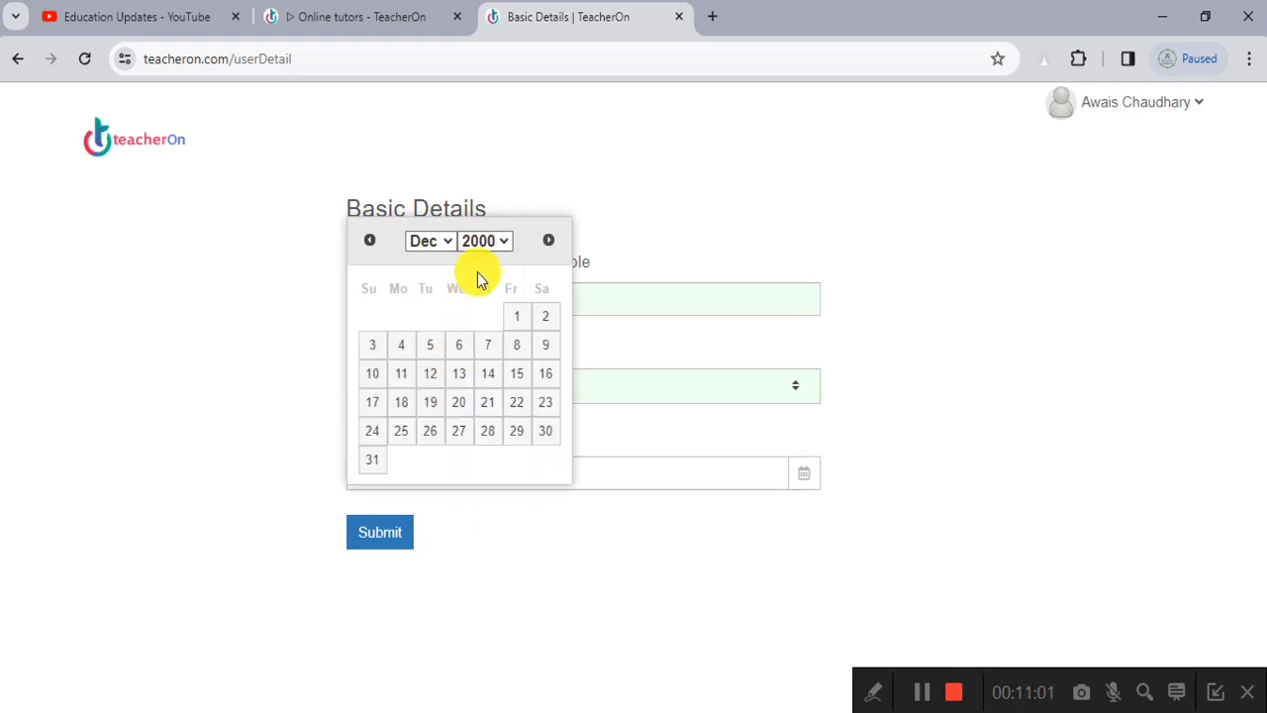
{"action": "left_click", "coordinate": [427, 380]}
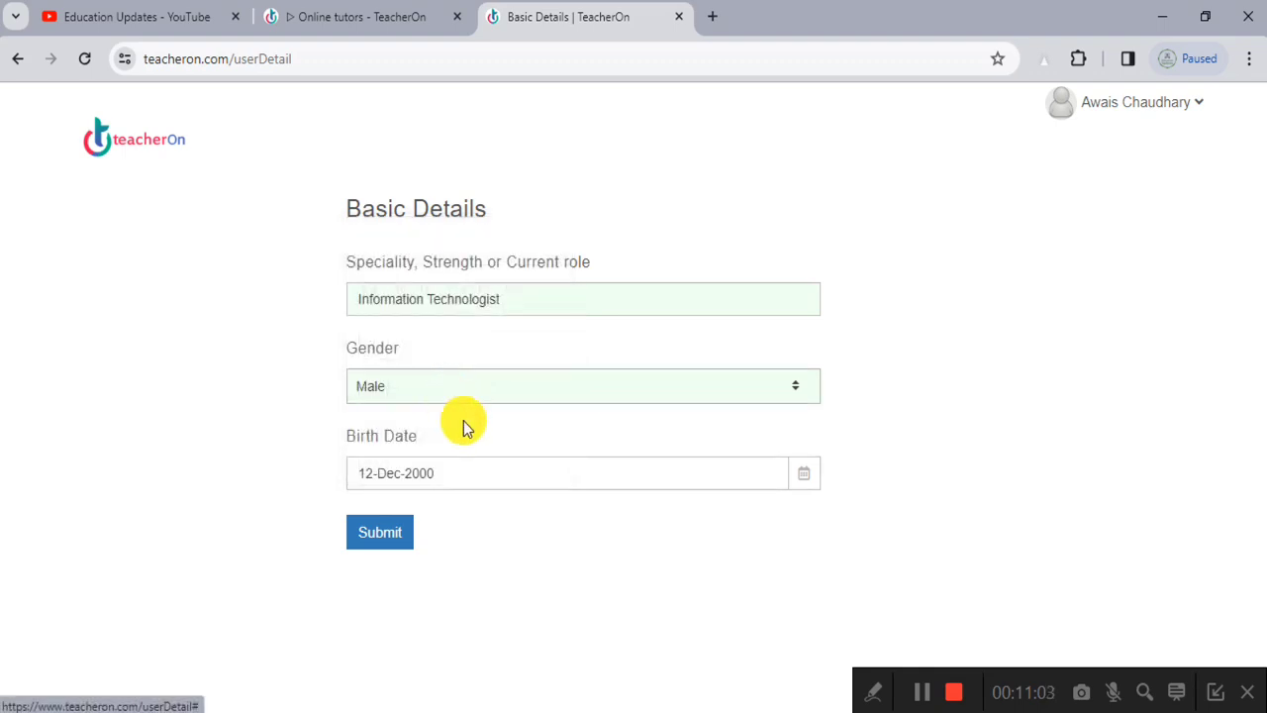
{"action": "left_click", "coordinate": [395, 541]}
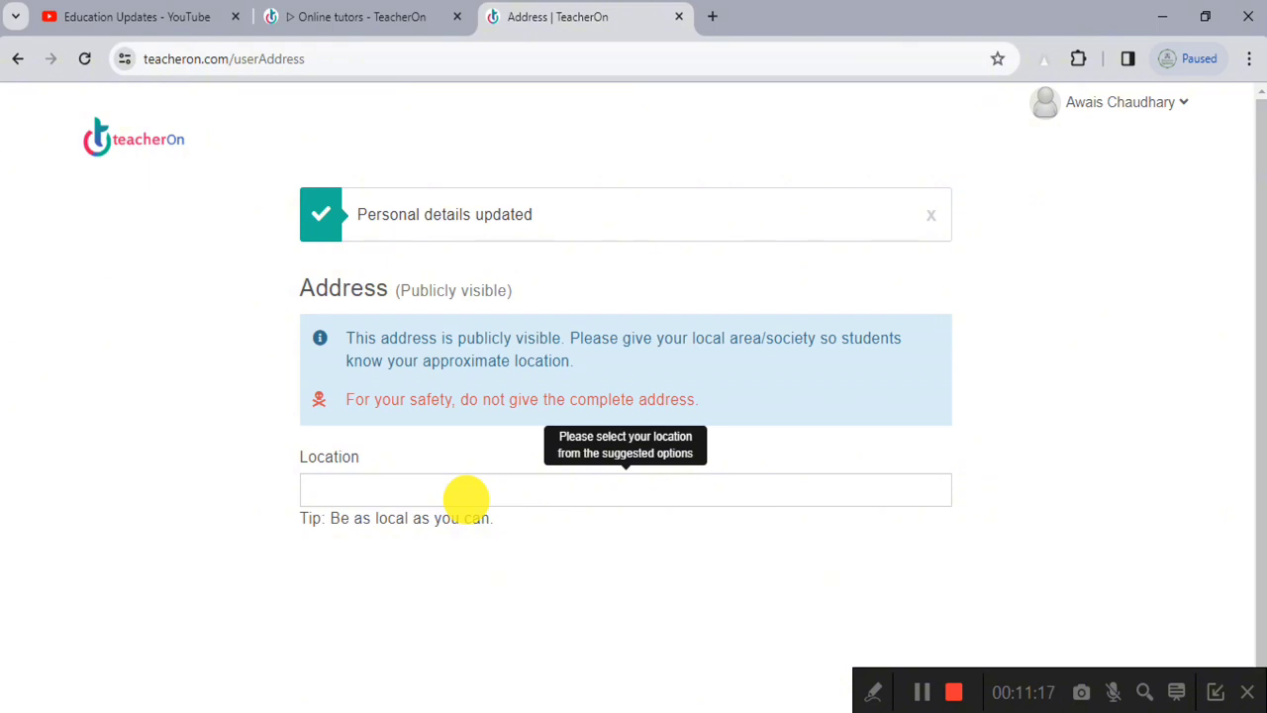
Step: Refuse the site's location access and pick Multan, Pakistan as the location
{"action": "left_click", "coordinate": [465, 492]}
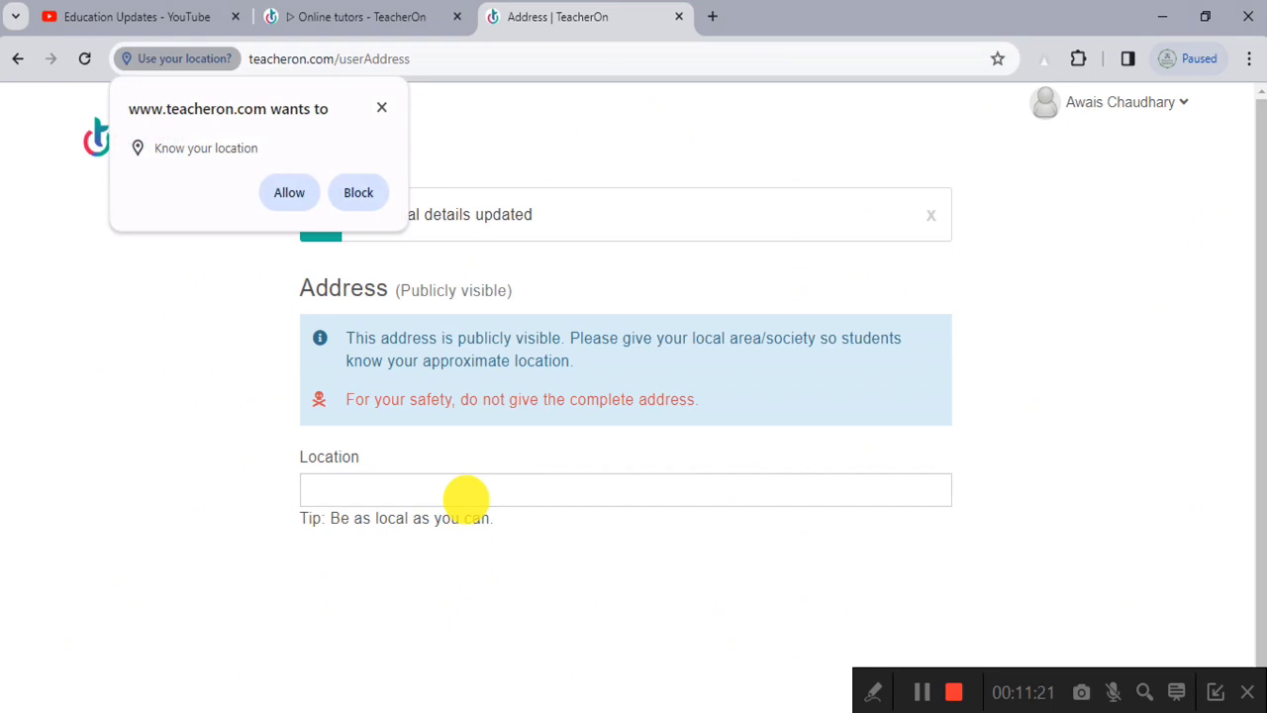
{"action": "left_click", "coordinate": [381, 107]}
{"action": "left_click", "coordinate": [376, 482]}
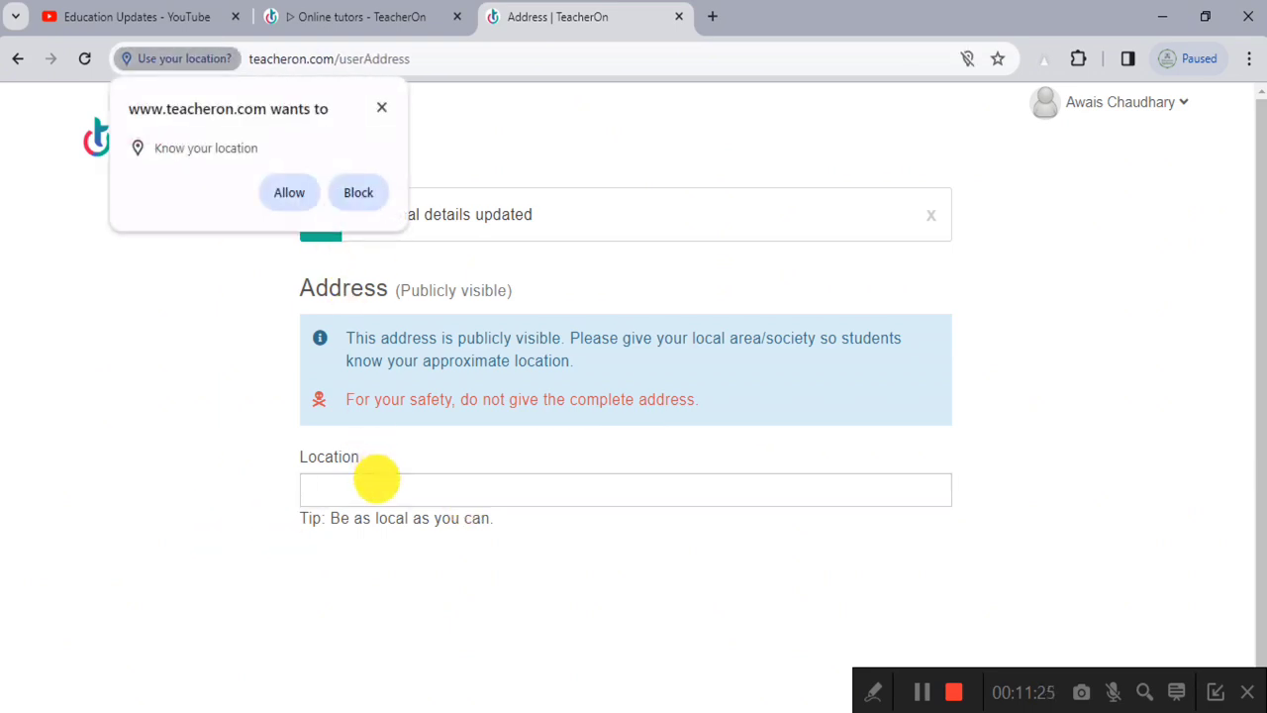
{"action": "left_click", "coordinate": [366, 200]}
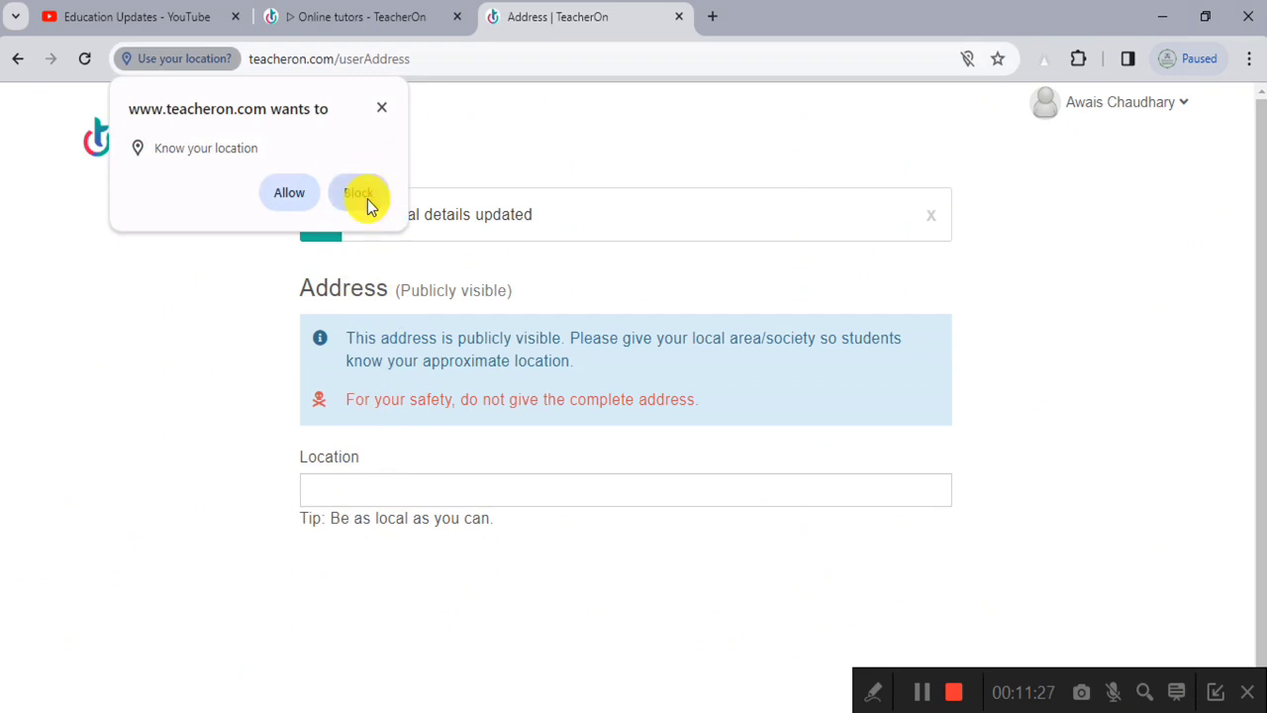
{"action": "left_click", "coordinate": [419, 482]}
{"action": "type", "text": "Mu"}
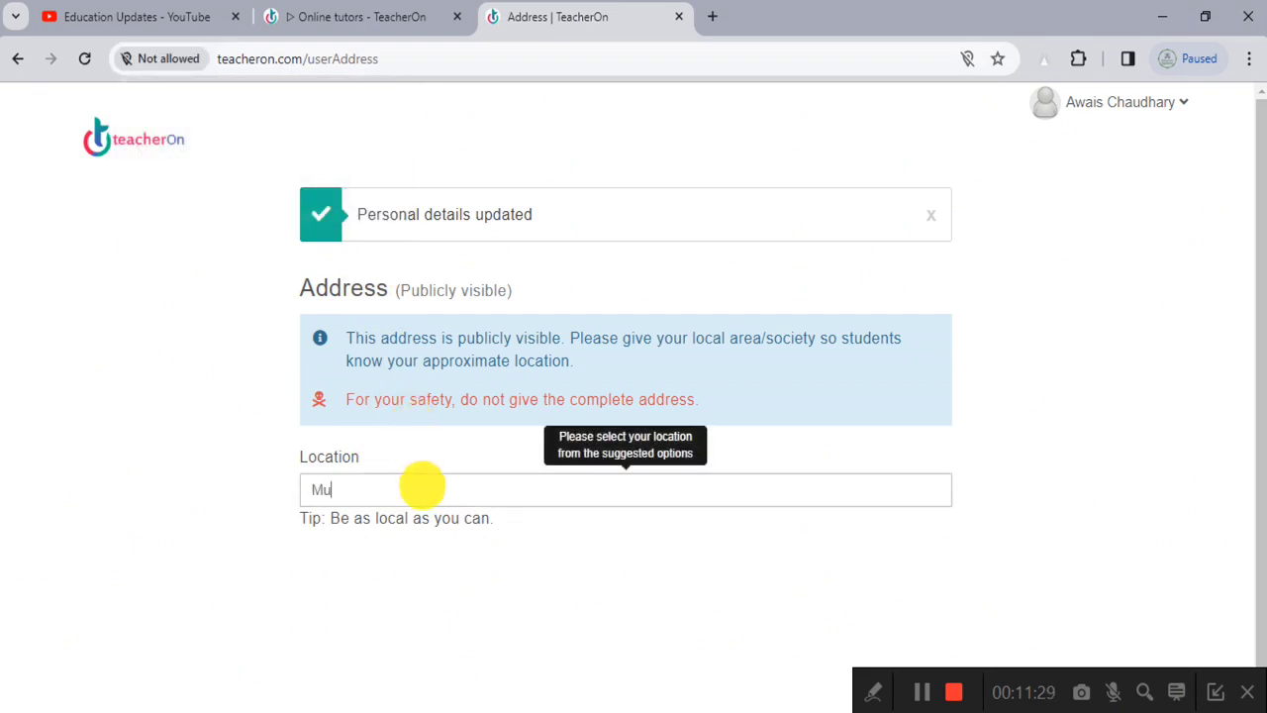
{"action": "type", "text": "ltan"}
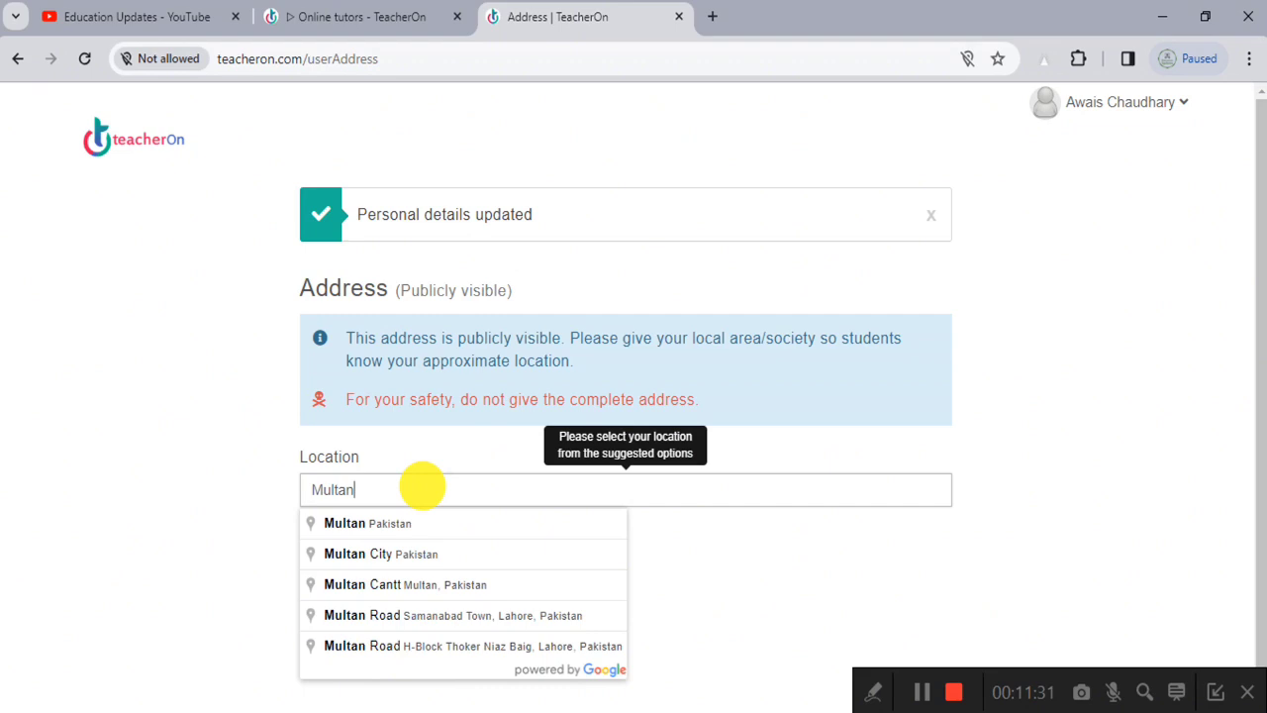
{"action": "left_click", "coordinate": [419, 525]}
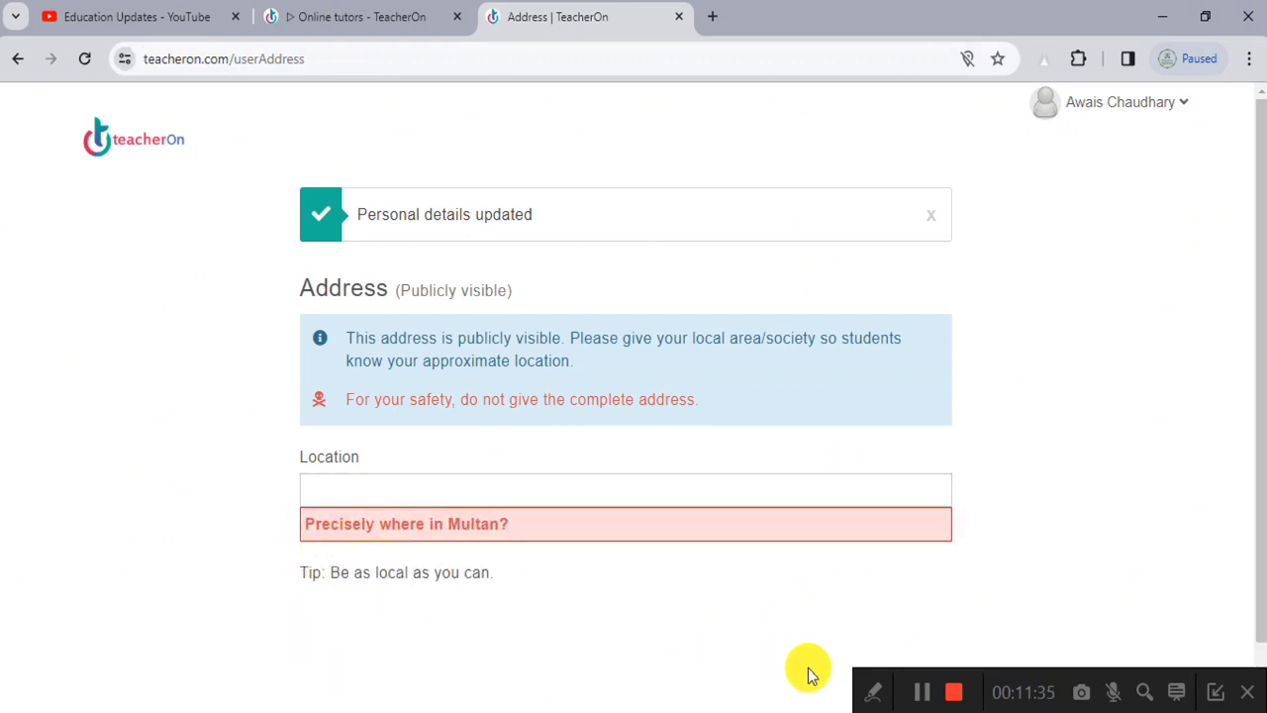
Step: Refine the location to Chungi Number 9, Multan, enter postal code 230000, and submit the address
{"action": "left_click", "coordinate": [362, 514]}
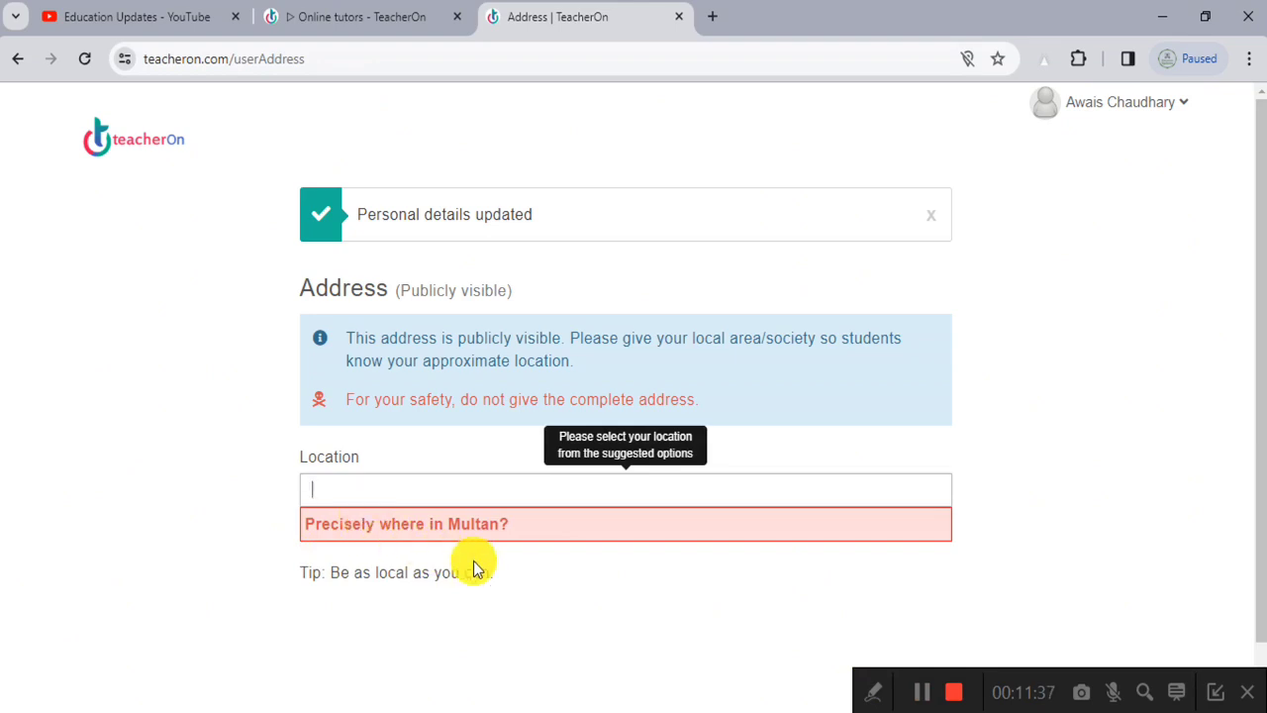
{"action": "type", "text": "Chungi"}
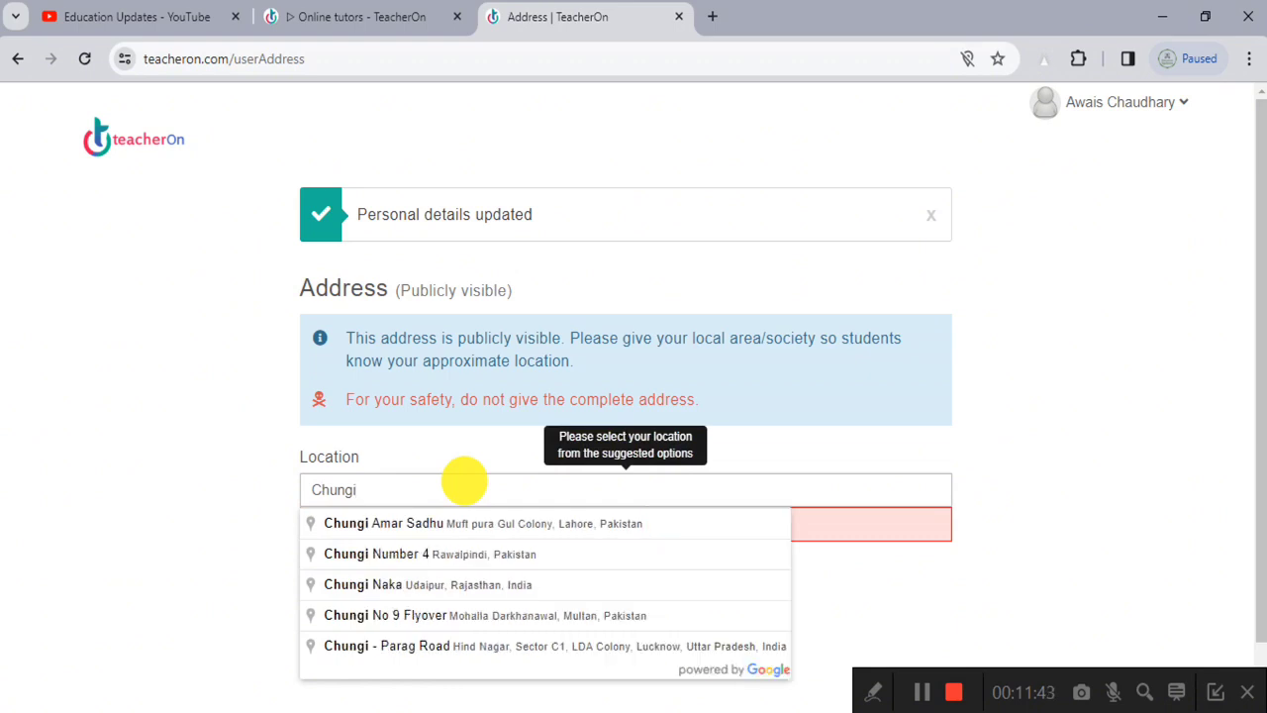
{"action": "type", "text": " Number 9 Multan"}
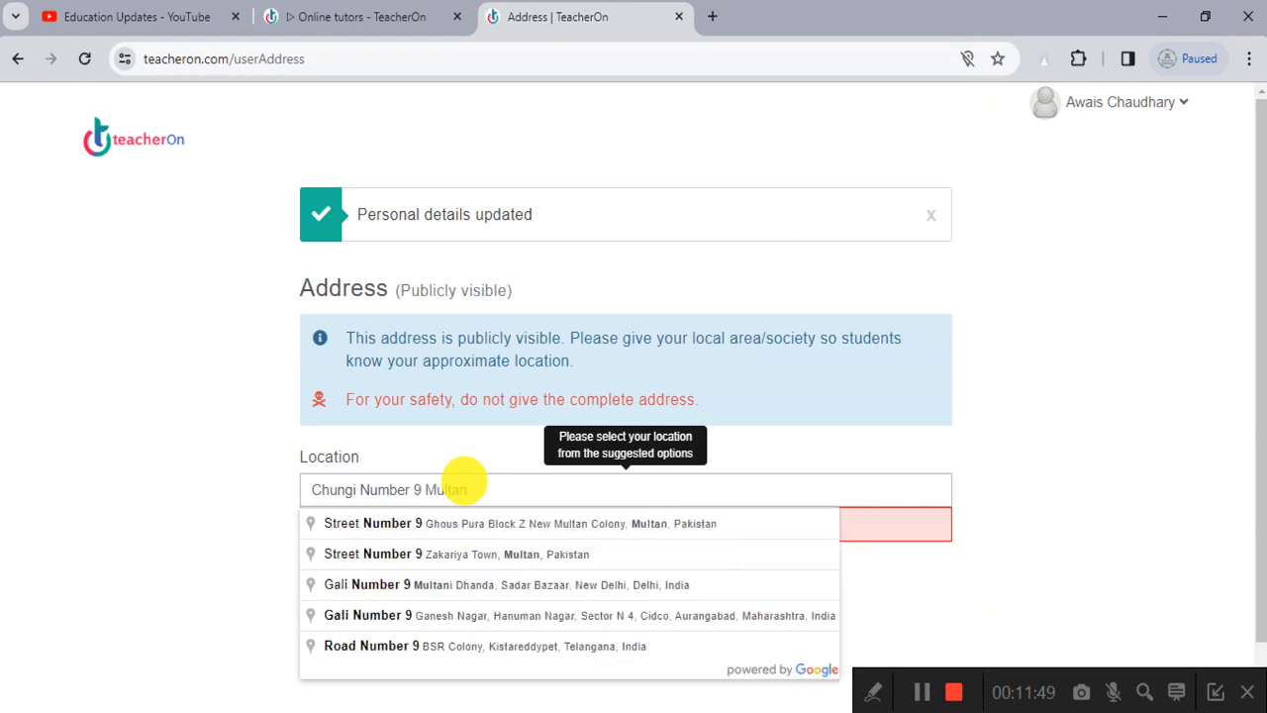
{"action": "left_click", "coordinate": [517, 534]}
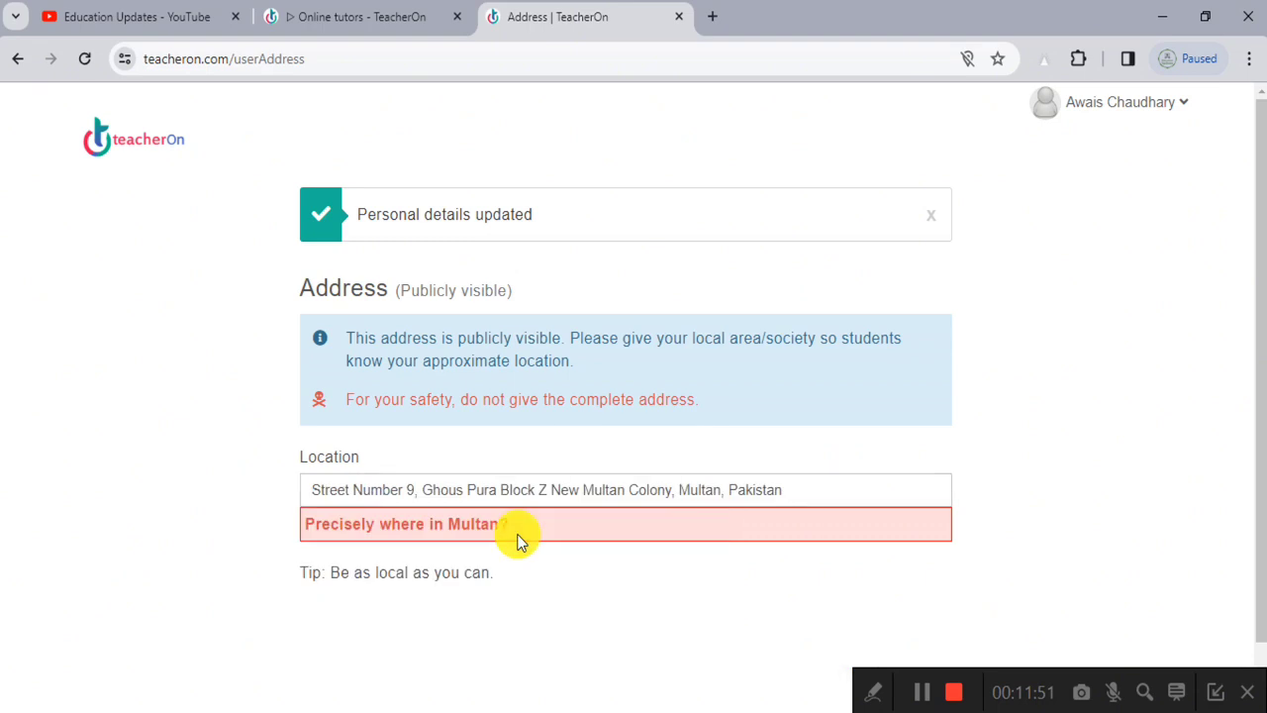
{"action": "scroll", "coordinate": [475, 555], "scroll_direction": "down", "scroll_amount": 1}
{"action": "left_click", "coordinate": [497, 458]}
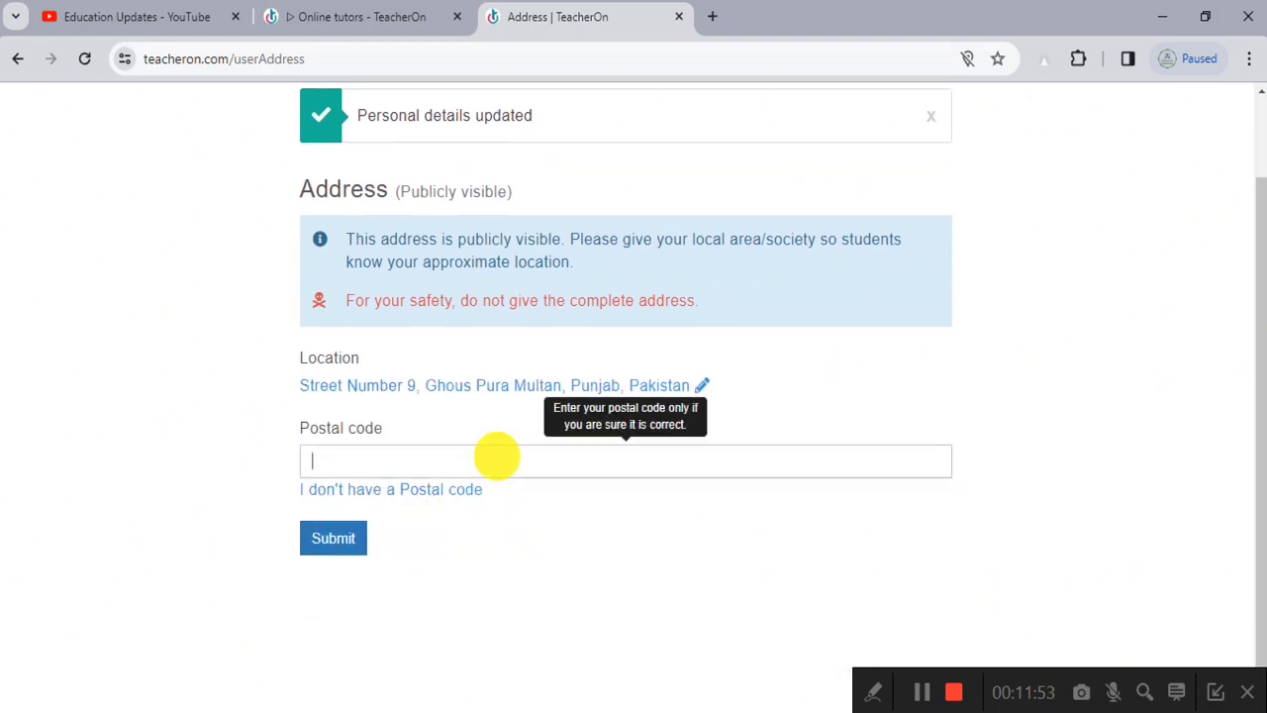
{"action": "type", "text": "230000"}
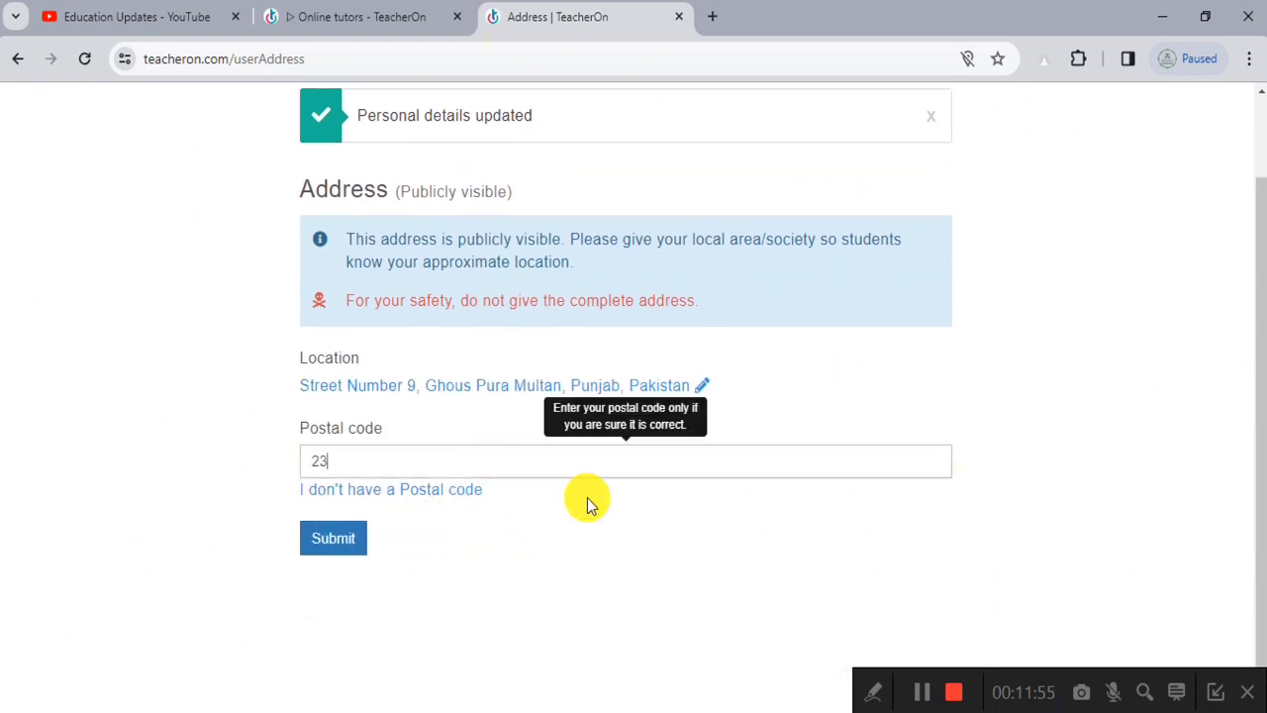
{"action": "left_click", "coordinate": [327, 535]}
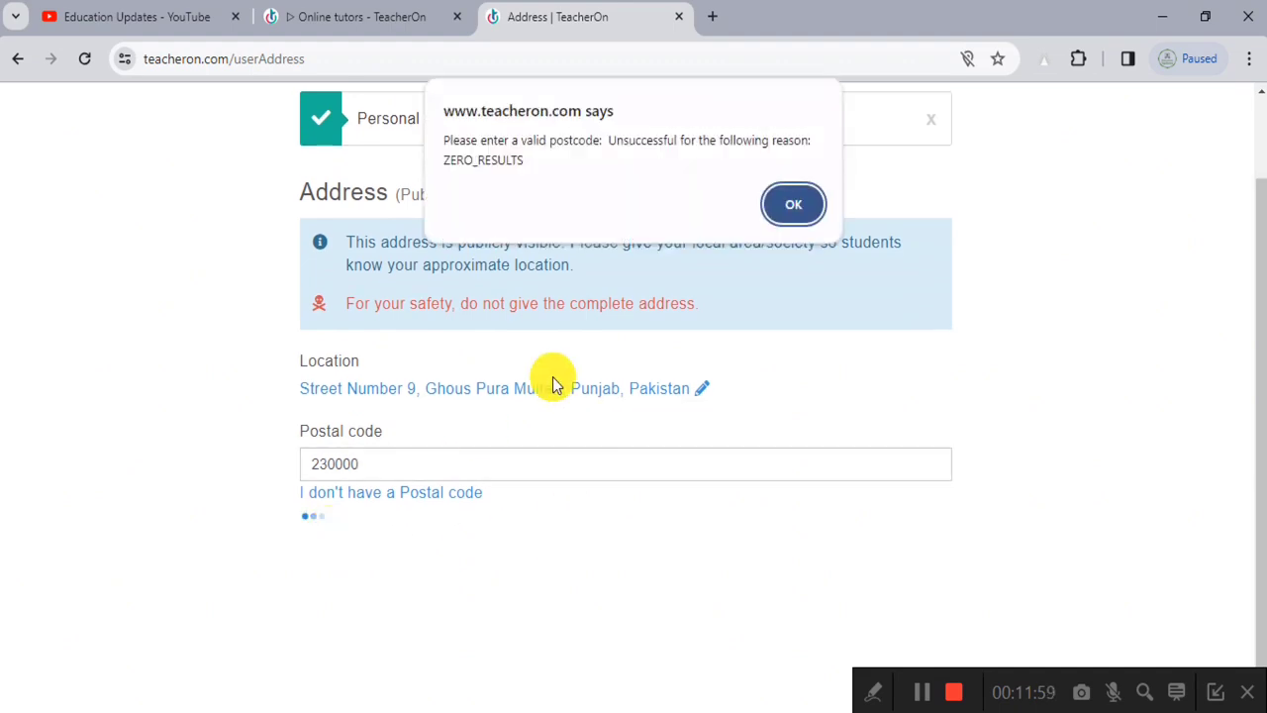
{"action": "left_click", "coordinate": [800, 203]}
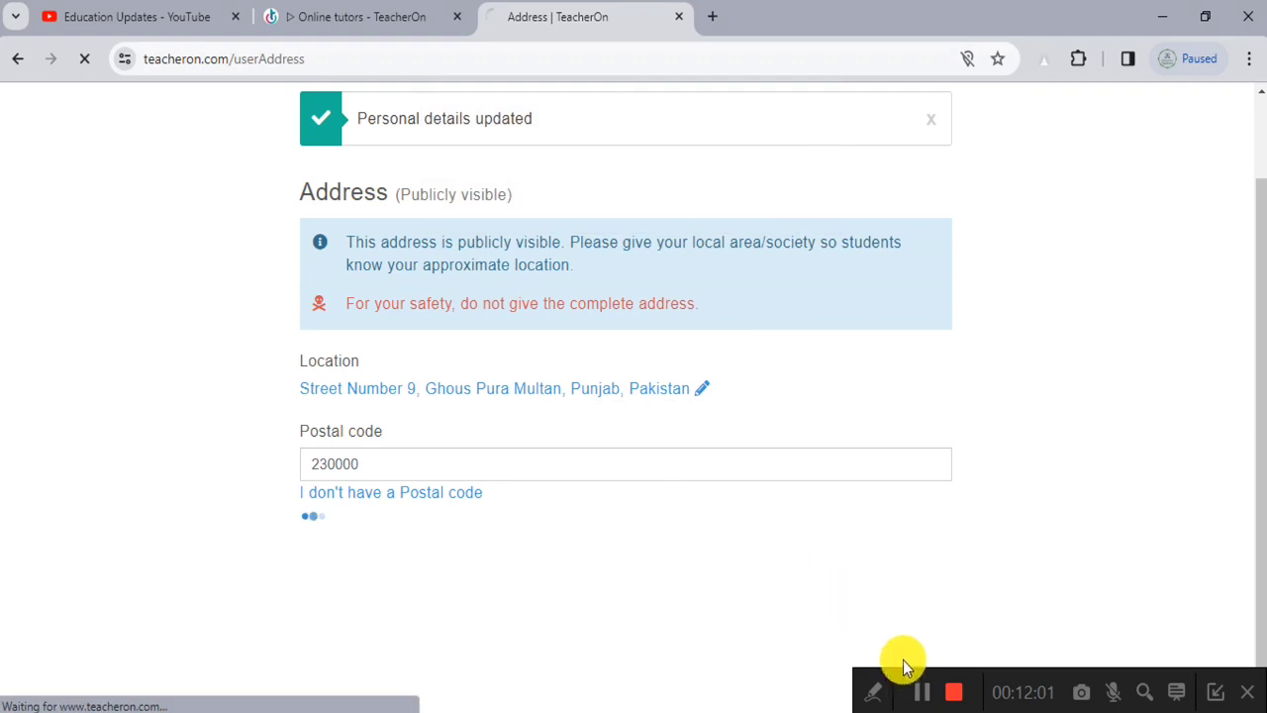
Step: Enter the tutor's phone number beside +92 Pakistan and save it
{"action": "scroll", "coordinate": [609, 224], "scroll_direction": "up", "scroll_amount": 5}
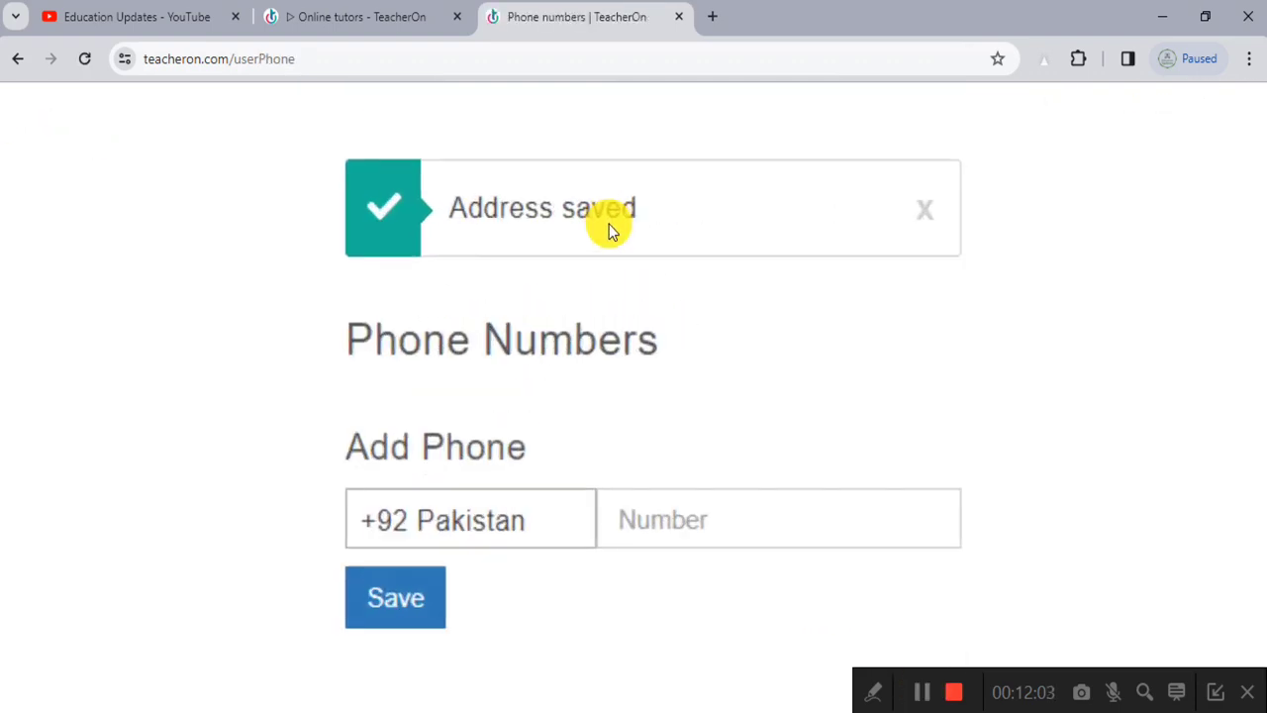
{"action": "scroll", "coordinate": [608, 242], "scroll_direction": "down", "scroll_amount": 5}
{"action": "left_click", "coordinate": [676, 391]}
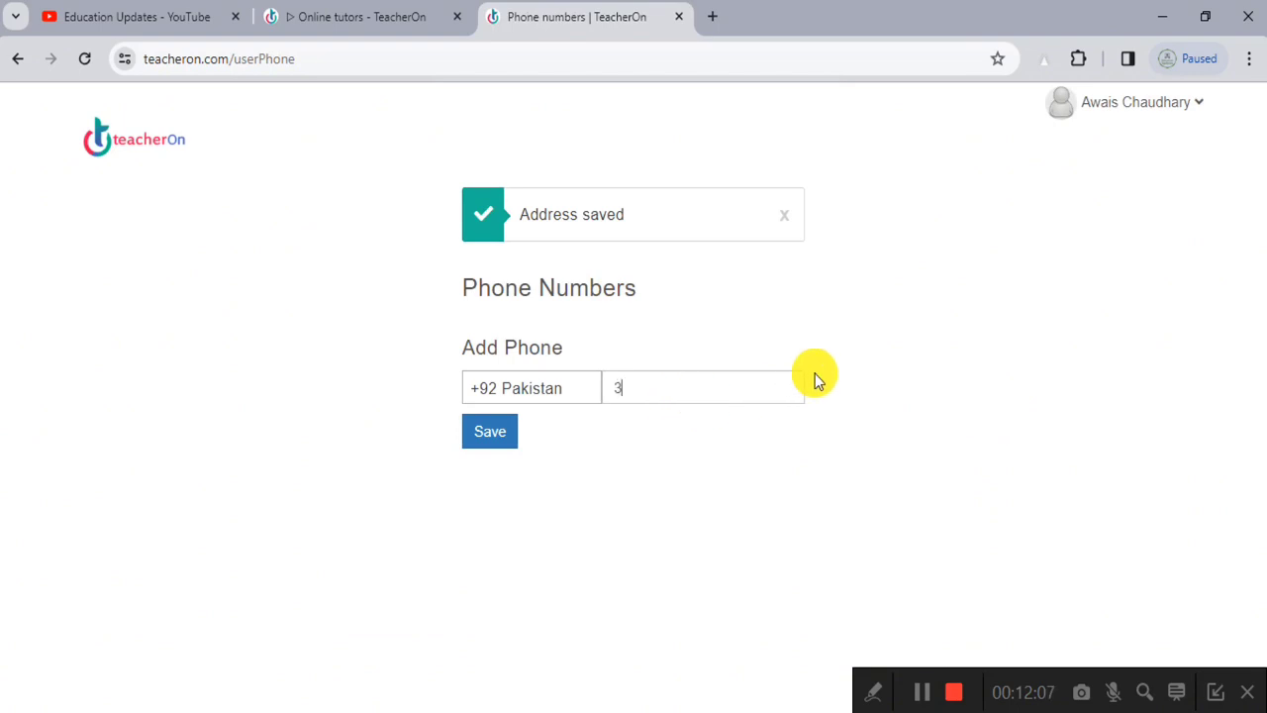
{"action": "scroll", "coordinate": [768, 385], "scroll_direction": "up", "scroll_amount": 5}
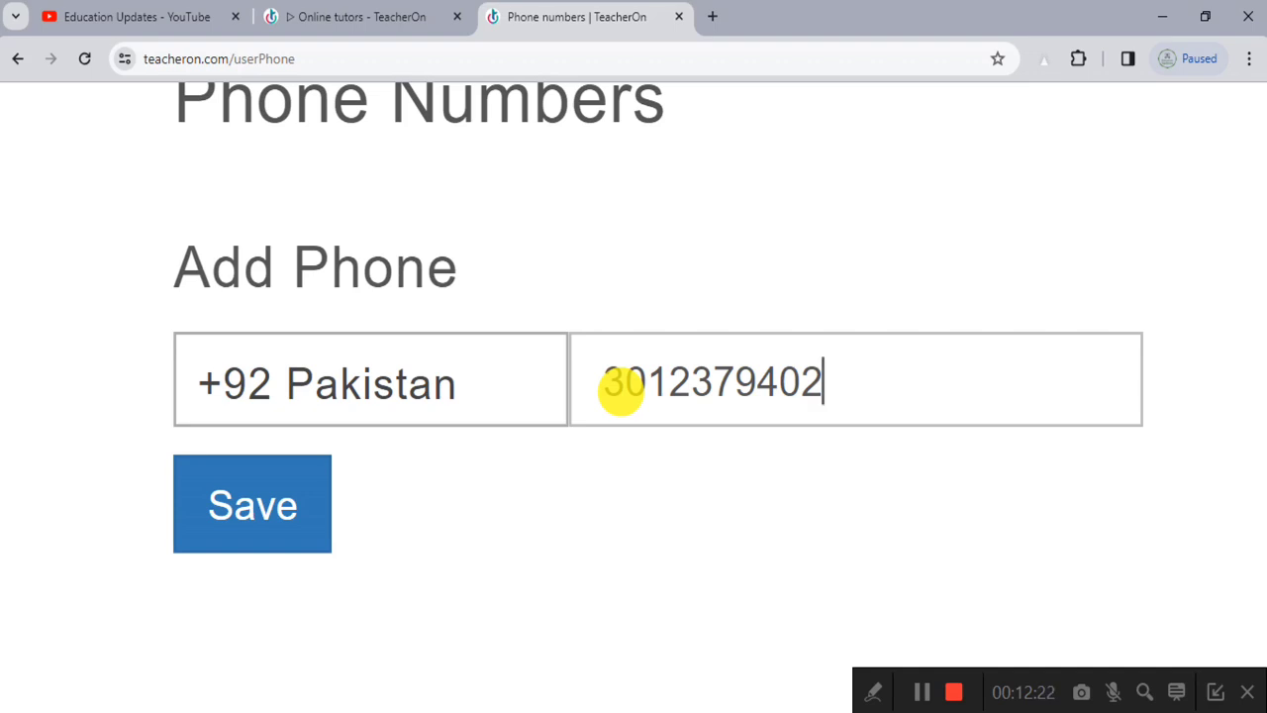
{"action": "left_click", "coordinate": [230, 493]}
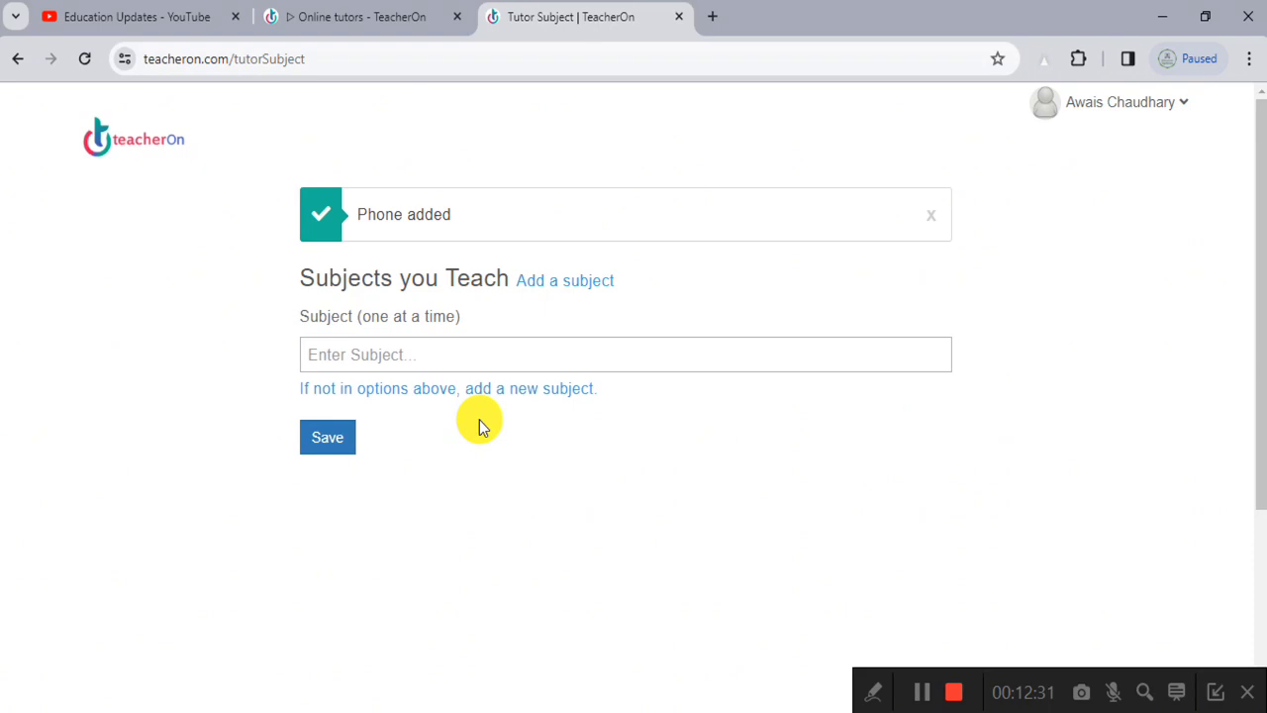
Step: Search and pick Computer Science, set levels Grade 8 to Bachelors/Undergraduate, and save
{"action": "left_click", "coordinate": [426, 346]}
{"action": "scroll", "coordinate": [428, 349], "scroll_direction": "down", "scroll_amount": 2}
{"action": "type", "text": "Computer Science"}
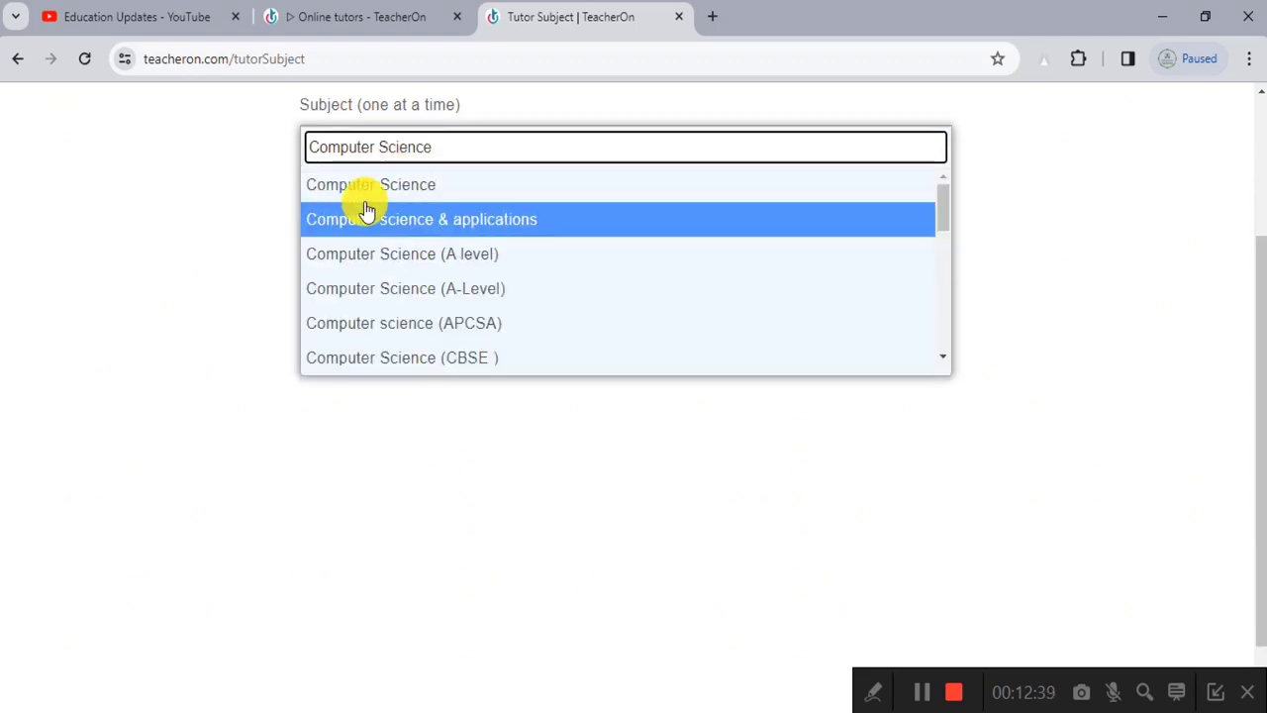
{"action": "left_click", "coordinate": [370, 187]}
{"action": "left_click", "coordinate": [380, 259]}
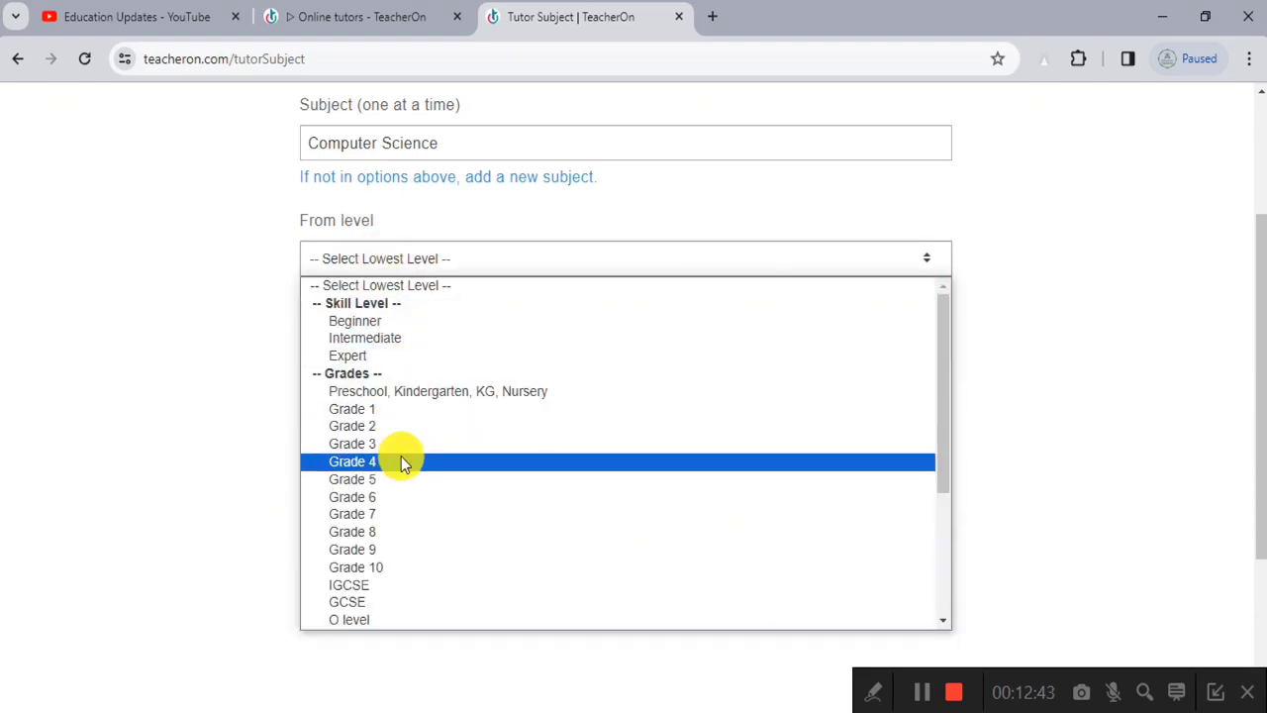
{"action": "left_click", "coordinate": [404, 535]}
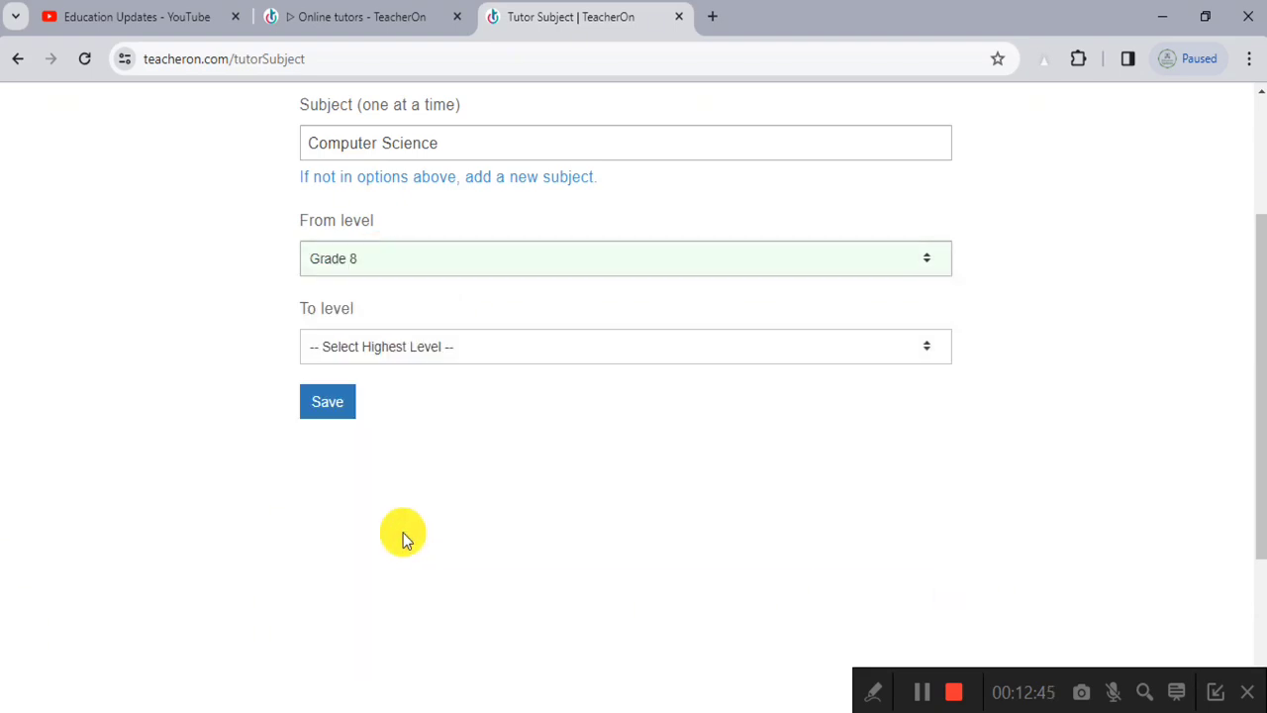
{"action": "left_click", "coordinate": [405, 352]}
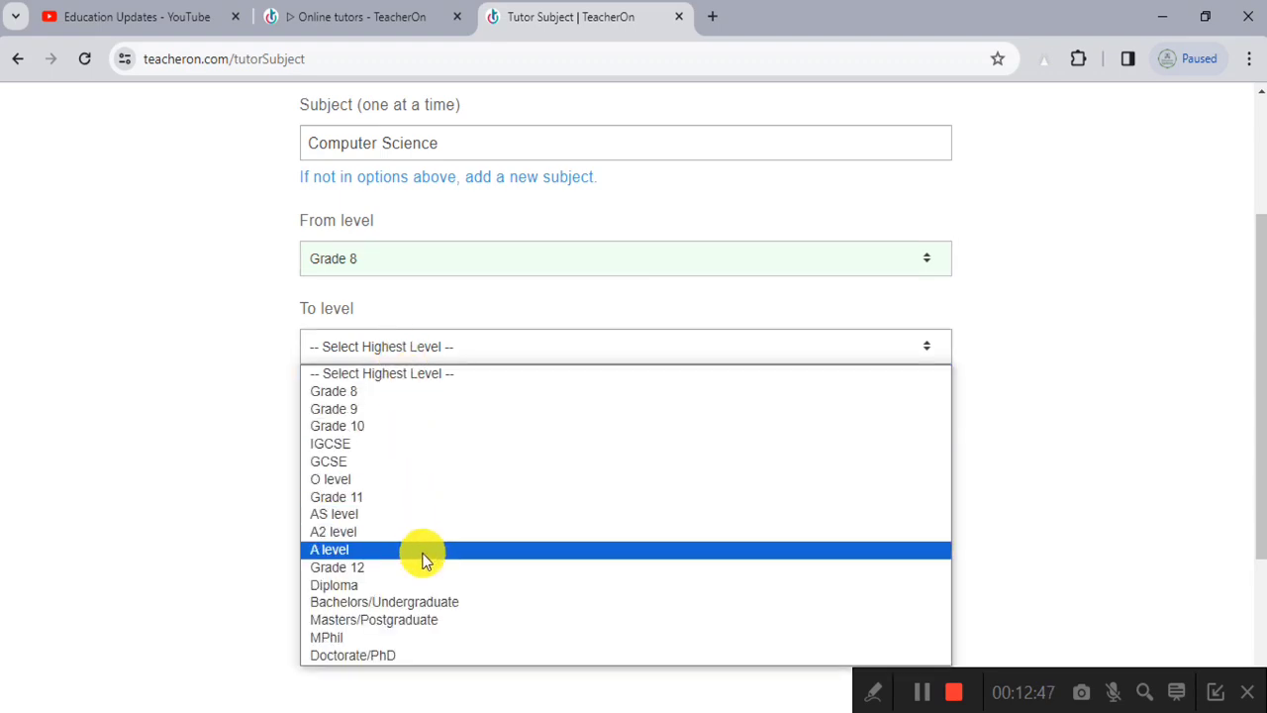
{"action": "left_click", "coordinate": [426, 608]}
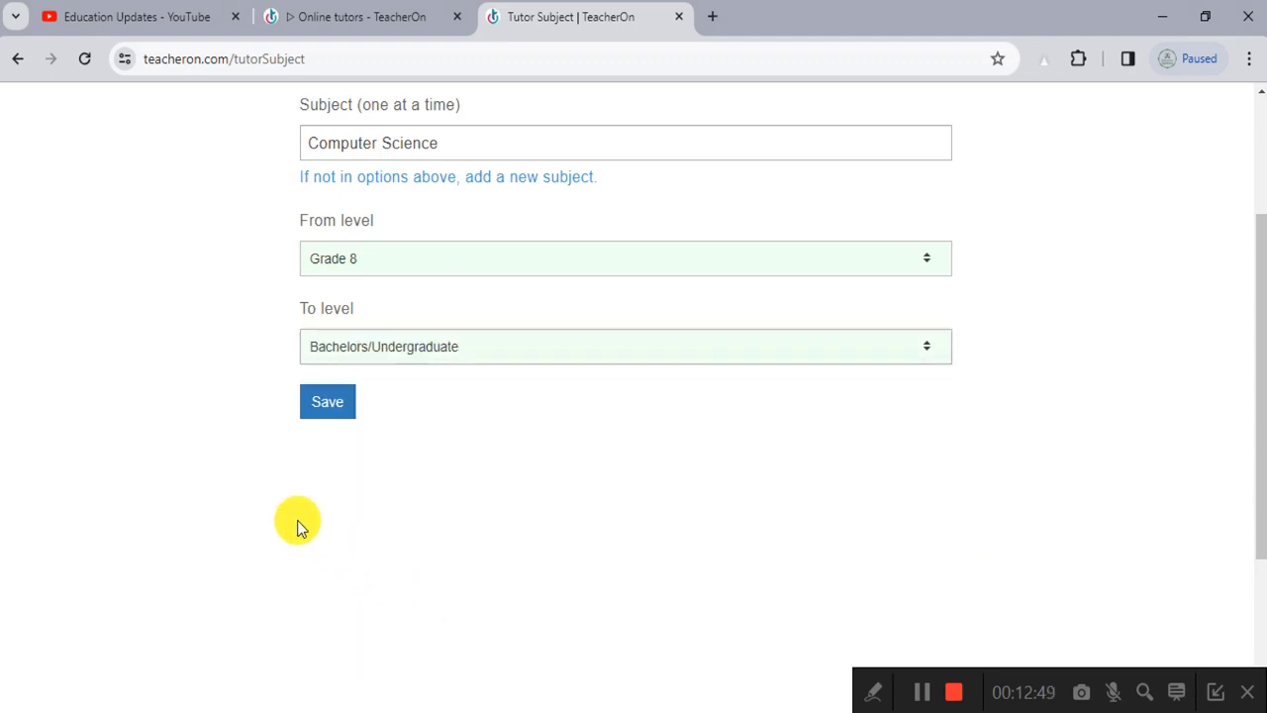
{"action": "left_click", "coordinate": [336, 414]}
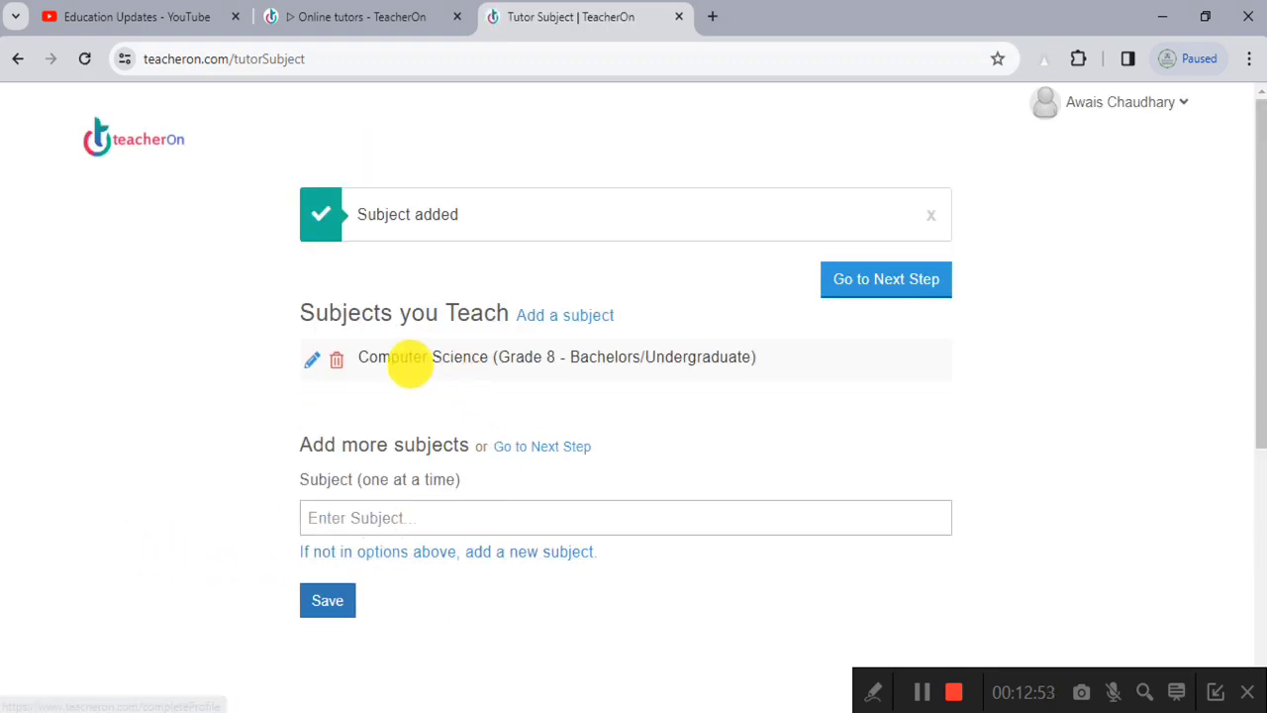
{"action": "scroll", "coordinate": [410, 364], "scroll_direction": "up", "scroll_amount": 5}
{"action": "scroll", "coordinate": [410, 364], "scroll_direction": "down", "scroll_amount": 5}
{"action": "scroll", "coordinate": [410, 365], "scroll_direction": "down", "scroll_amount": 4}
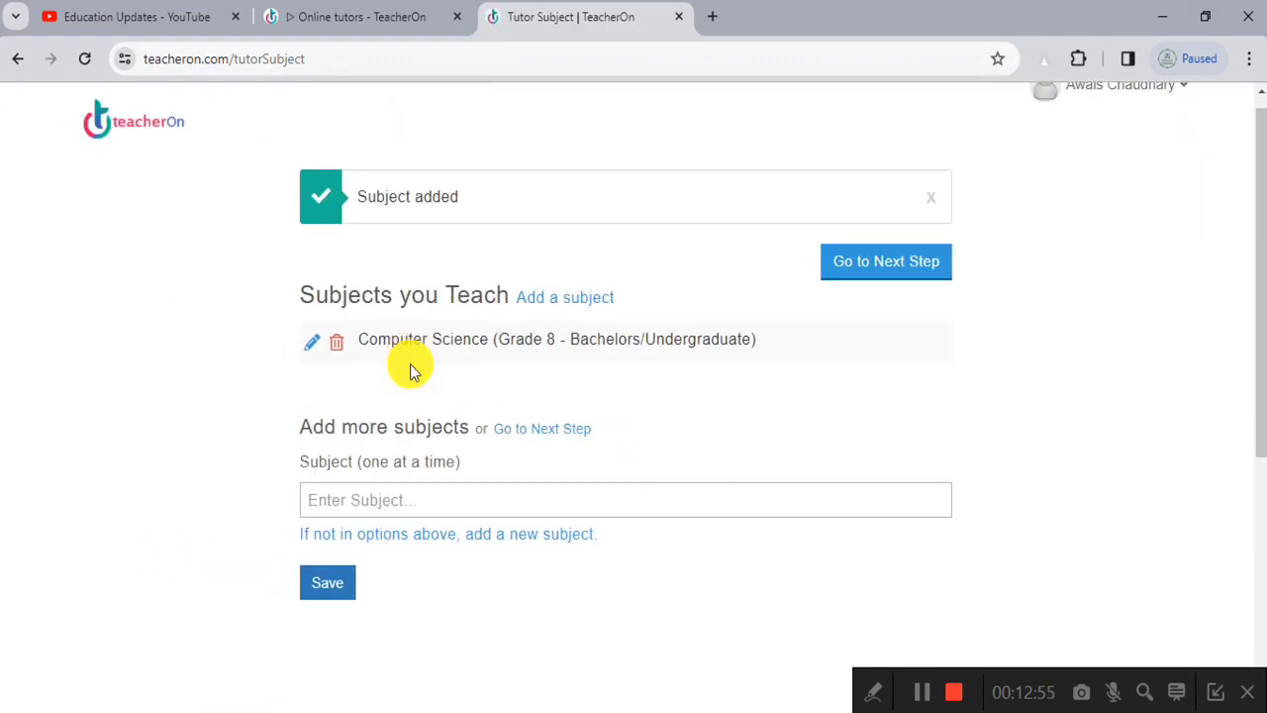
Step: Search and pick C++, set levels Grade 9 to Bachelors/Undergraduate, and save
{"action": "left_click", "coordinate": [404, 316]}
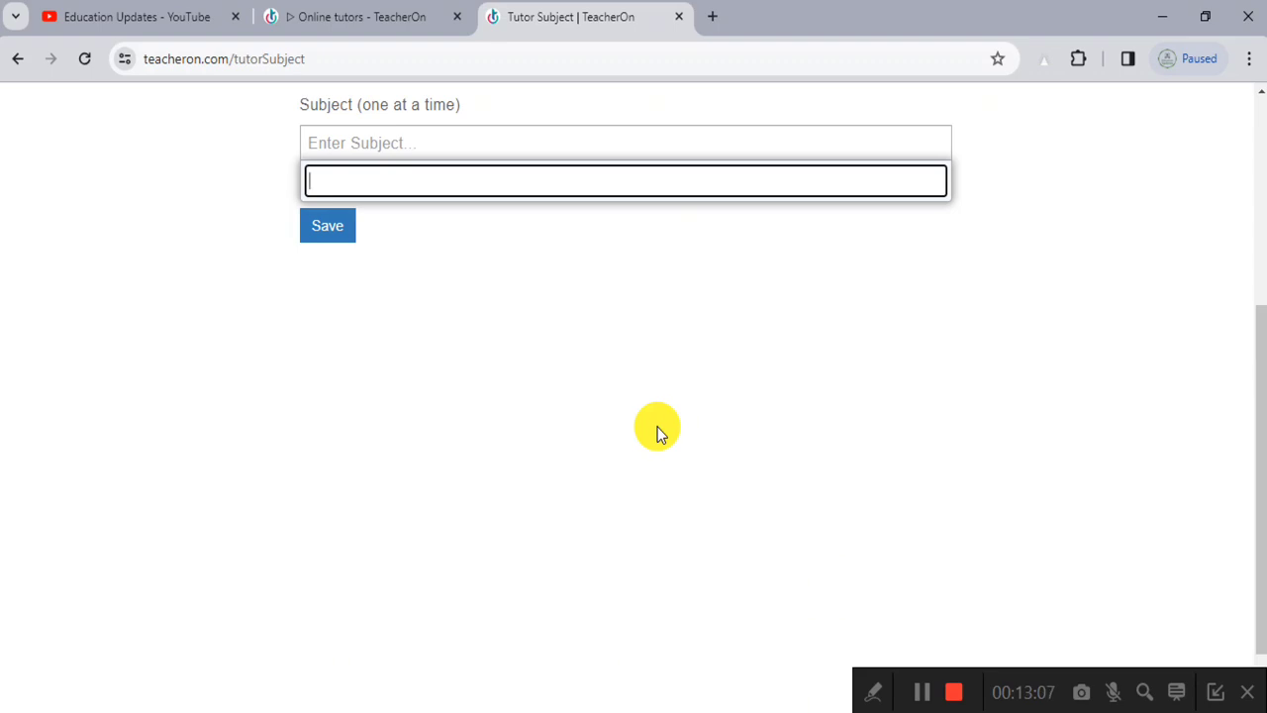
{"action": "type", "text": "C++"}
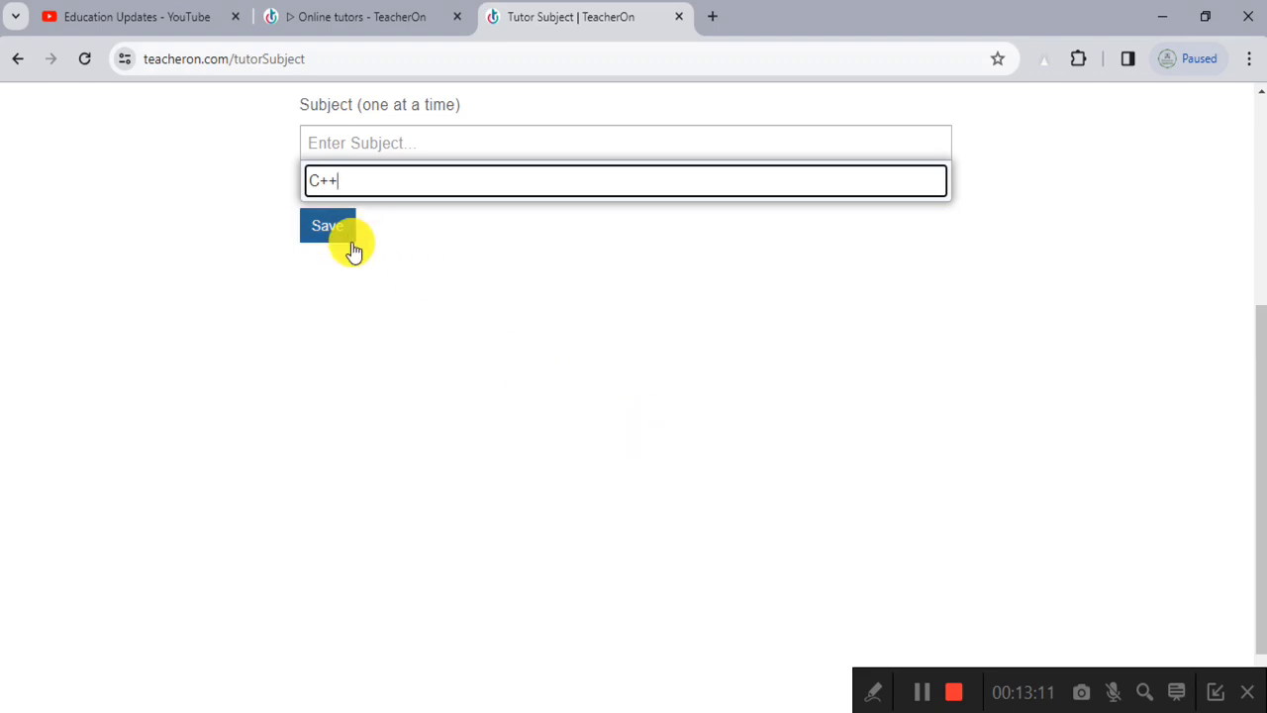
{"action": "left_click", "coordinate": [351, 189]}
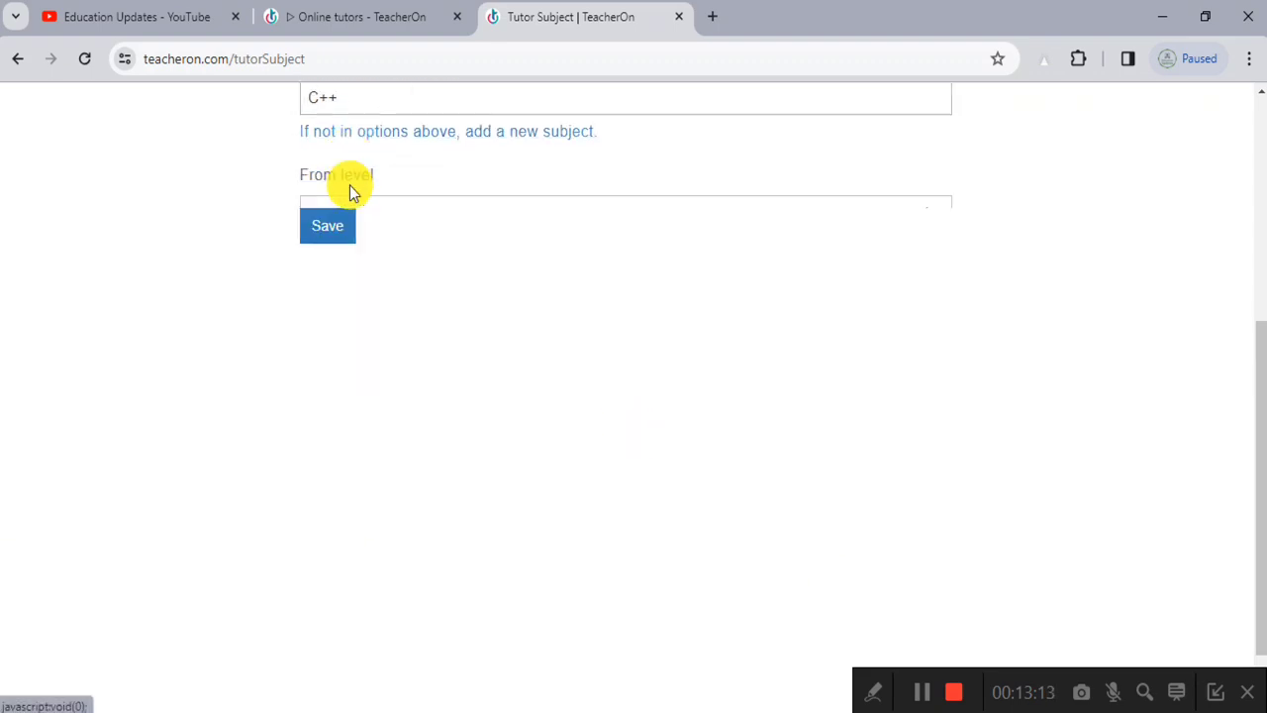
{"action": "scroll", "coordinate": [366, 246], "scroll_direction": "up", "scroll_amount": 2}
{"action": "left_click", "coordinate": [410, 280]}
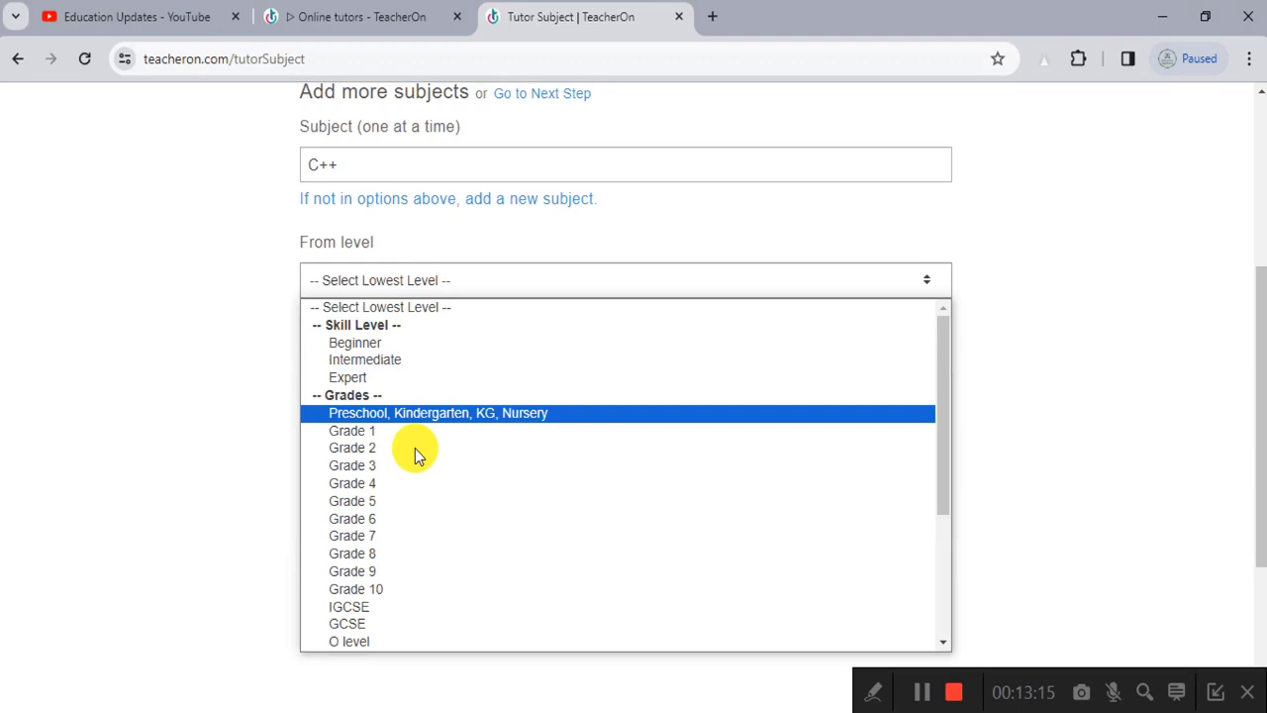
{"action": "left_click", "coordinate": [412, 572]}
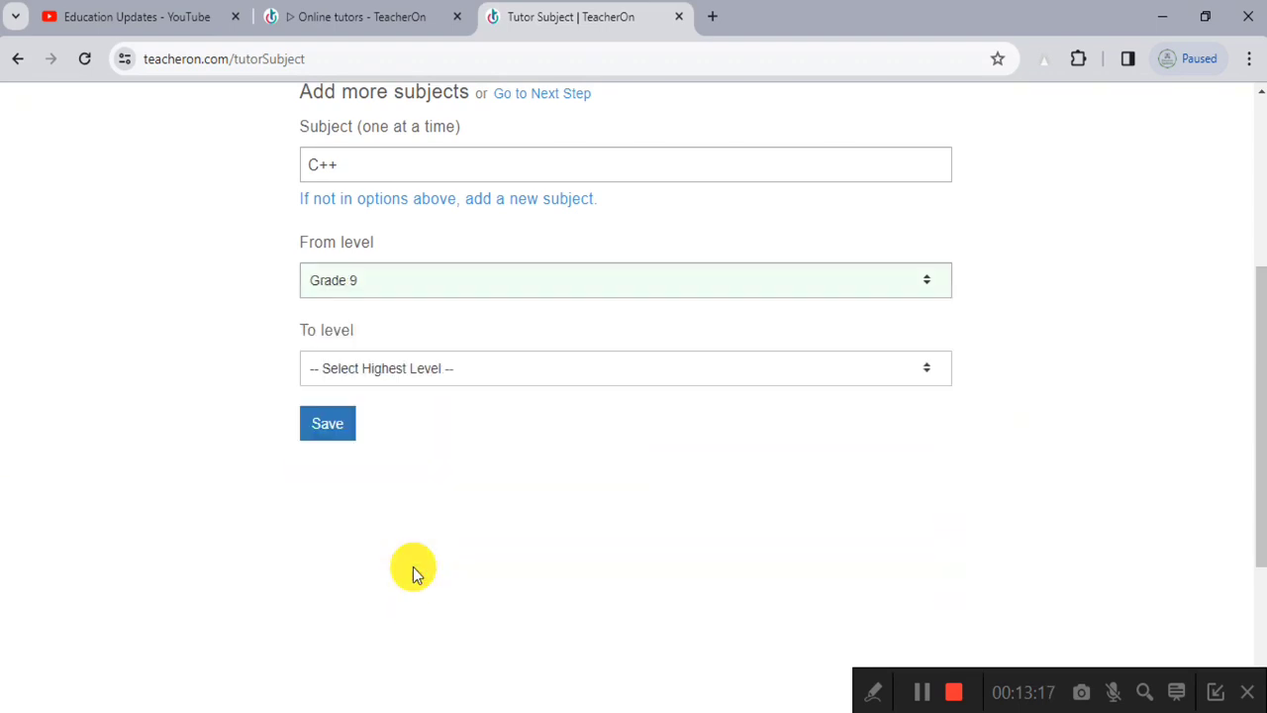
{"action": "left_click", "coordinate": [410, 366]}
{"action": "left_click", "coordinate": [388, 608]}
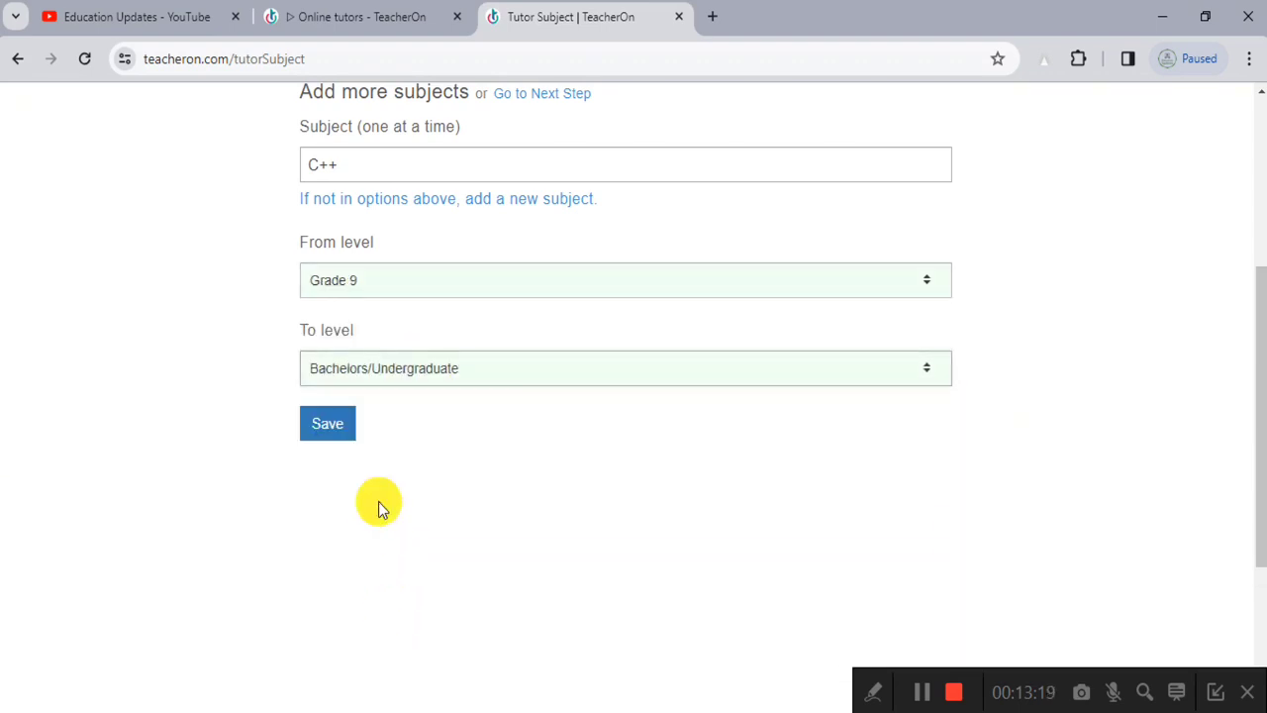
{"action": "left_click", "coordinate": [322, 428]}
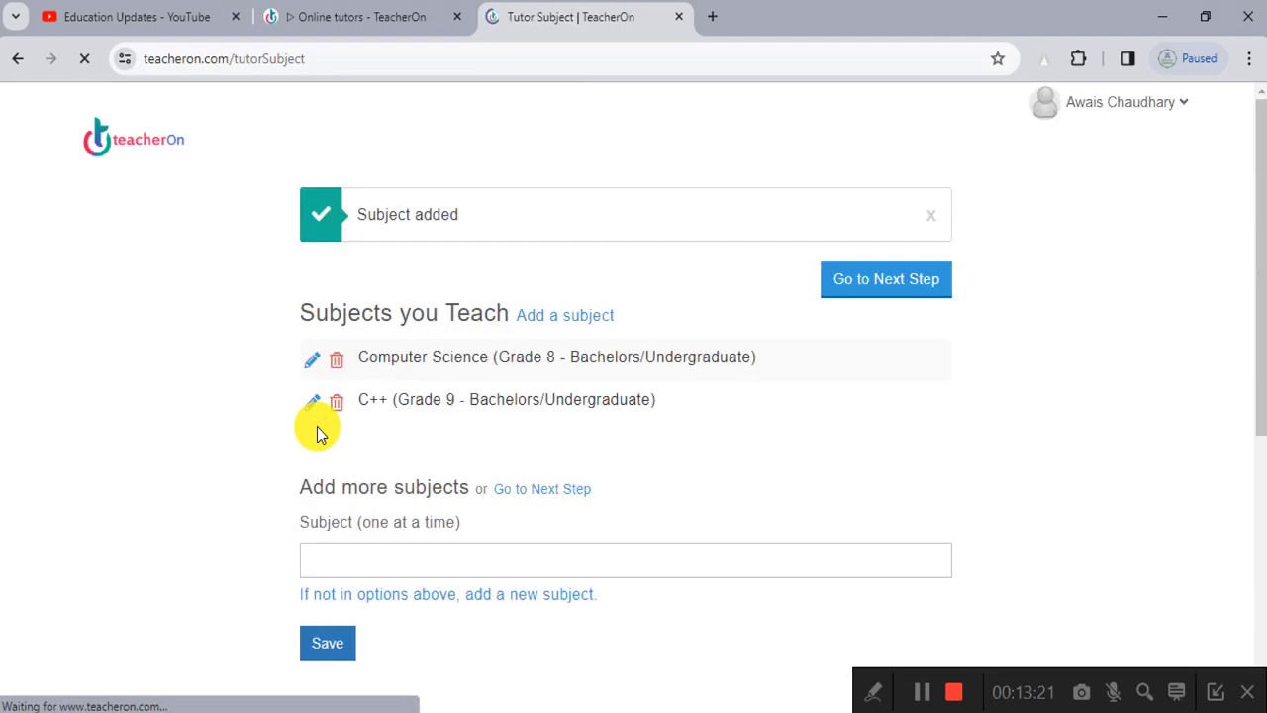
Step: Search for Calculus and choose it as another subject to teach
{"action": "scroll", "coordinate": [419, 416], "scroll_direction": "down", "scroll_amount": 2}
{"action": "left_click", "coordinate": [414, 362]}
{"action": "scroll", "coordinate": [414, 362], "scroll_direction": "down", "scroll_amount": 2}
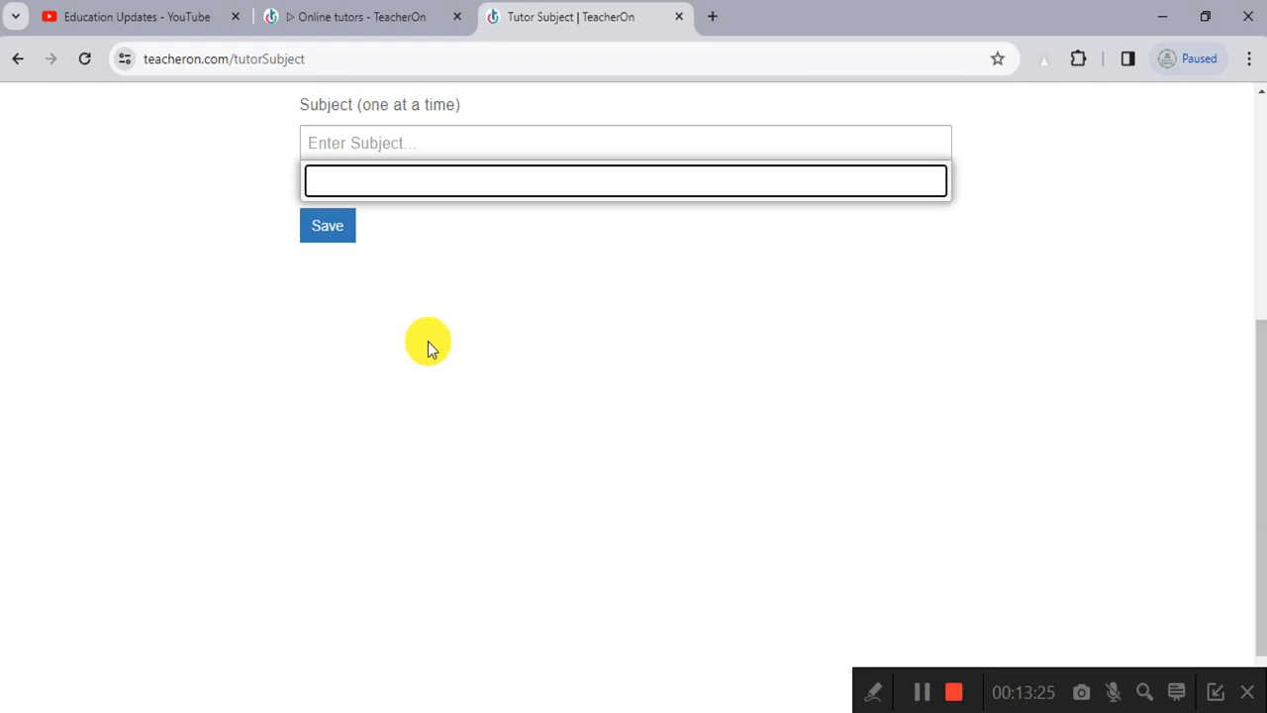
{"action": "type", "text": "Calculus"}
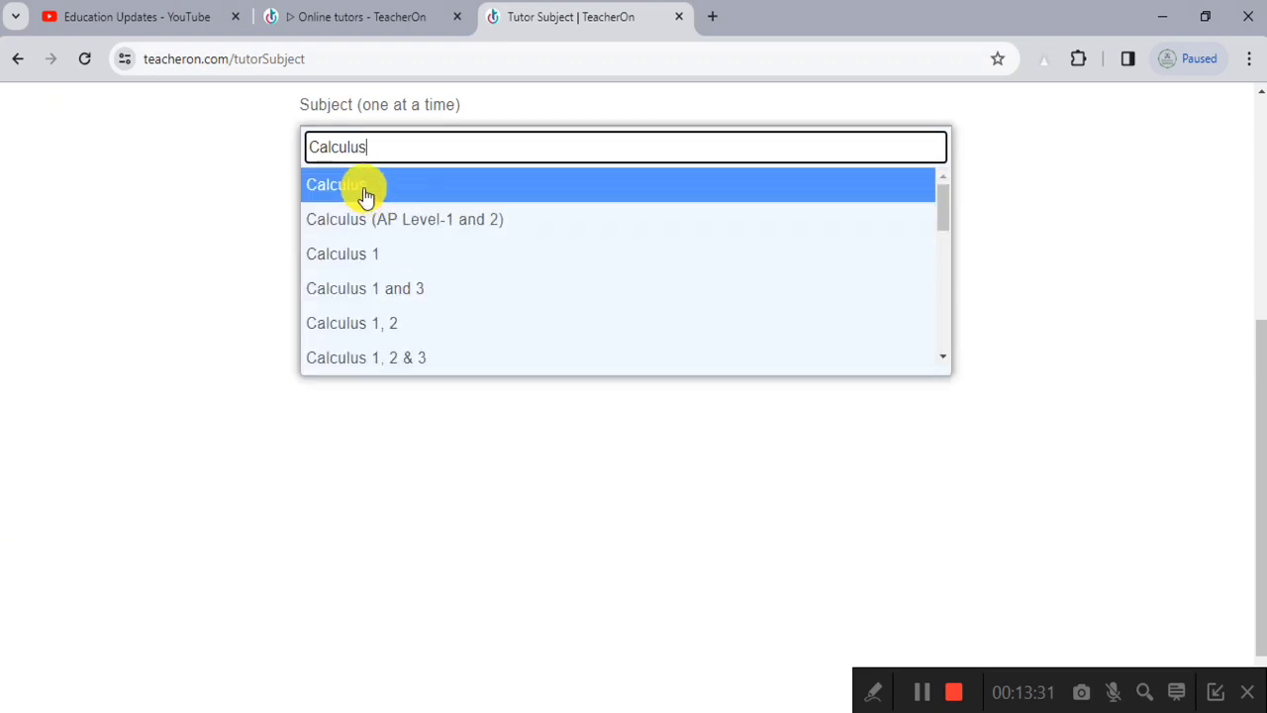
{"action": "left_click", "coordinate": [362, 193]}
{"action": "scroll", "coordinate": [512, 326], "scroll_direction": "down", "scroll_amount": 2}
{"action": "scroll", "coordinate": [518, 326], "scroll_direction": "up", "scroll_amount": 2}
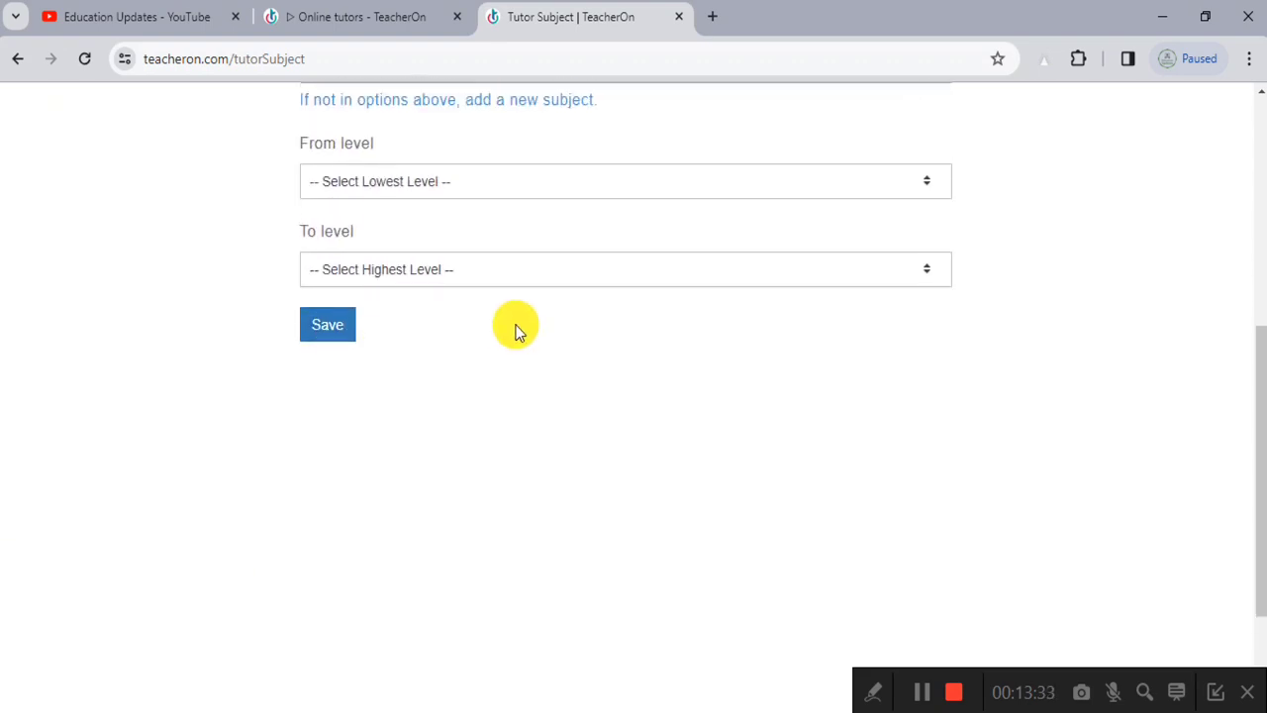
Step: Set Calculus levels from Grade 9 to Bachelors/Undergraduate and save the subject
{"action": "left_click", "coordinate": [433, 179]}
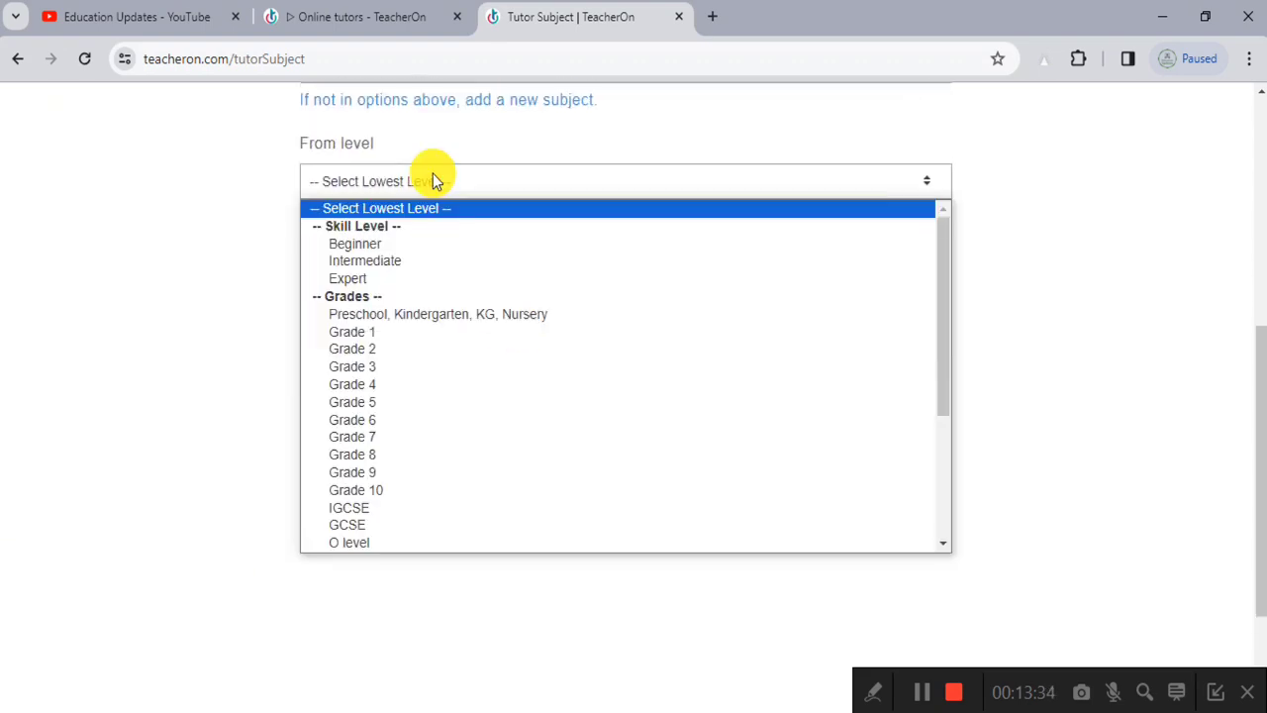
{"action": "left_click", "coordinate": [418, 472]}
{"action": "left_click", "coordinate": [414, 276]}
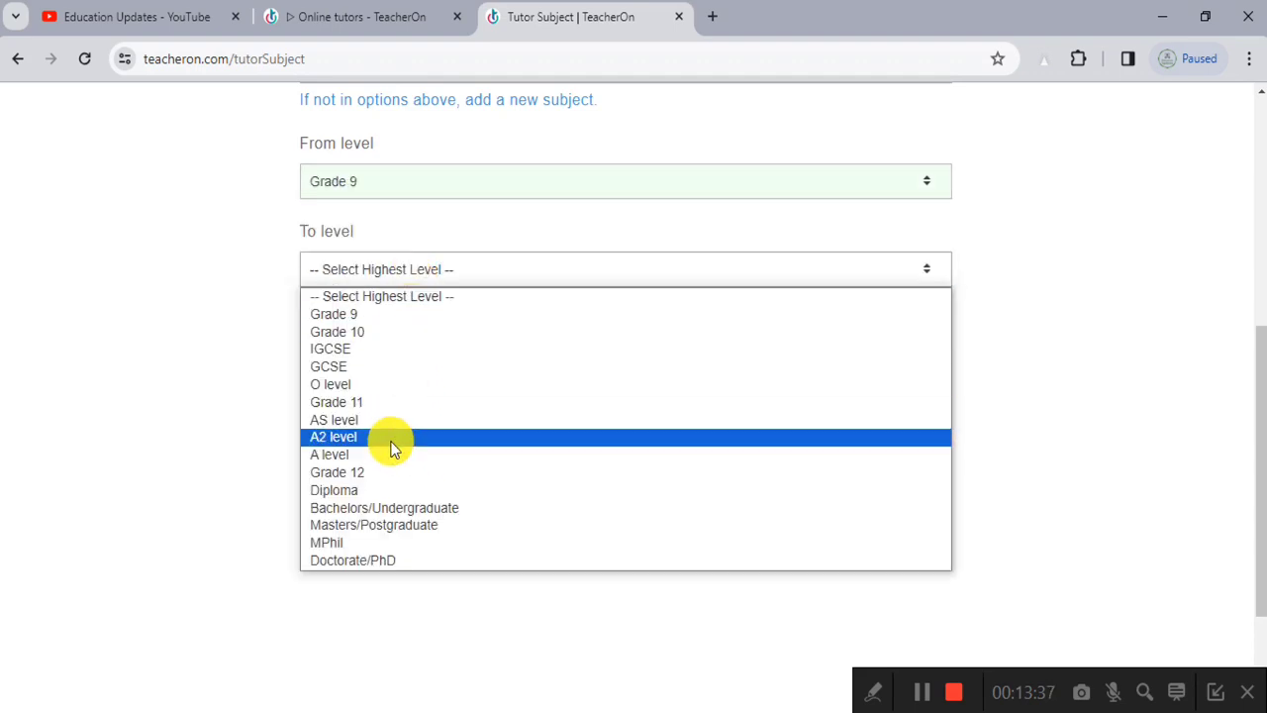
{"action": "left_click", "coordinate": [390, 508]}
{"action": "left_click", "coordinate": [342, 326]}
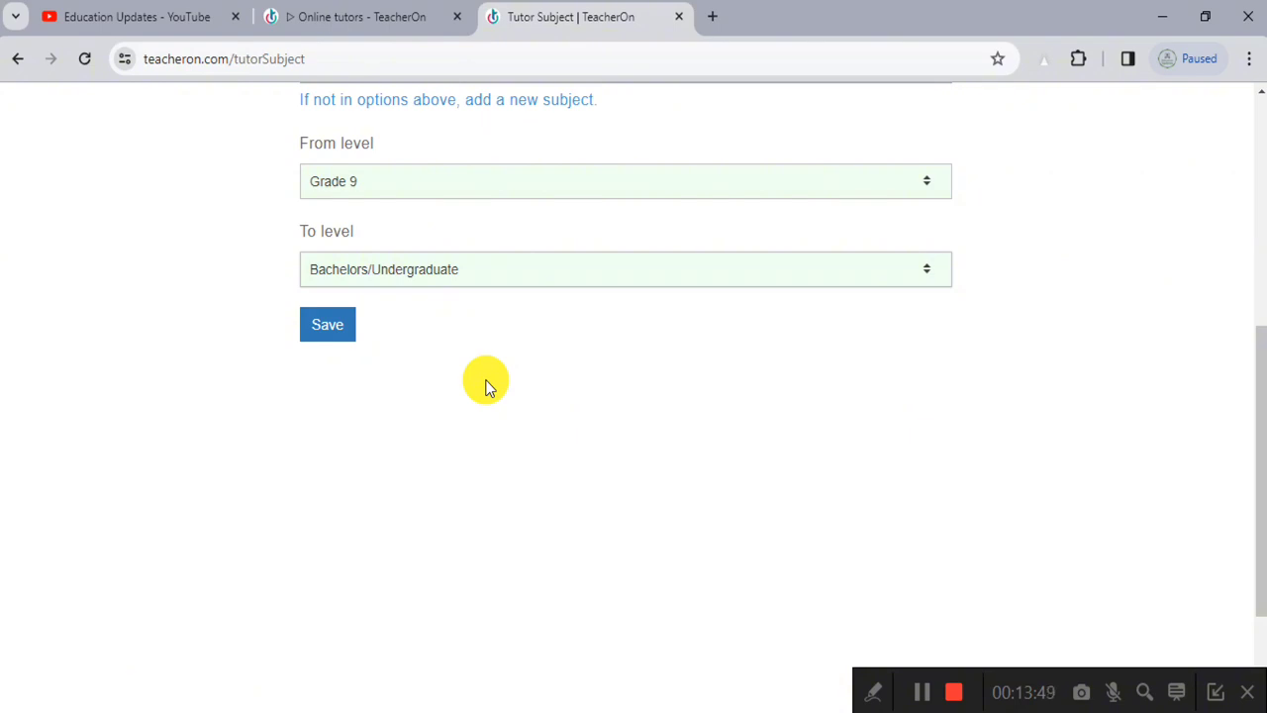
{"action": "left_click", "coordinate": [337, 335]}
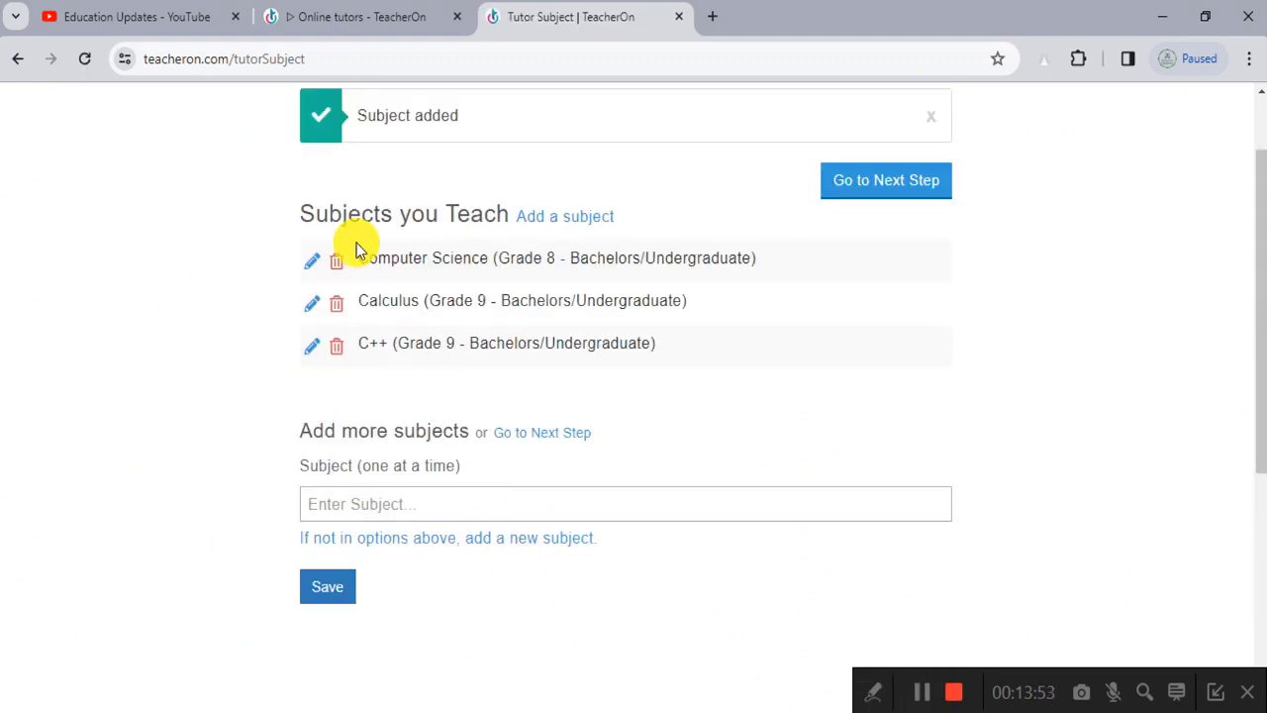
Step: Review the three listed subjects and continue to the Education and Certifications step
{"action": "scroll", "coordinate": [357, 247], "scroll_direction": "up", "scroll_amount": 5}
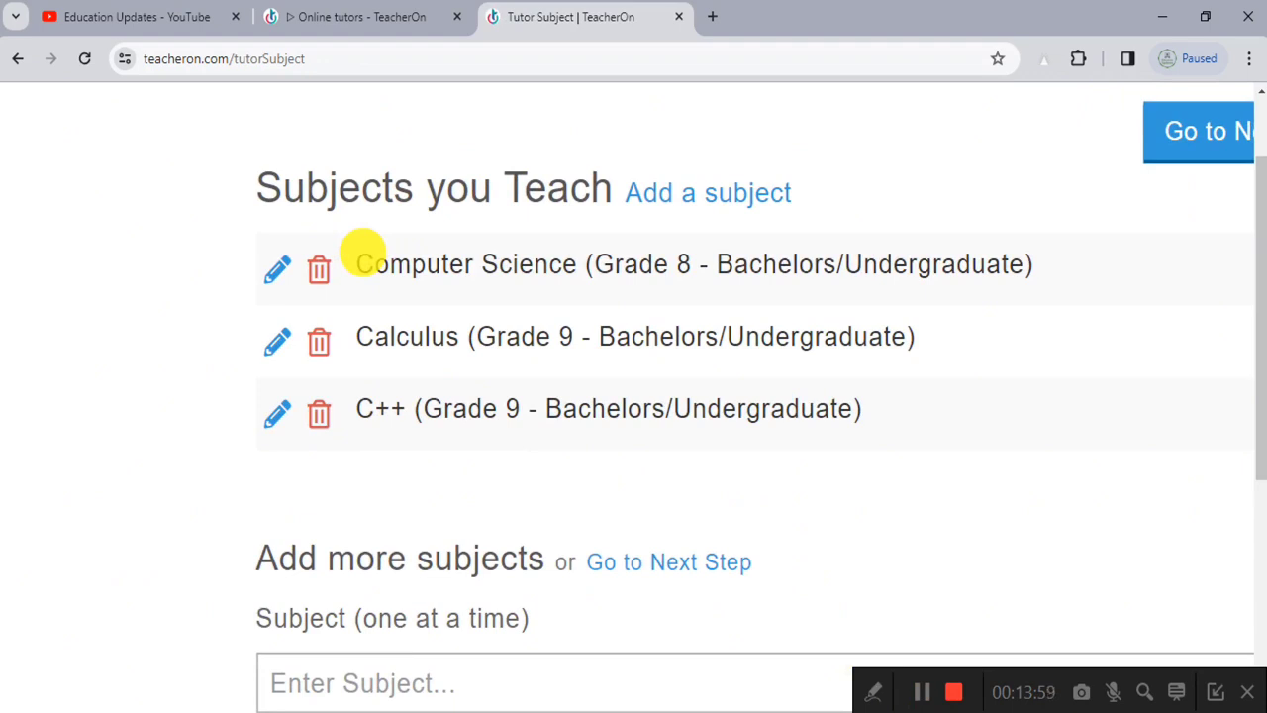
{"action": "scroll", "coordinate": [363, 253], "scroll_direction": "down", "scroll_amount": 5}
{"action": "scroll", "coordinate": [328, 614], "scroll_direction": "up", "scroll_amount": 3}
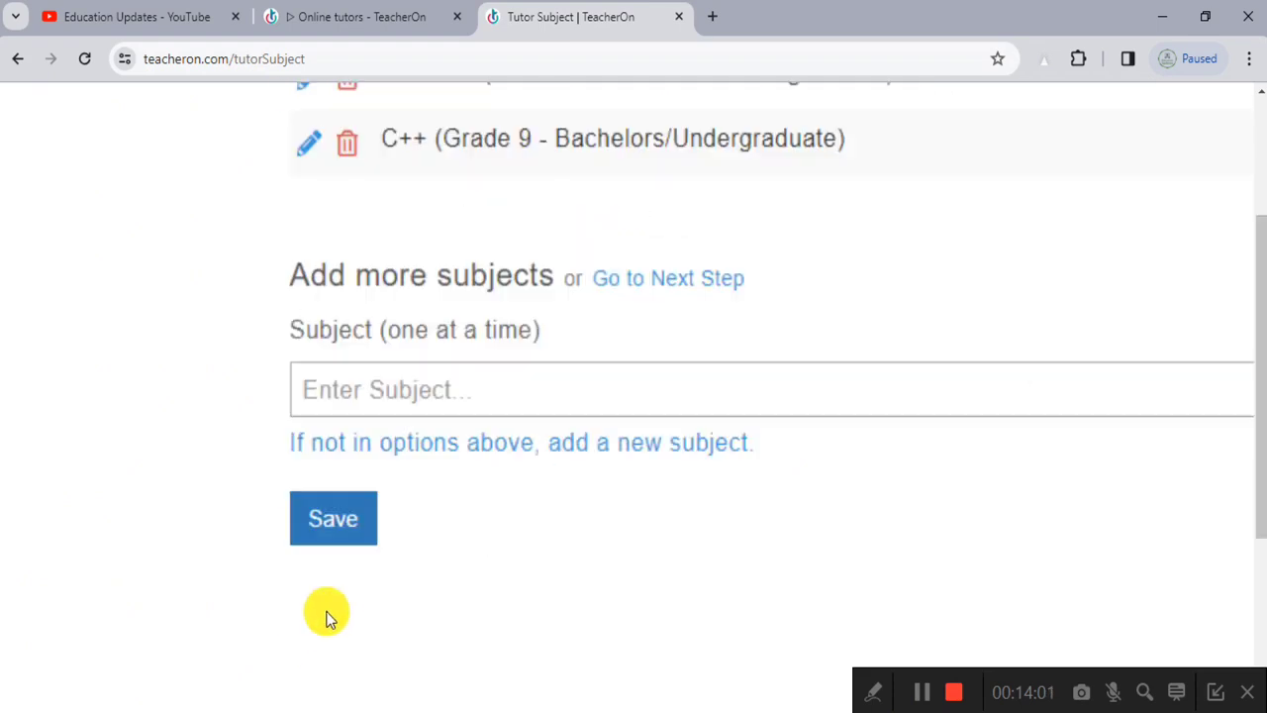
{"action": "scroll", "coordinate": [334, 571], "scroll_direction": "down", "scroll_amount": 3}
{"action": "scroll", "coordinate": [756, 423], "scroll_direction": "up", "scroll_amount": 1}
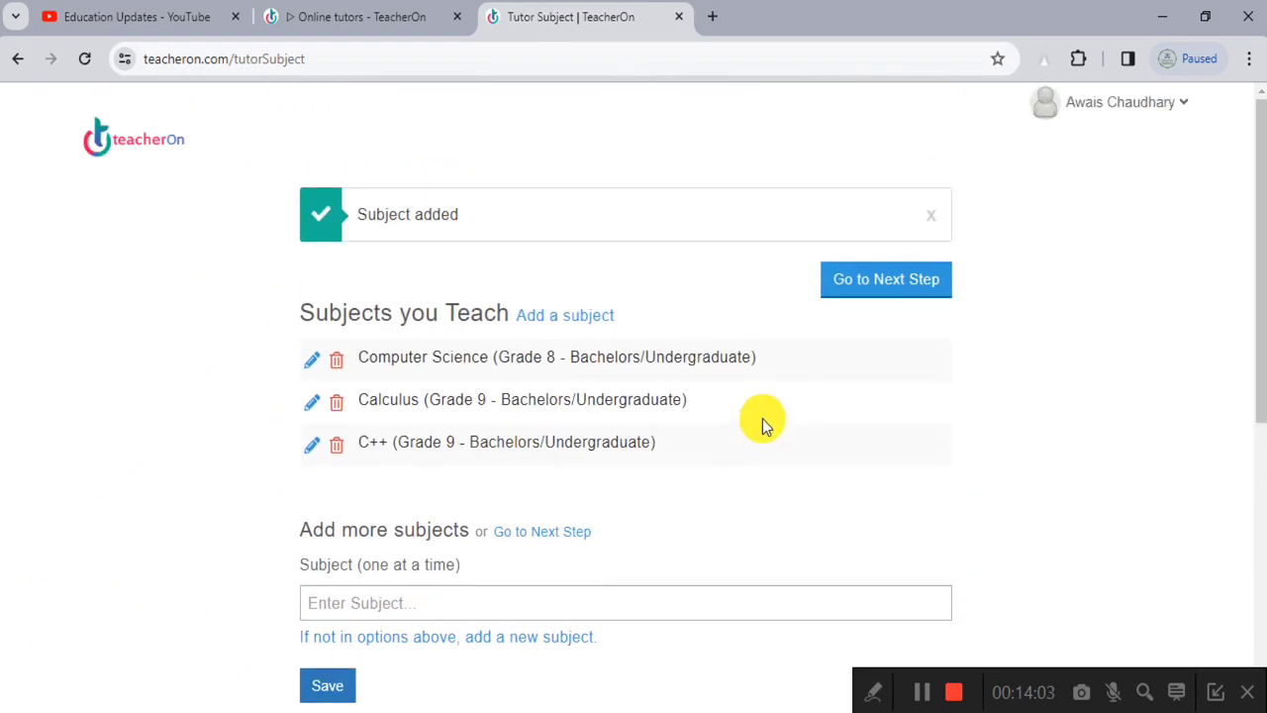
{"action": "scroll", "coordinate": [943, 289], "scroll_direction": "up", "scroll_amount": 3}
{"action": "scroll", "coordinate": [931, 287], "scroll_direction": "down", "scroll_amount": 3}
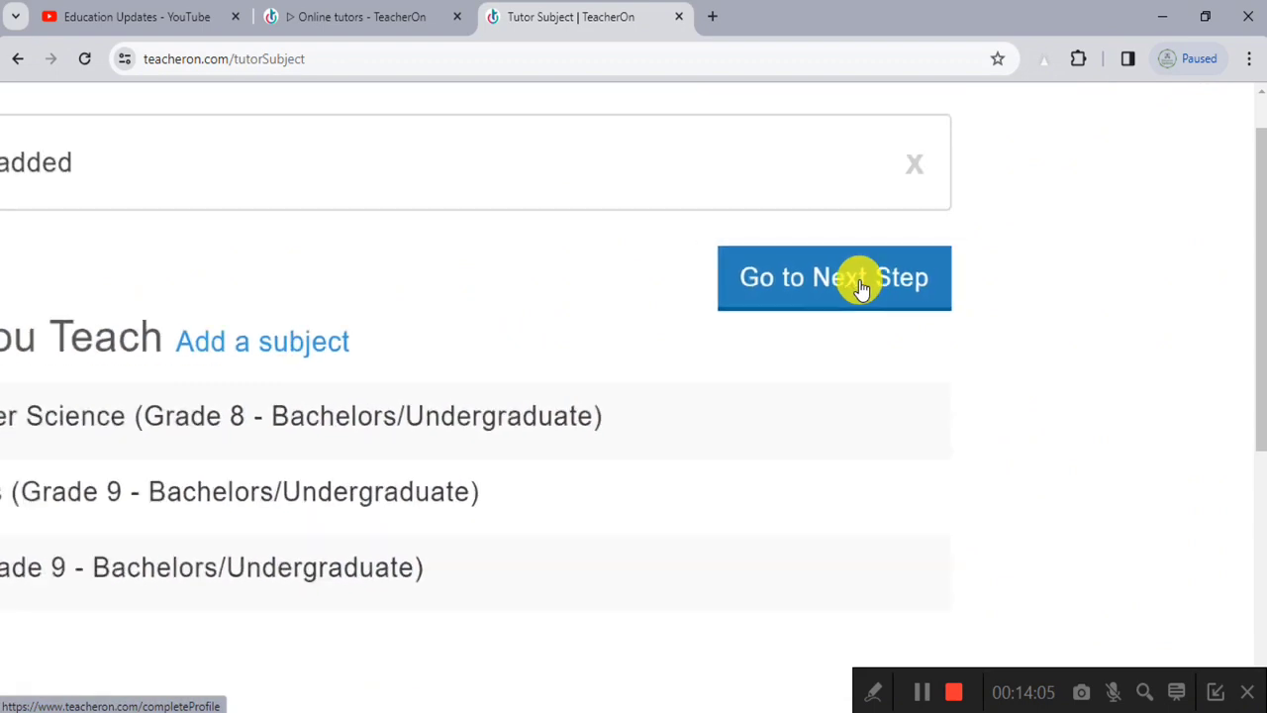
{"action": "left_click", "coordinate": [861, 287]}
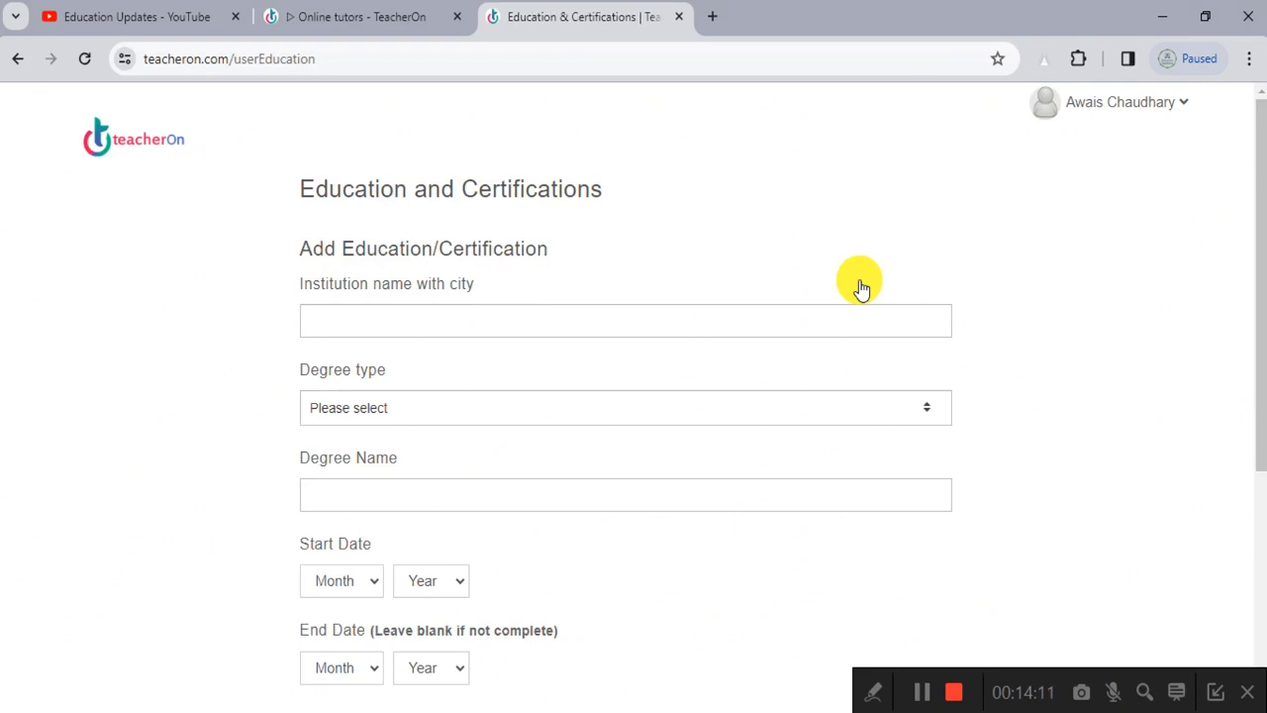
Step: Enter BZU Multan and pick 'bzu multan' from the institution suggestions
{"action": "scroll", "coordinate": [842, 292], "scroll_direction": "down", "scroll_amount": 1}
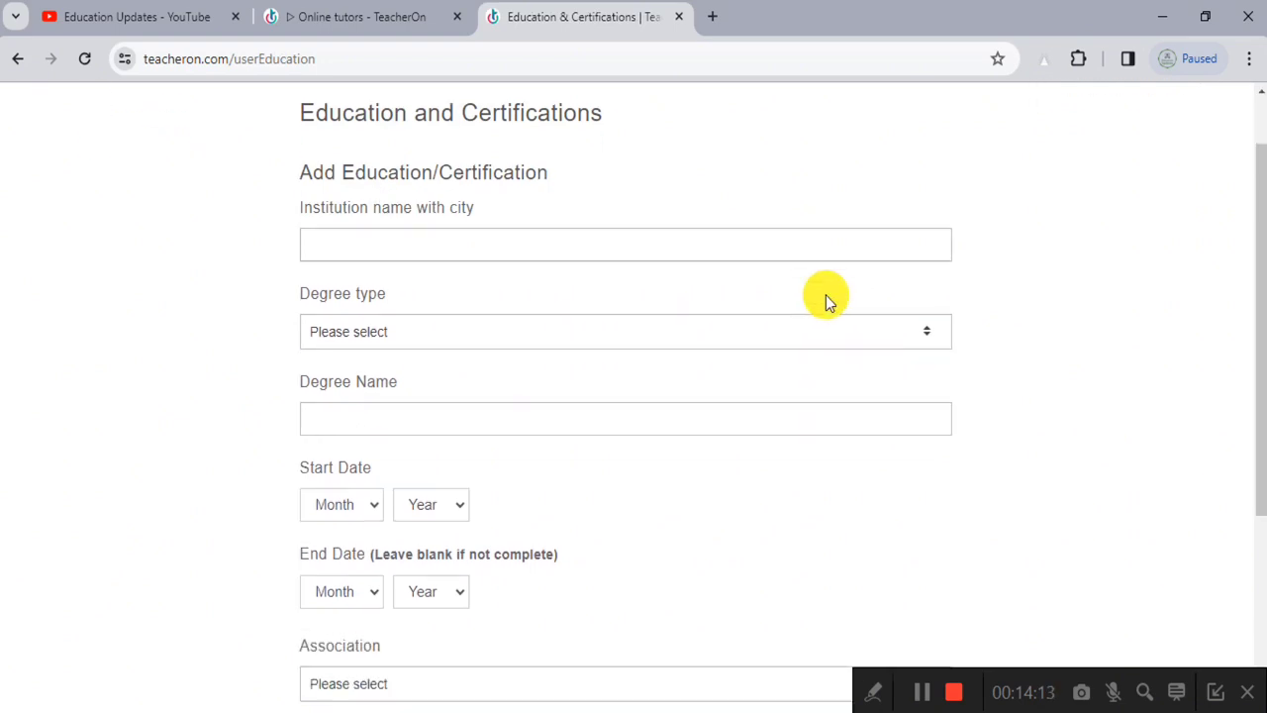
{"action": "left_click", "coordinate": [551, 218]}
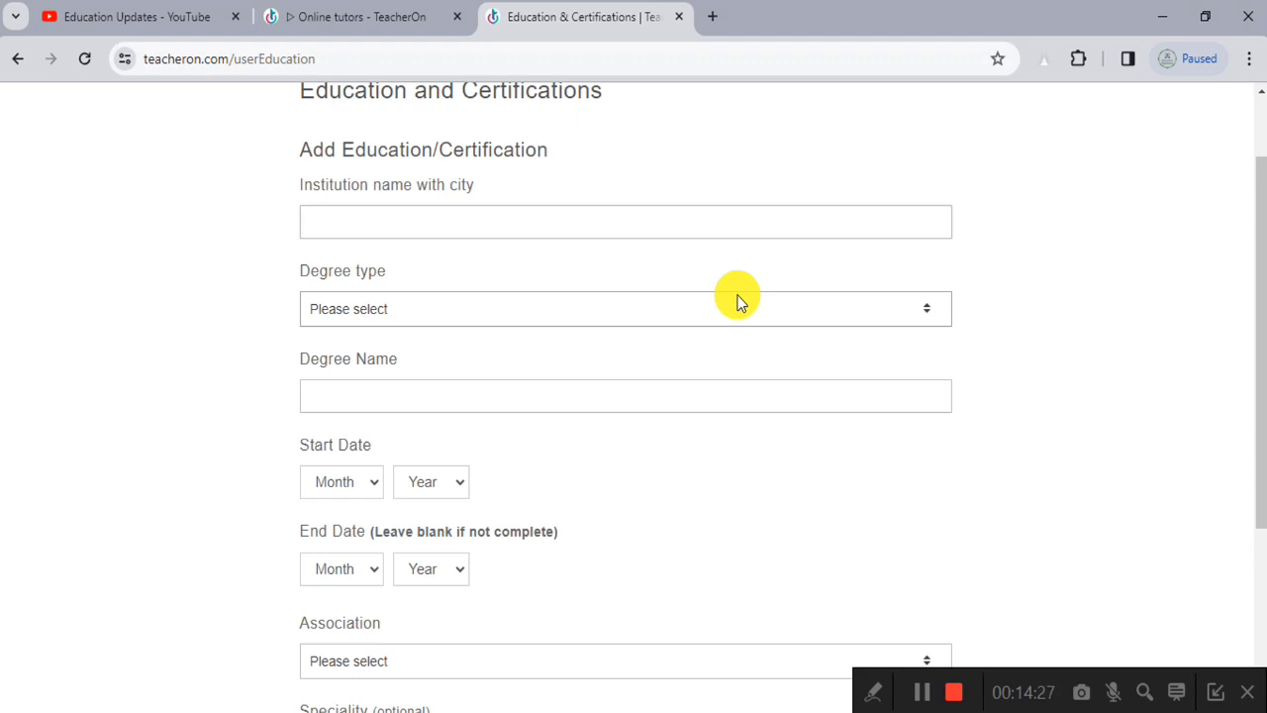
{"action": "type", "text": "BZU"}
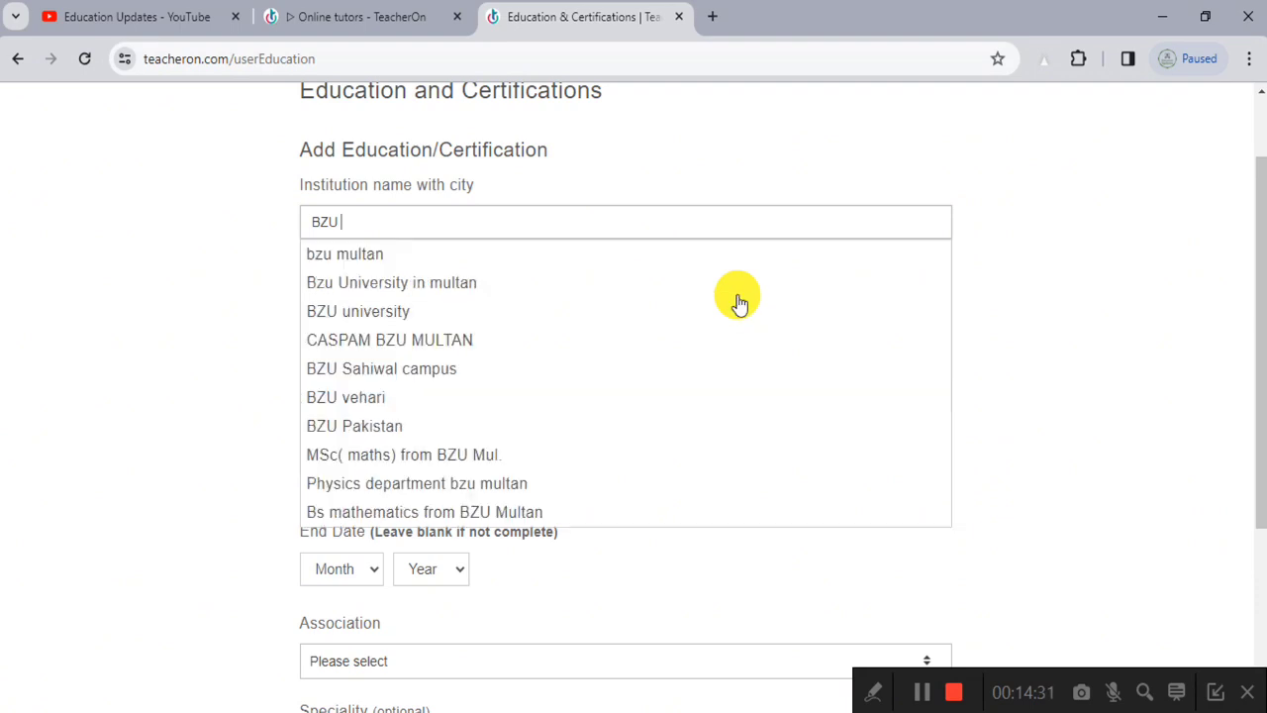
{"action": "type", "text": " Multan"}
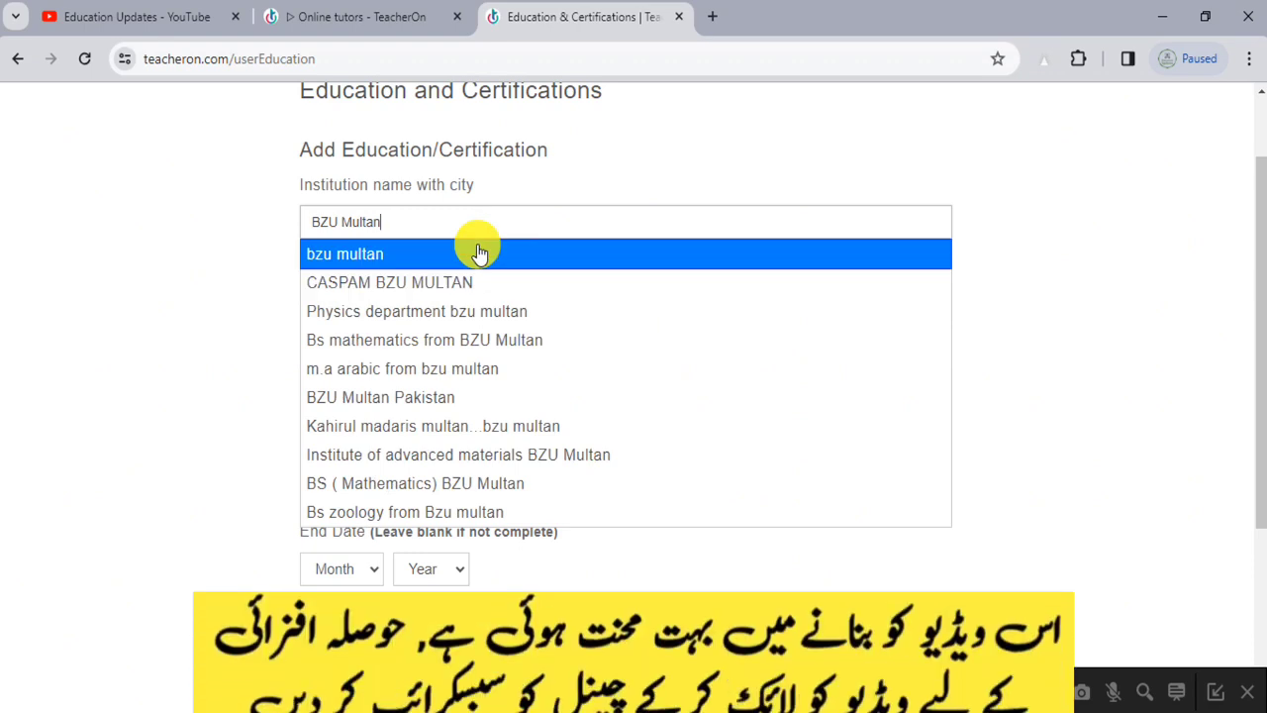
{"action": "left_click", "coordinate": [512, 220]}
{"action": "left_click", "coordinate": [471, 259]}
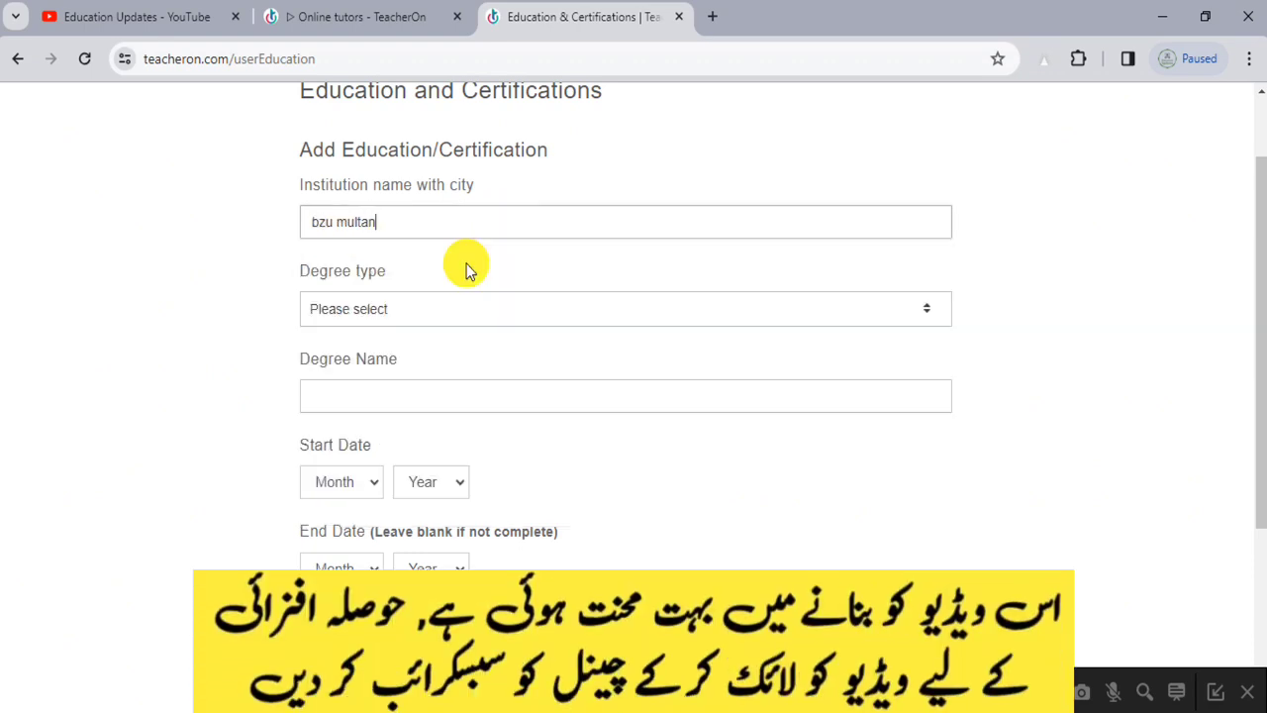
Step: Set degree type to Graduation and degree name to BSIT
{"action": "left_click", "coordinate": [426, 315]}
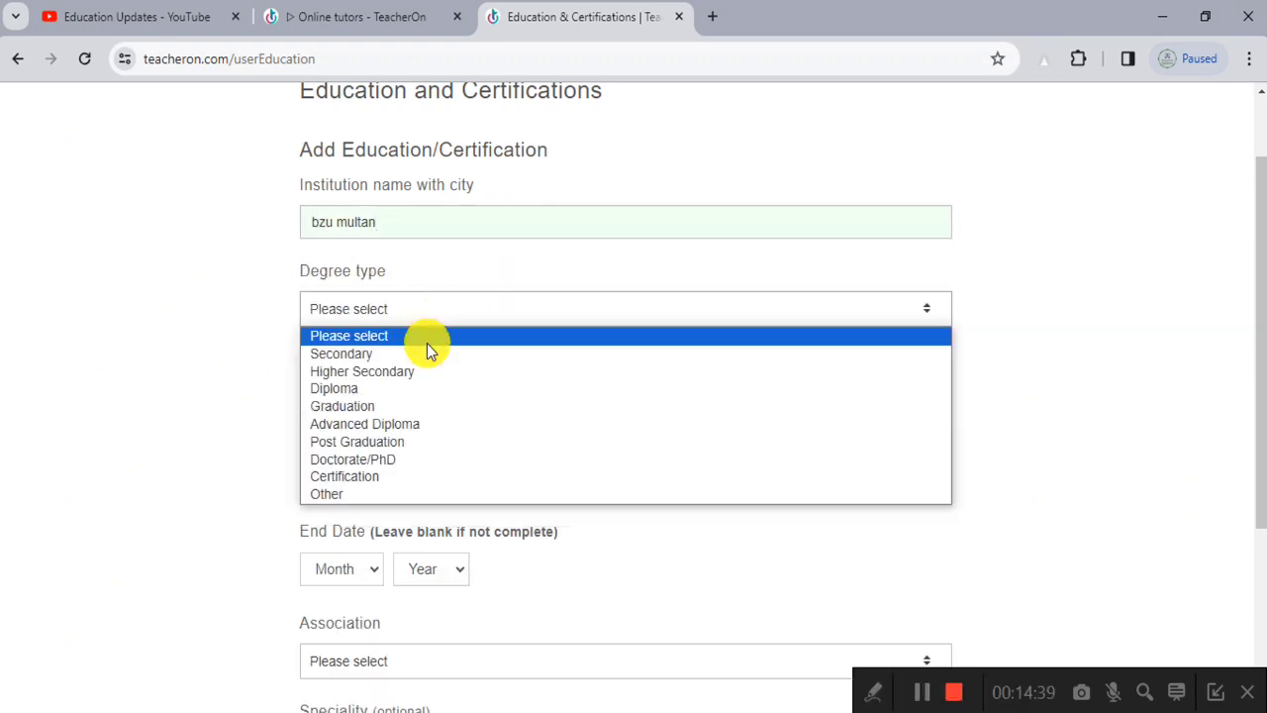
{"action": "left_click", "coordinate": [436, 407]}
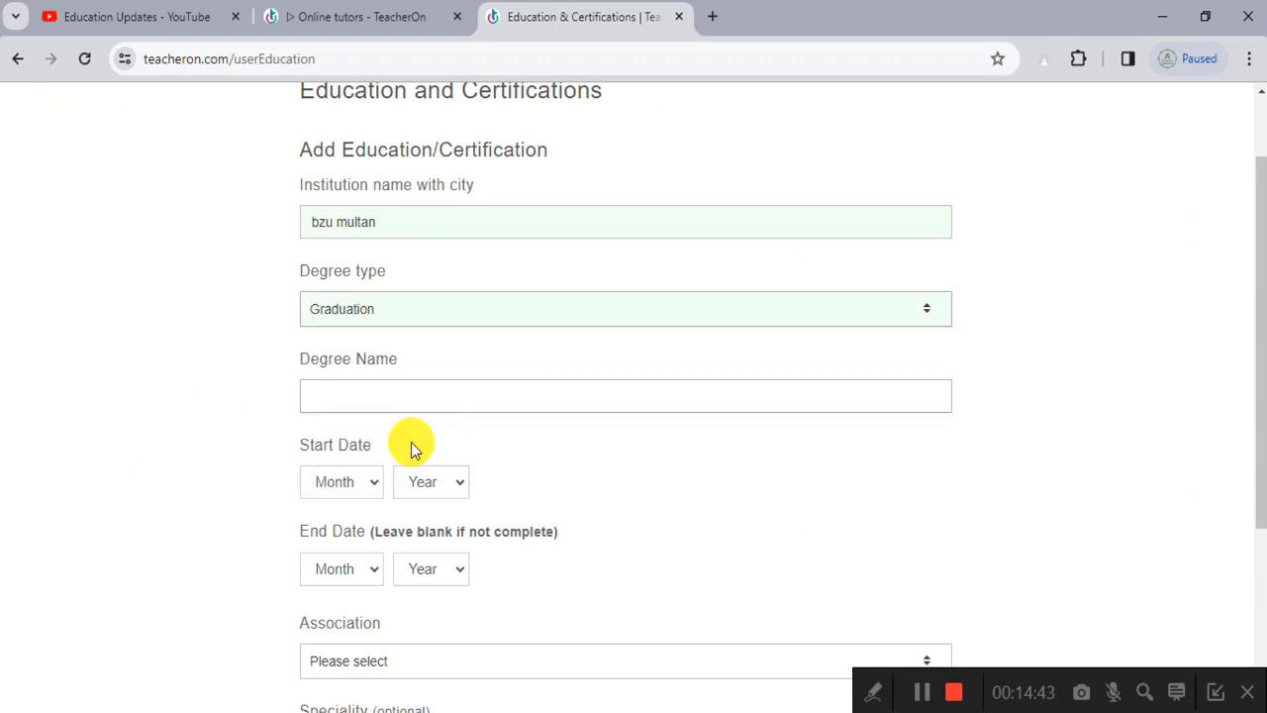
{"action": "left_click", "coordinate": [424, 397]}
{"action": "type", "text": "BSIT"}
{"action": "scroll", "coordinate": [1083, 366], "scroll_direction": "down", "scroll_amount": 2}
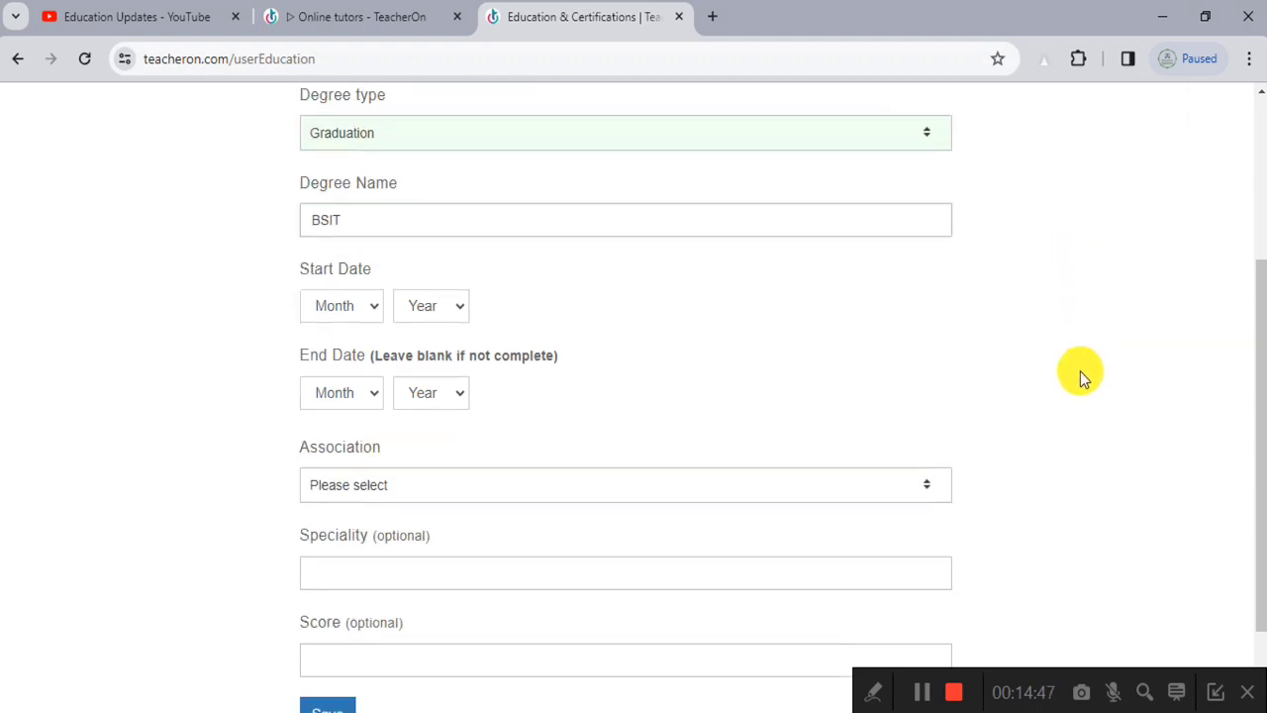
{"action": "left_click", "coordinate": [336, 285]}
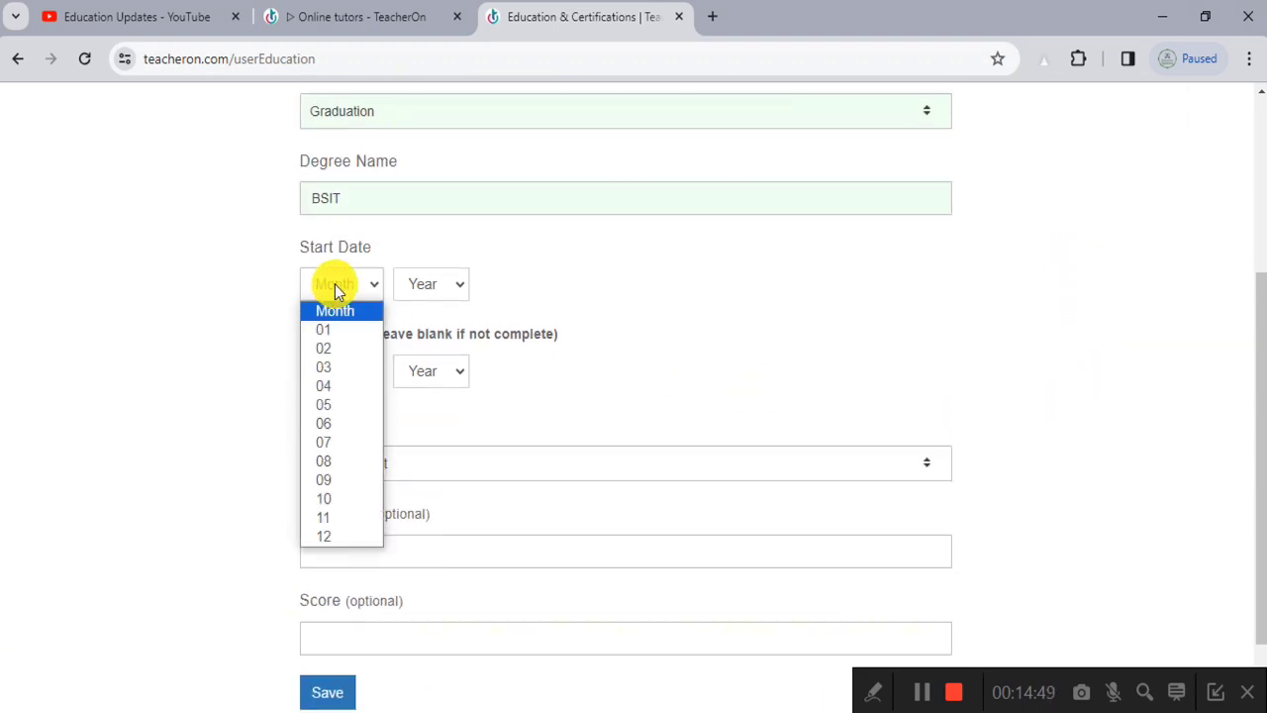
Step: Set the BSIT study dates from 04/2017 to 06/2021
{"action": "left_click", "coordinate": [334, 385]}
{"action": "left_click", "coordinate": [421, 284]}
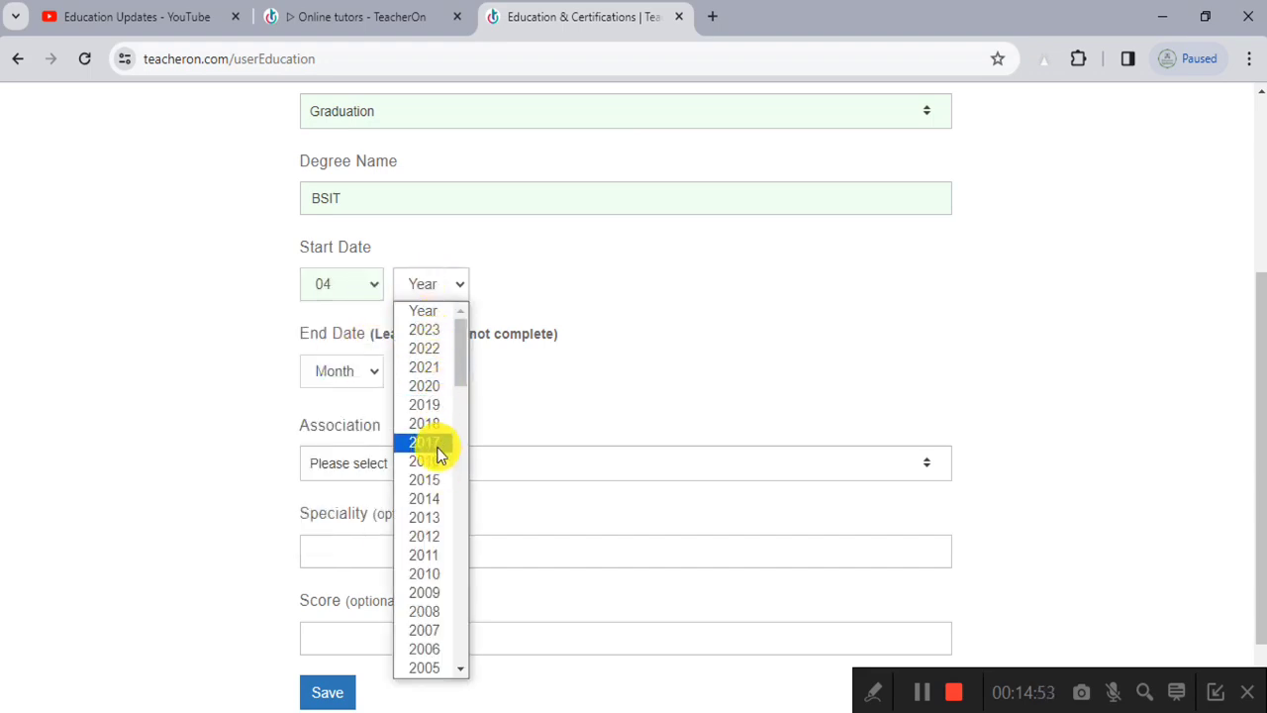
{"action": "left_click", "coordinate": [435, 444]}
{"action": "scroll", "coordinate": [508, 410], "scroll_direction": "down", "scroll_amount": 1}
{"action": "left_click", "coordinate": [326, 279]}
{"action": "left_click", "coordinate": [326, 413]}
{"action": "left_click", "coordinate": [405, 278]}
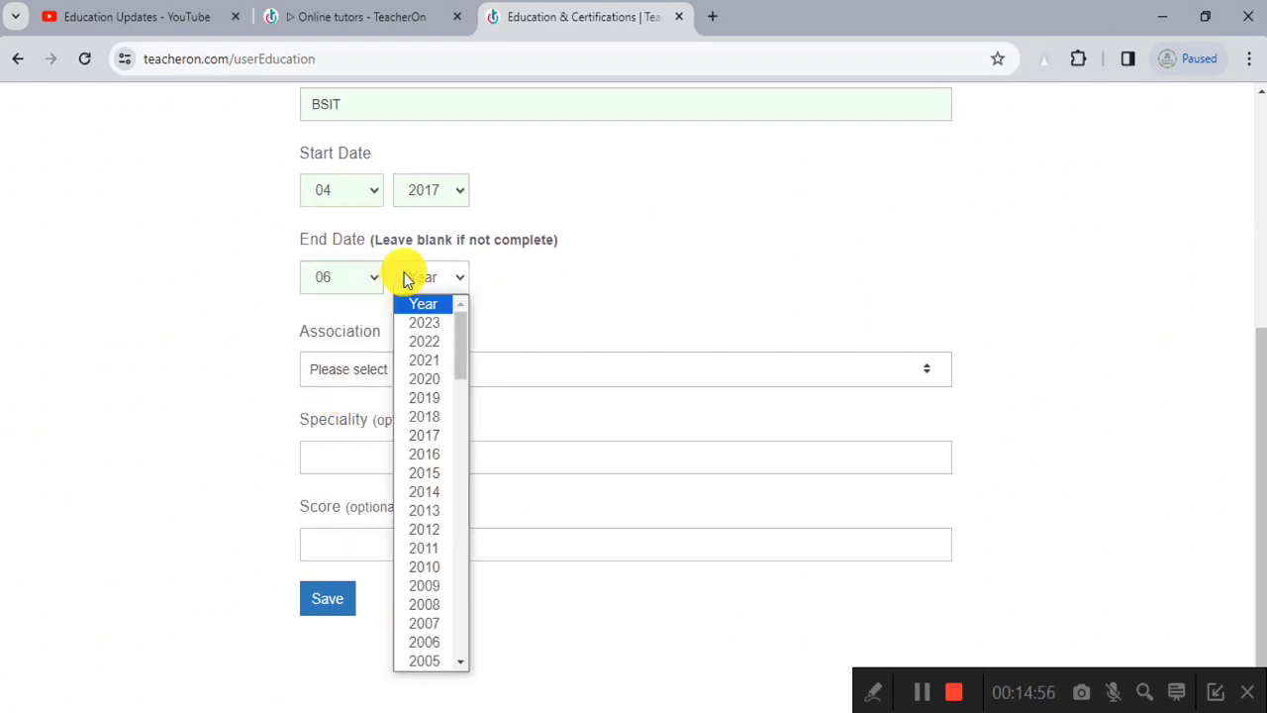
{"action": "left_click", "coordinate": [432, 360]}
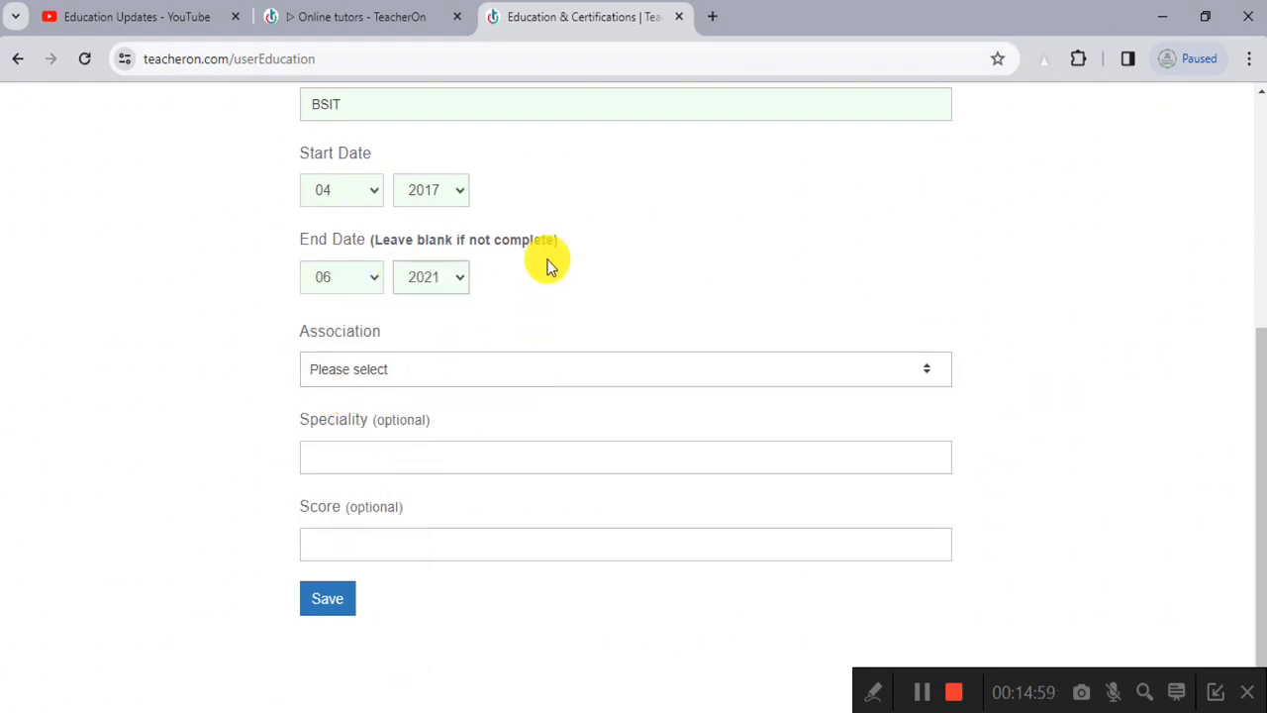
Step: Choose Full Time association and enter speciality 'Computer Science, C++, Calculus & Database'
{"action": "left_click", "coordinate": [410, 369]}
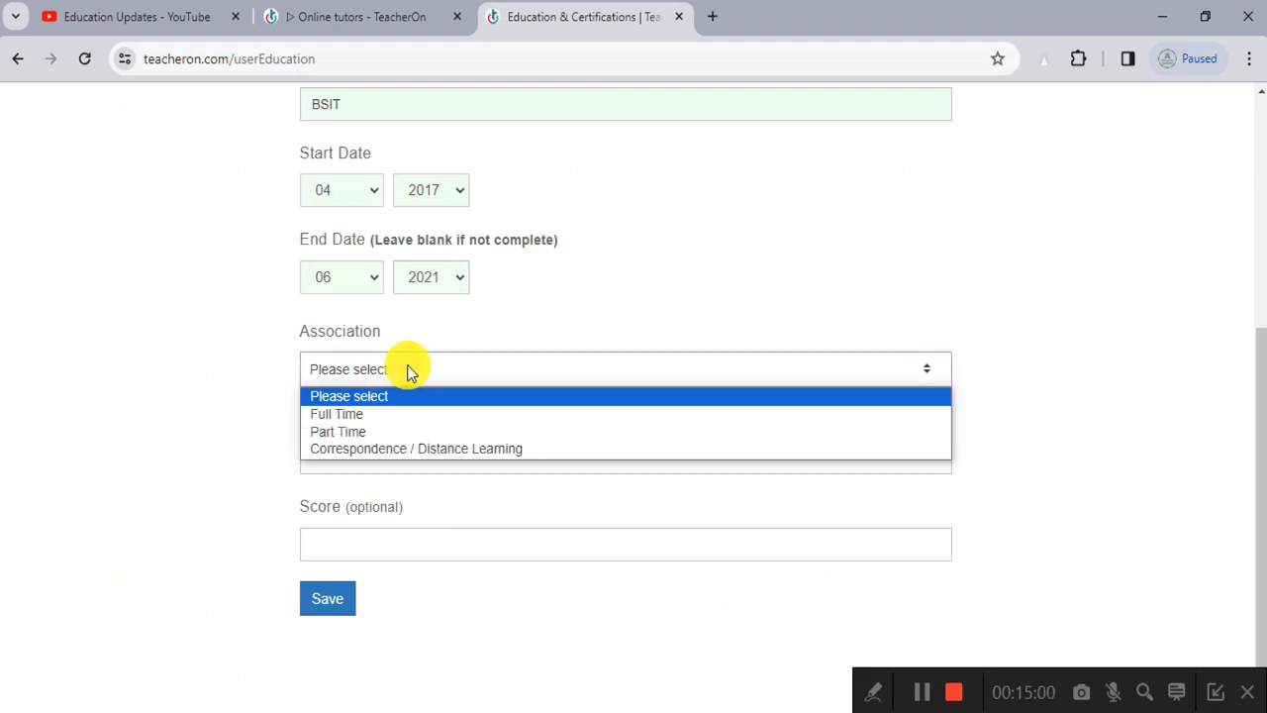
{"action": "left_click", "coordinate": [423, 422]}
{"action": "left_click", "coordinate": [485, 368]}
{"action": "left_click", "coordinate": [504, 388]}
{"action": "left_click", "coordinate": [390, 457]}
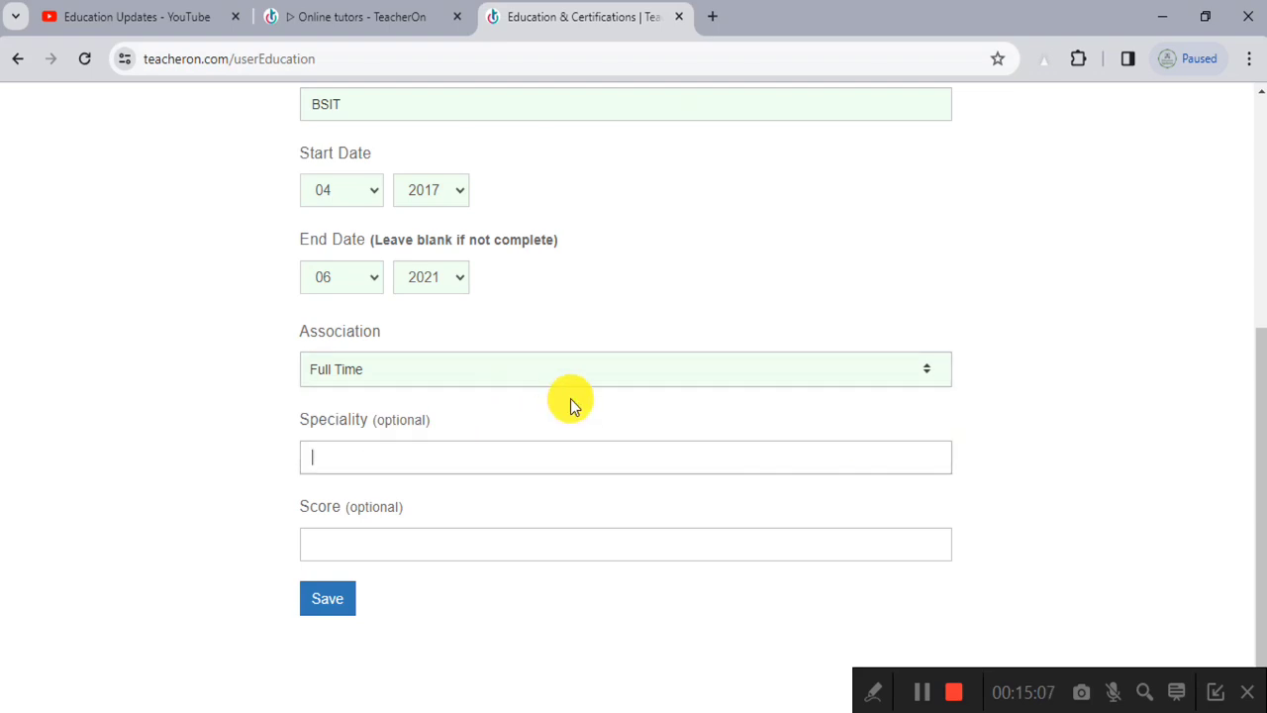
{"action": "scroll", "coordinate": [595, 417], "scroll_direction": "up", "scroll_amount": 1}
{"action": "scroll", "coordinate": [594, 418], "scroll_direction": "down", "scroll_amount": 1}
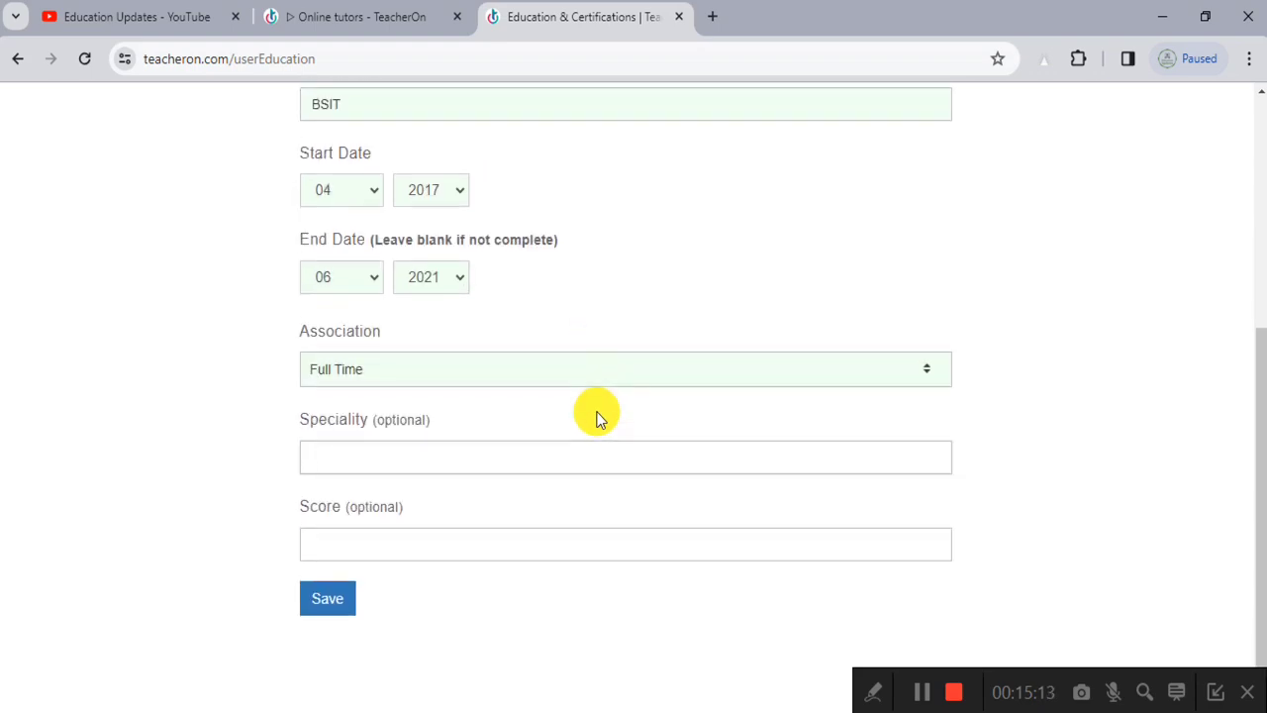
{"action": "type", "text": "Computer Science"}
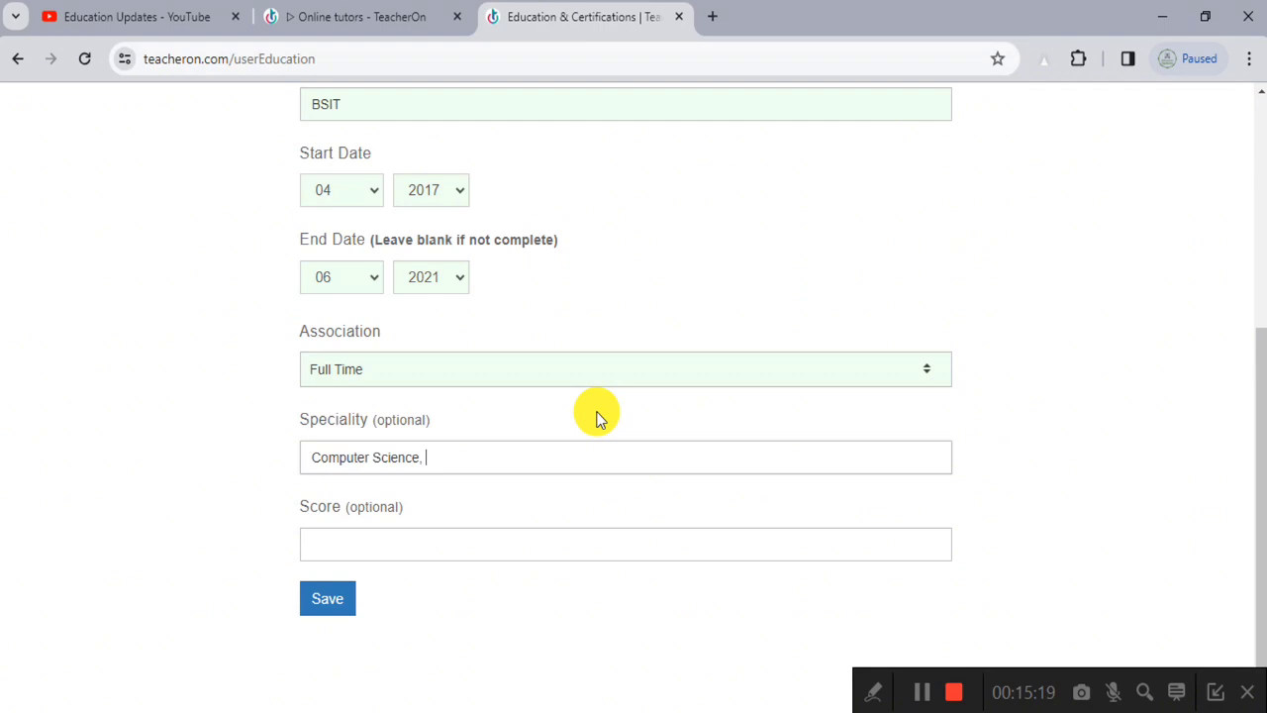
{"action": "type", "text": ", C++, Calv"}
{"action": "key", "text": "BackSpace"}
{"action": "type", "text": "culus & Database"}
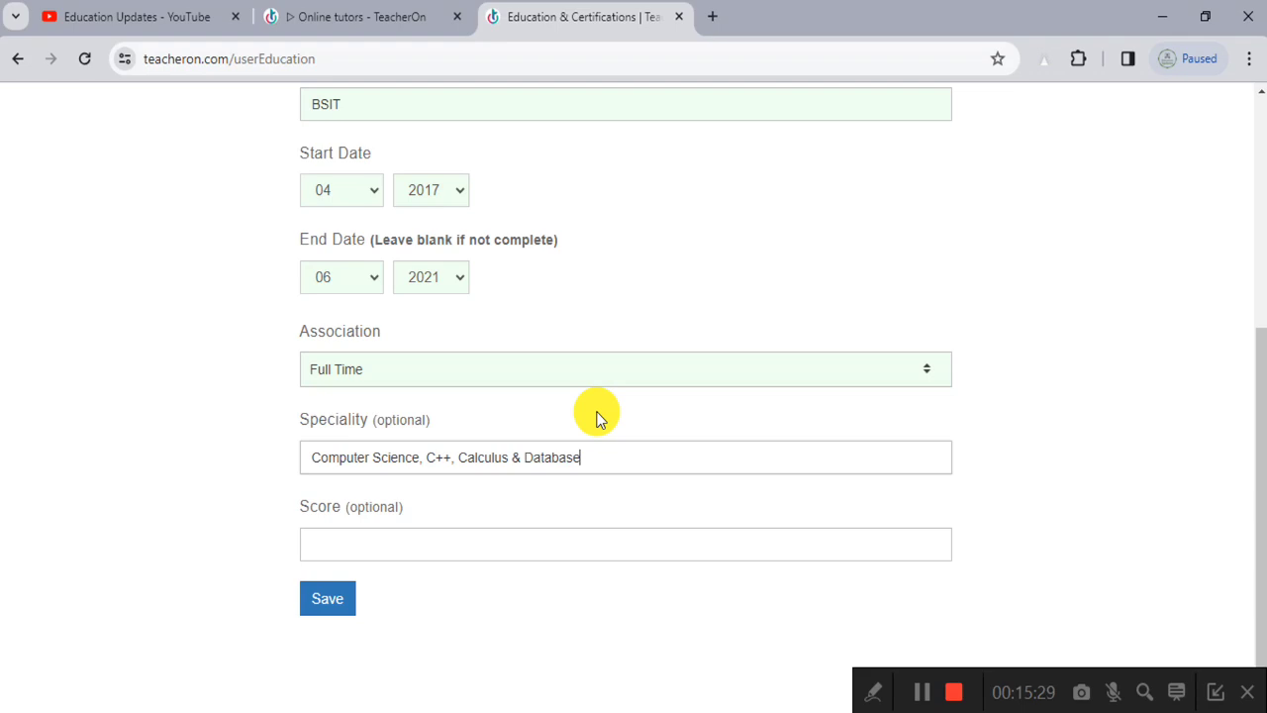
Step: Leave the optional Score field blank and save the BSIT education entry
{"action": "left_click", "coordinate": [386, 539]}
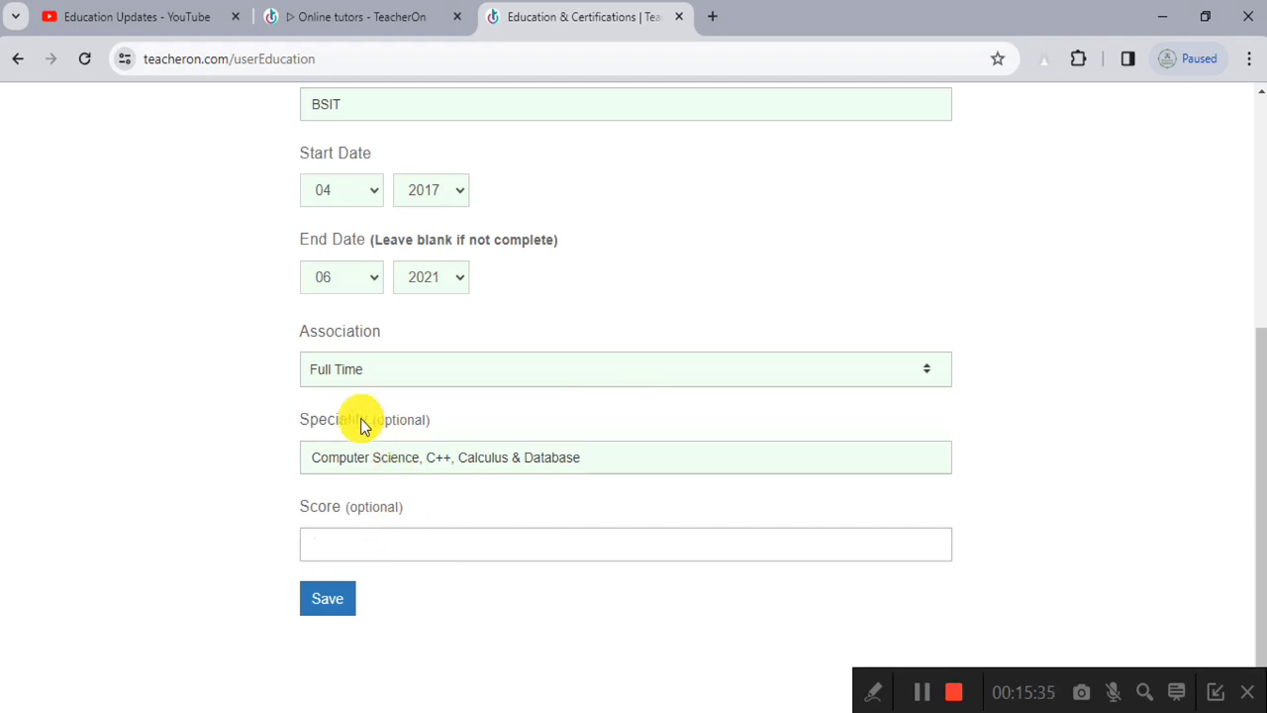
{"action": "scroll", "coordinate": [359, 427], "scroll_direction": "up", "scroll_amount": 5}
{"action": "left_click_drag", "start_coordinate": [335, 426], "coordinate": [607, 450]}
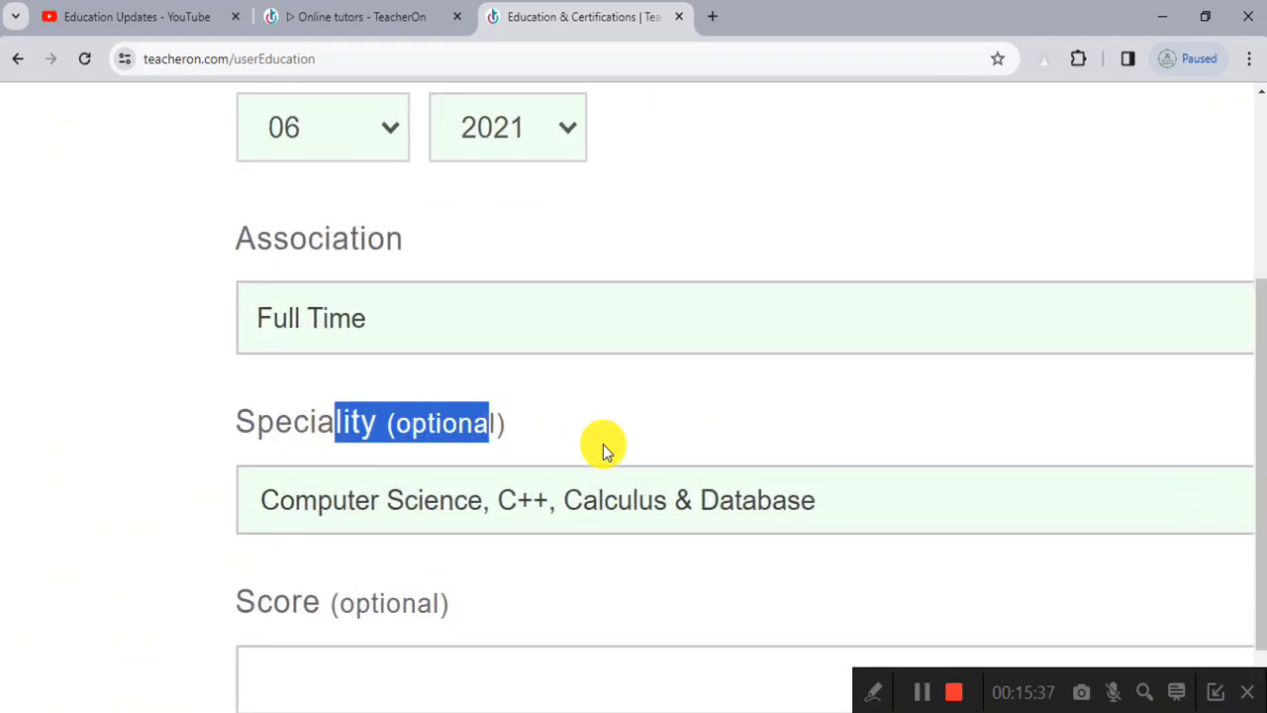
{"action": "scroll", "coordinate": [604, 446], "scroll_direction": "down", "scroll_amount": 5}
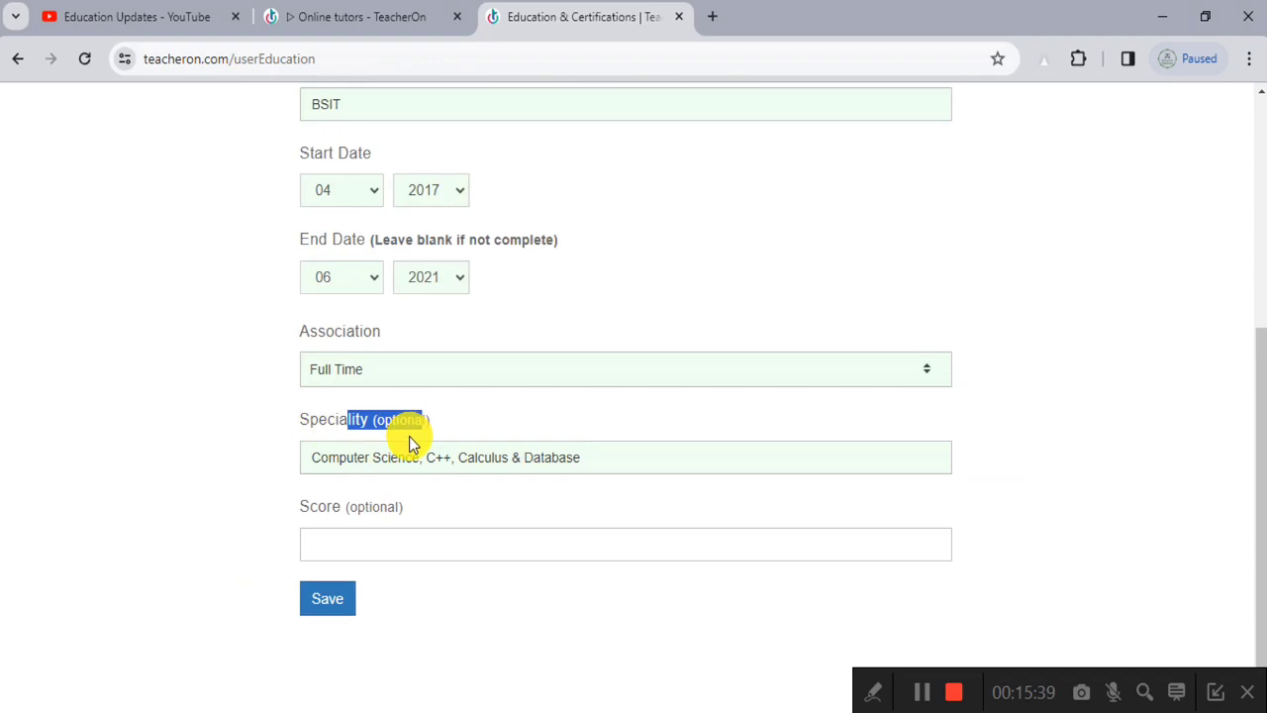
{"action": "left_click", "coordinate": [335, 601]}
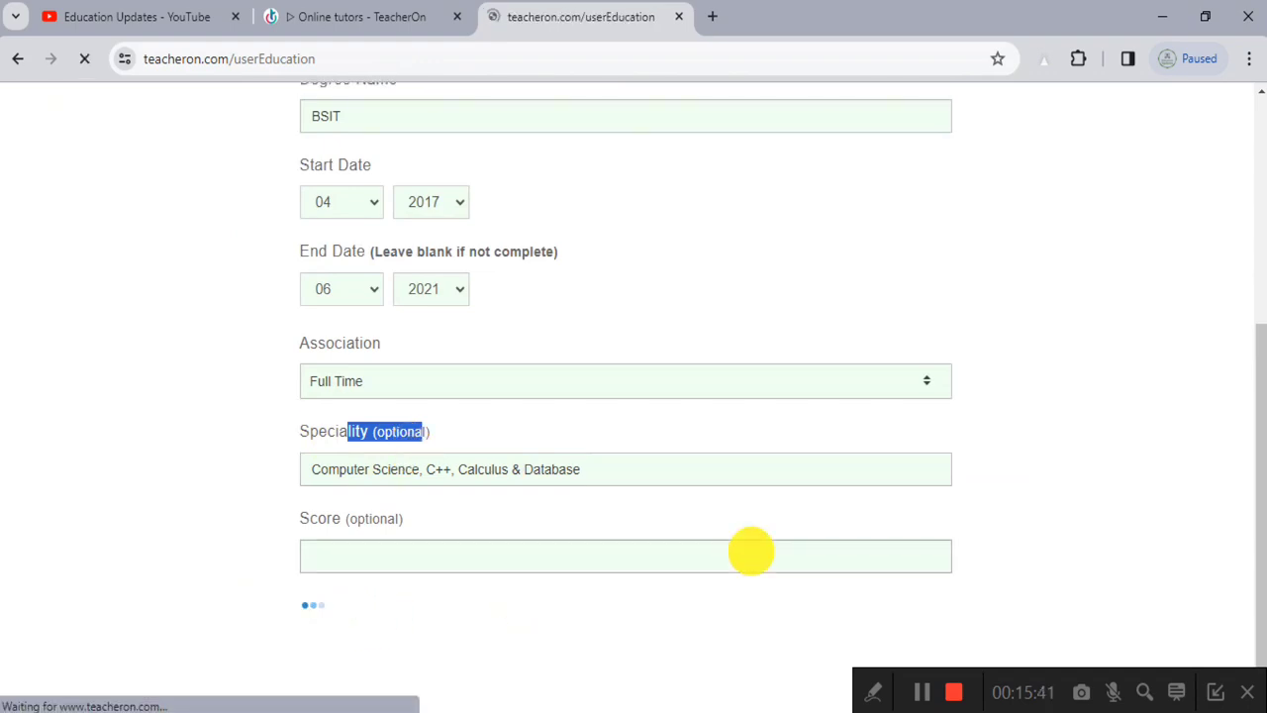
Step: Start a second entry with E Rozgaar as the institution name
{"action": "scroll", "coordinate": [411, 260], "scroll_direction": "down", "scroll_amount": 2}
{"action": "scroll", "coordinate": [416, 391], "scroll_direction": "down", "scroll_amount": 2}
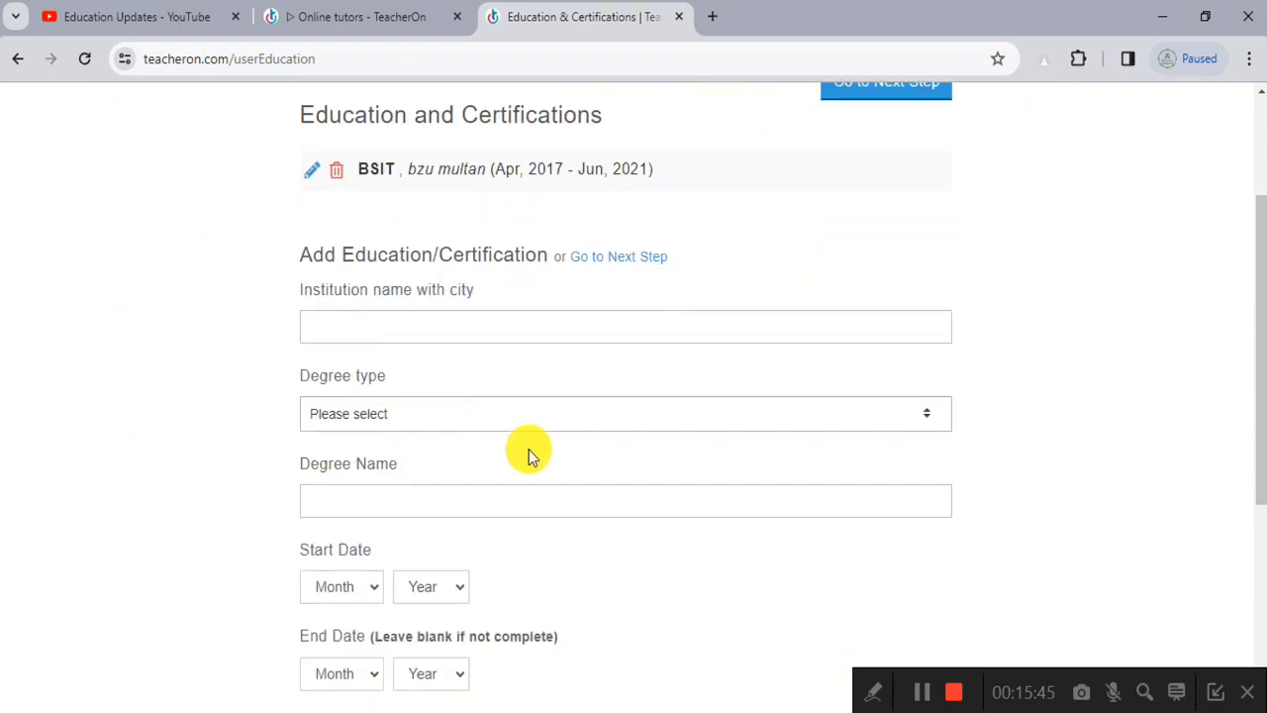
{"action": "scroll", "coordinate": [503, 450], "scroll_direction": "up", "scroll_amount": 1}
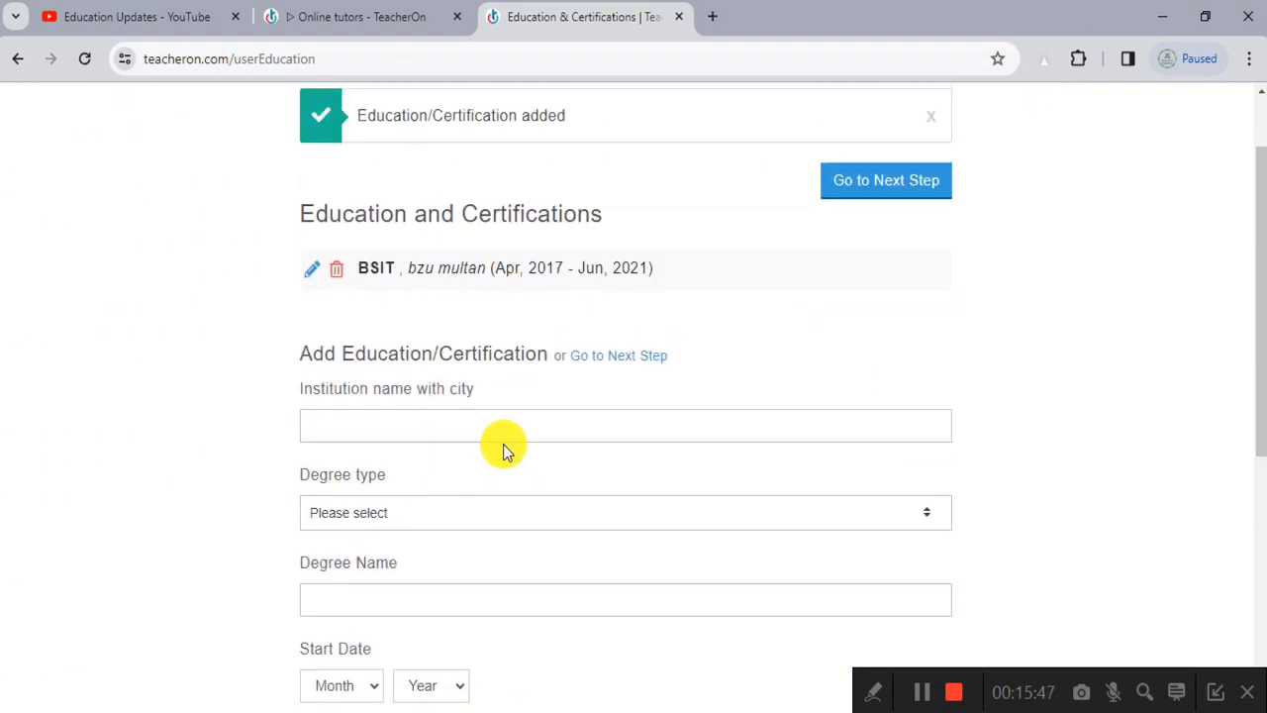
{"action": "scroll", "coordinate": [503, 450], "scroll_direction": "down", "scroll_amount": 1}
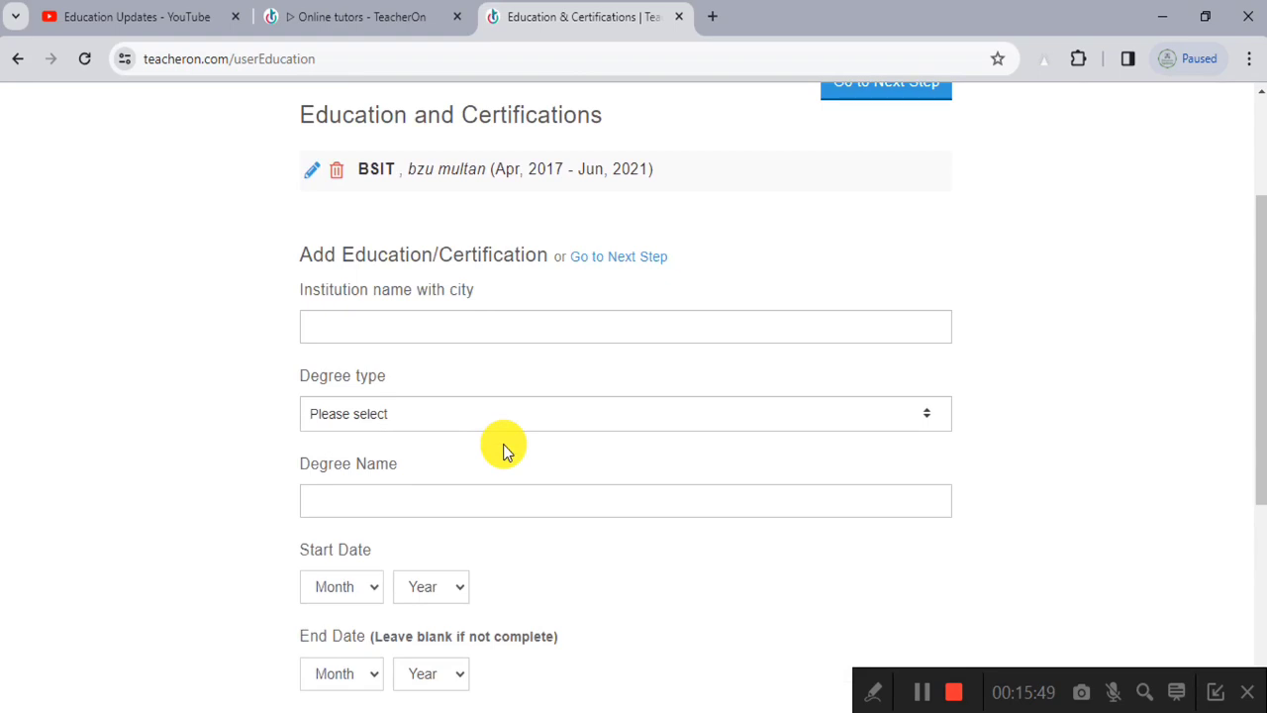
{"action": "left_click", "coordinate": [458, 328]}
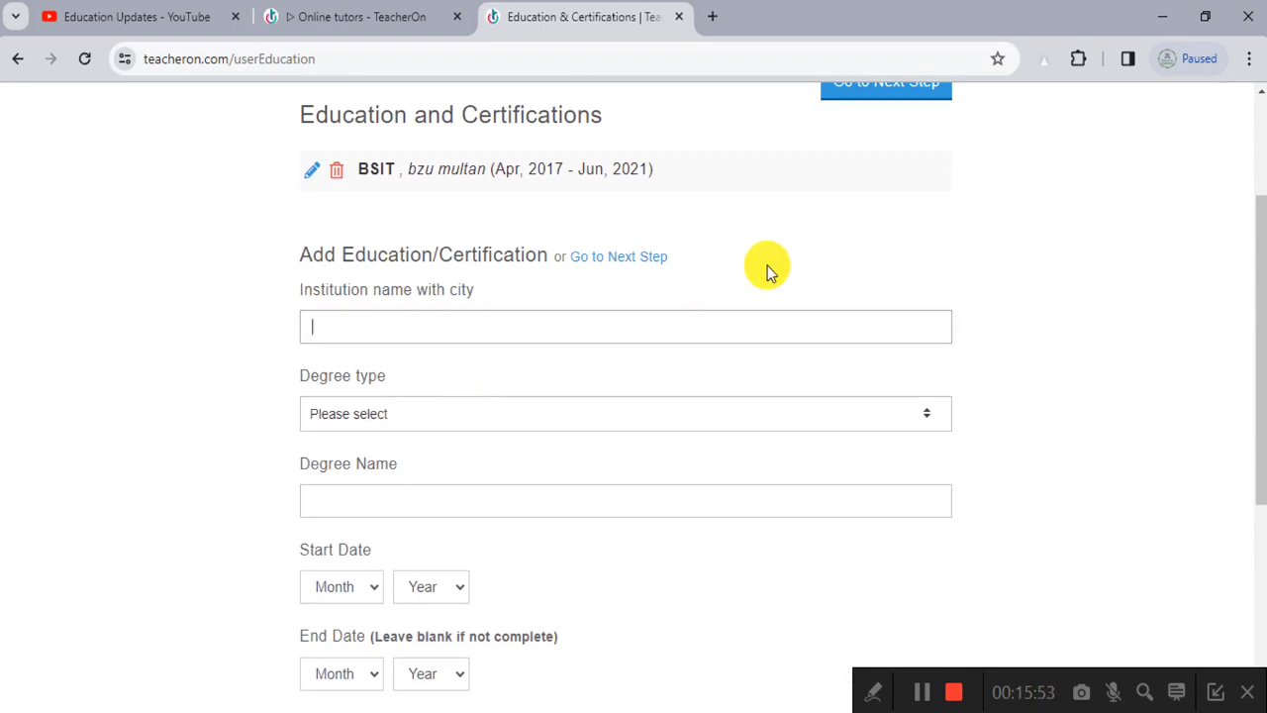
{"action": "type", "text": "E Rozgaar"}
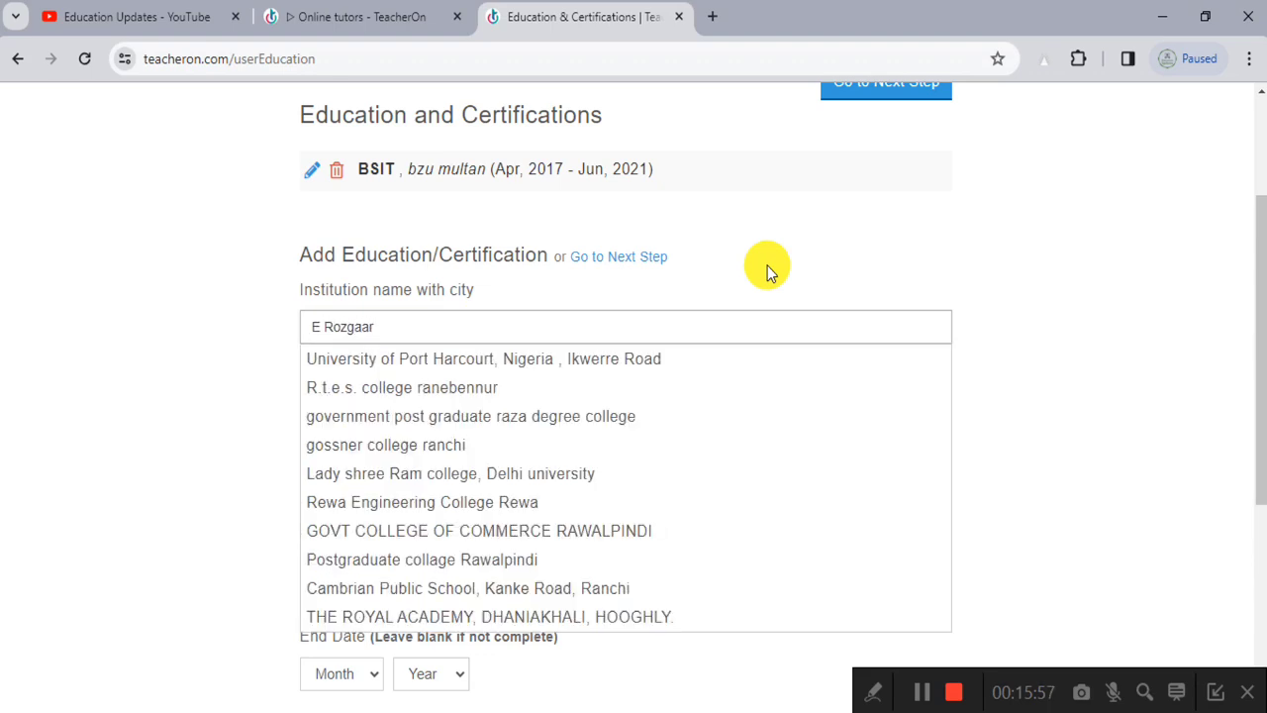
{"action": "left_click", "coordinate": [444, 388]}
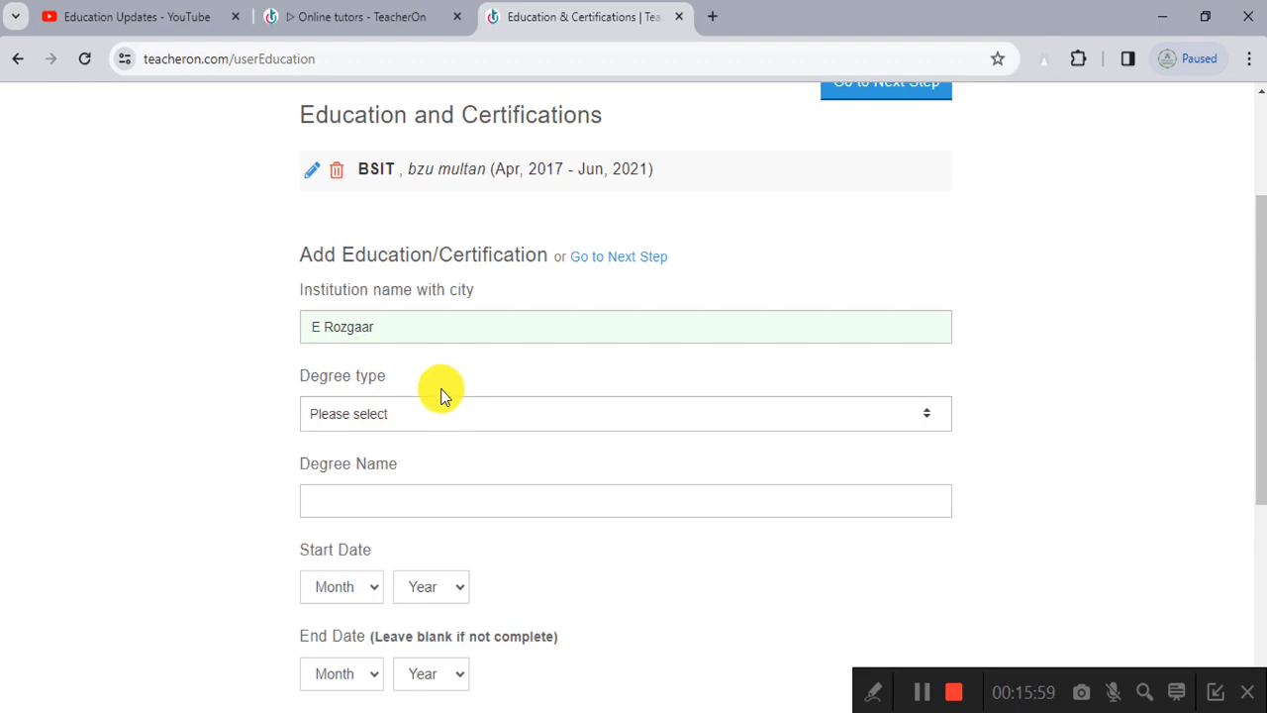
Step: Set the E Rozgaar entry's degree type to Certification
{"action": "left_click", "coordinate": [419, 410]}
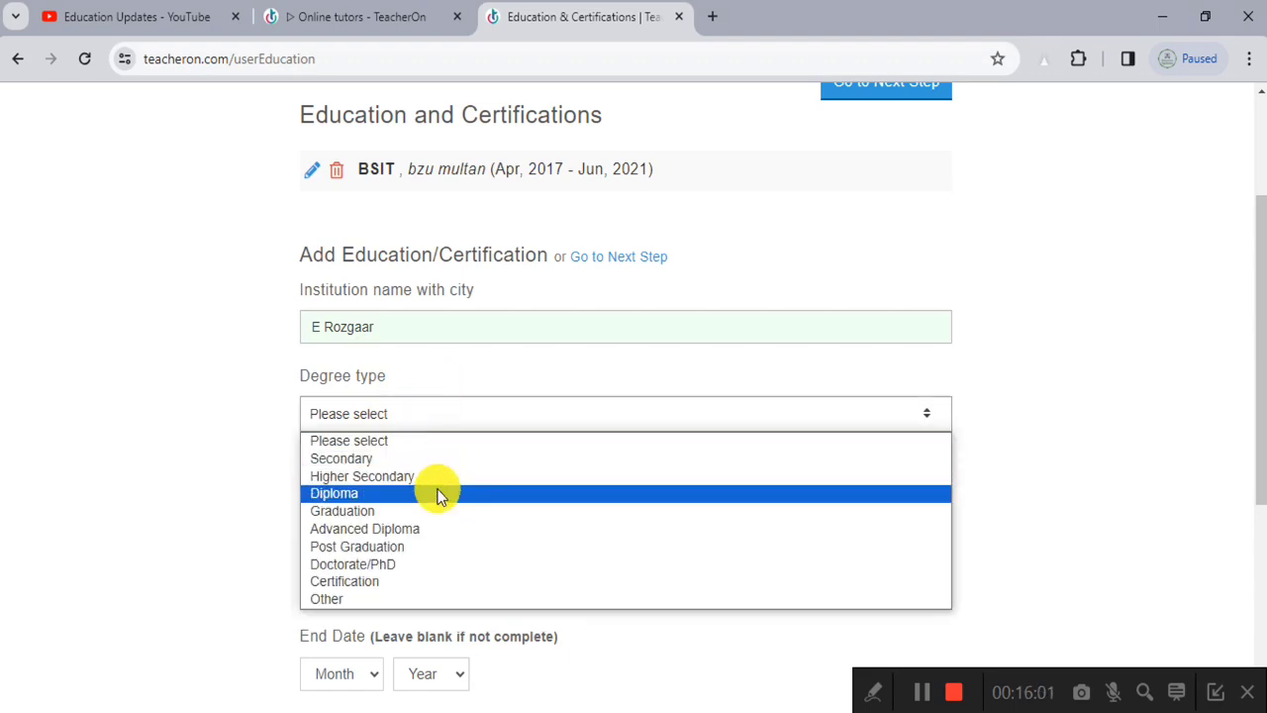
{"action": "left_click", "coordinate": [425, 582]}
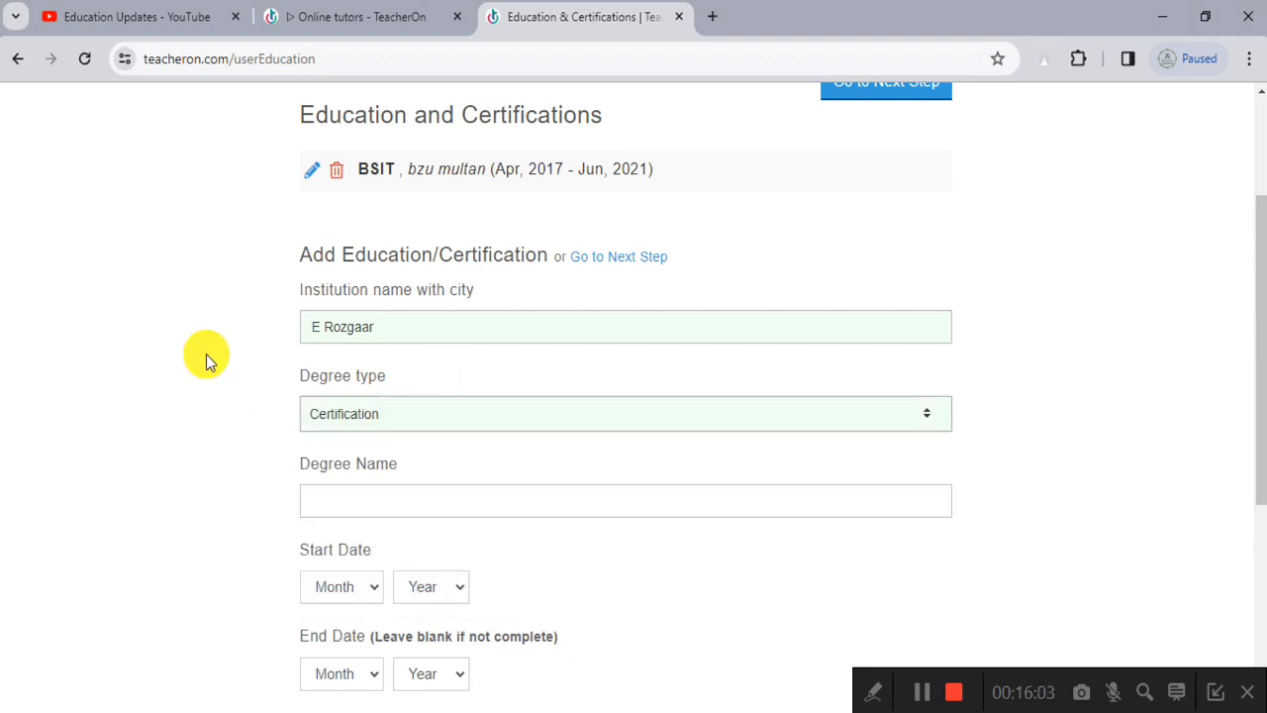
{"action": "scroll", "coordinate": [210, 356], "scroll_direction": "down", "scroll_amount": 3}
{"action": "scroll", "coordinate": [297, 367], "scroll_direction": "up", "scroll_amount": 2}
Step: Name the certification Digital Marketing with a 05/2020 start date
{"action": "left_click", "coordinate": [376, 408]}
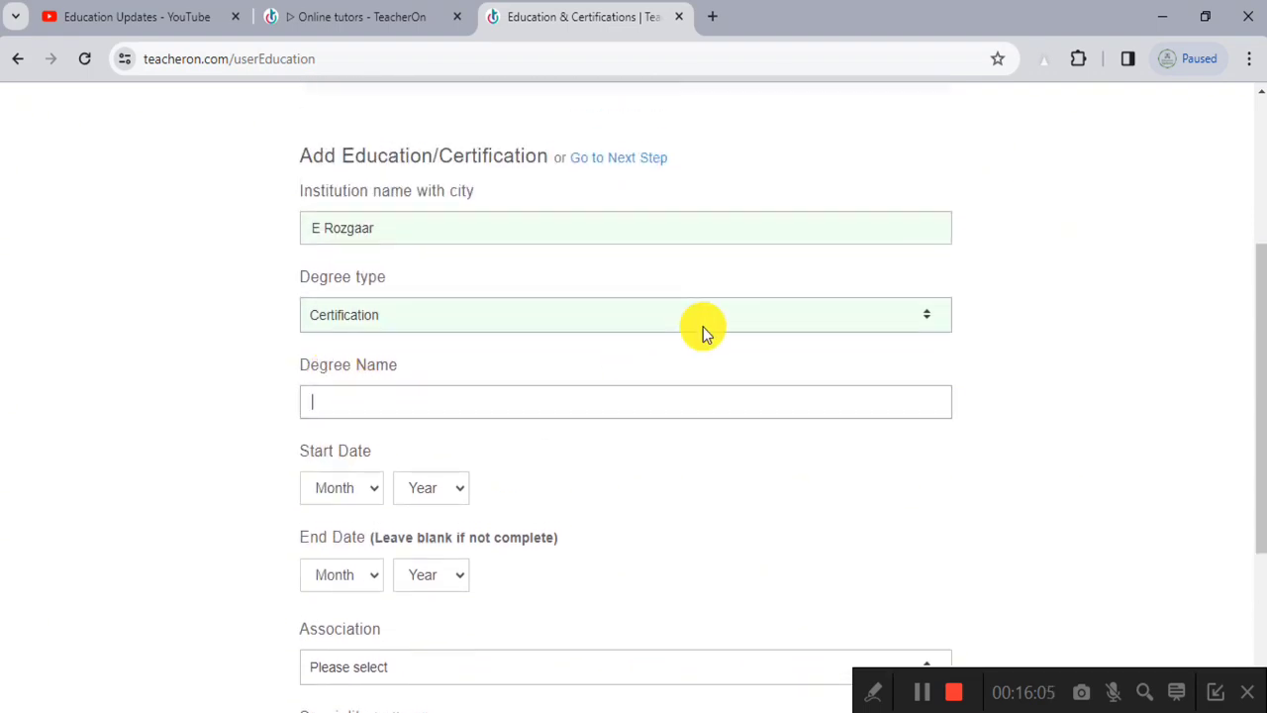
{"action": "type", "text": "Digital Marketing"}
{"action": "scroll", "coordinate": [671, 350], "scroll_direction": "down", "scroll_amount": 2}
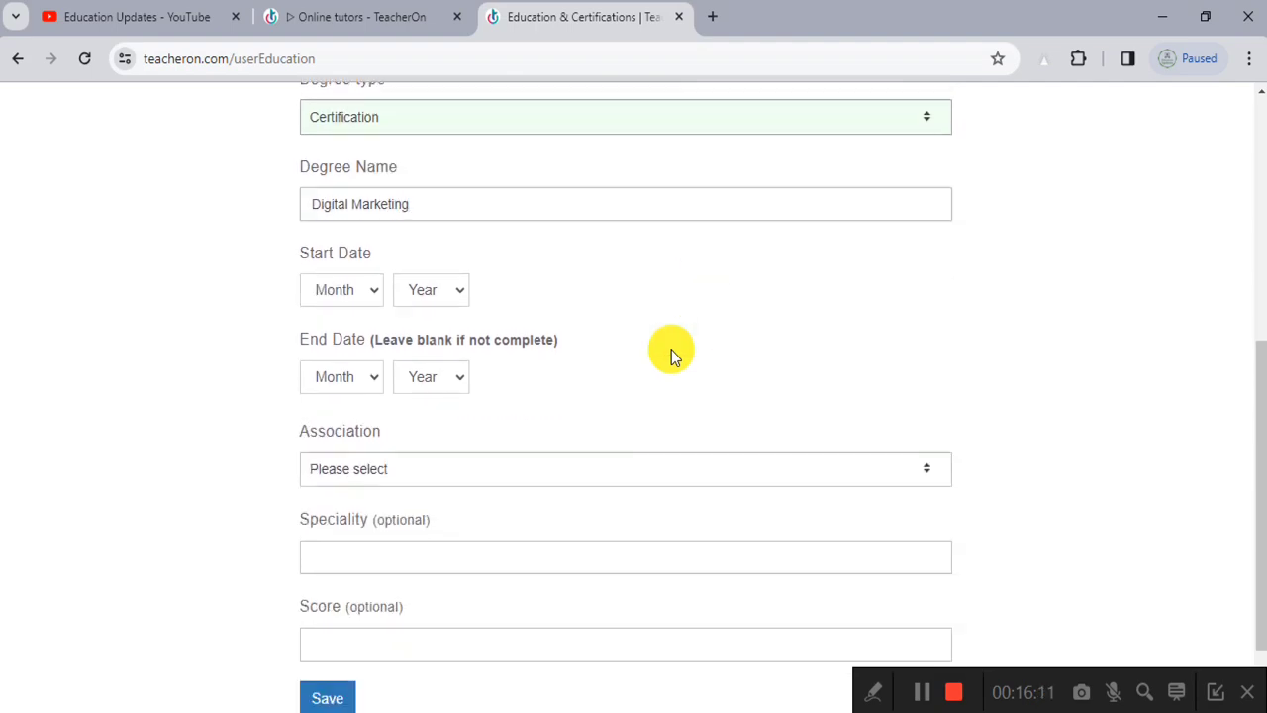
{"action": "left_click", "coordinate": [339, 289]}
{"action": "left_click", "coordinate": [341, 410]}
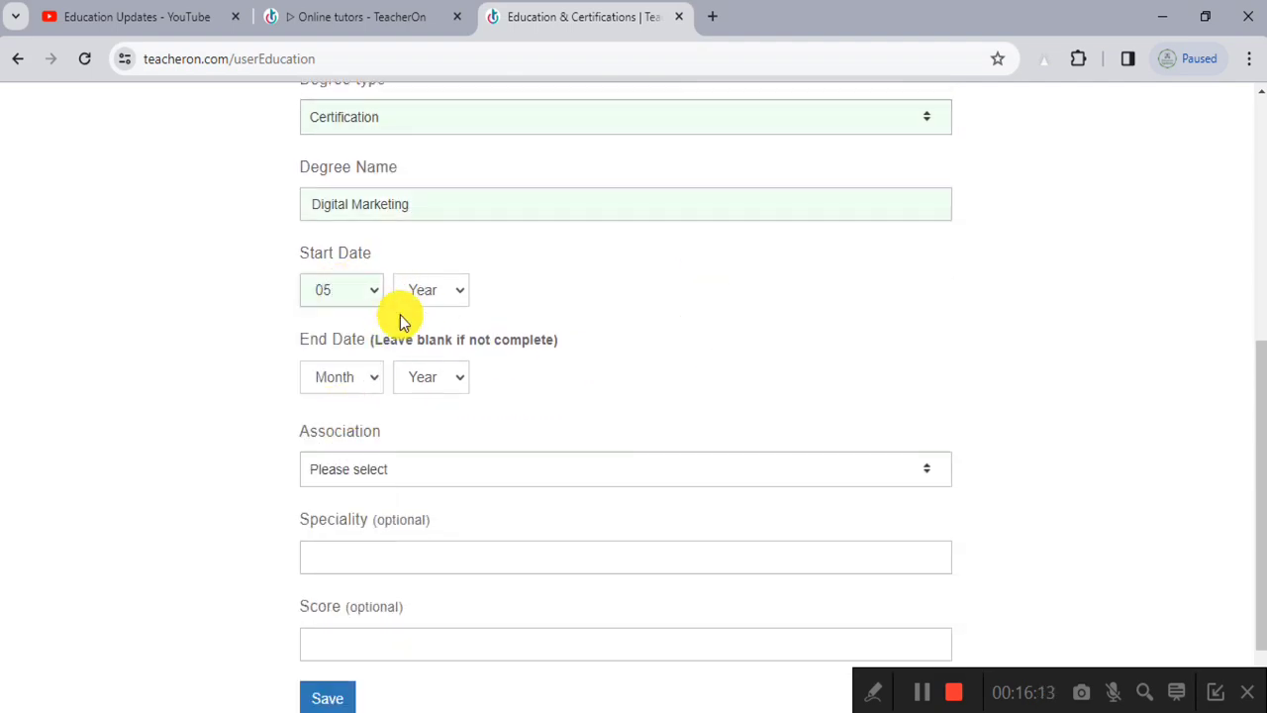
{"action": "left_click", "coordinate": [414, 295]}
{"action": "left_click", "coordinate": [434, 394]}
Step: Set the certification end date to 04/2021
{"action": "left_click", "coordinate": [347, 381]}
{"action": "left_click", "coordinate": [348, 477]}
{"action": "left_click", "coordinate": [436, 380]}
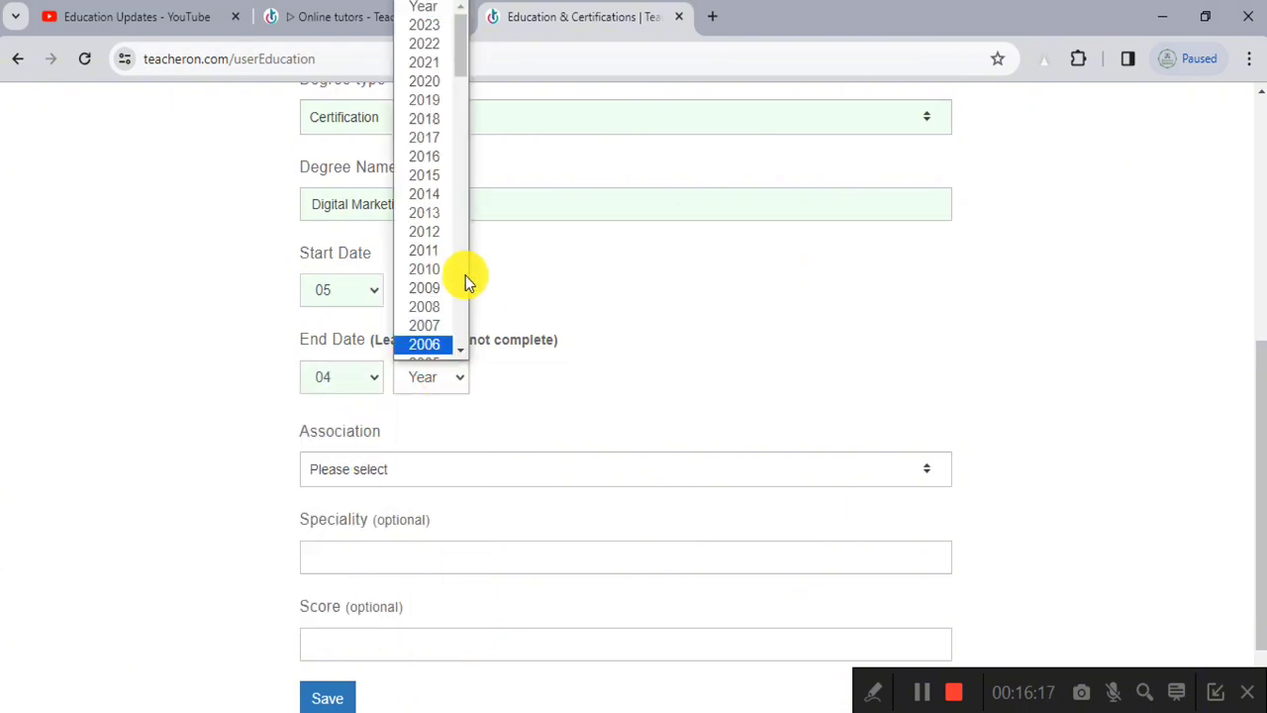
{"action": "left_click", "coordinate": [426, 62]}
{"action": "scroll", "coordinate": [363, 462], "scroll_direction": "down", "scroll_amount": 1}
Step: Set association to Correspondence / Distance Learning and save the certification
{"action": "left_click", "coordinate": [389, 373]}
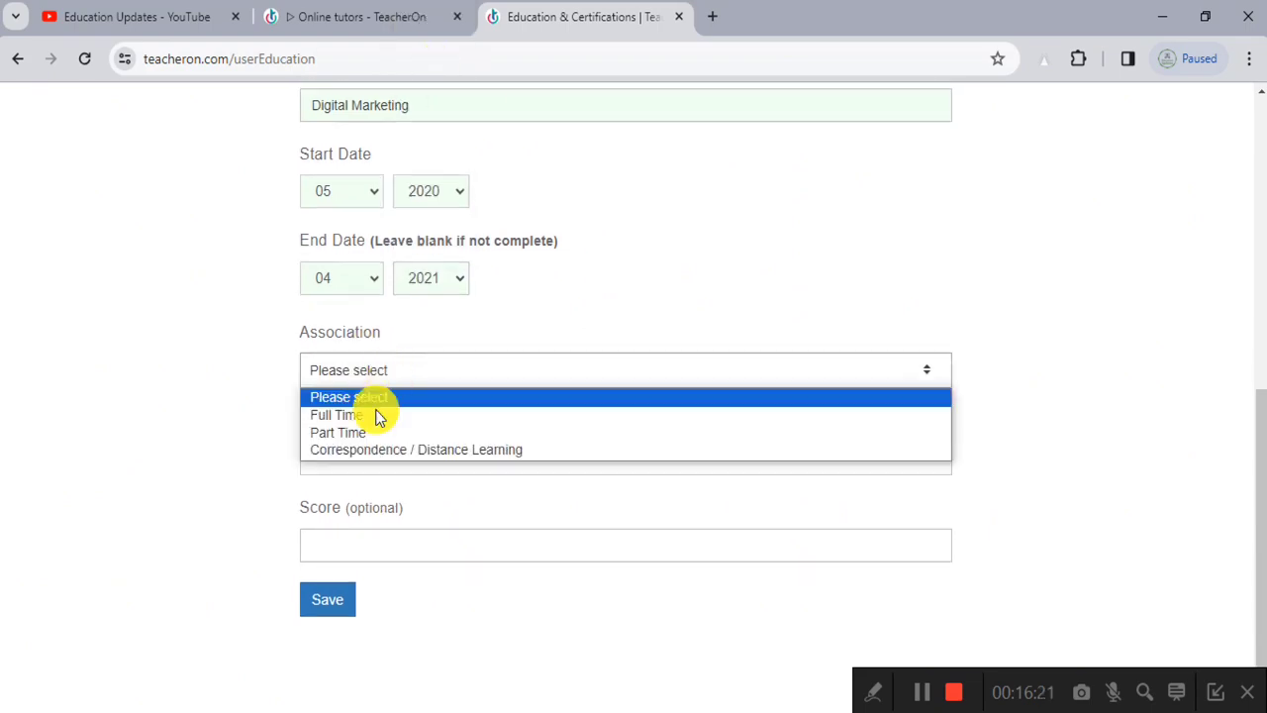
{"action": "left_click", "coordinate": [368, 417]}
{"action": "left_click", "coordinate": [425, 372]}
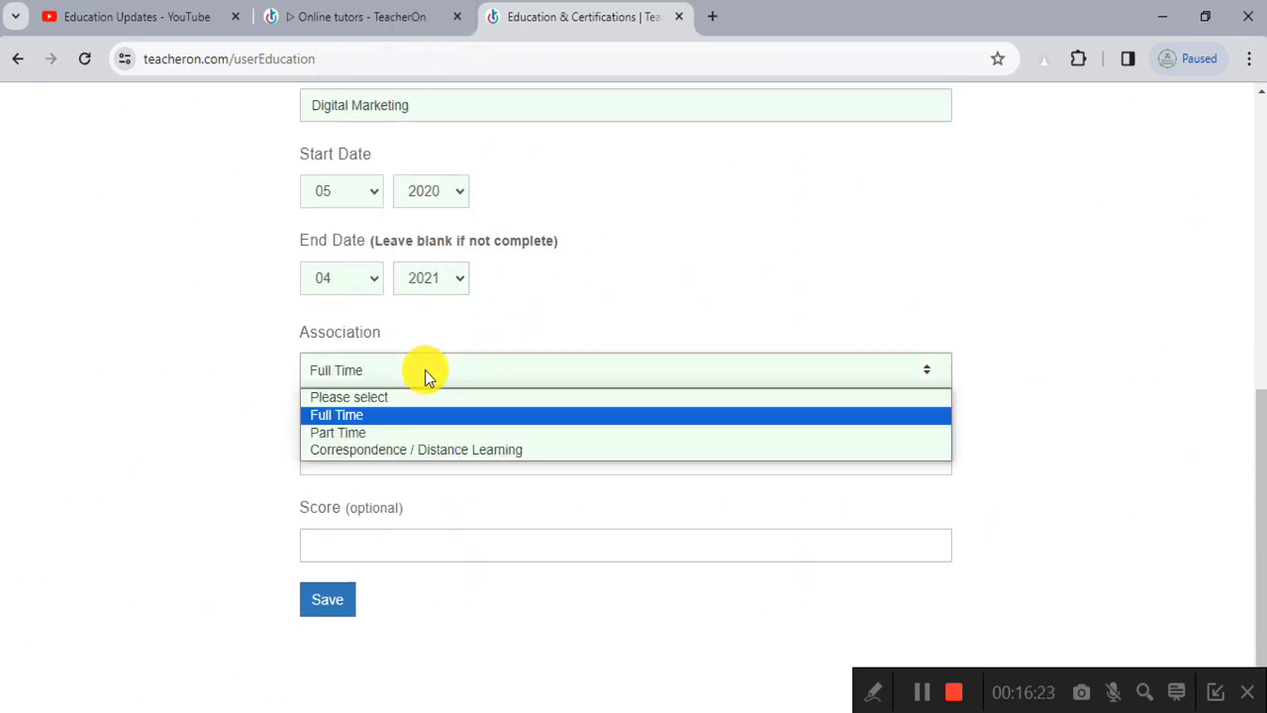
{"action": "left_click", "coordinate": [405, 452]}
{"action": "left_click", "coordinate": [426, 456]}
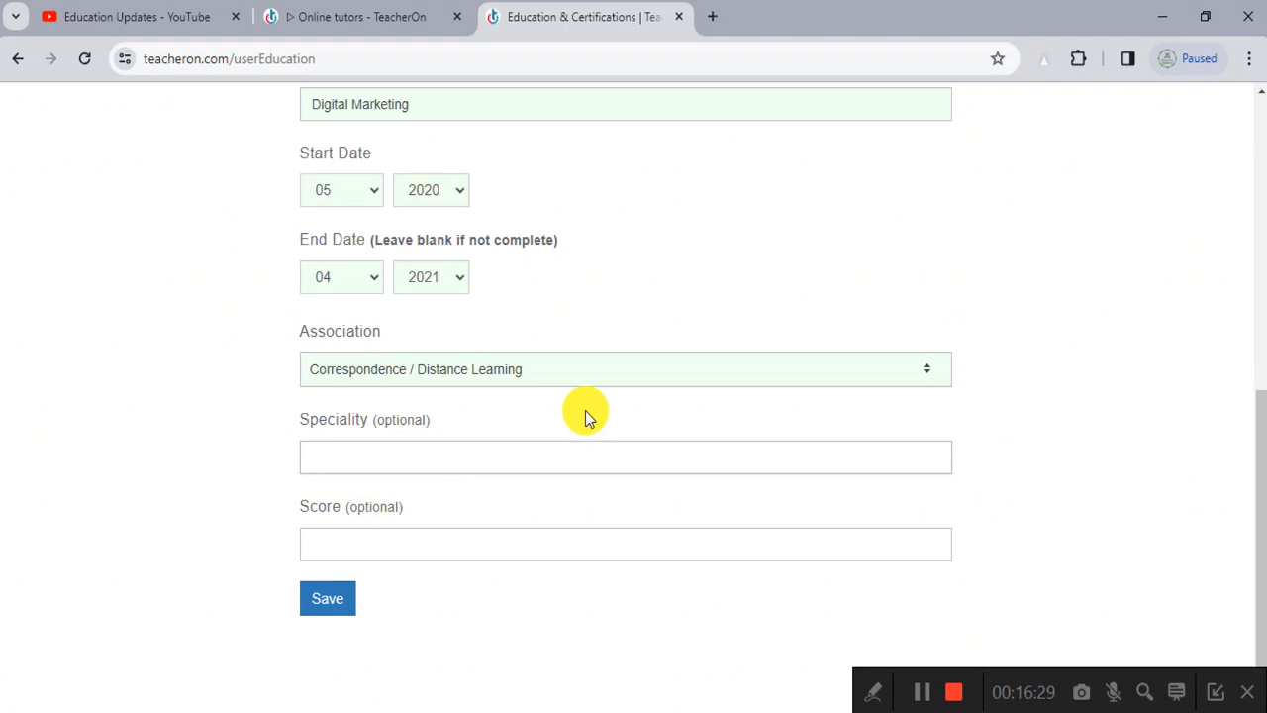
{"action": "left_click", "coordinate": [313, 604]}
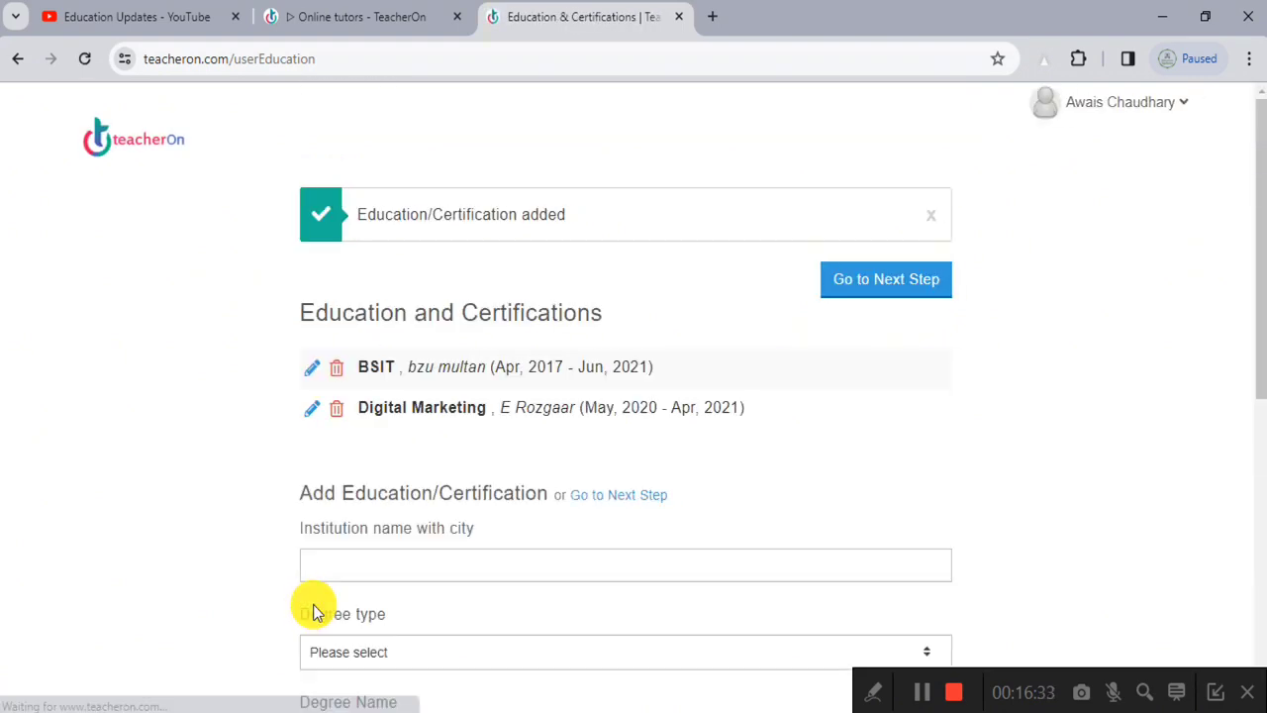
Step: Return to the top and go on to Teaching and Professional Experience
{"action": "scroll", "coordinate": [384, 485], "scroll_direction": "down", "scroll_amount": 3}
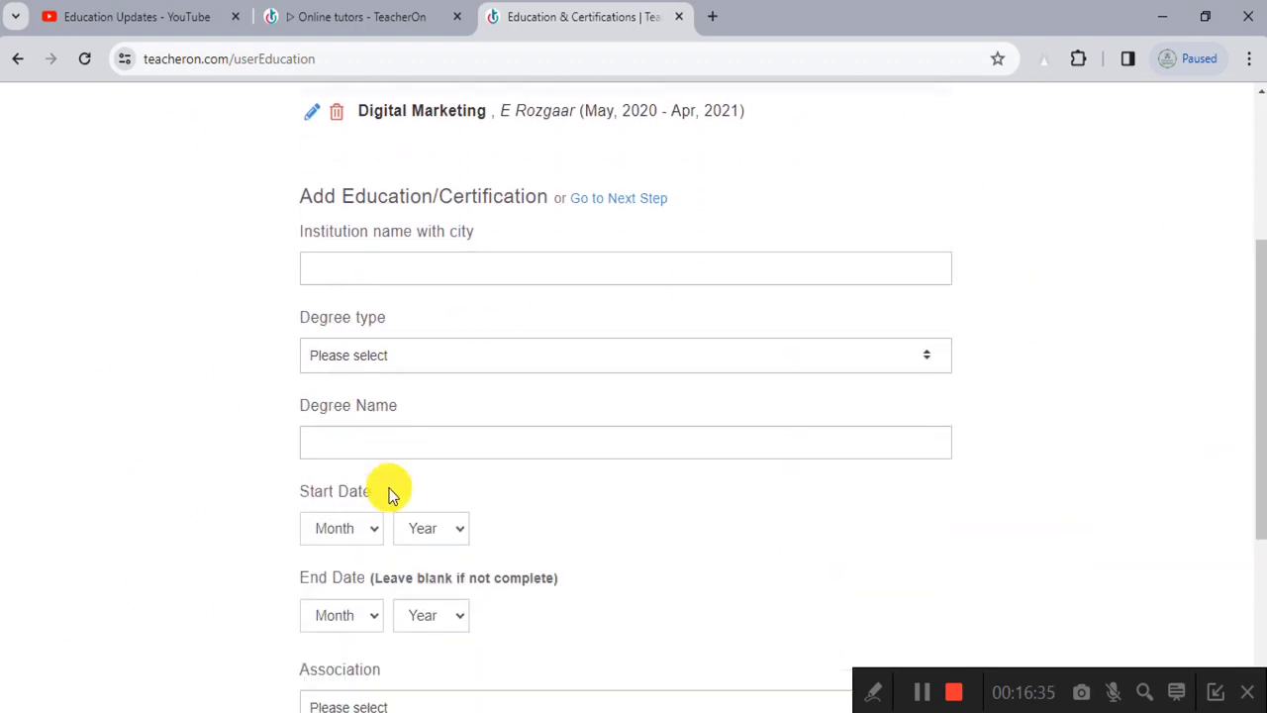
{"action": "scroll", "coordinate": [388, 493], "scroll_direction": "up", "scroll_amount": 2}
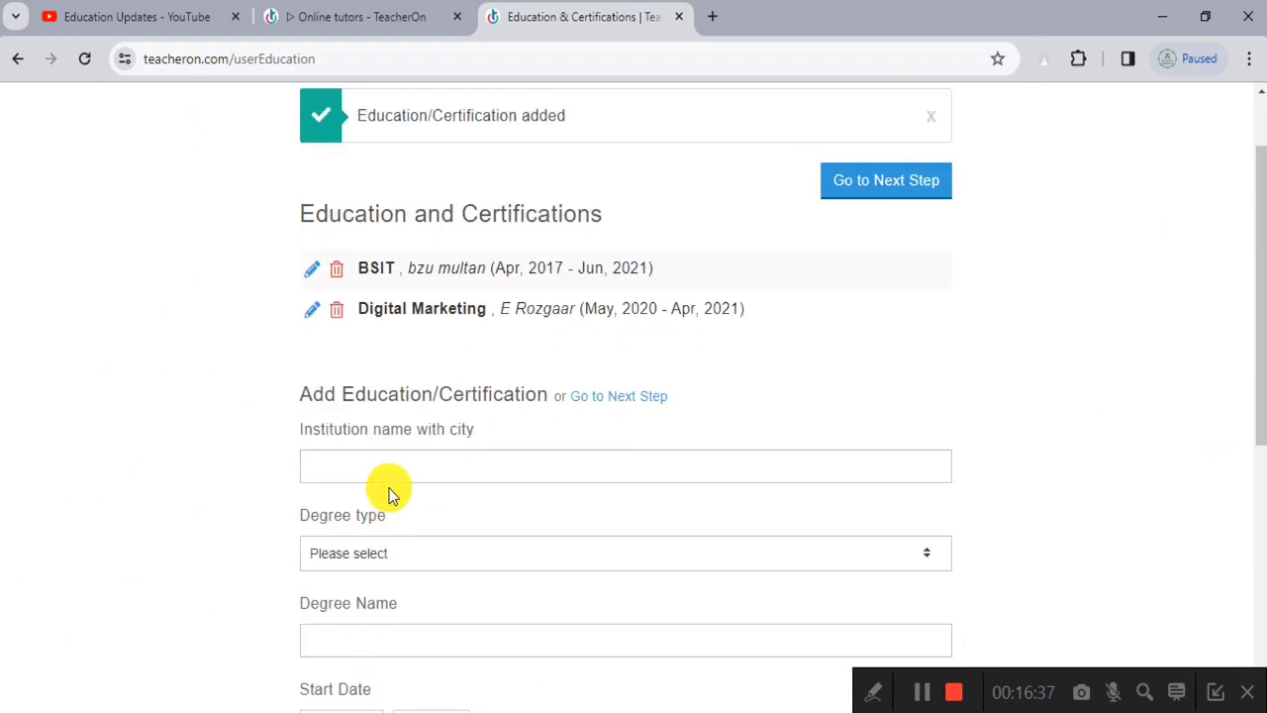
{"action": "scroll", "coordinate": [388, 493], "scroll_direction": "up", "scroll_amount": 1}
{"action": "left_click", "coordinate": [888, 284]}
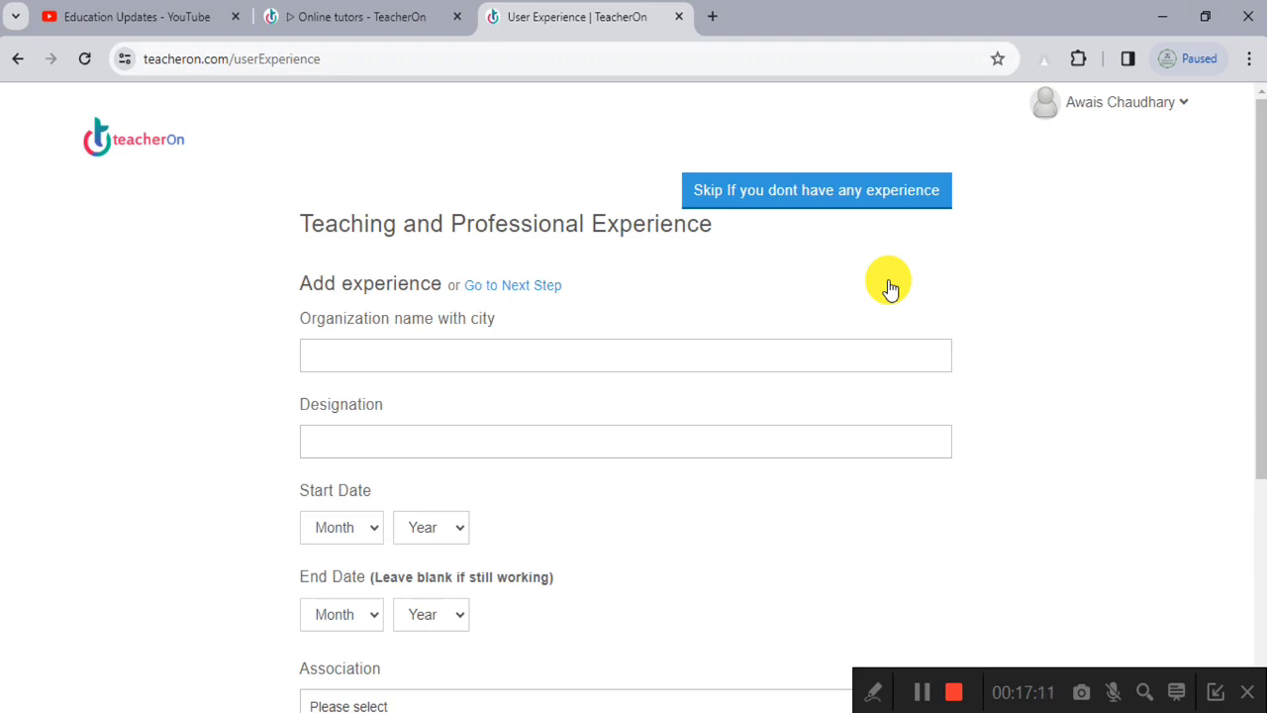
Step: Set the organization to (online Institute) from the suggestions
{"action": "scroll", "coordinate": [889, 287], "scroll_direction": "down", "scroll_amount": 1}
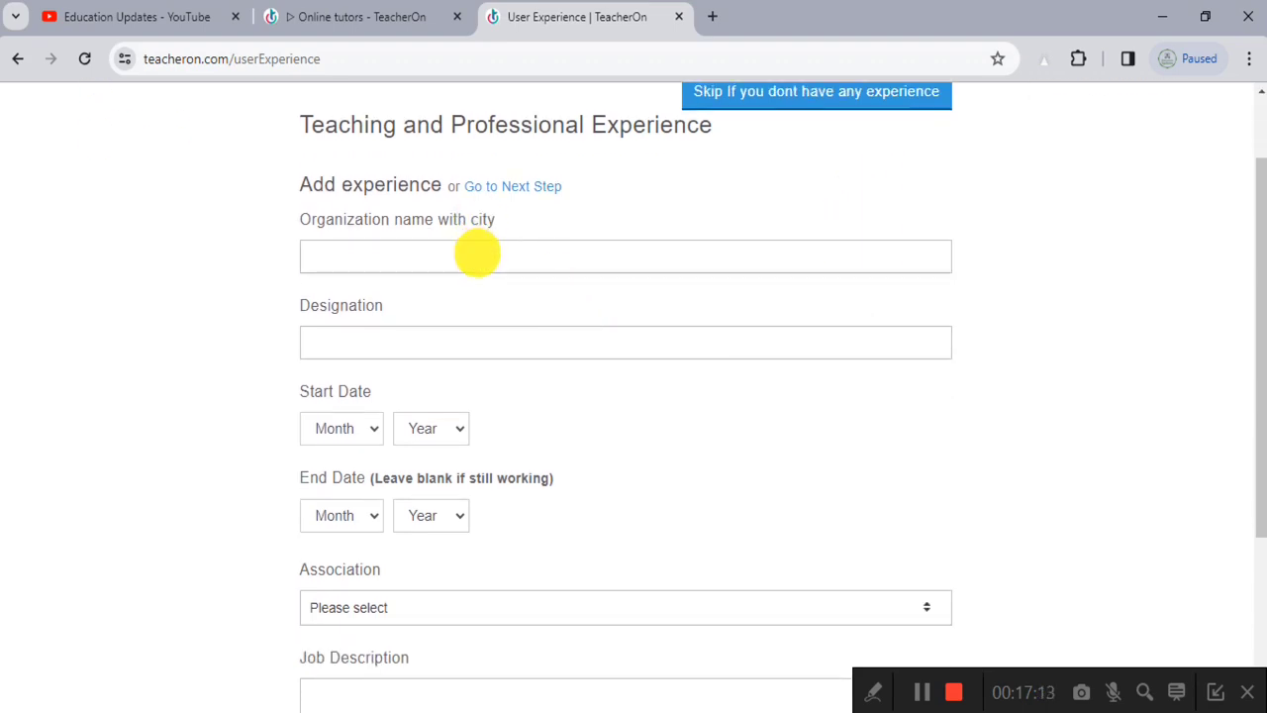
{"action": "left_click", "coordinate": [475, 250]}
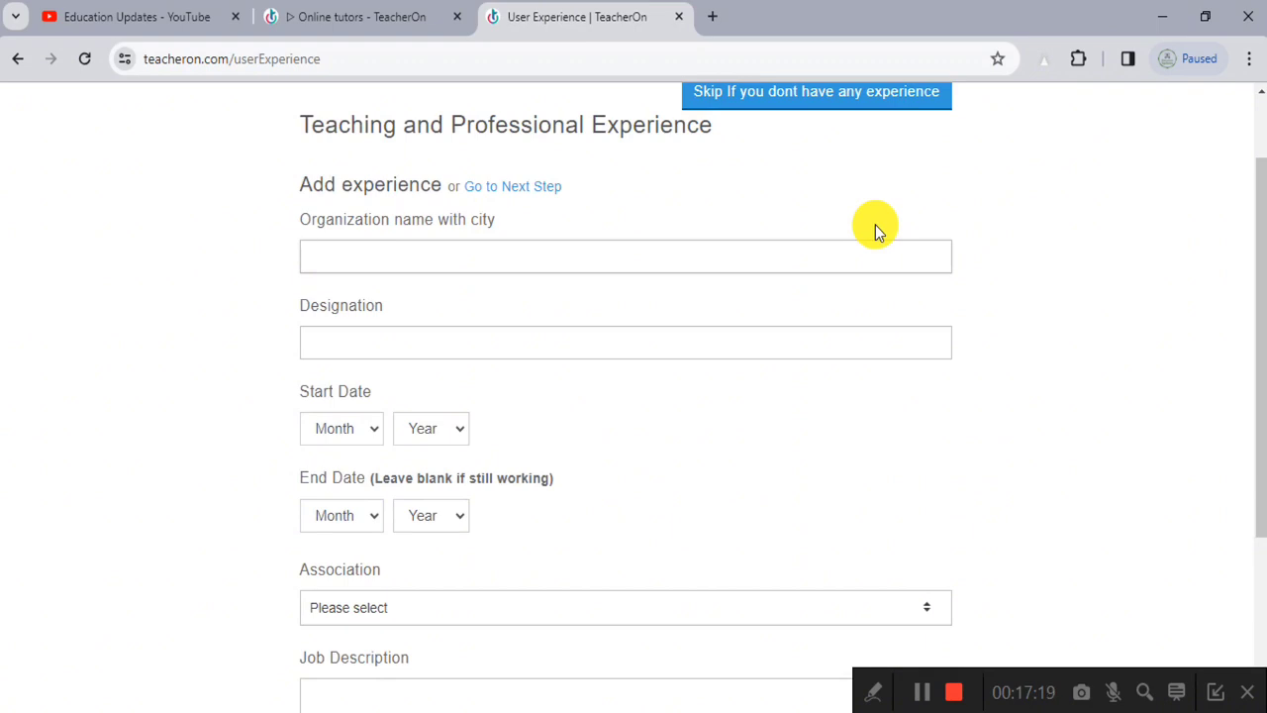
{"action": "type", "text": "Awais Accadmy"}
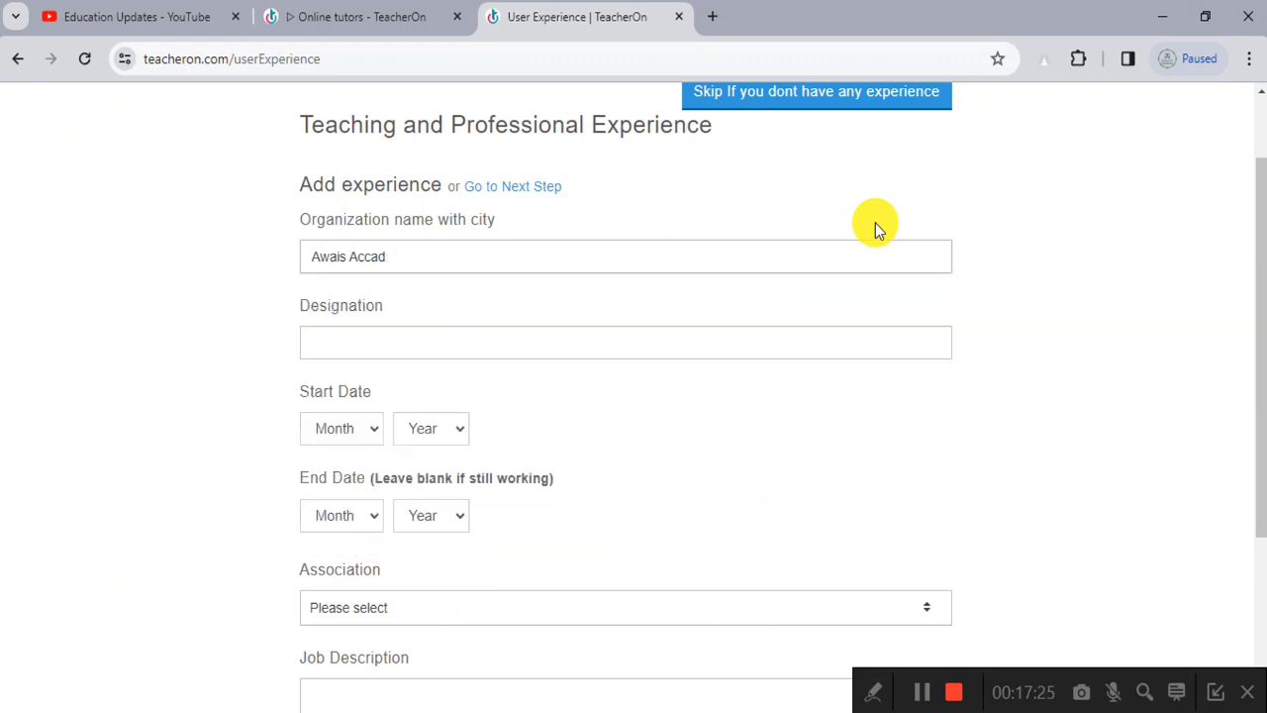
{"action": "key", "text": "BackSpace"}
{"action": "key", "text": "BackSpace"}
{"action": "key", "text": "BackSpace"}
{"action": "key", "text": "BackSpace"}
{"action": "key", "text": "BackSpace"}
{"action": "key", "text": "BackSpace"}
{"action": "key", "text": "BackSpace"}
{"action": "key", "text": "BackSpace"}
{"action": "key", "text": "BackSpace"}
{"action": "key", "text": "BackSpace"}
{"action": "type", "text": "Onlo"}
{"action": "key", "text": "BackSpace"}
{"action": "type", "text": "i"}
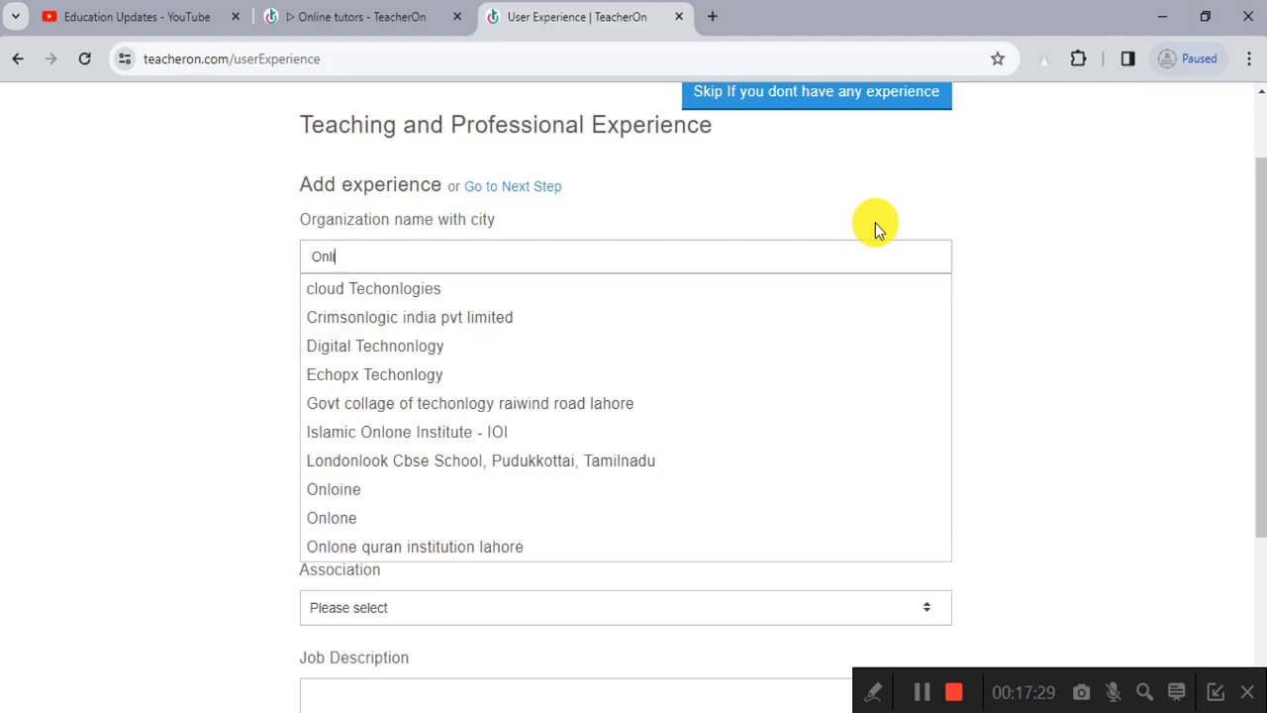
{"action": "type", "text": "ne"}
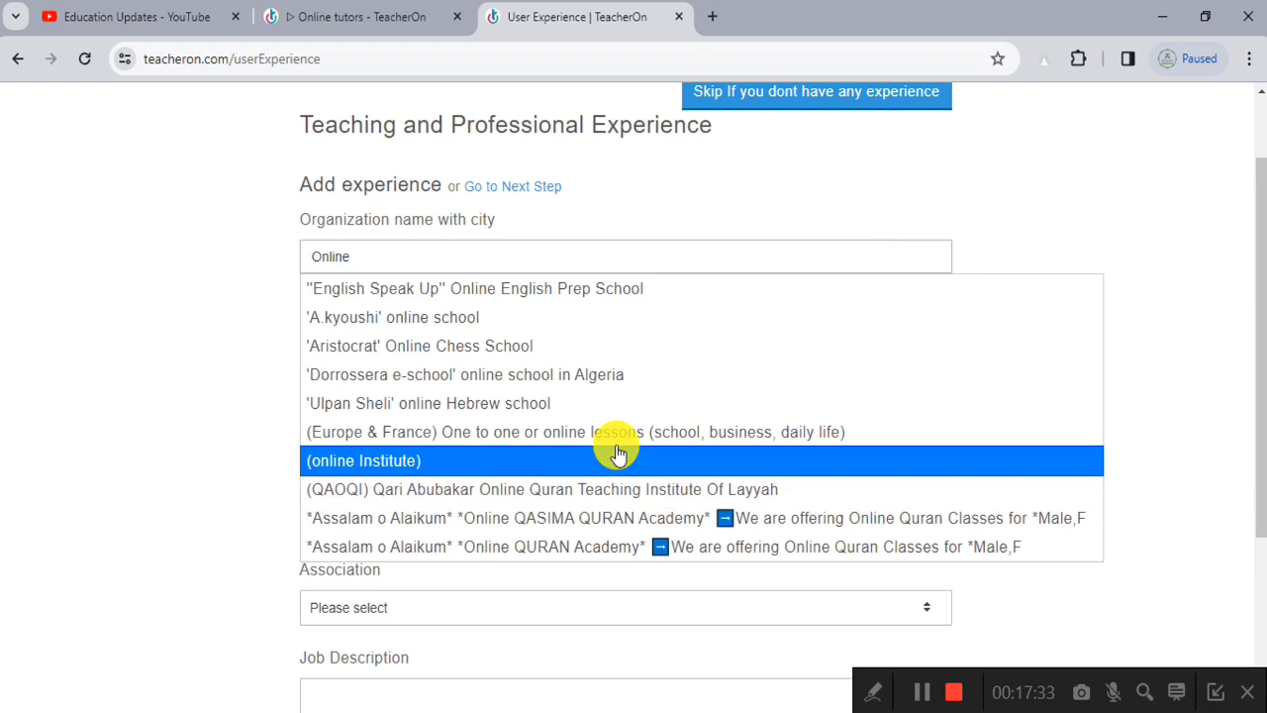
{"action": "left_click", "coordinate": [531, 460]}
Step: Enter designation Teacher with dates from 05/2022 to 03/2023
{"action": "left_click", "coordinate": [453, 346]}
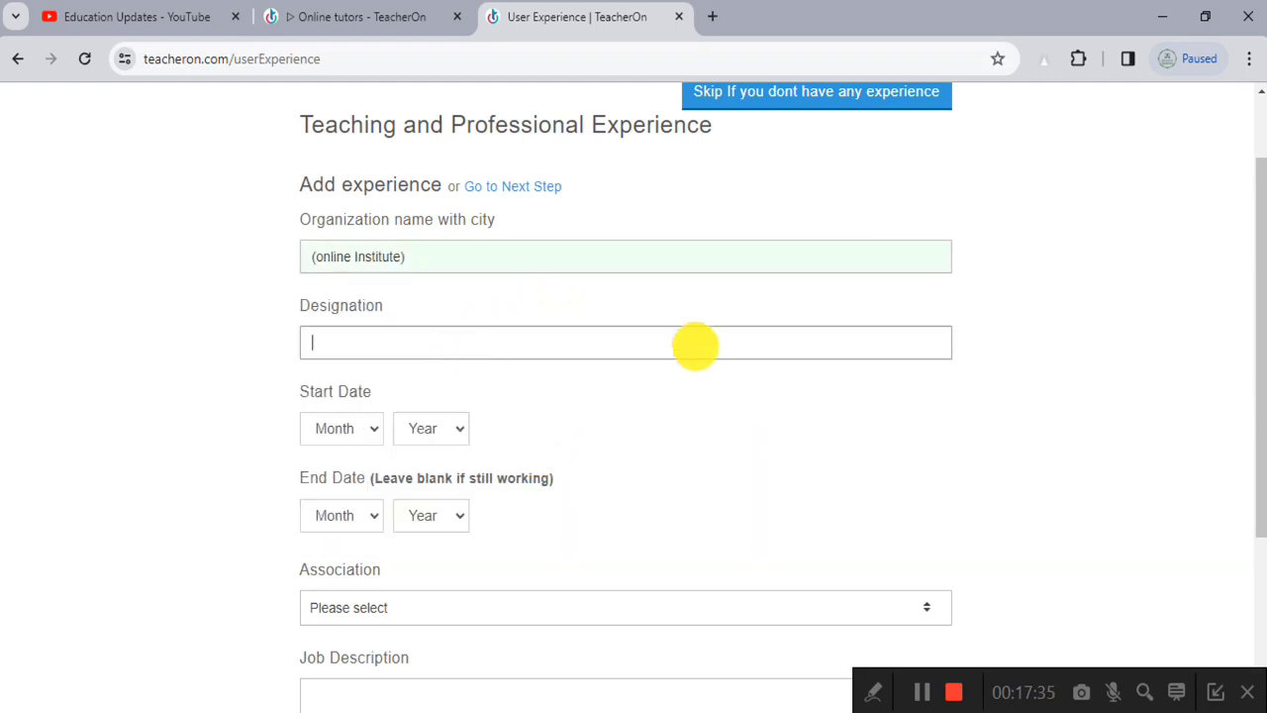
{"action": "type", "text": "Teacher"}
{"action": "scroll", "coordinate": [929, 287], "scroll_direction": "down", "scroll_amount": 2}
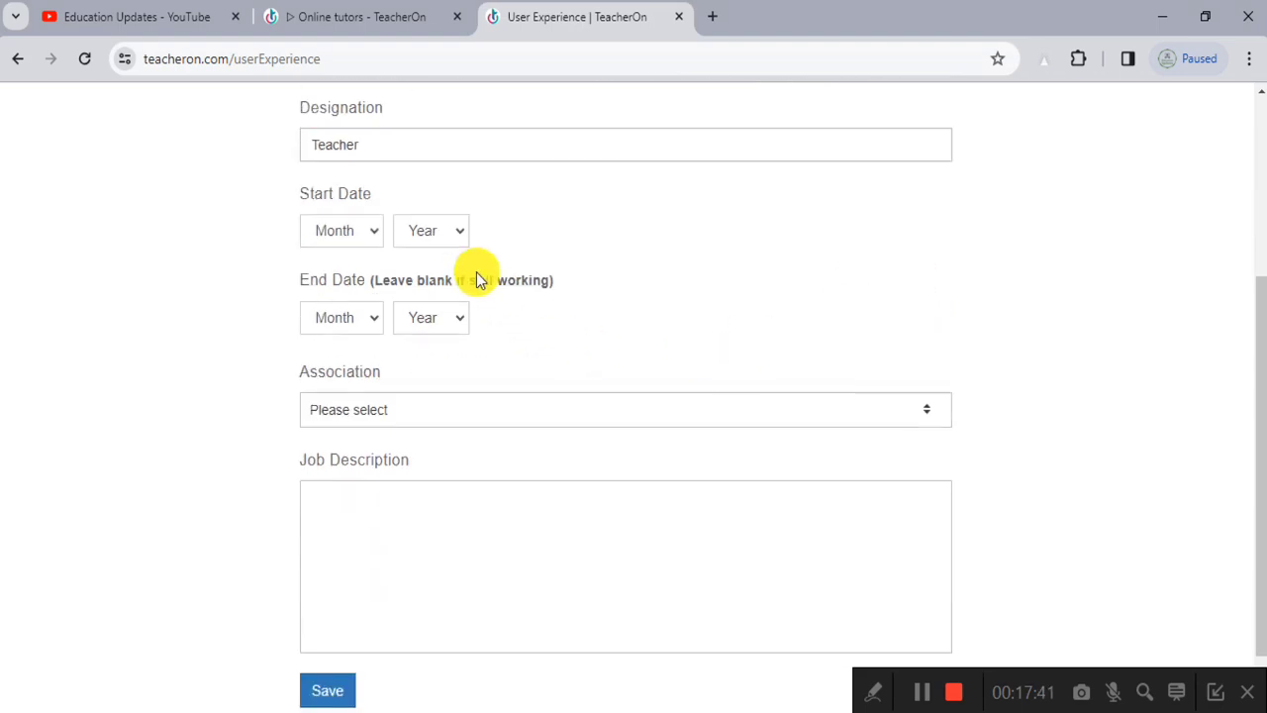
{"action": "left_click", "coordinate": [322, 237]}
{"action": "left_click", "coordinate": [343, 347]}
{"action": "left_click", "coordinate": [419, 223]}
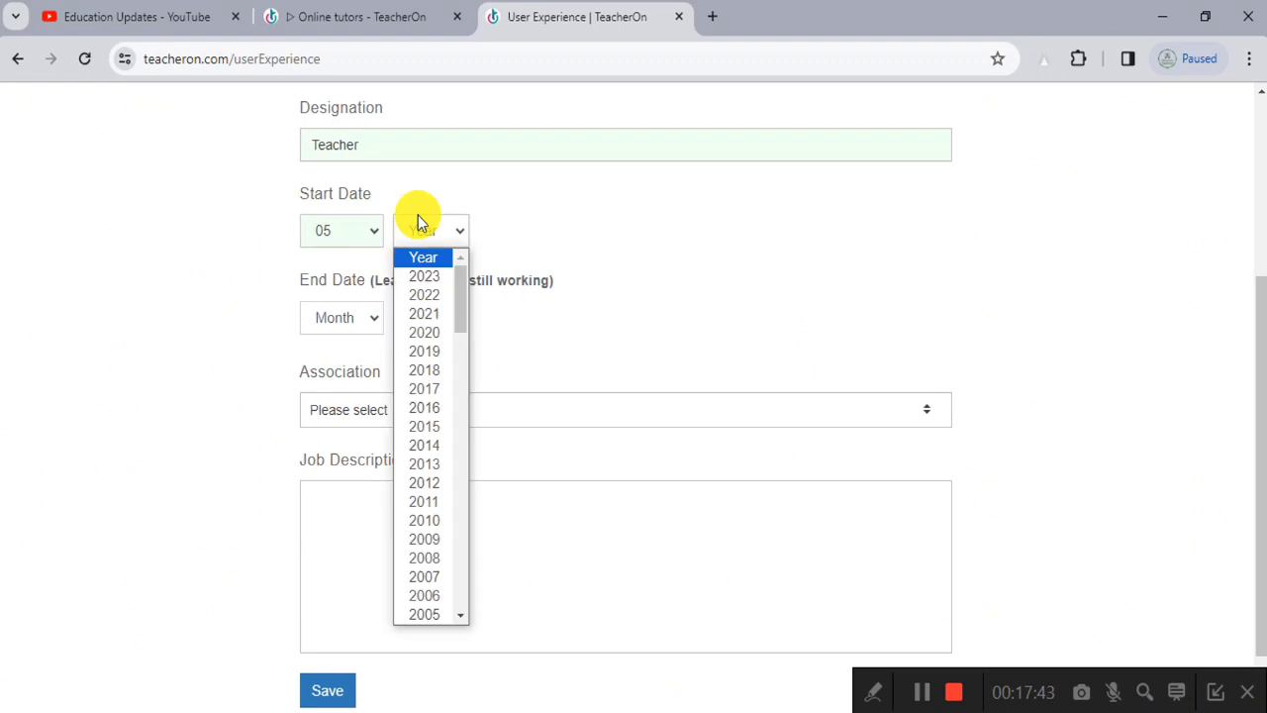
{"action": "left_click", "coordinate": [433, 297]}
{"action": "left_click", "coordinate": [335, 321]}
{"action": "left_click", "coordinate": [343, 401]}
{"action": "left_click", "coordinate": [424, 324]}
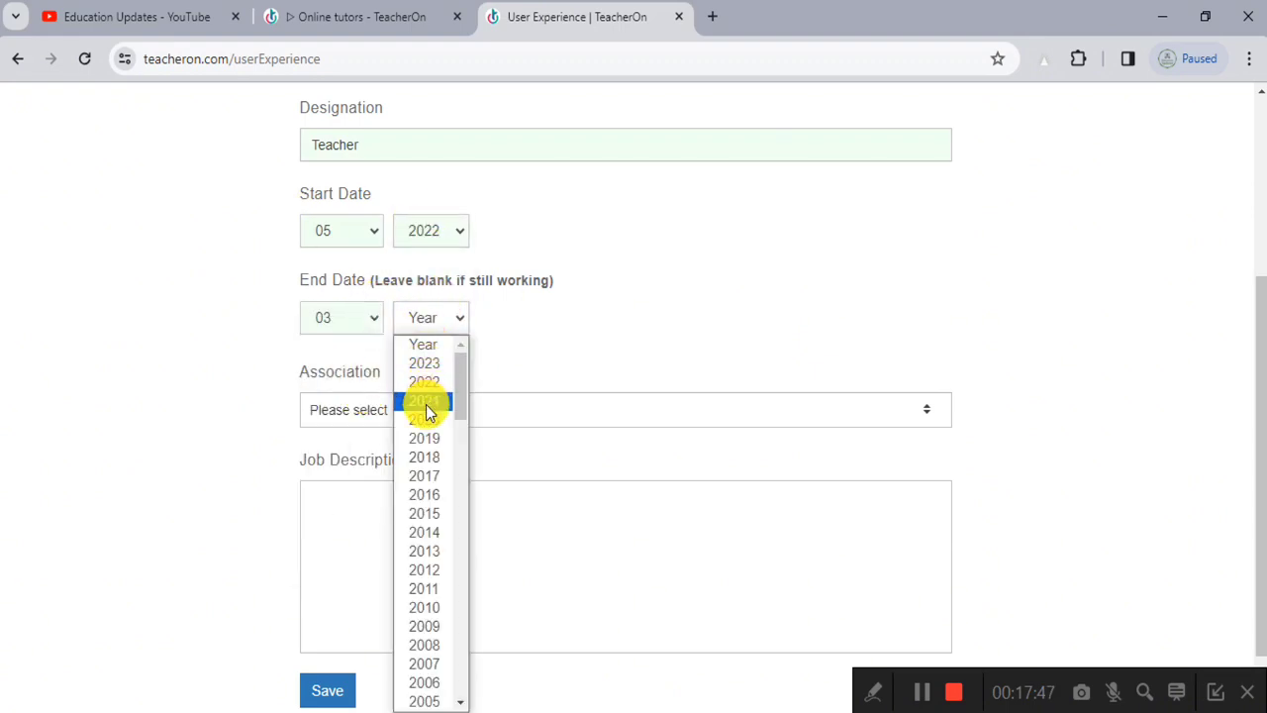
{"action": "left_click", "coordinate": [435, 366]}
Step: Choose Part Time association and type placeholder job description text
{"action": "scroll", "coordinate": [444, 372], "scroll_direction": "down", "scroll_amount": 1}
{"action": "left_click", "coordinate": [422, 346]}
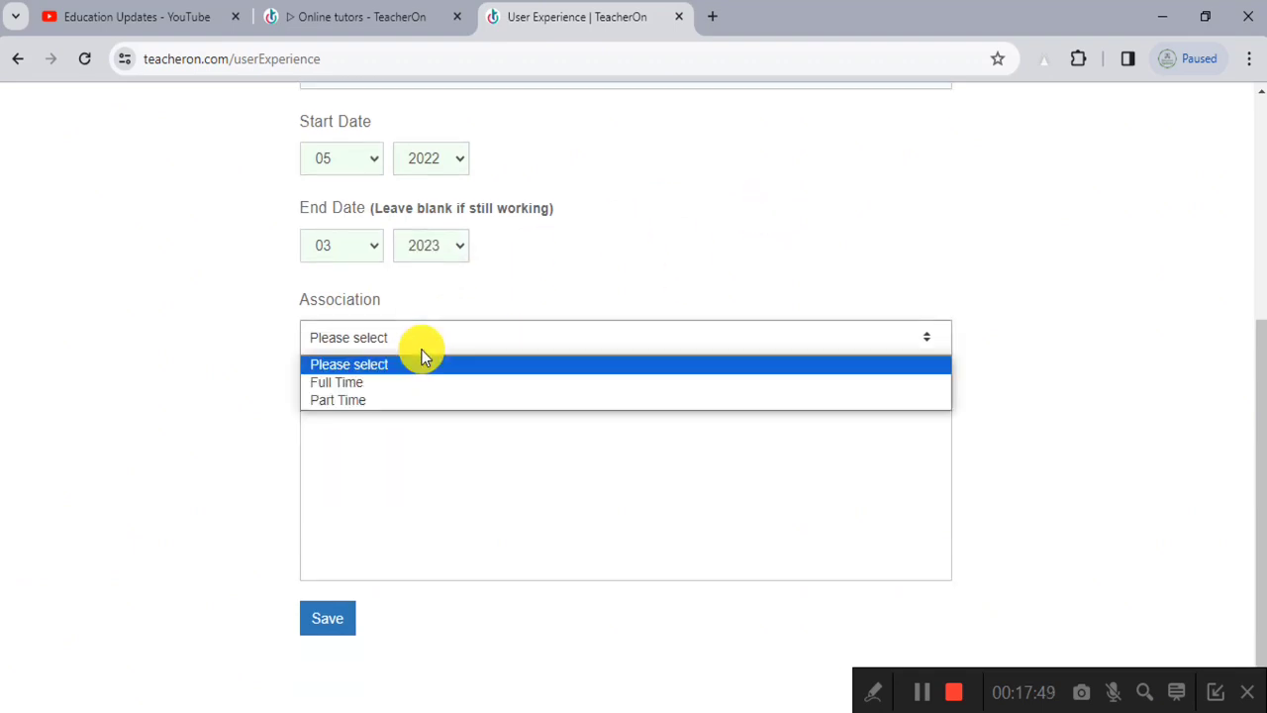
{"action": "left_click", "coordinate": [416, 401]}
{"action": "left_click", "coordinate": [410, 450]}
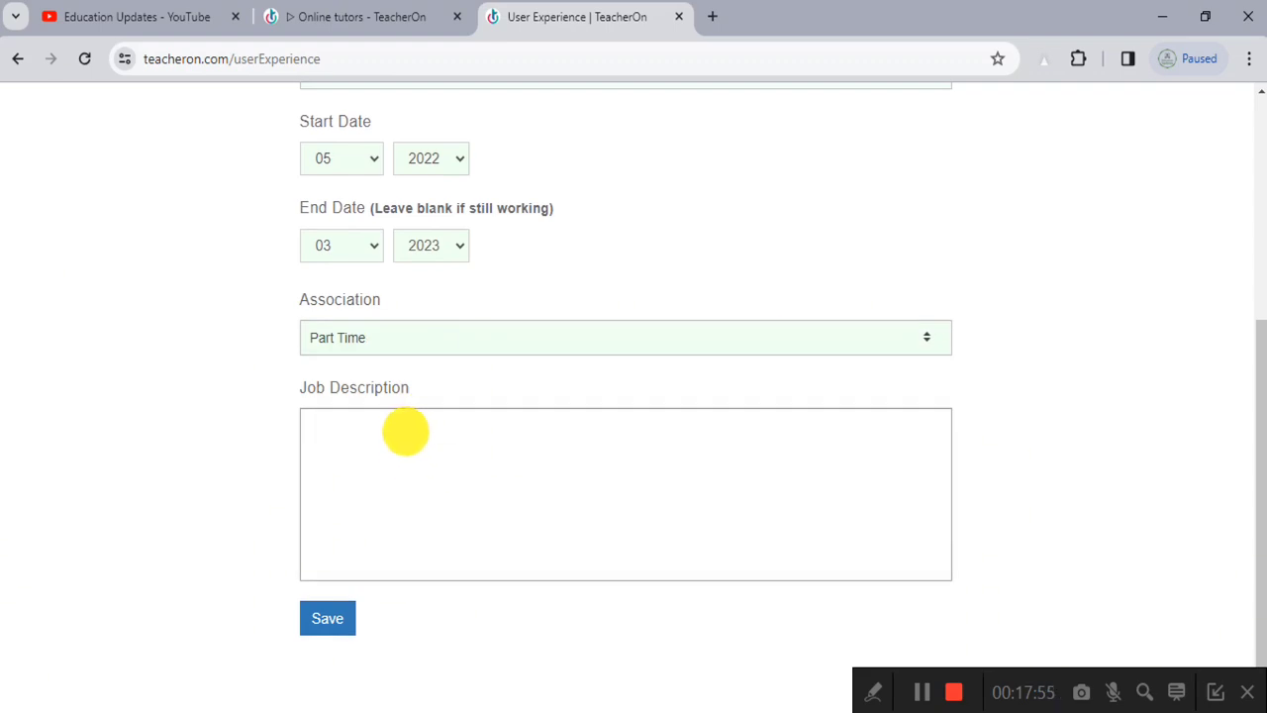
{"action": "type", "text": "jdfhjsdb"}
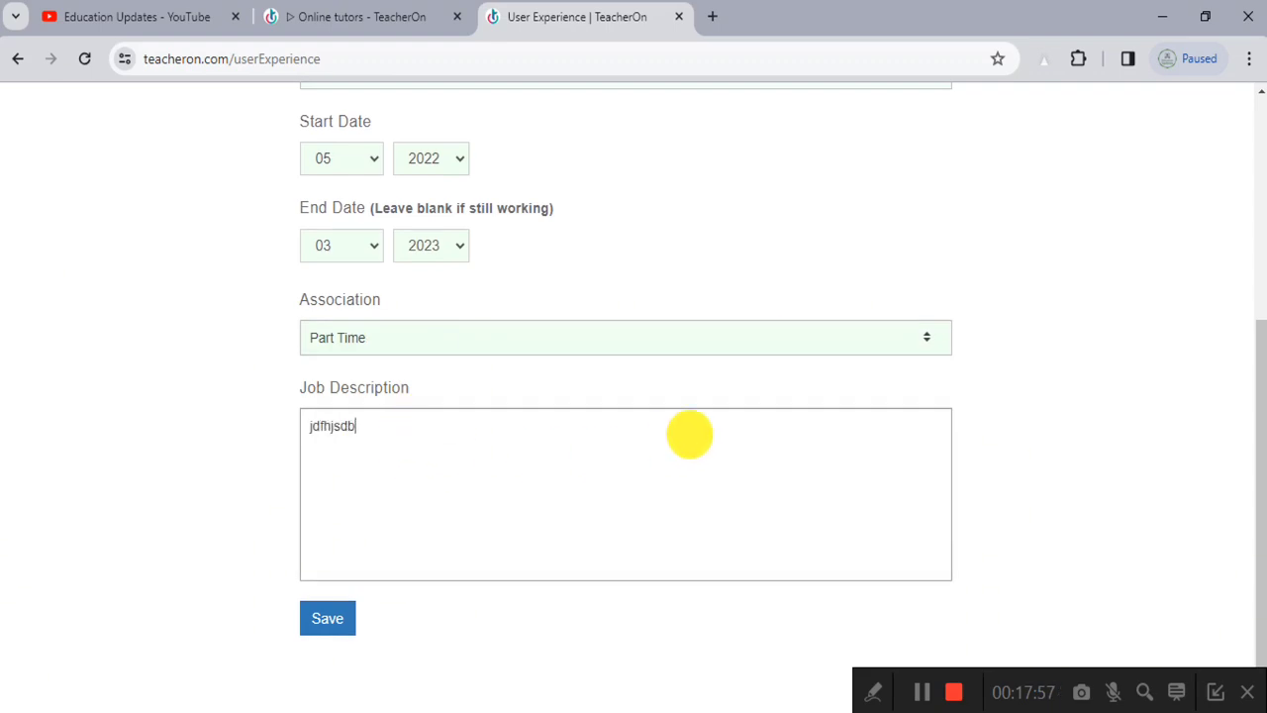
{"action": "type", "text": "c hbsahdh hsbdhhas "}
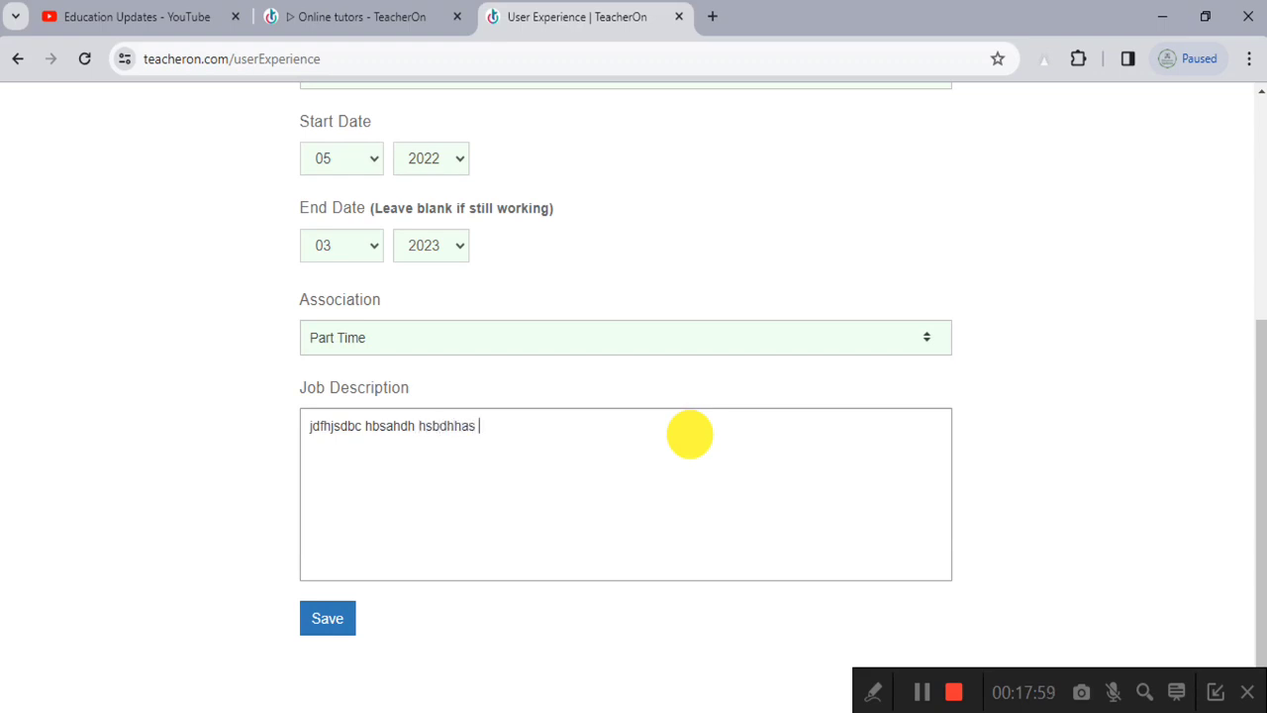
{"action": "type", "text": "bhashdf bashdhsa"}
{"action": "key", "text": "Return"}
{"action": "type", "text": "dfvhasfhsdj"}
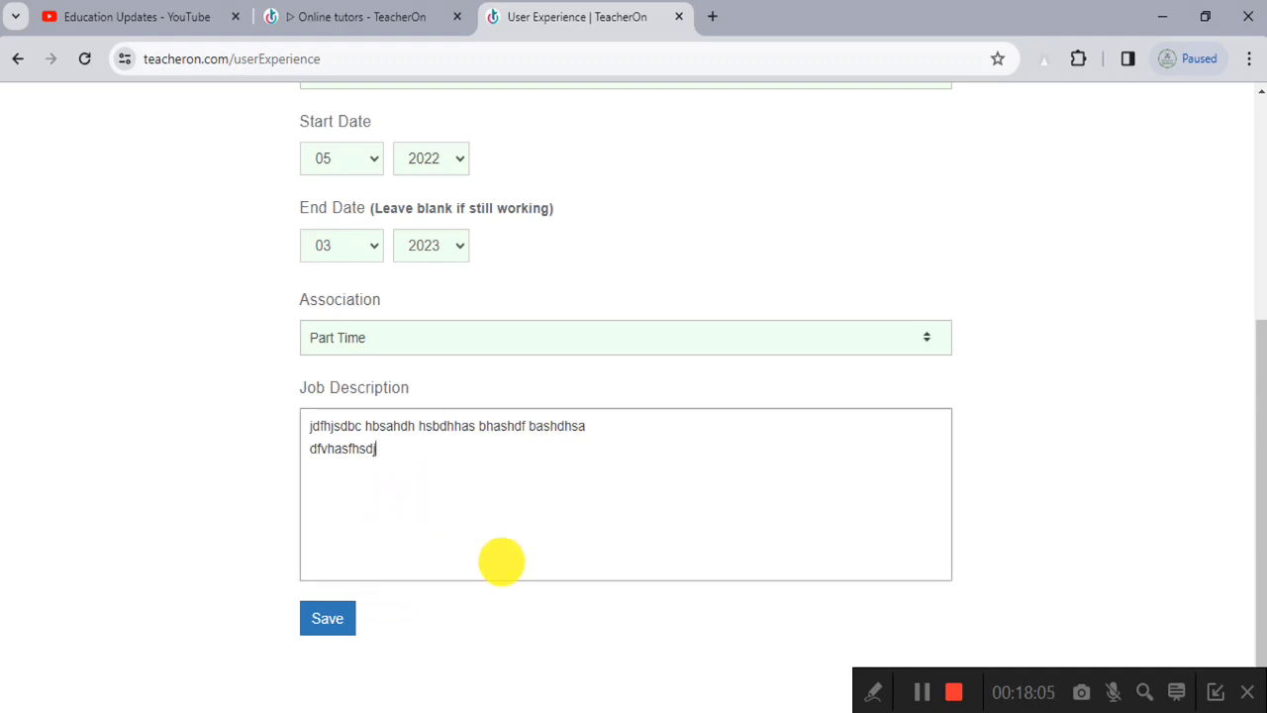
{"action": "left_click", "coordinate": [916, 690]}
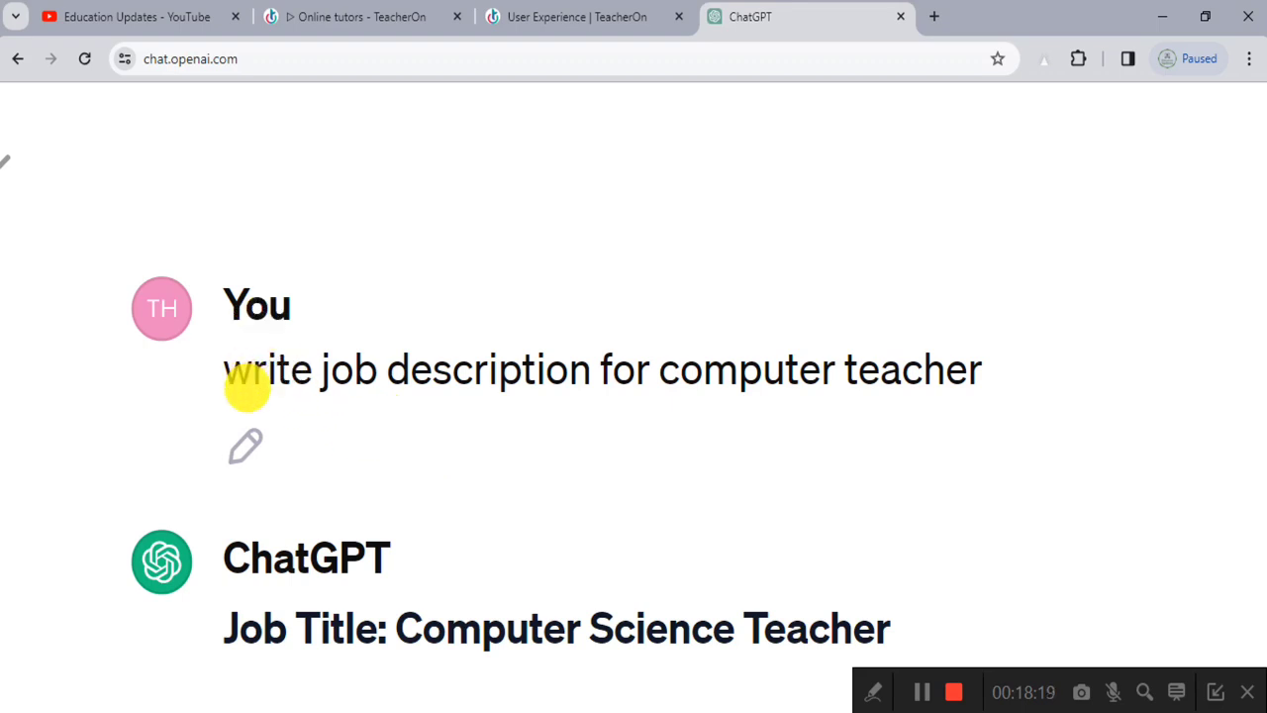
Step: Copy the Curriculum Development responsibility text from ChatGPT's computer teacher job description
{"action": "left_click_drag", "start_coordinate": [238, 367], "coordinate": [1038, 348]}
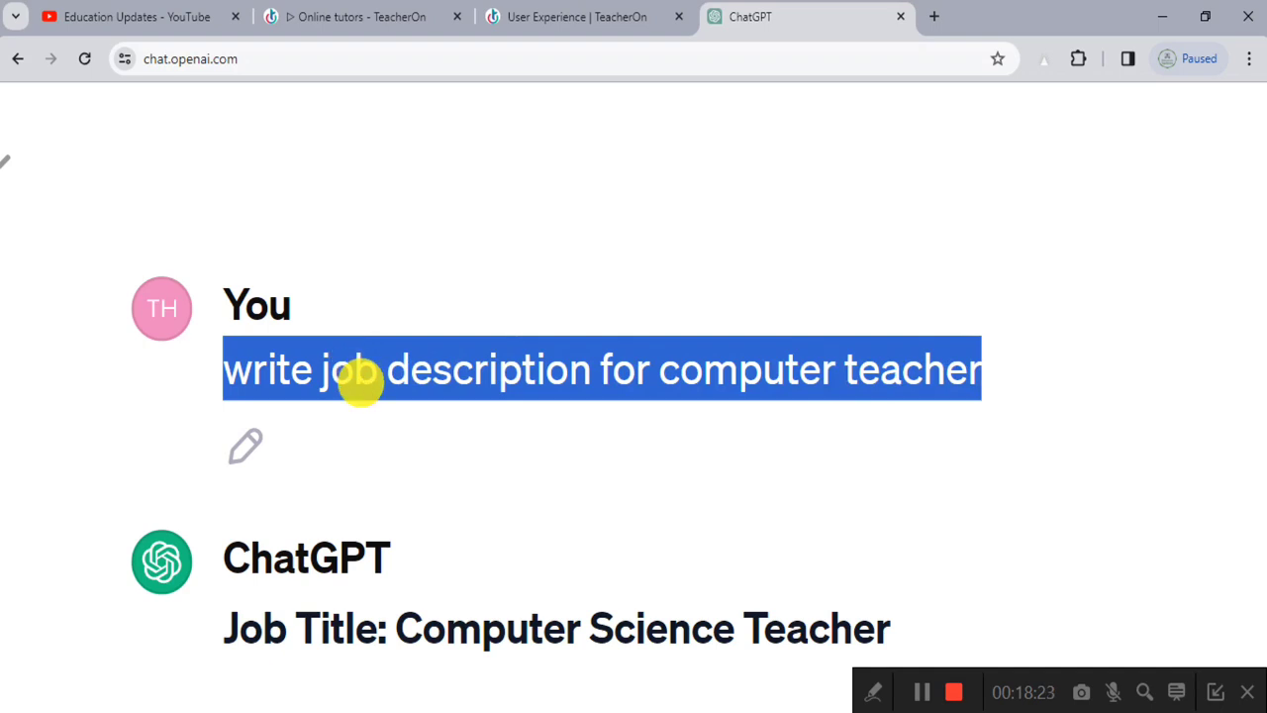
{"action": "key", "text": "ctrl+0"}
{"action": "scroll", "coordinate": [623, 390], "scroll_direction": "down", "scroll_amount": 15}
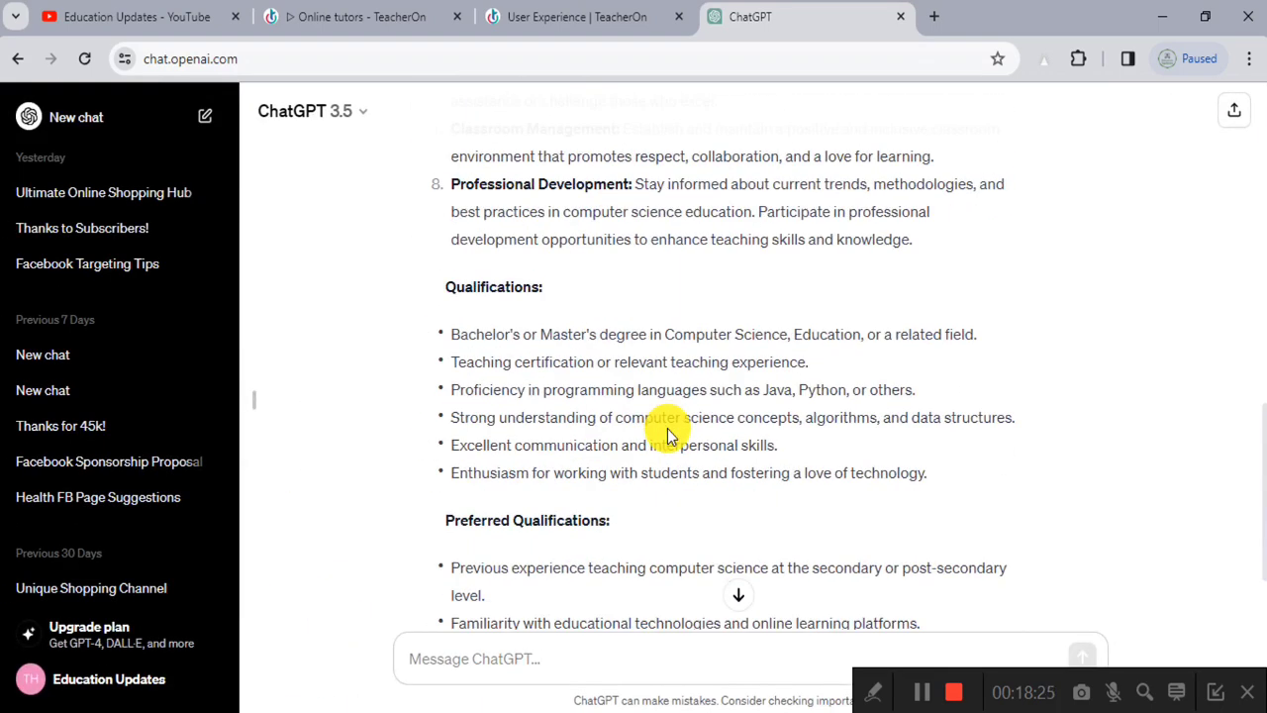
{"action": "scroll", "coordinate": [668, 435], "scroll_direction": "down", "scroll_amount": 2}
{"action": "scroll", "coordinate": [668, 436], "scroll_direction": "up", "scroll_amount": 1}
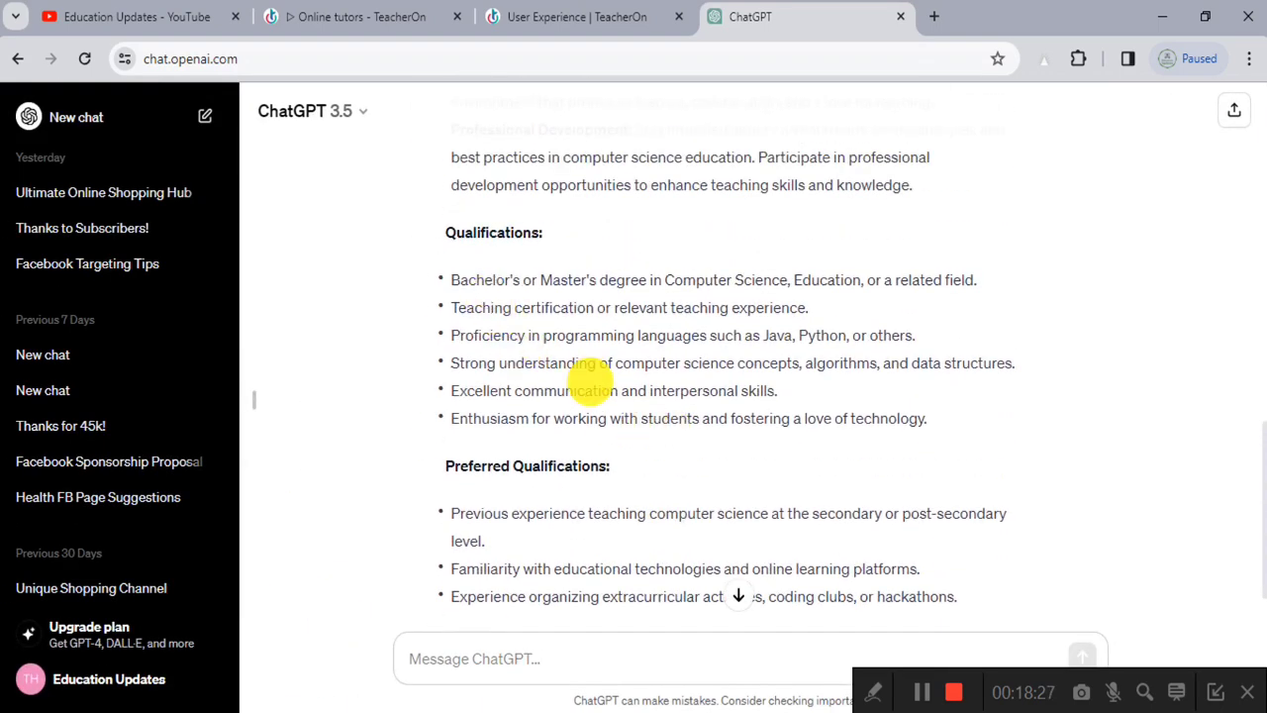
{"action": "scroll", "coordinate": [580, 447], "scroll_direction": "down", "scroll_amount": 1}
{"action": "scroll", "coordinate": [580, 451], "scroll_direction": "up", "scroll_amount": 7}
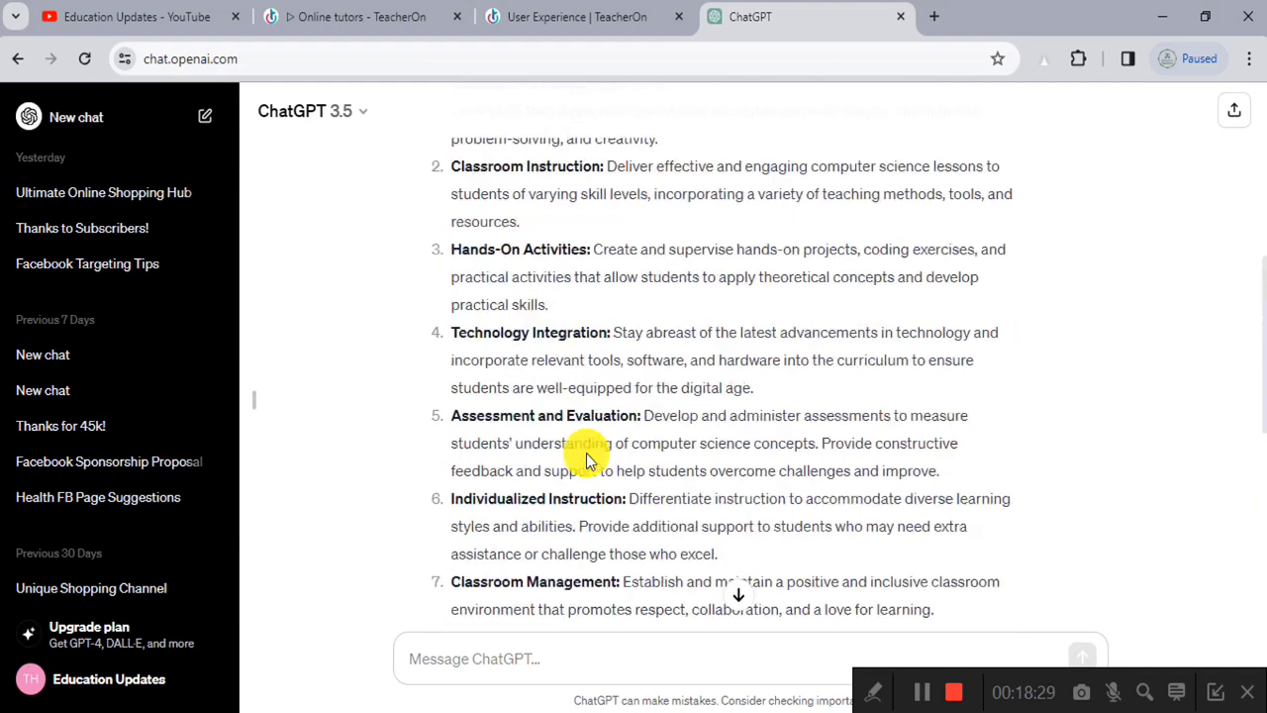
{"action": "left_click_drag", "start_coordinate": [627, 268], "coordinate": [825, 321]}
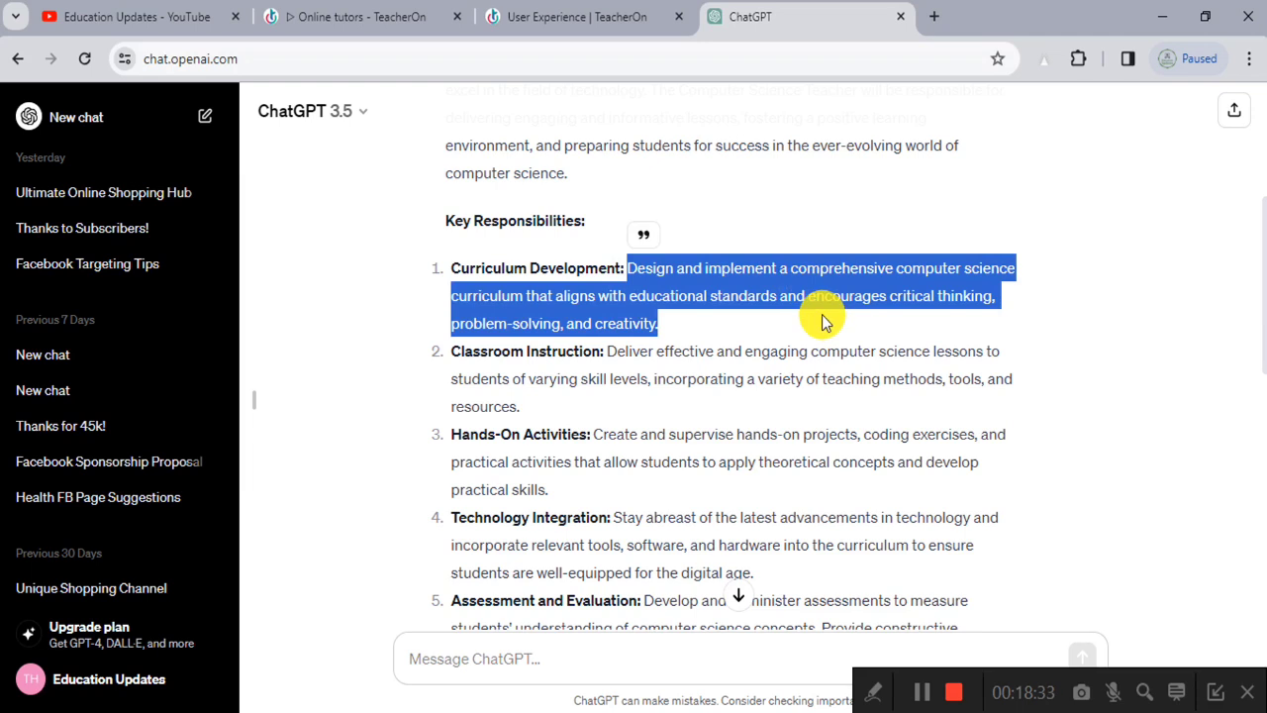
{"action": "key", "text": "ctrl+c"}
Step: Paste the copied responsibility text into the TeacherOn job description
{"action": "left_click", "coordinate": [609, 16]}
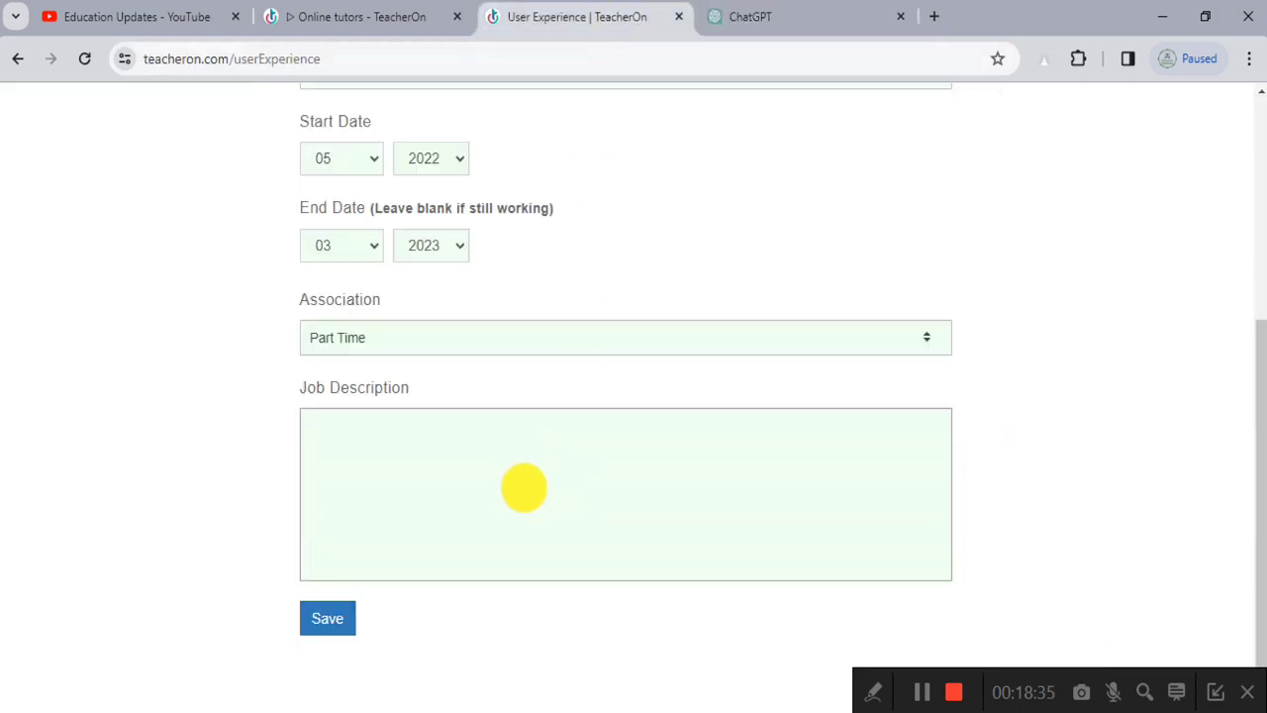
{"action": "left_click", "coordinate": [521, 487]}
{"action": "key", "text": "ctrl+v"}
Step: Save the Teacher experience entry and continue to Teaching Details
{"action": "scroll", "coordinate": [330, 624], "scroll_direction": "up", "scroll_amount": 3}
{"action": "scroll", "coordinate": [331, 623], "scroll_direction": "down", "scroll_amount": 3}
{"action": "left_click", "coordinate": [325, 613]}
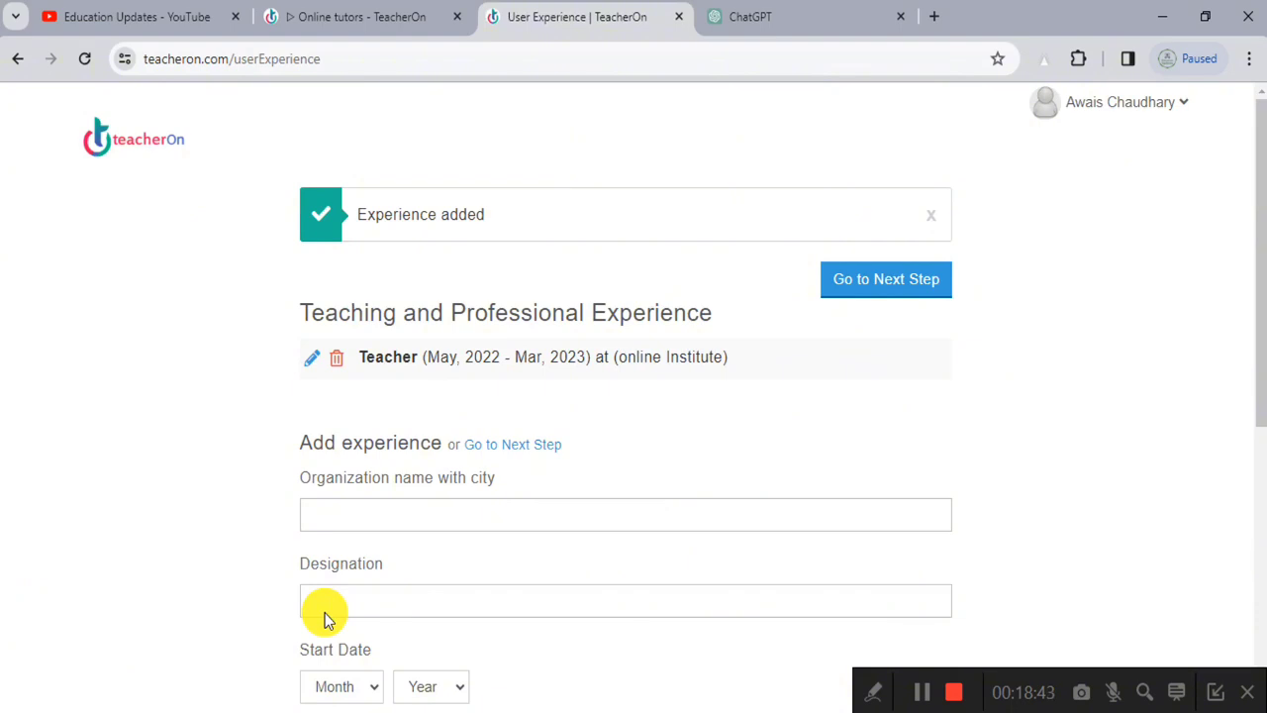
{"action": "left_click", "coordinate": [911, 287]}
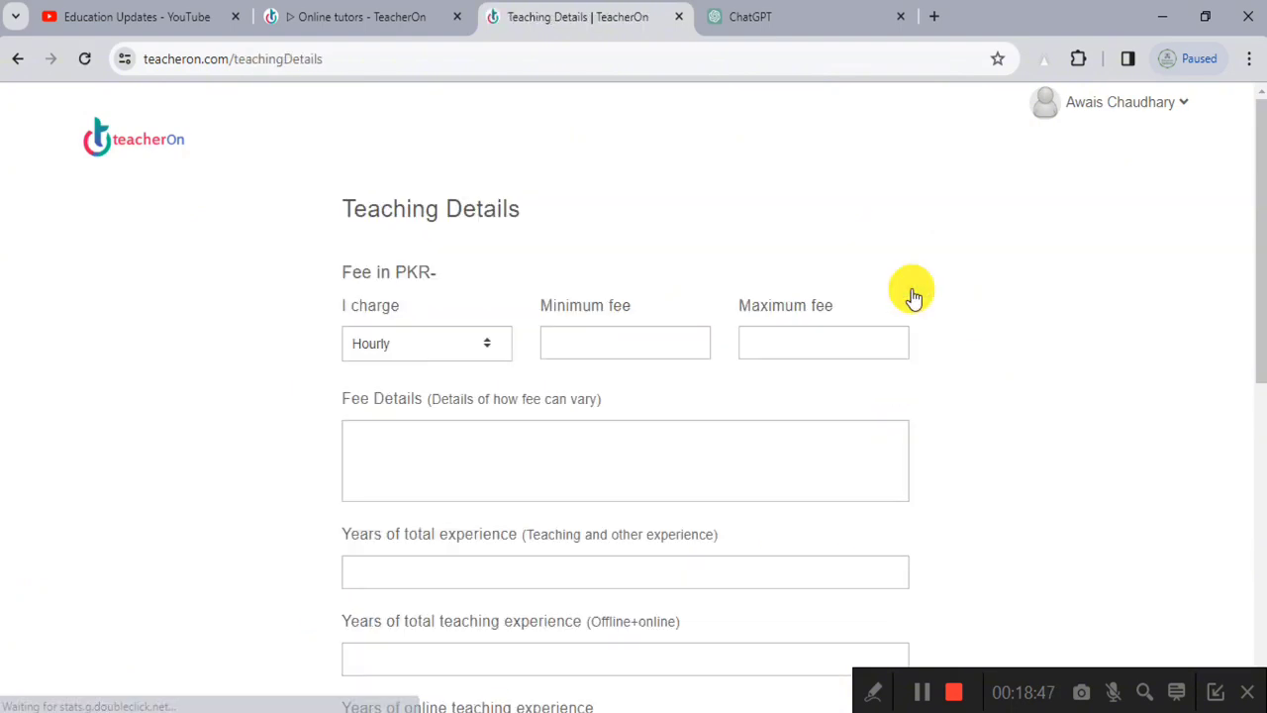
Step: Open the 'I charge' dropdown showing Hourly, Daily, Weekly and Monthly
{"action": "scroll", "coordinate": [418, 376], "scroll_direction": "down", "scroll_amount": 2}
{"action": "scroll", "coordinate": [425, 376], "scroll_direction": "up", "scroll_amount": 2}
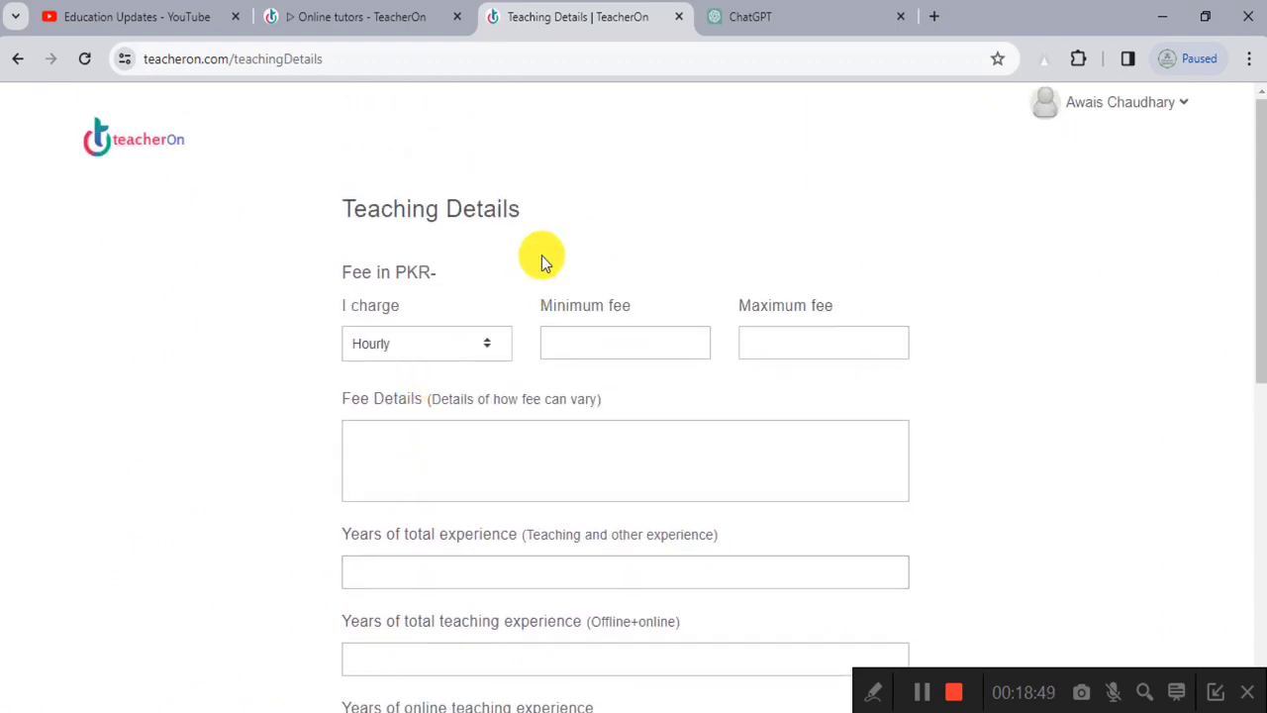
{"action": "scroll", "coordinate": [557, 176], "scroll_direction": "up", "scroll_amount": 1}
{"action": "scroll", "coordinate": [557, 177], "scroll_direction": "up", "scroll_amount": 2}
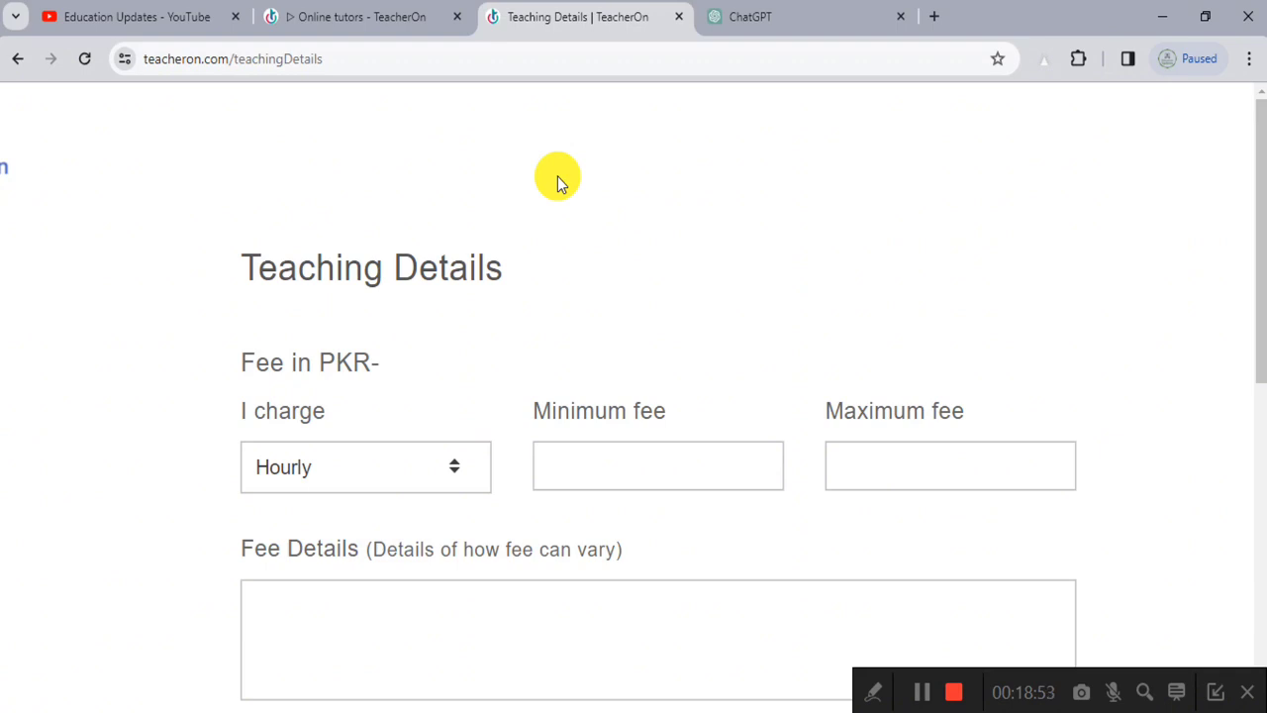
{"action": "scroll", "coordinate": [558, 176], "scroll_direction": "down", "scroll_amount": 1}
{"action": "left_click", "coordinate": [392, 376]}
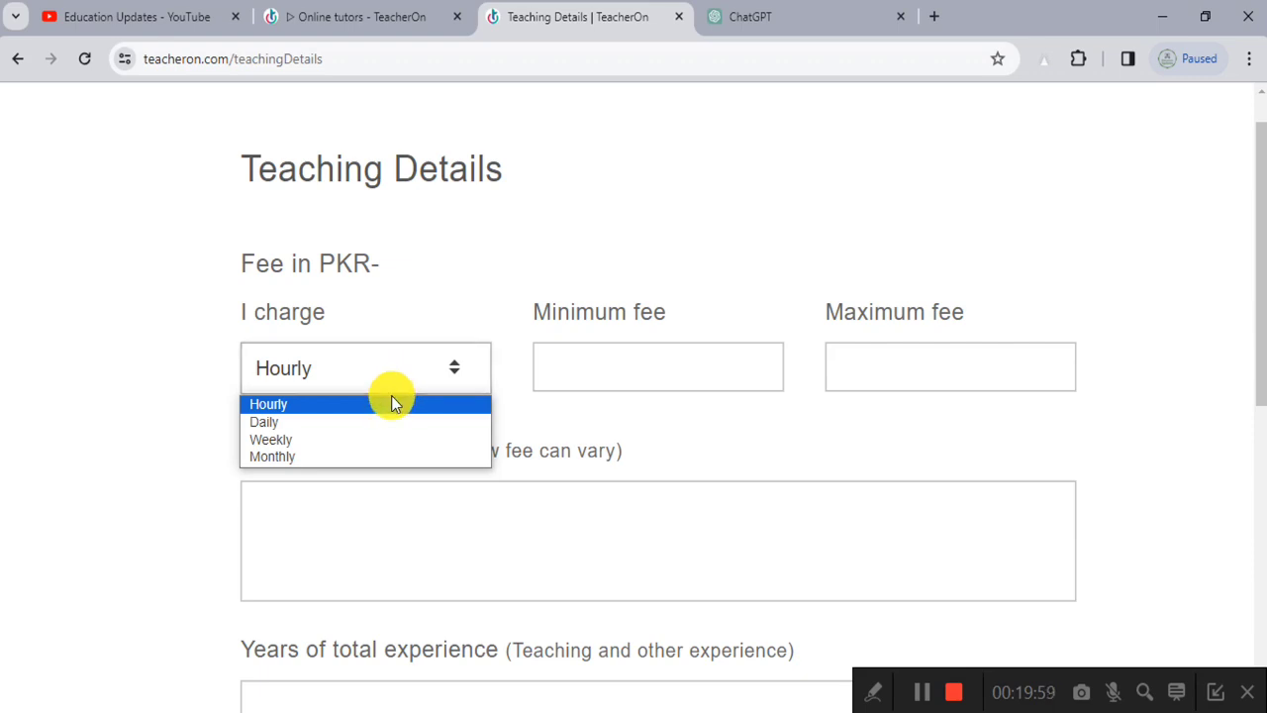
Step: Keep Hourly charging and enter a fee range of 4 minimum to 5 maximum PKR
{"action": "left_click", "coordinate": [391, 402]}
{"action": "left_click", "coordinate": [668, 362]}
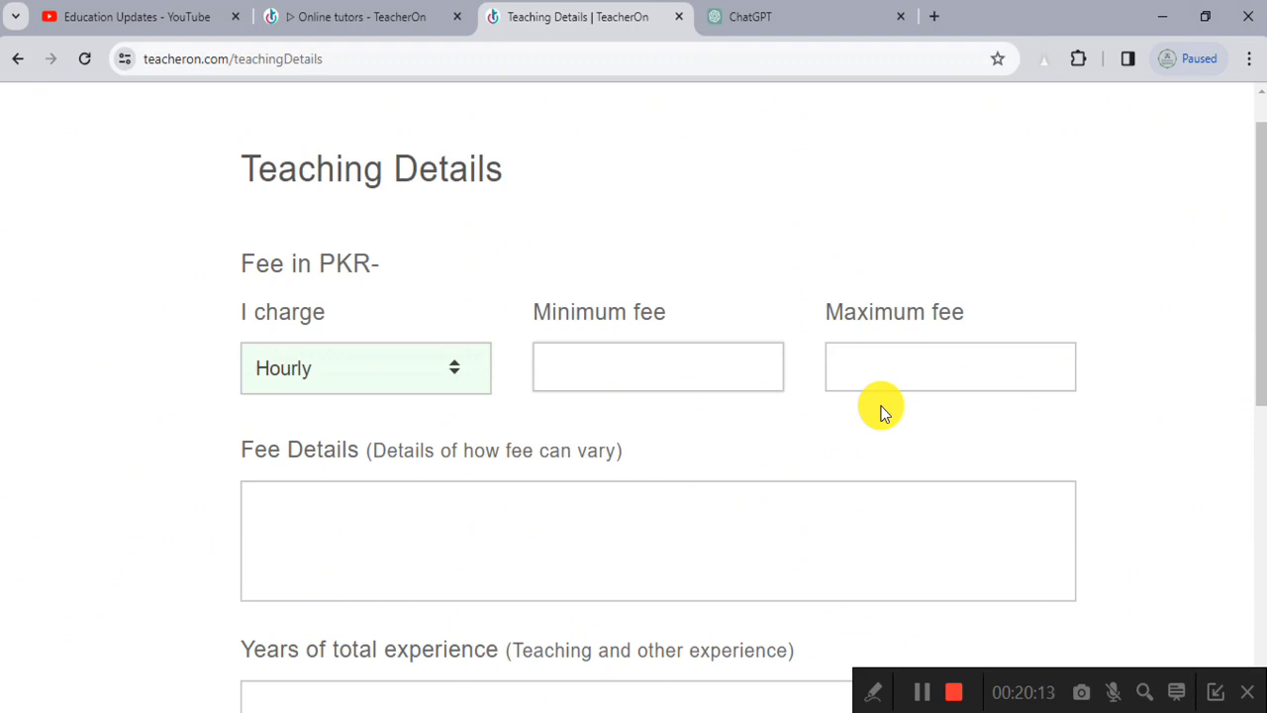
{"action": "type", "text": "4"}
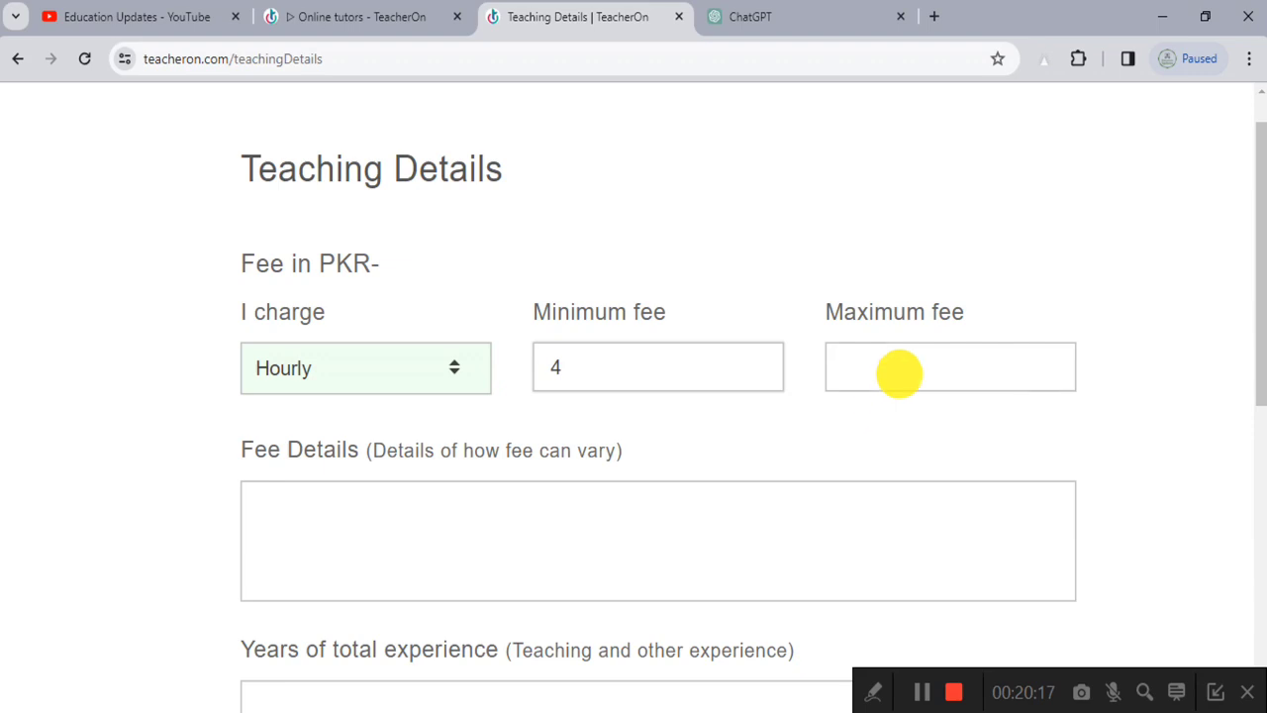
{"action": "left_click", "coordinate": [899, 373]}
{"action": "type", "text": "5"}
{"action": "left_click", "coordinate": [635, 353]}
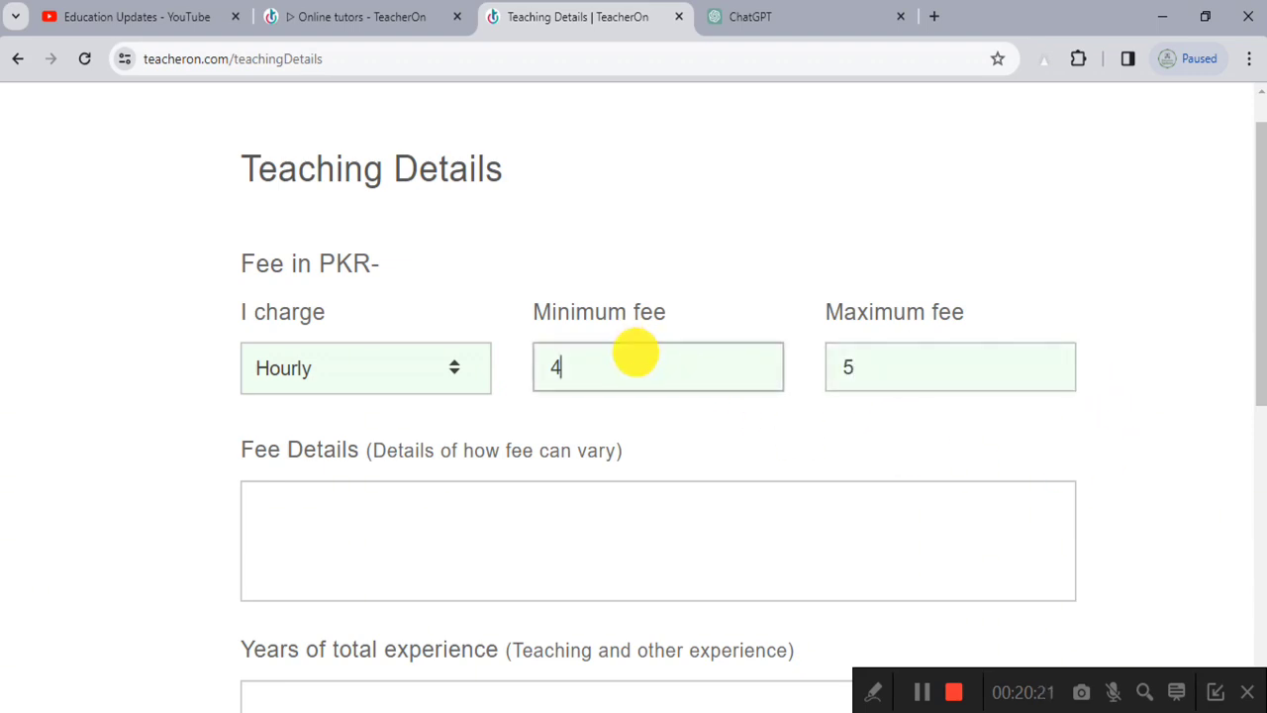
{"action": "left_click", "coordinate": [540, 374]}
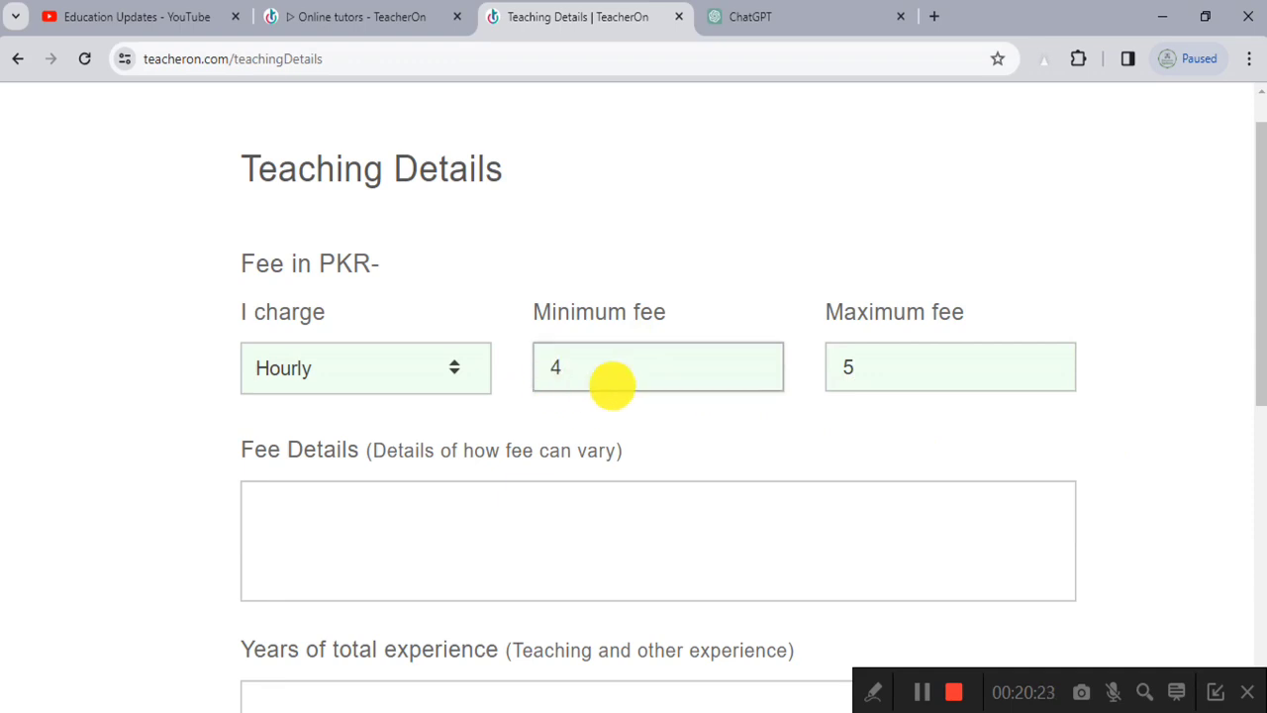
{"action": "left_click", "coordinate": [839, 375]}
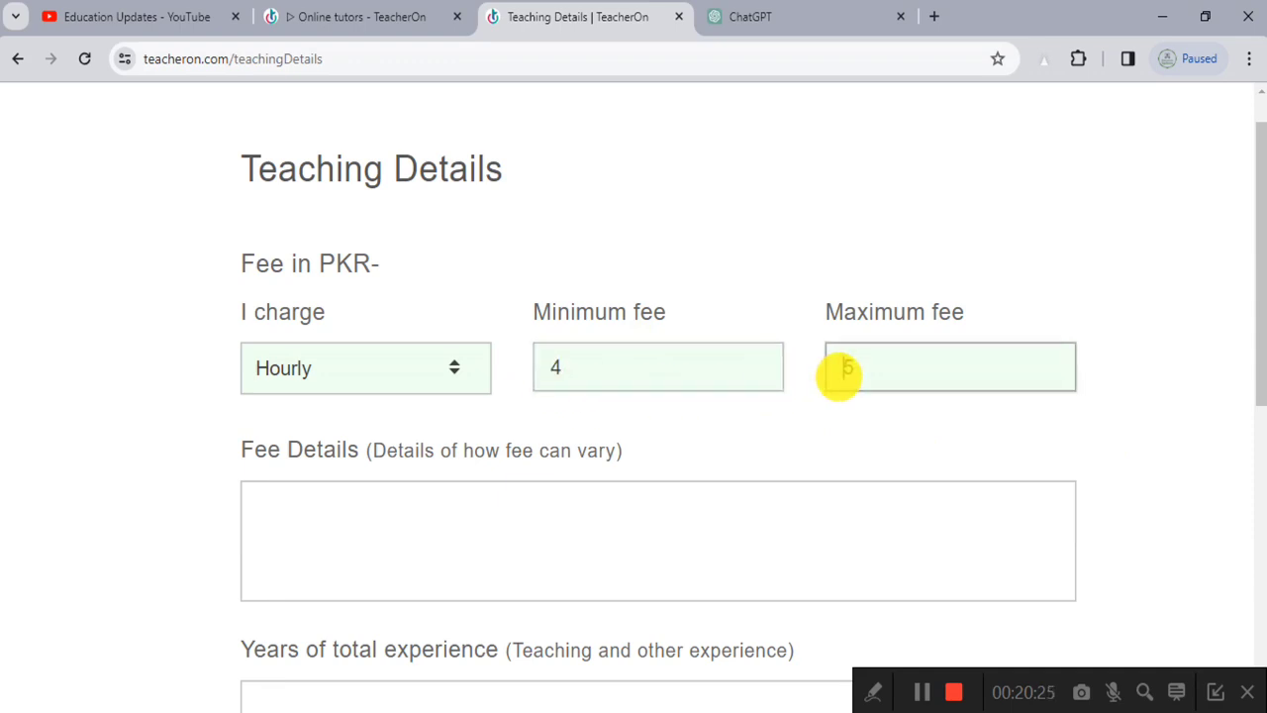
{"action": "scroll", "coordinate": [486, 445], "scroll_direction": "down", "scroll_amount": 1}
{"action": "left_click", "coordinate": [405, 427]}
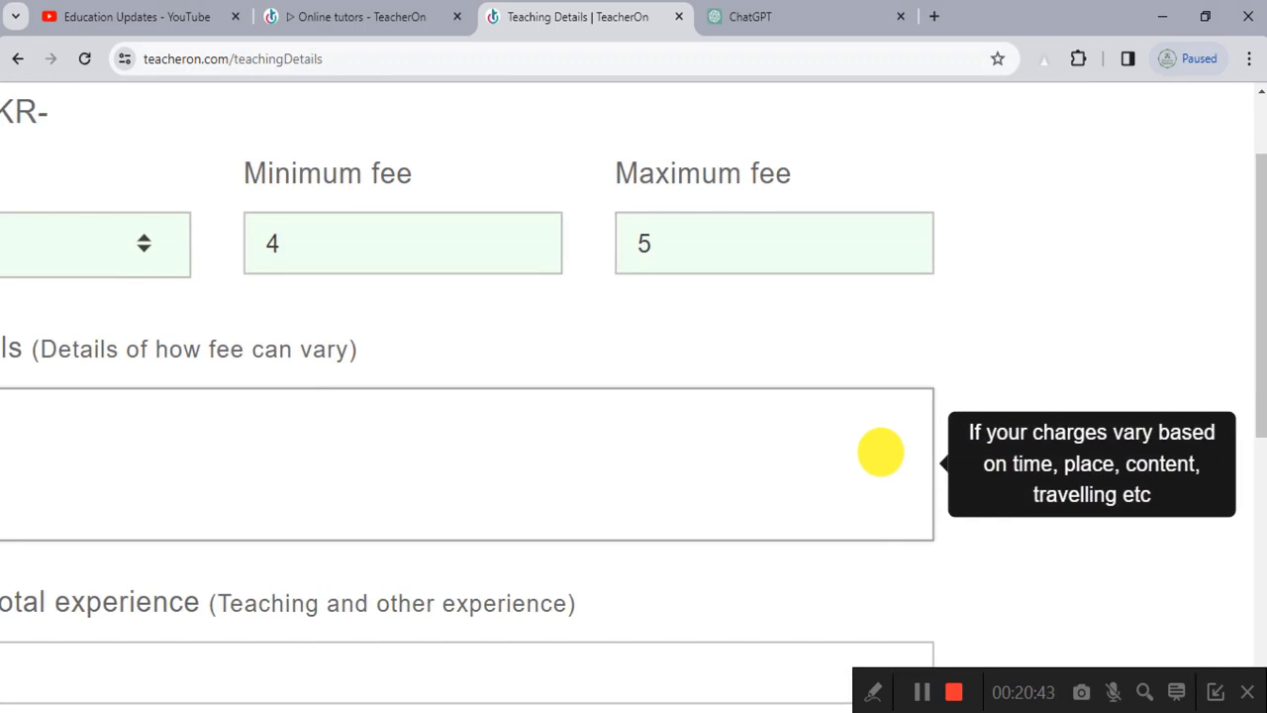
Step: Fill in the fee details with 'sahghfas hhwhd'
{"action": "scroll", "coordinate": [881, 453], "scroll_direction": "down", "scroll_amount": 5}
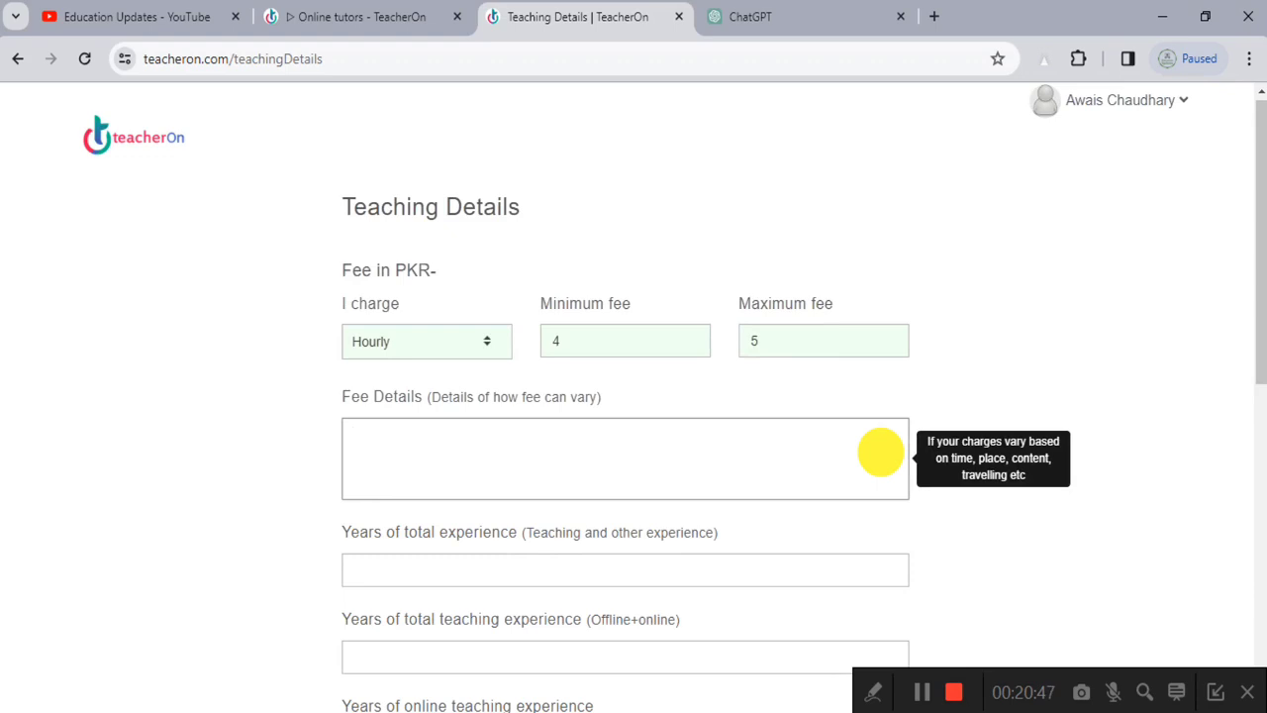
{"action": "type", "text": "sahghfas hhwhd"}
{"action": "scroll", "coordinate": [881, 452], "scroll_direction": "down", "scroll_amount": 2}
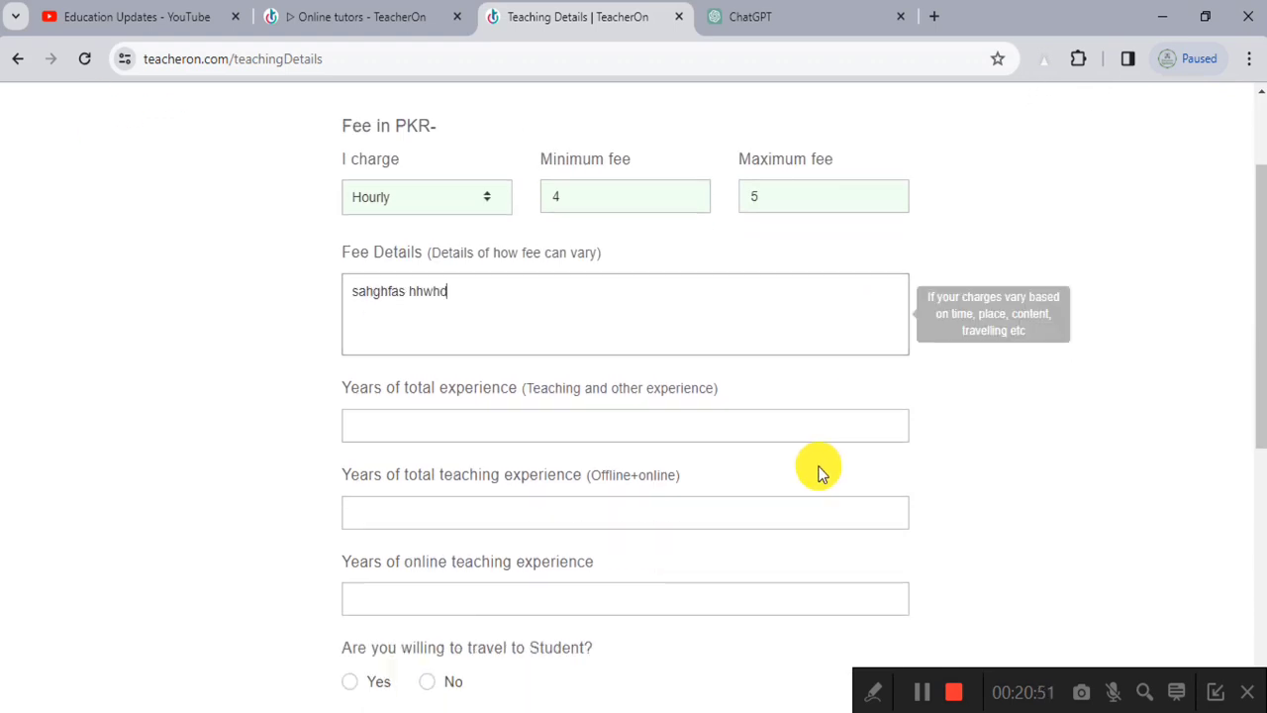
Step: Enter 3 years each for total, teaching and online teaching experience
{"action": "left_click", "coordinate": [402, 370]}
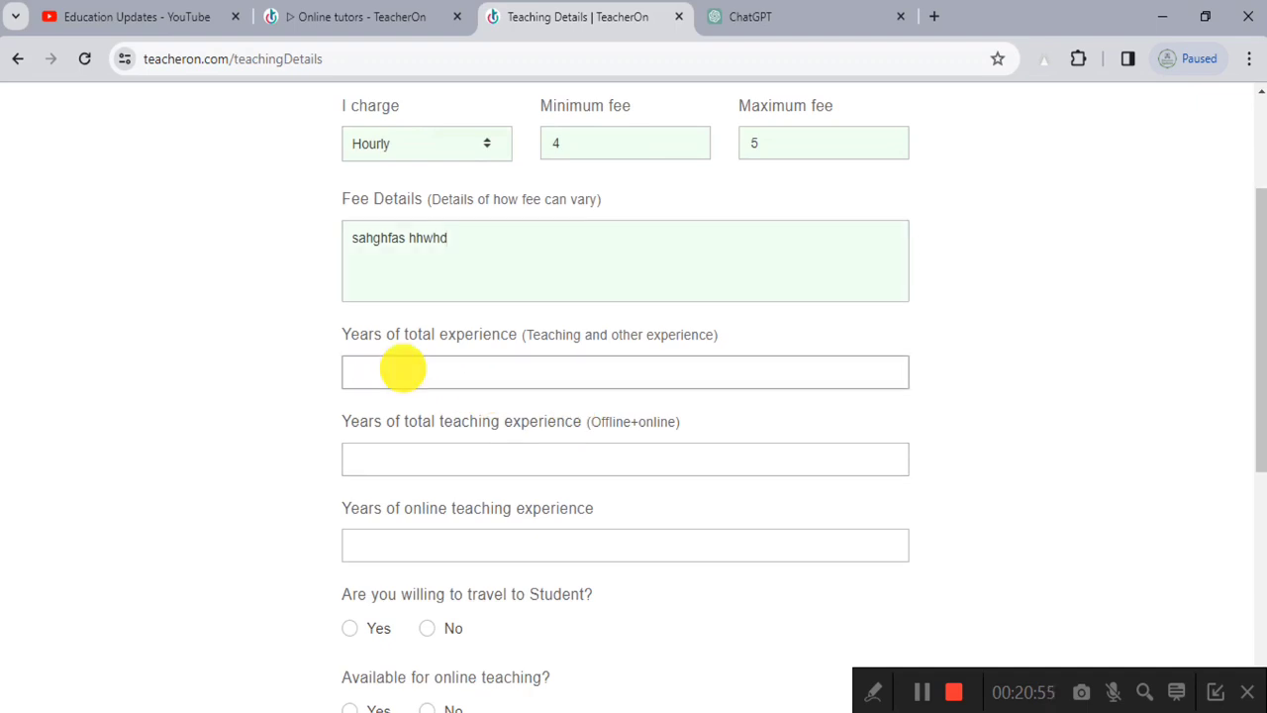
{"action": "type", "text": "1"}
{"action": "key", "text": "BackSpace"}
{"action": "type", "text": "3"}
{"action": "scroll", "coordinate": [402, 368], "scroll_direction": "down", "scroll_amount": 2}
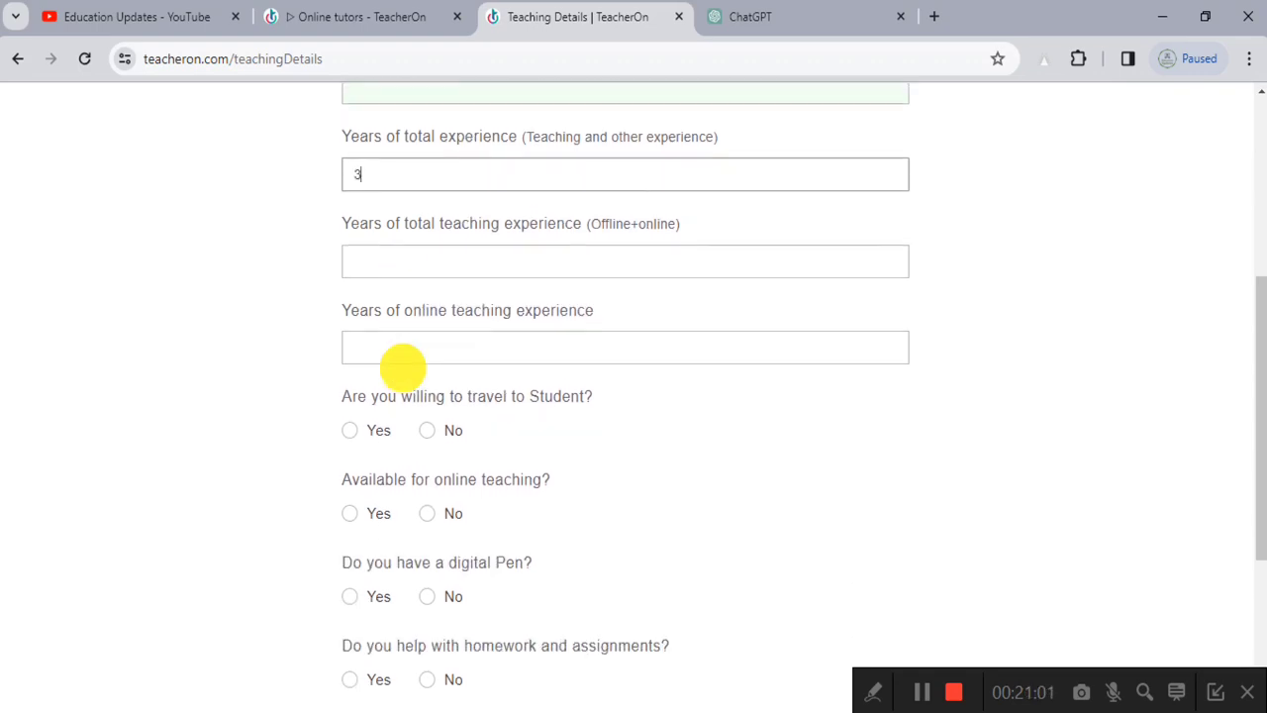
{"action": "left_click", "coordinate": [435, 261]}
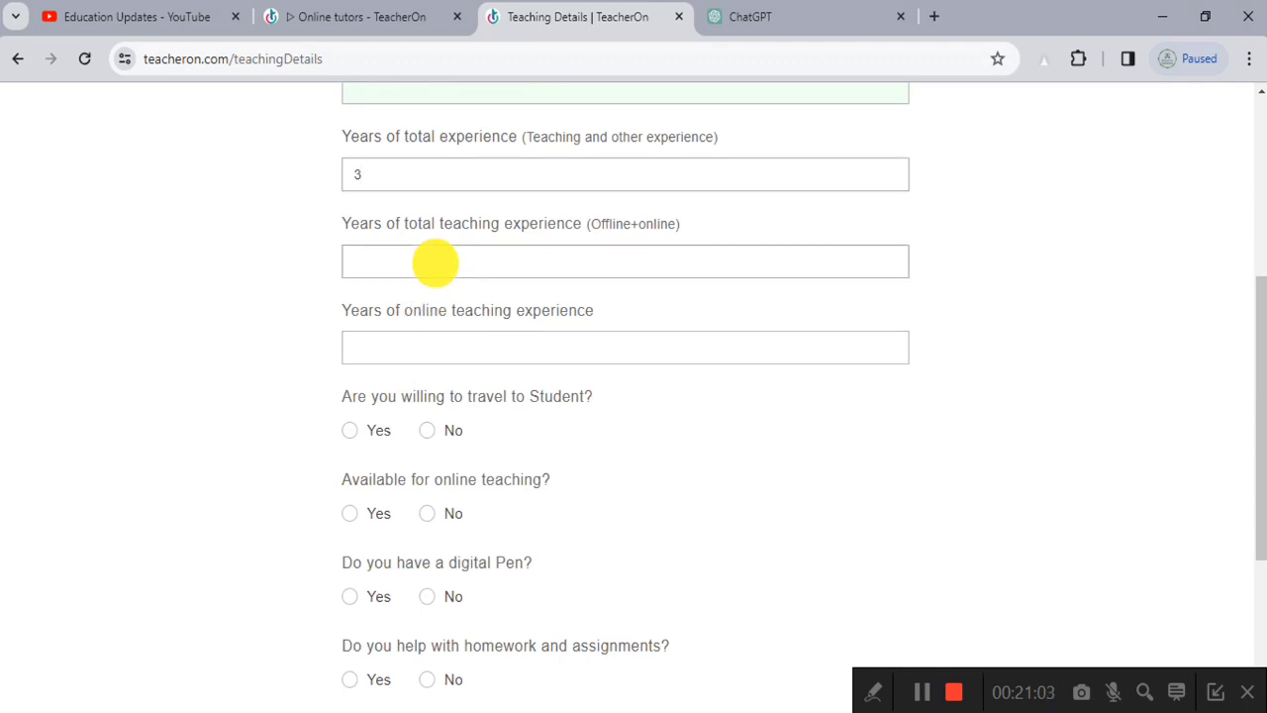
{"action": "left_click", "coordinate": [606, 163]}
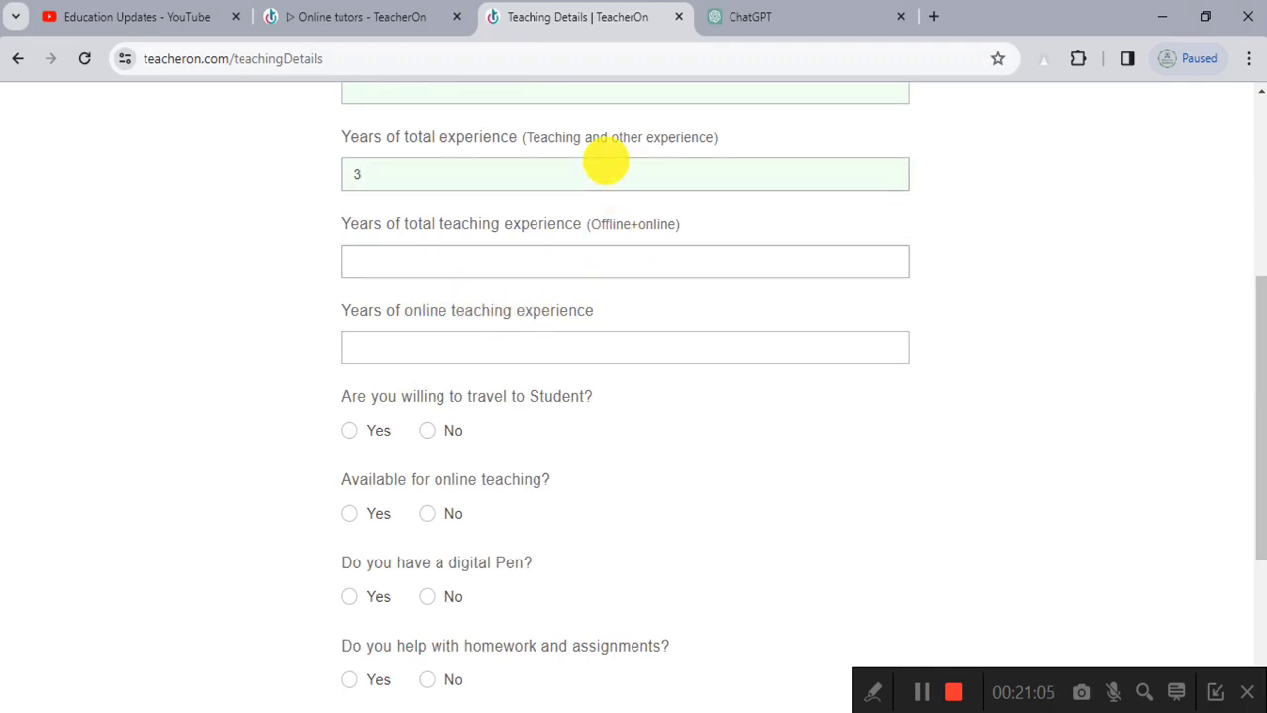
{"action": "key", "text": "Tab"}
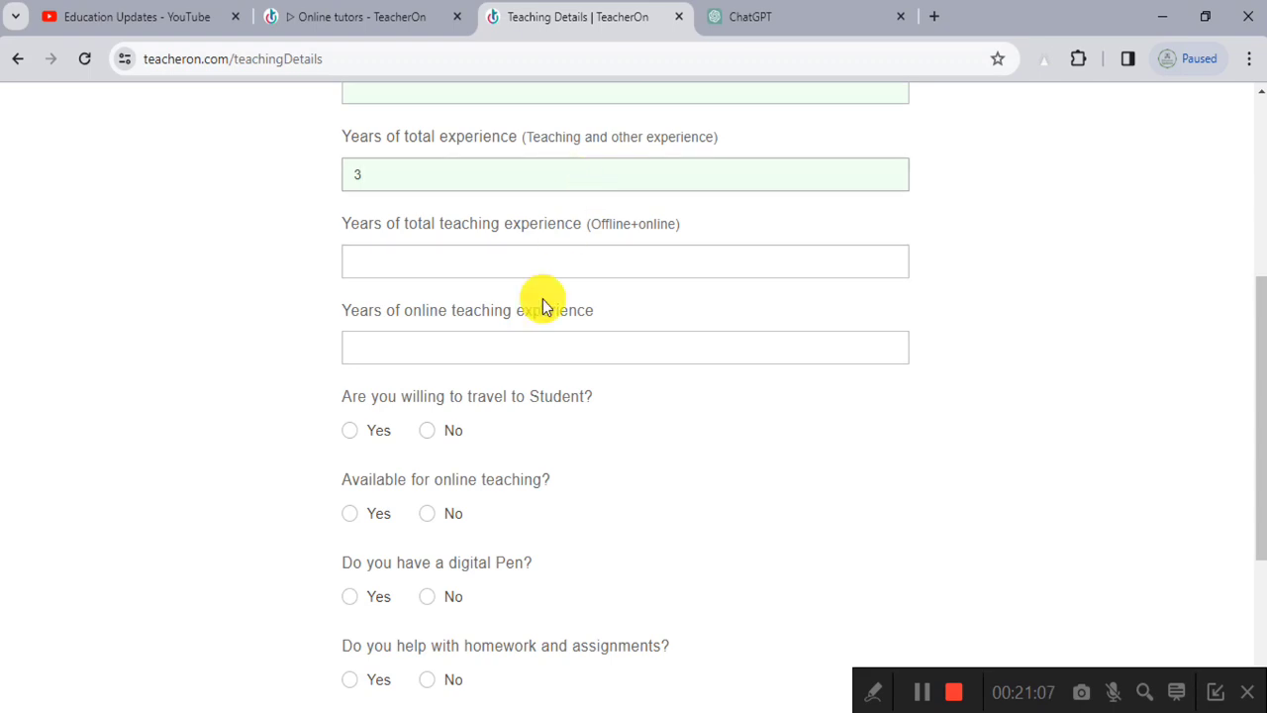
{"action": "left_click", "coordinate": [532, 263]}
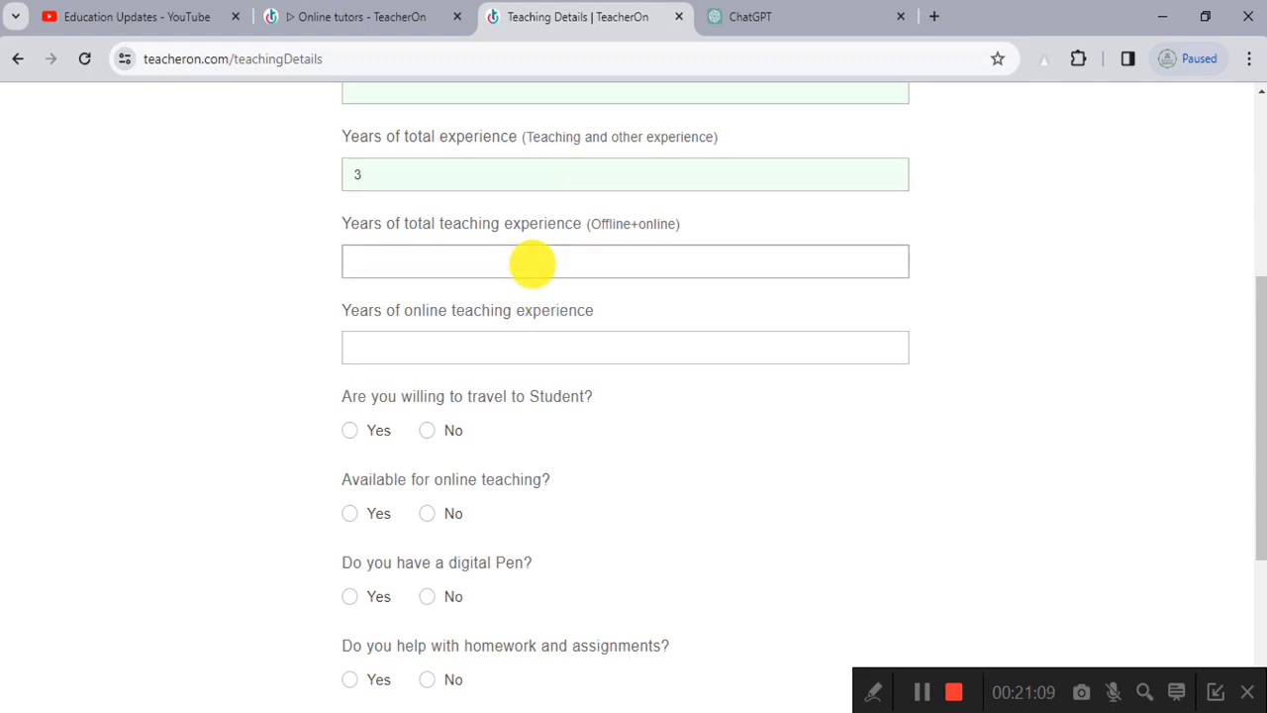
{"action": "type", "text": "3"}
{"action": "scroll", "coordinate": [534, 272], "scroll_direction": "down", "scroll_amount": 1}
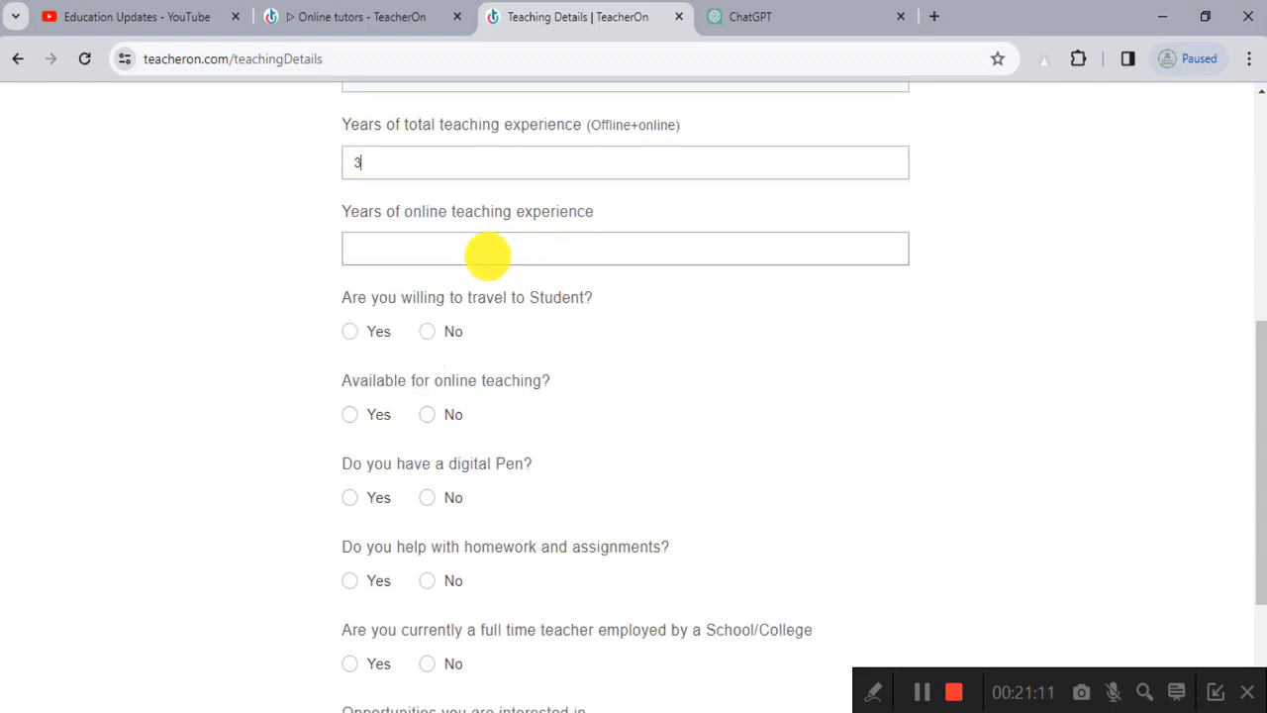
{"action": "left_click", "coordinate": [488, 256]}
{"action": "type", "text": "3"}
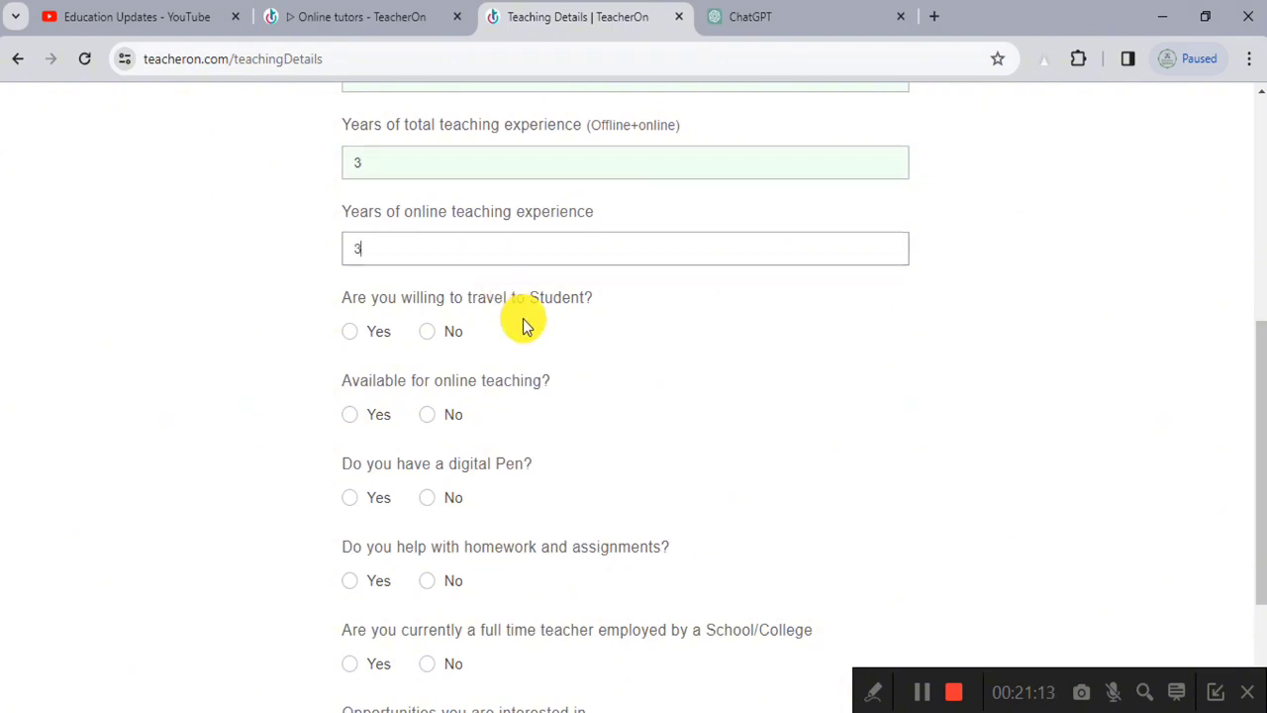
Step: Answer No to travelling to students, and Yes to online teaching, digital pen and homework help
{"action": "scroll", "coordinate": [505, 333], "scroll_direction": "down", "scroll_amount": 1}
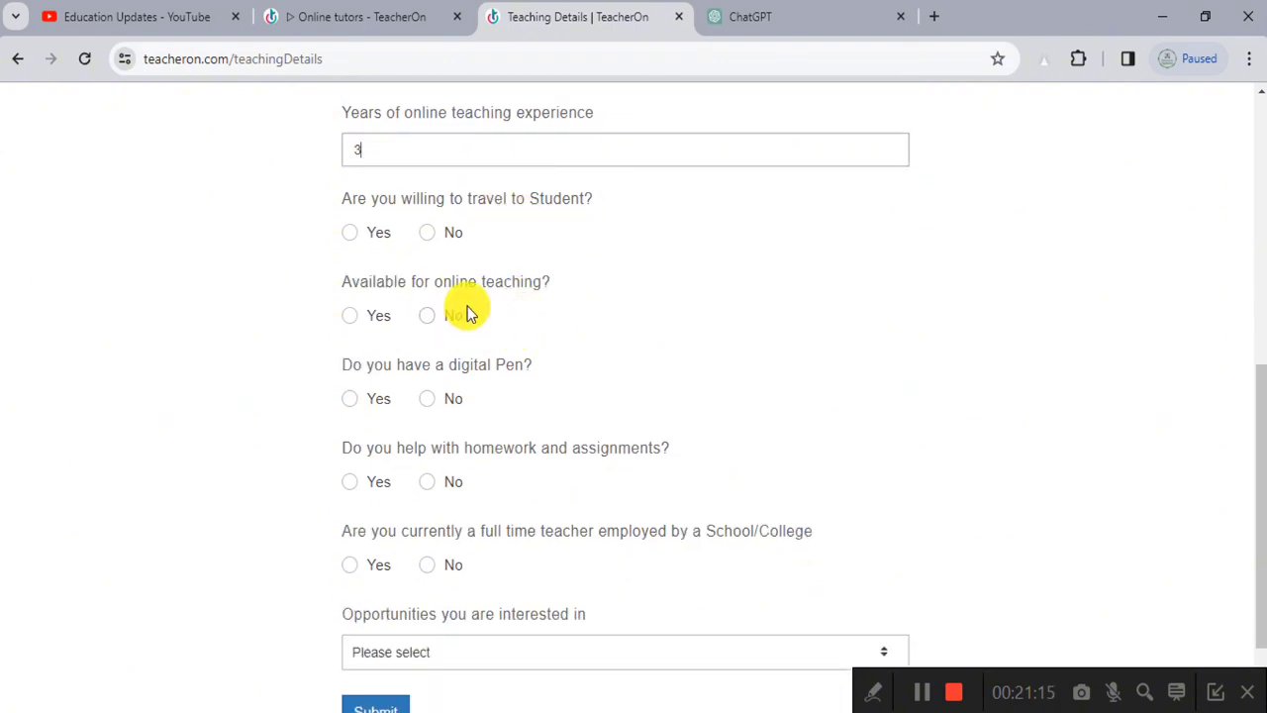
{"action": "left_click", "coordinate": [428, 232]}
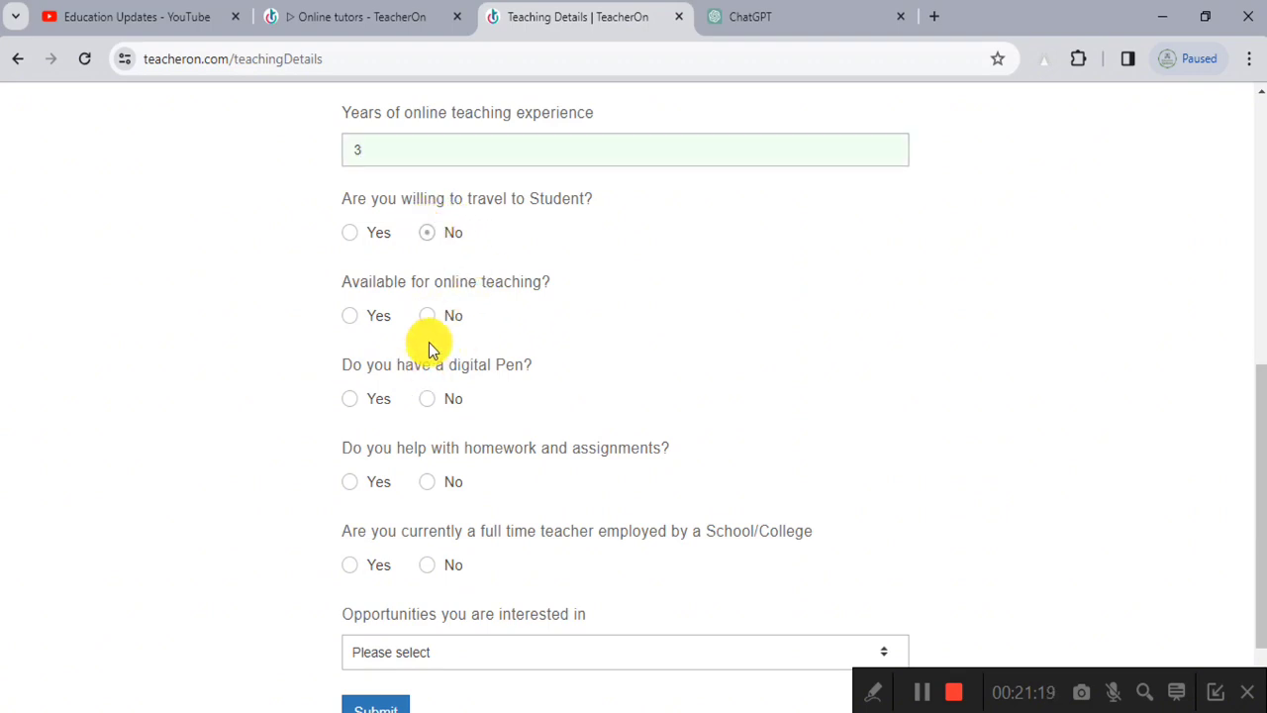
{"action": "left_click", "coordinate": [355, 319]}
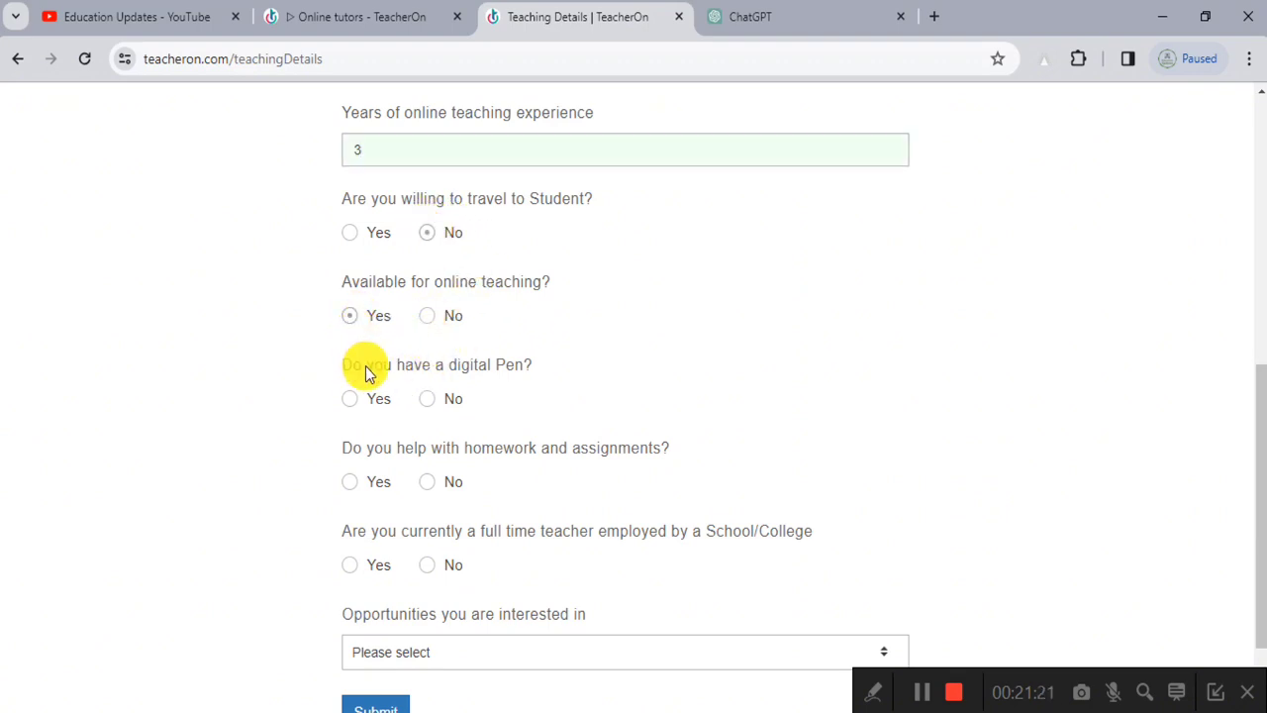
{"action": "scroll", "coordinate": [377, 366], "scroll_direction": "up", "scroll_amount": 5}
{"action": "scroll", "coordinate": [462, 405], "scroll_direction": "down", "scroll_amount": 2}
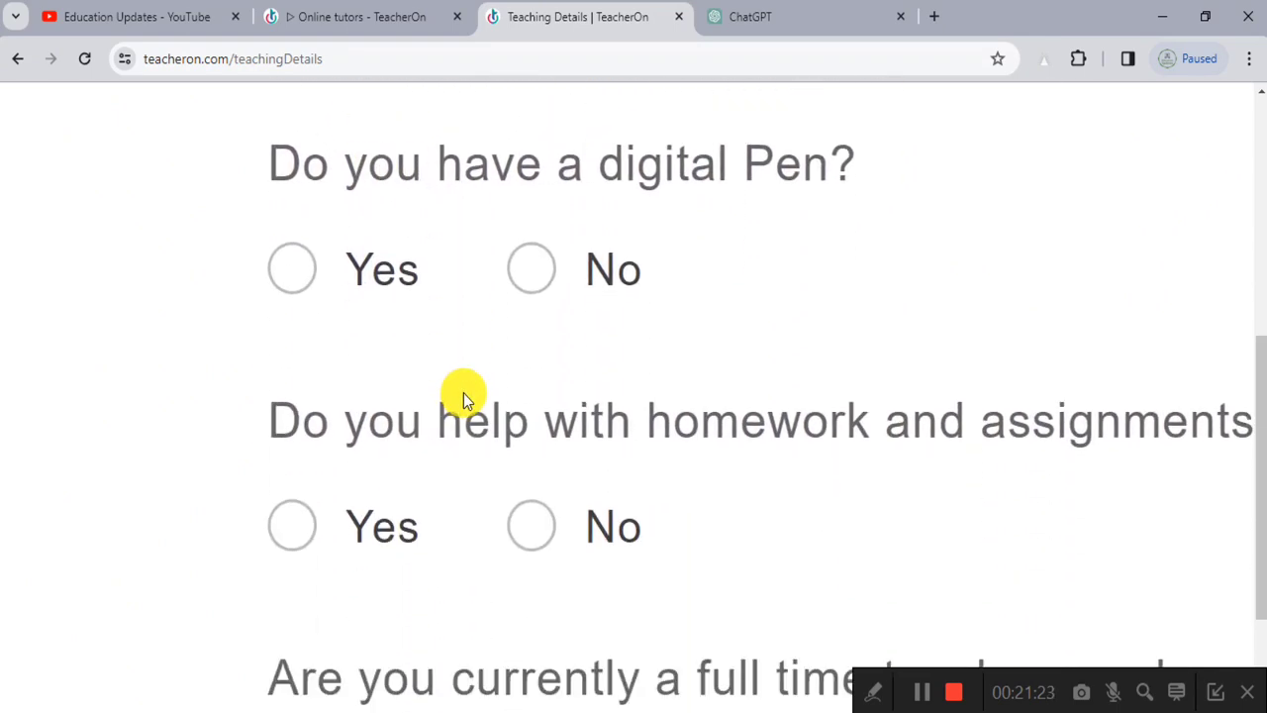
{"action": "left_click", "coordinate": [300, 272]}
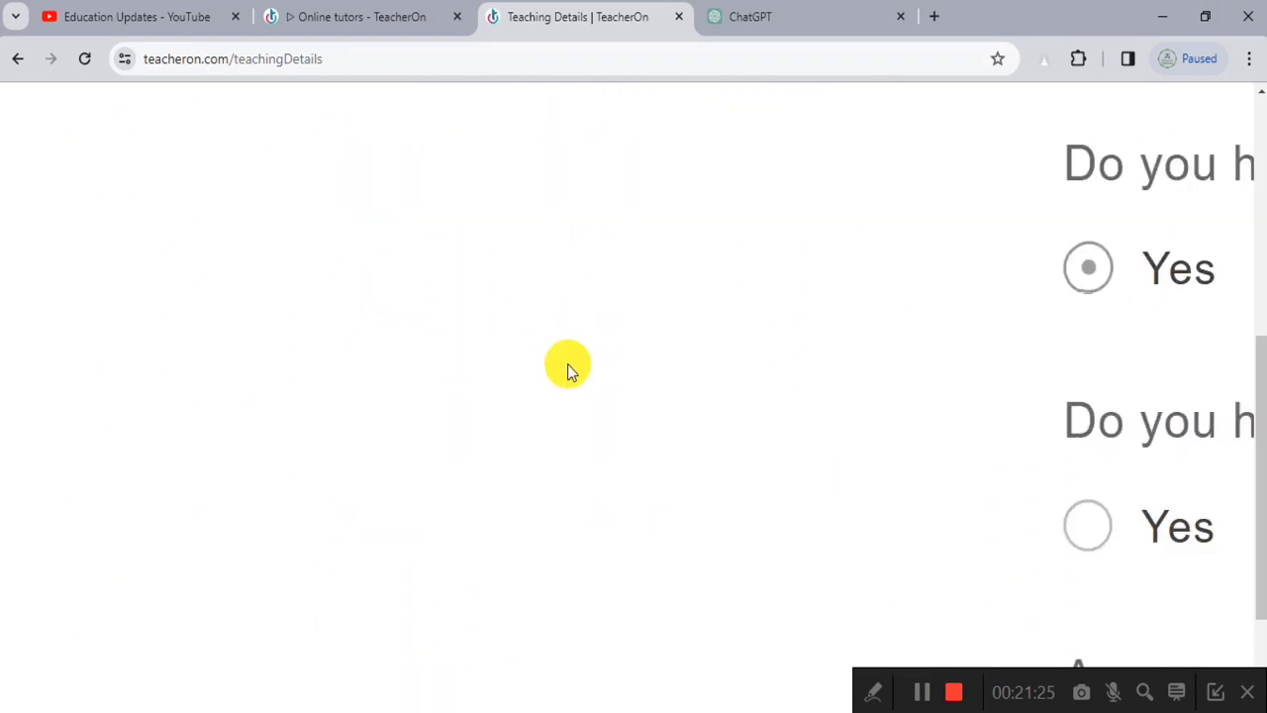
{"action": "scroll", "coordinate": [673, 383], "scroll_direction": "down", "scroll_amount": 3, "text": "ctrl"}
{"action": "scroll", "coordinate": [370, 405], "scroll_direction": "up", "scroll_amount": 4, "text": "ctrl"}
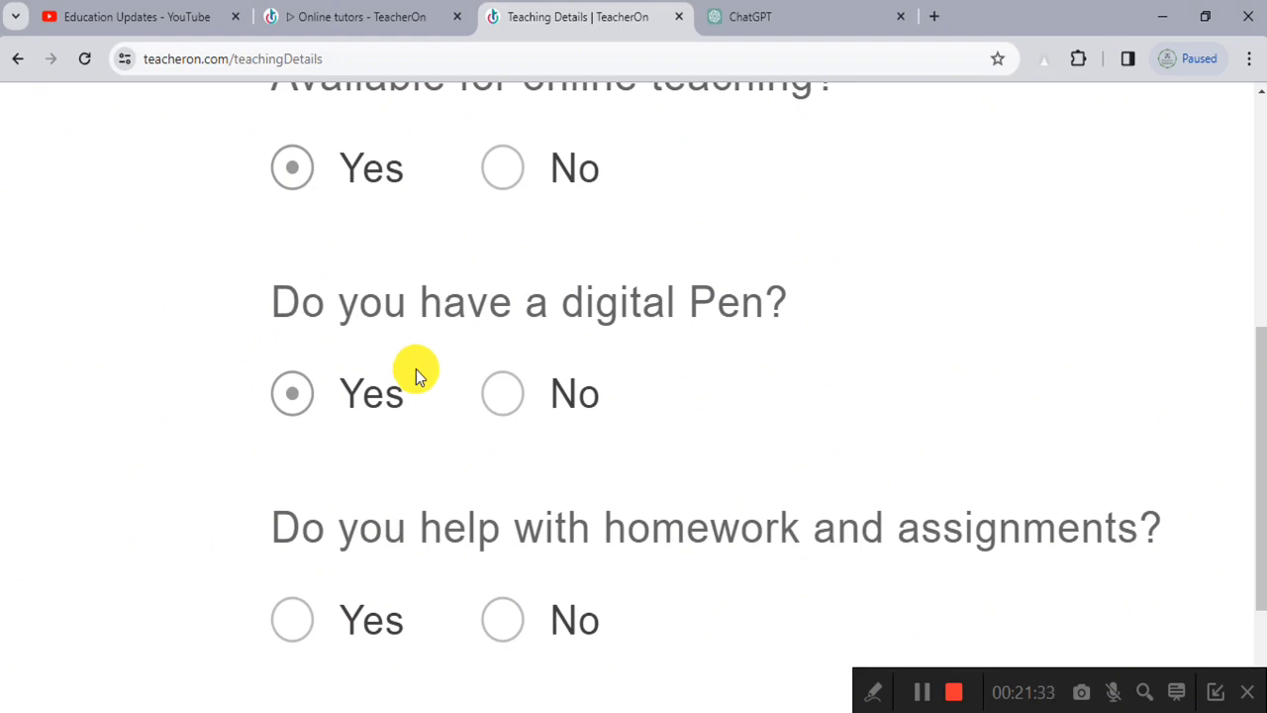
{"action": "scroll", "coordinate": [416, 369], "scroll_direction": "down", "scroll_amount": 2}
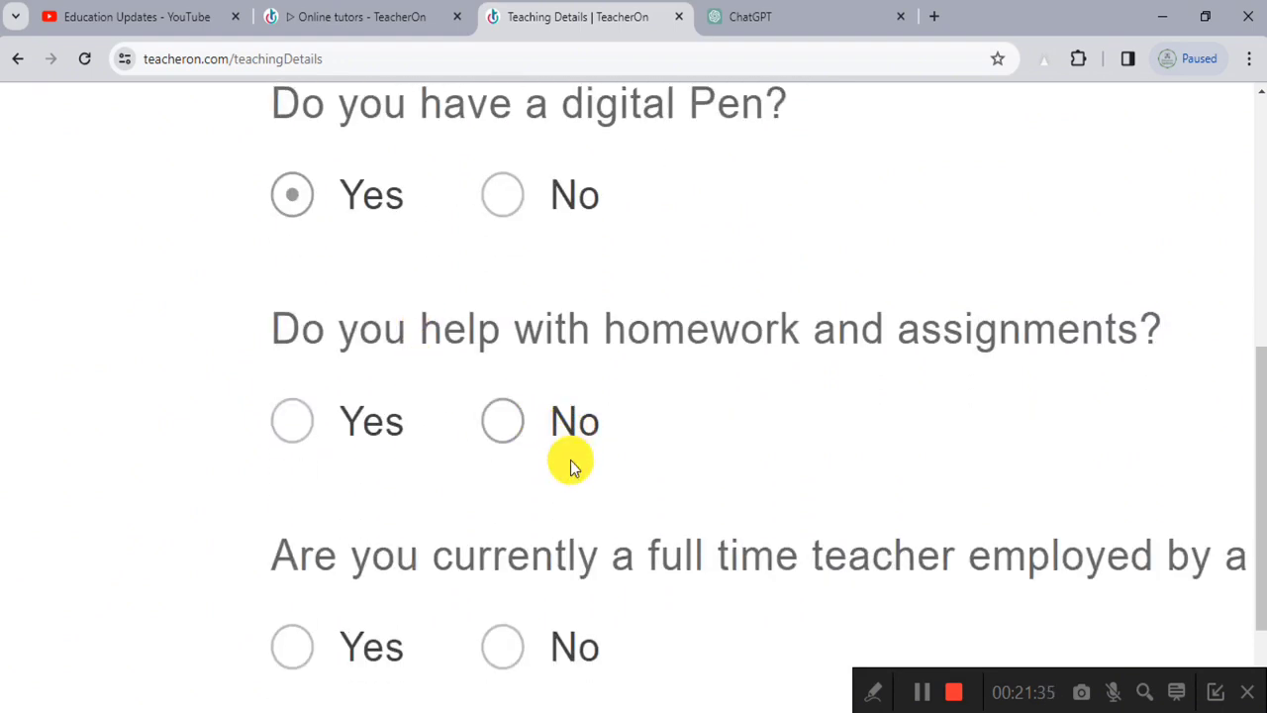
{"action": "left_click", "coordinate": [303, 421]}
Step: Answer Yes to the full-time teacher question and pick Both (Part time & Full time) opportunities
{"action": "scroll", "coordinate": [592, 454], "scroll_direction": "down", "scroll_amount": 3, "text": "ctrl"}
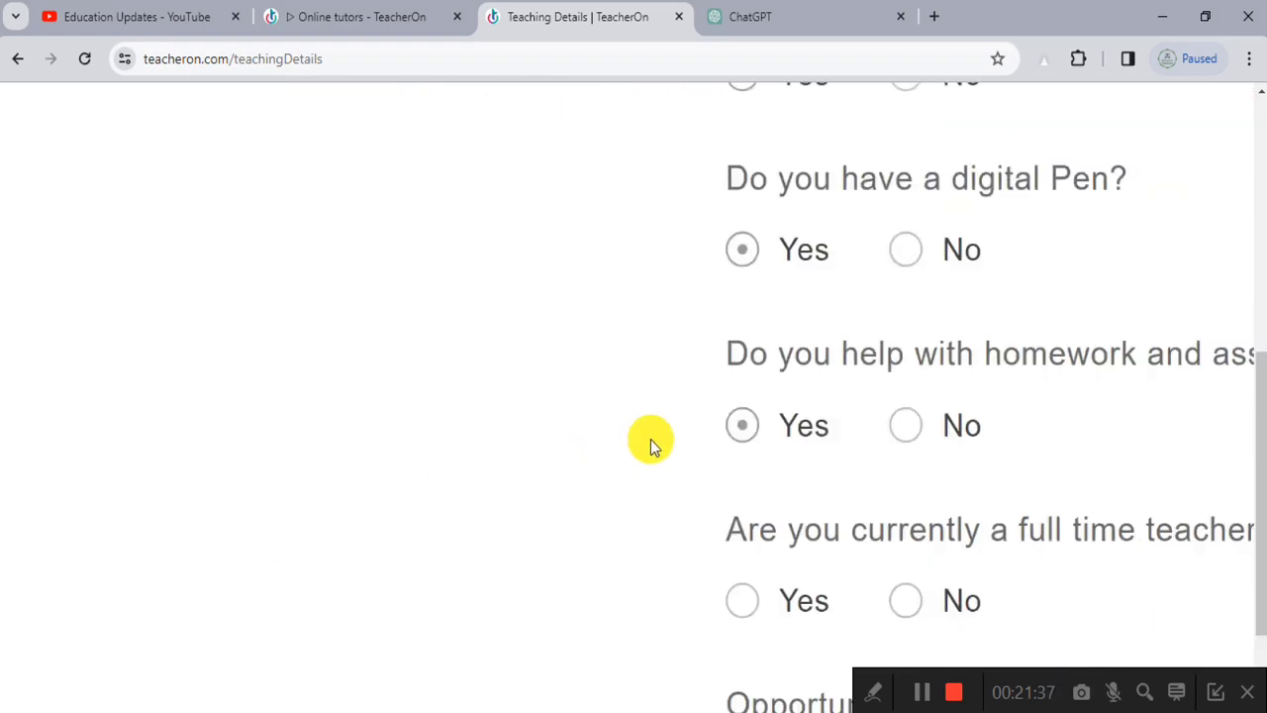
{"action": "scroll", "coordinate": [651, 439], "scroll_direction": "down", "scroll_amount": 2, "text": "ctrl"}
{"action": "scroll", "coordinate": [480, 474], "scroll_direction": "down", "scroll_amount": 1}
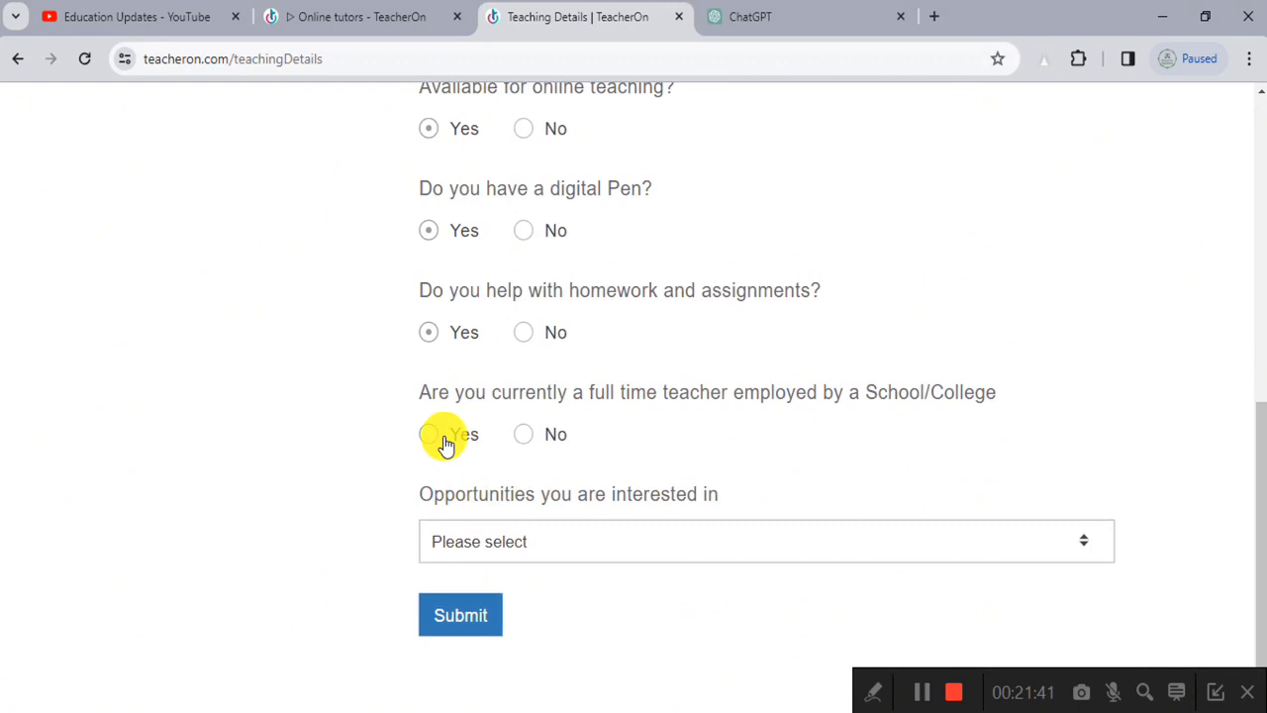
{"action": "scroll", "coordinate": [542, 439], "scroll_direction": "up", "scroll_amount": 2, "text": "ctrl"}
{"action": "left_click", "coordinate": [353, 434]}
{"action": "scroll", "coordinate": [438, 458], "scroll_direction": "down", "scroll_amount": 3, "text": "ctrl"}
{"action": "scroll", "coordinate": [528, 457], "scroll_direction": "down", "scroll_amount": 1, "text": "ctrl"}
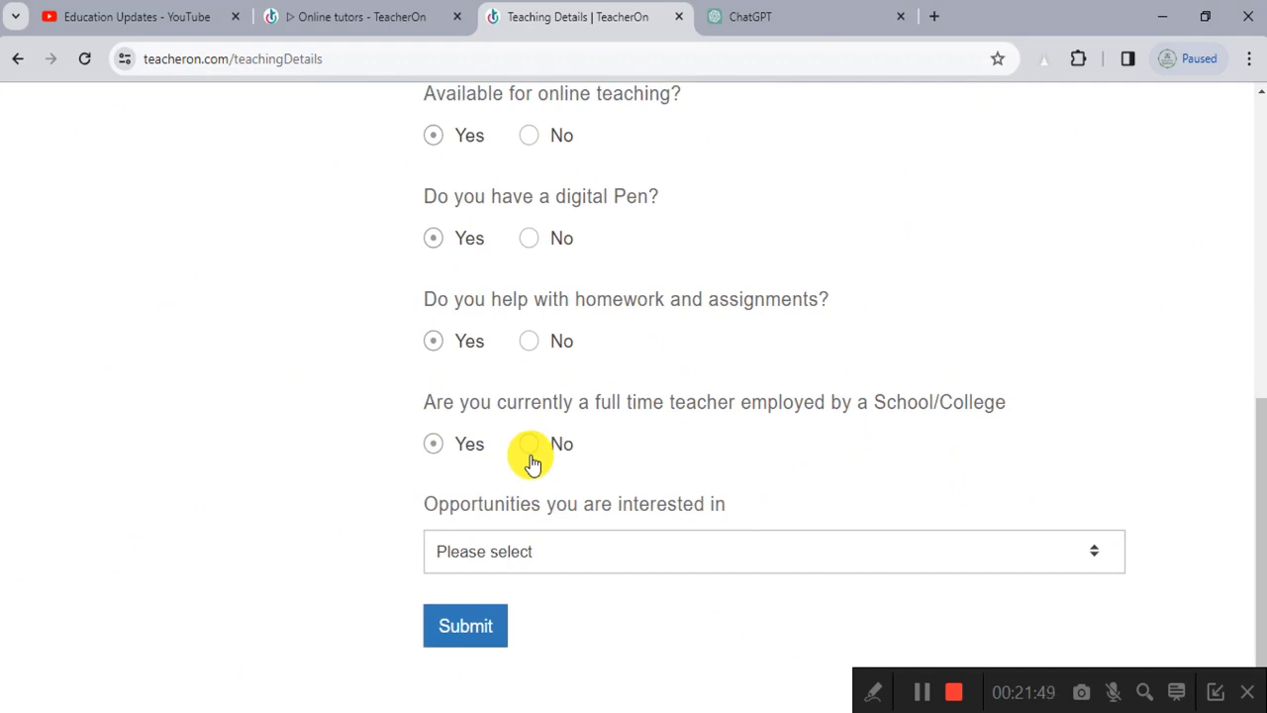
{"action": "scroll", "coordinate": [531, 462], "scroll_direction": "down", "scroll_amount": 1}
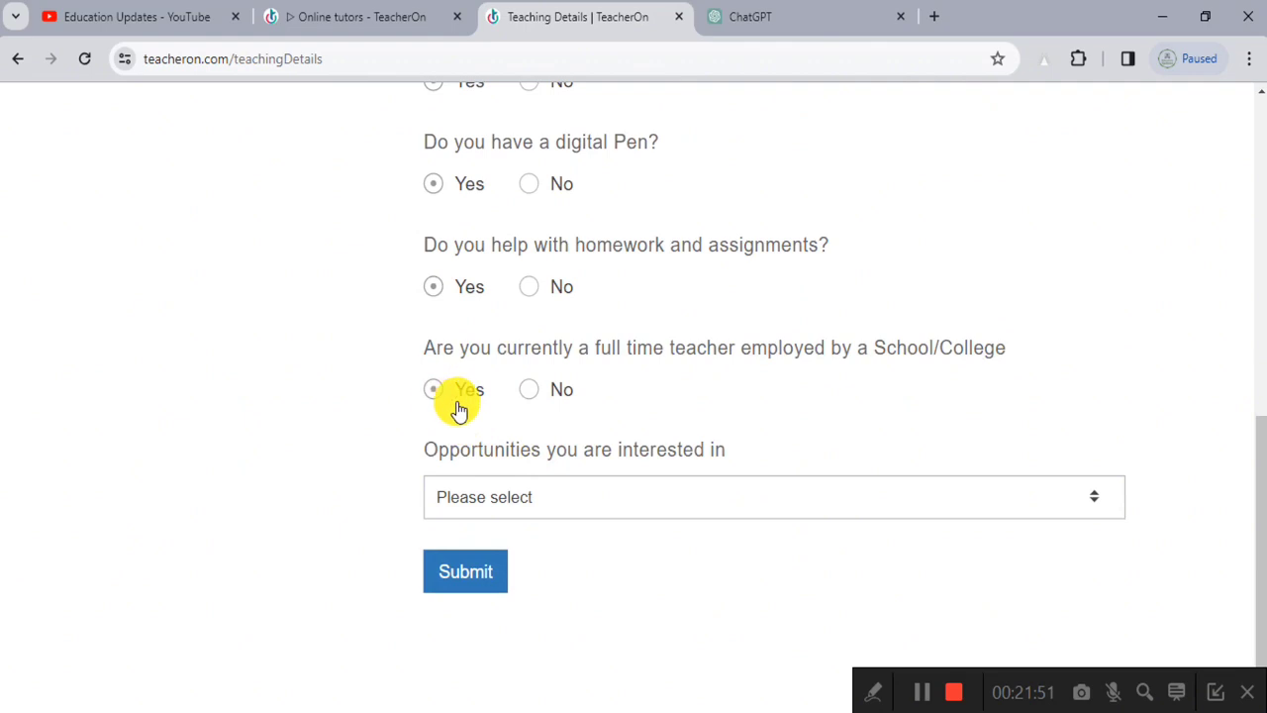
{"action": "left_click", "coordinate": [654, 495]}
{"action": "left_click", "coordinate": [653, 493]}
{"action": "left_click", "coordinate": [653, 494]}
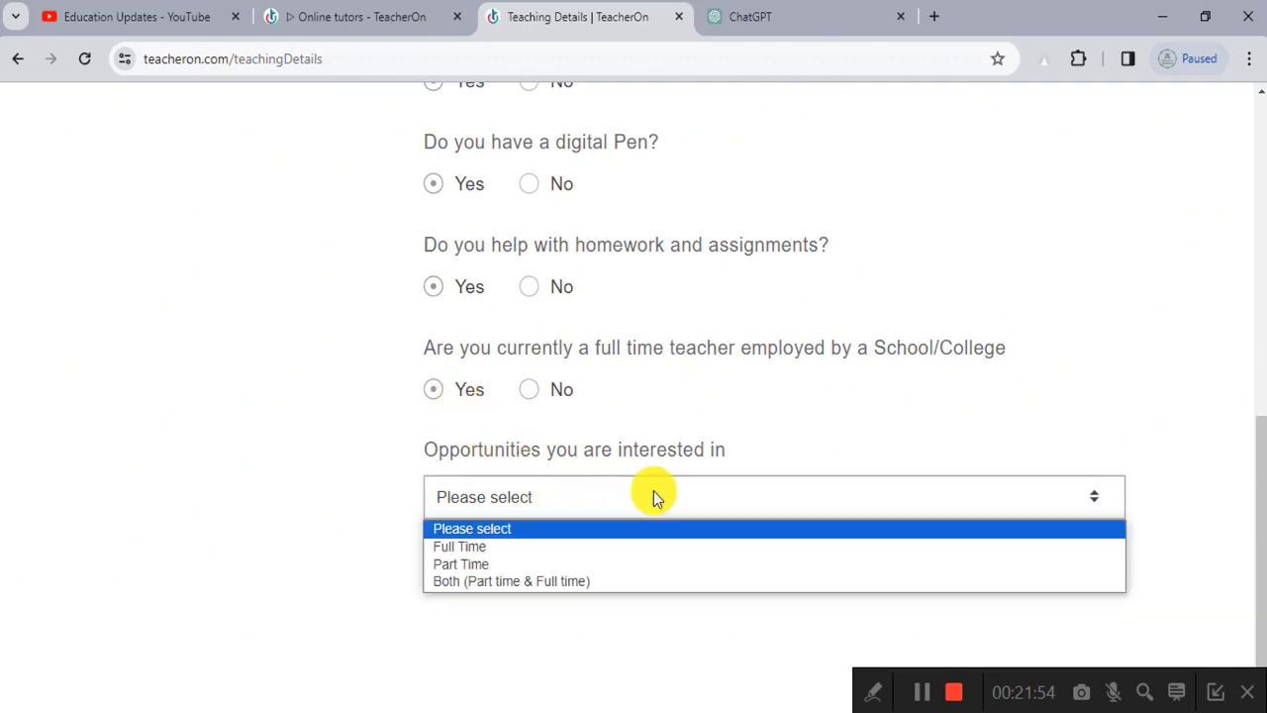
{"action": "left_click", "coordinate": [607, 583]}
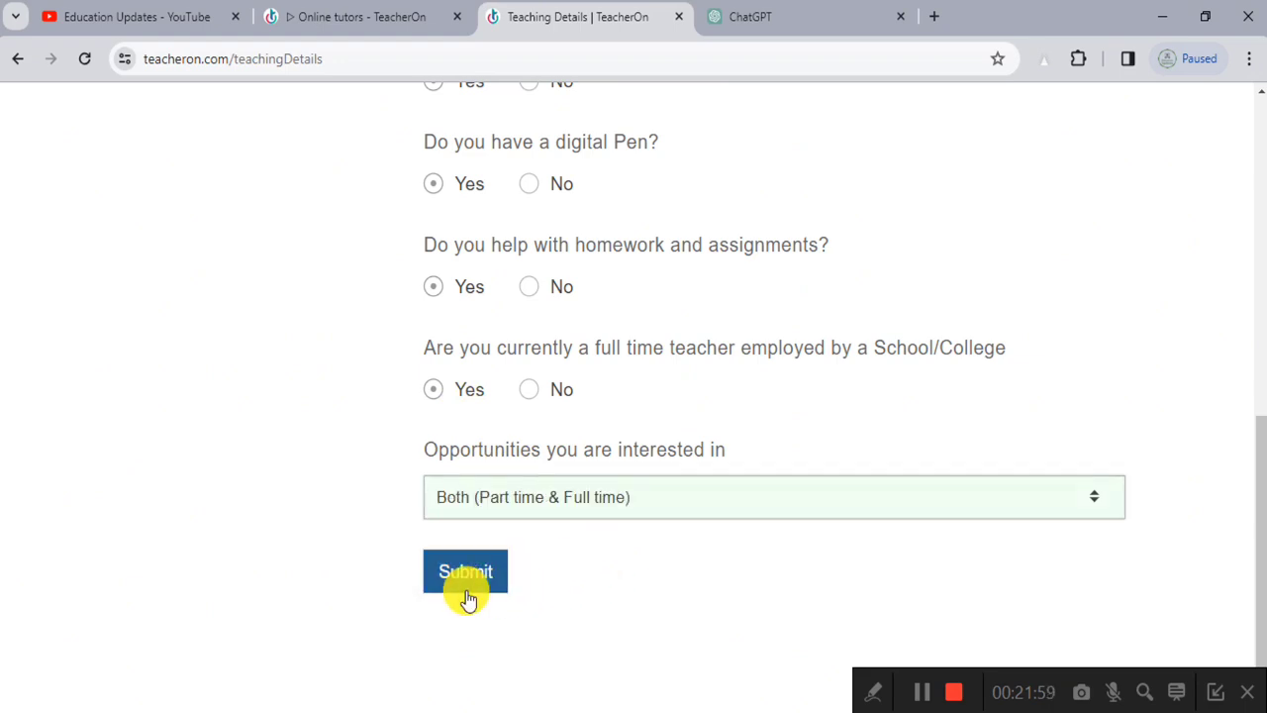
{"action": "key", "text": "ctrl+minus"}
{"action": "key", "text": "ctrl+minus"}
Step: Submit the completed Teaching Details form
{"action": "left_click", "coordinate": [384, 606]}
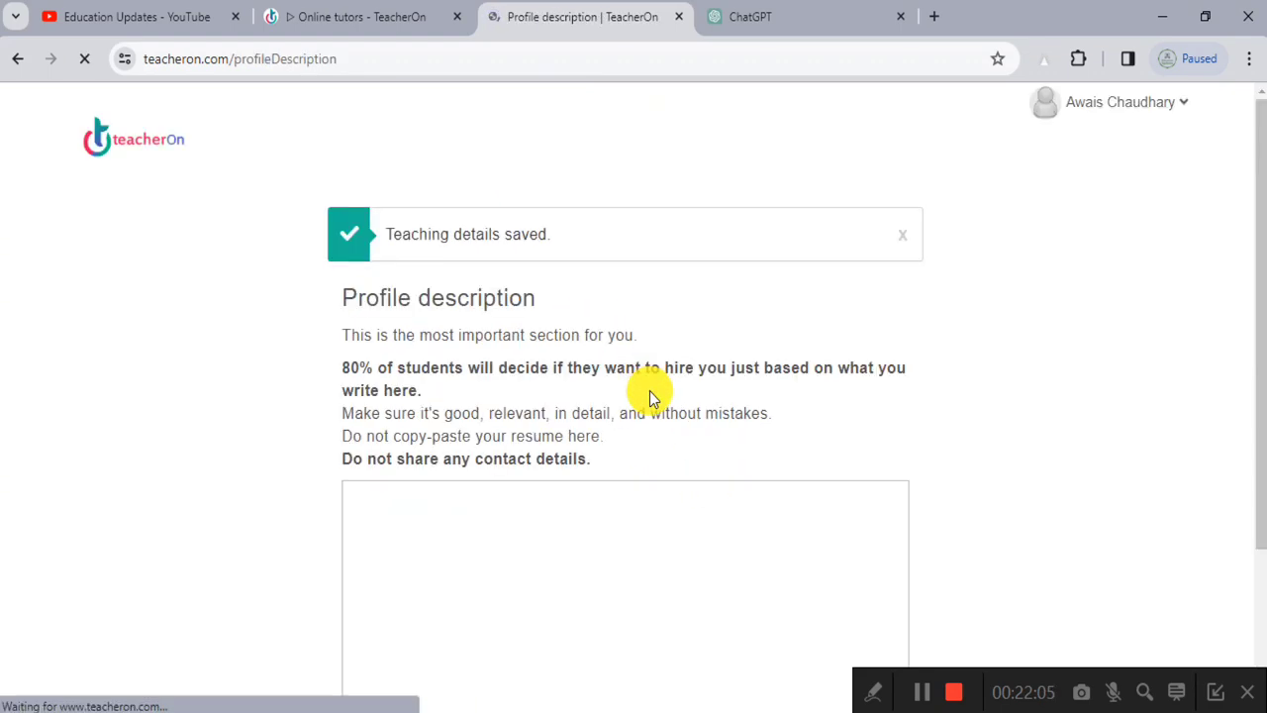
{"action": "key", "text": "ctrl+plus"}
{"action": "key", "text": "ctrl+plus"}
{"action": "key", "text": "ctrl+plus"}
{"action": "key", "text": "ctrl+plus"}
{"action": "key", "text": "ctrl+plus"}
{"action": "key", "text": "ctrl+plus"}
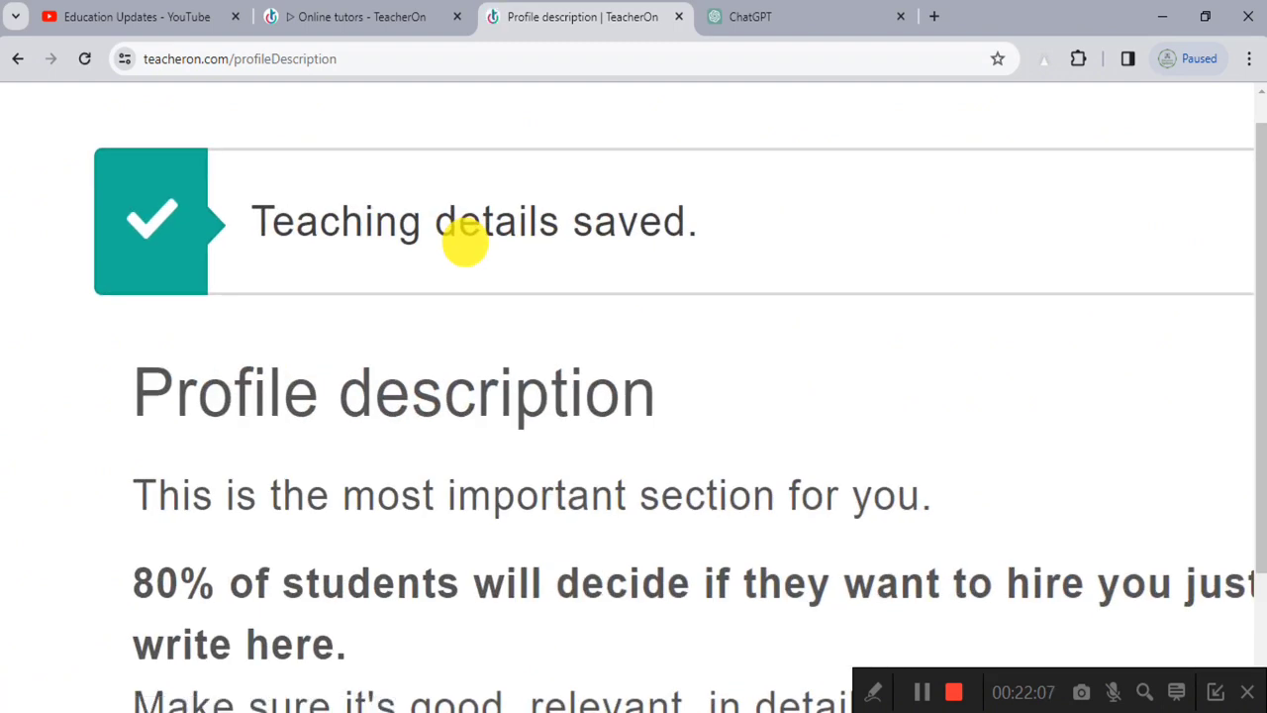
{"action": "key", "text": "ctrl+0"}
Step: Read the Profile description guidance and place the cursor in the empty description box
{"action": "scroll", "coordinate": [384, 284], "scroll_direction": "down", "scroll_amount": 1}
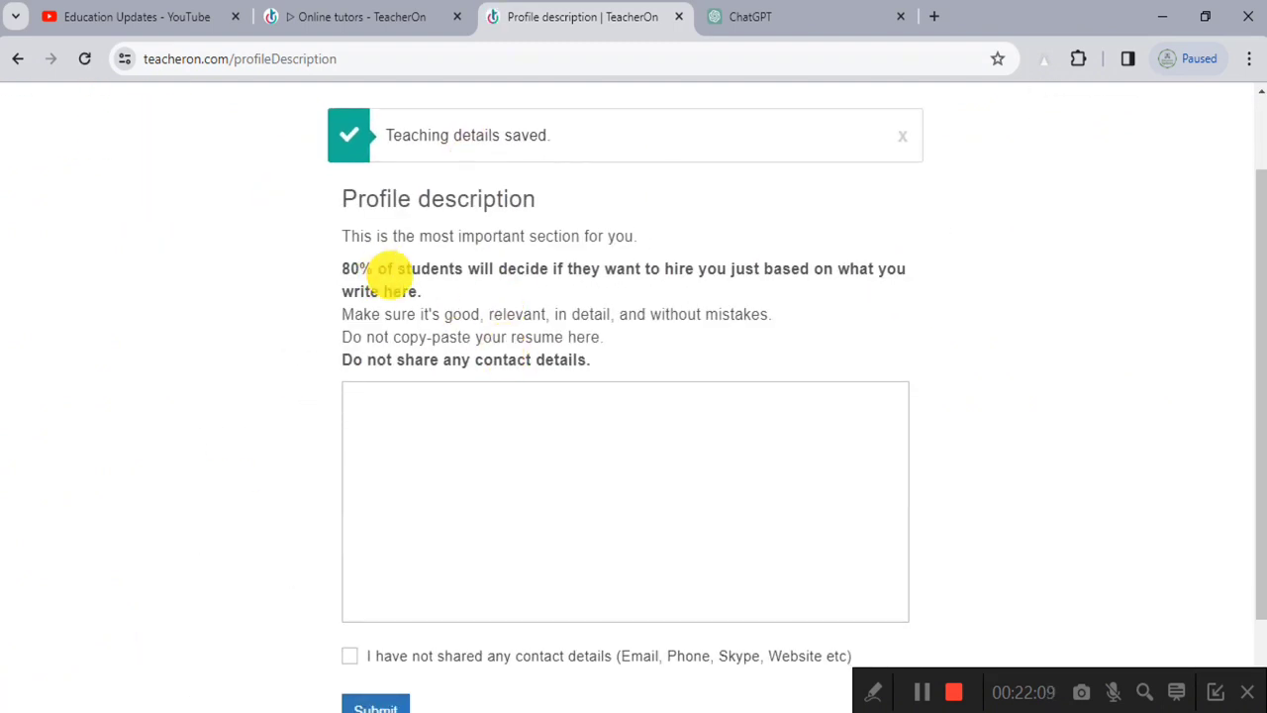
{"action": "left_click_drag", "start_coordinate": [384, 284], "coordinate": [660, 291]}
{"action": "left_click", "coordinate": [662, 296]}
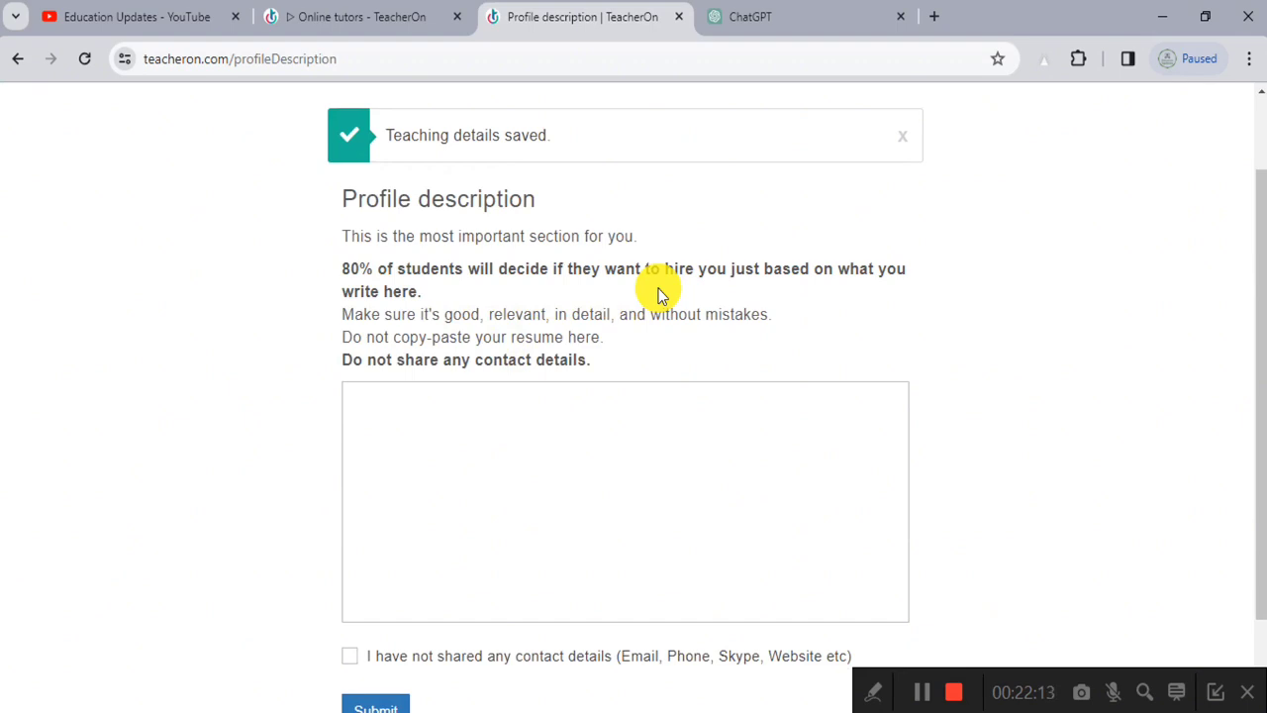
{"action": "key", "text": "ctrl+plus"}
{"action": "key", "text": "ctrl+plus"}
{"action": "key", "text": "ctrl+plus"}
{"action": "key", "text": "ctrl+plus"}
{"action": "key", "text": "ctrl+plus"}
{"action": "key", "text": "ctrl+plus"}
{"action": "left_click_drag", "start_coordinate": [283, 238], "coordinate": [578, 264]}
{"action": "key", "text": "ctrl+minus"}
{"action": "key", "text": "ctrl+minus"}
{"action": "key", "text": "ctrl+0"}
{"action": "scroll", "coordinate": [742, 267], "scroll_direction": "down", "scroll_amount": 1}
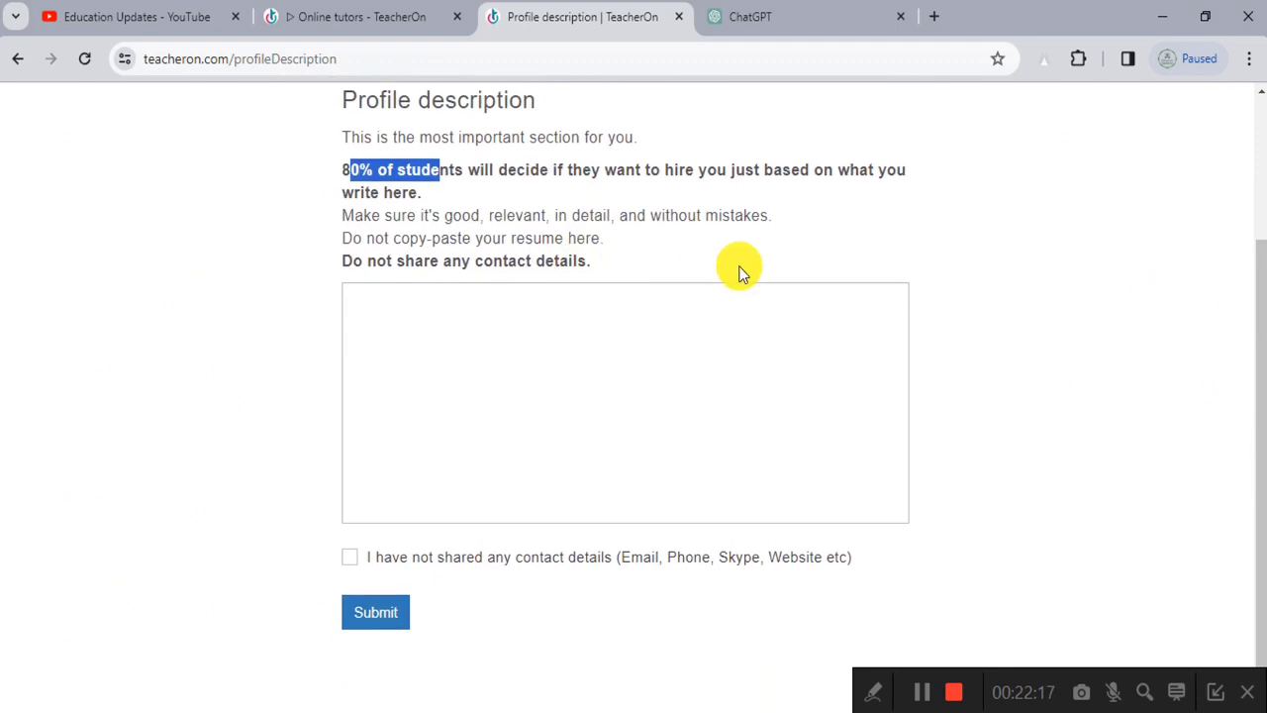
{"action": "left_click", "coordinate": [657, 400]}
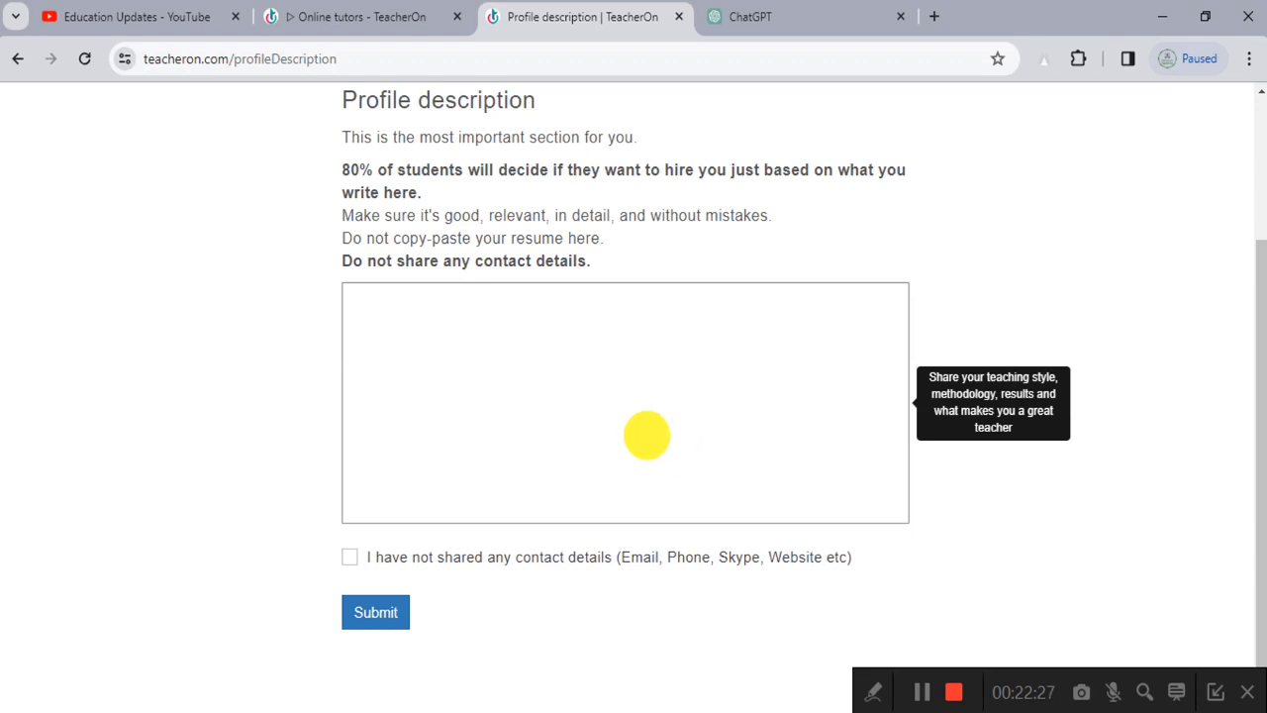
{"action": "scroll", "coordinate": [347, 207], "scroll_direction": "up", "scroll_amount": 5}
{"action": "left_click_drag", "start_coordinate": [309, 204], "coordinate": [673, 205]}
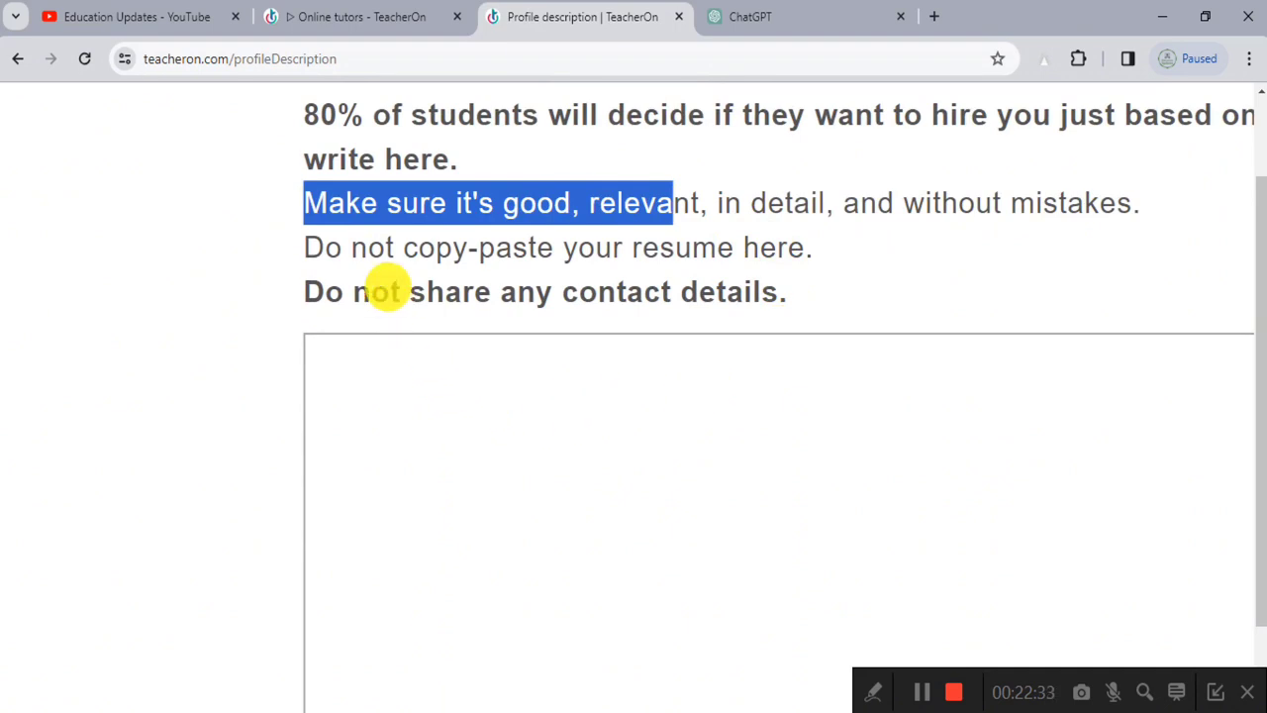
{"action": "scroll", "coordinate": [684, 360], "scroll_direction": "down", "scroll_amount": 2}
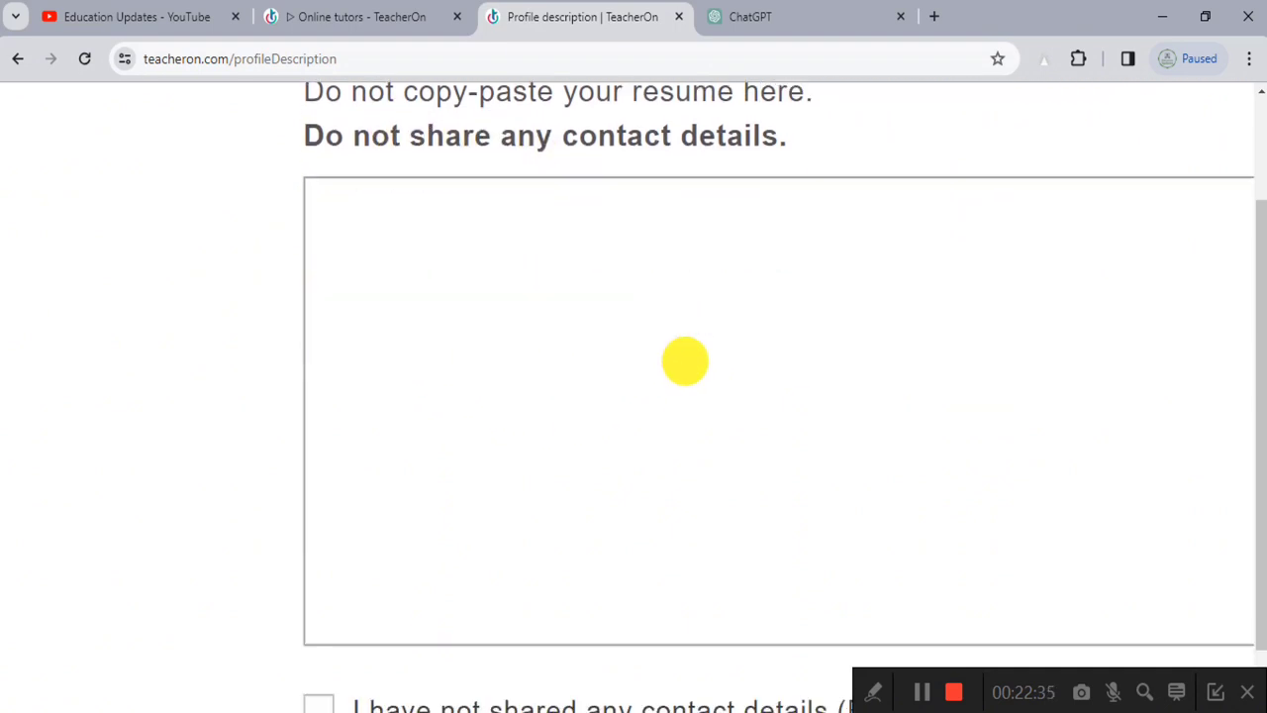
{"action": "scroll", "coordinate": [579, 359], "scroll_direction": "up", "scroll_amount": 1}
{"action": "key", "text": "ctrl+minus"}
{"action": "key", "text": "ctrl+minus"}
{"action": "key", "text": "ctrl+minus"}
{"action": "key", "text": "ctrl+minus"}
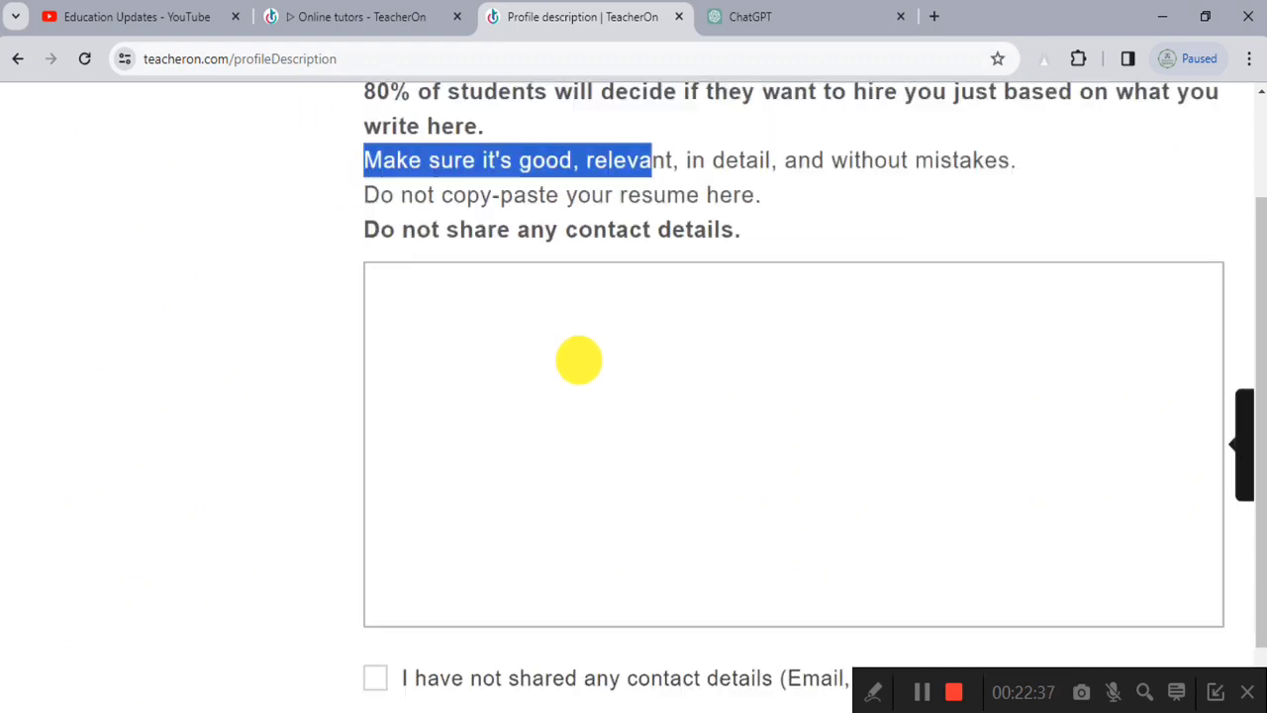
{"action": "left_click", "coordinate": [635, 422]}
{"action": "key", "text": "ctrl+plus"}
{"action": "key", "text": "ctrl+plus"}
{"action": "key", "text": "ctrl+minus"}
{"action": "key", "text": "ctrl+minus"}
{"action": "key", "text": "ctrl+minus"}
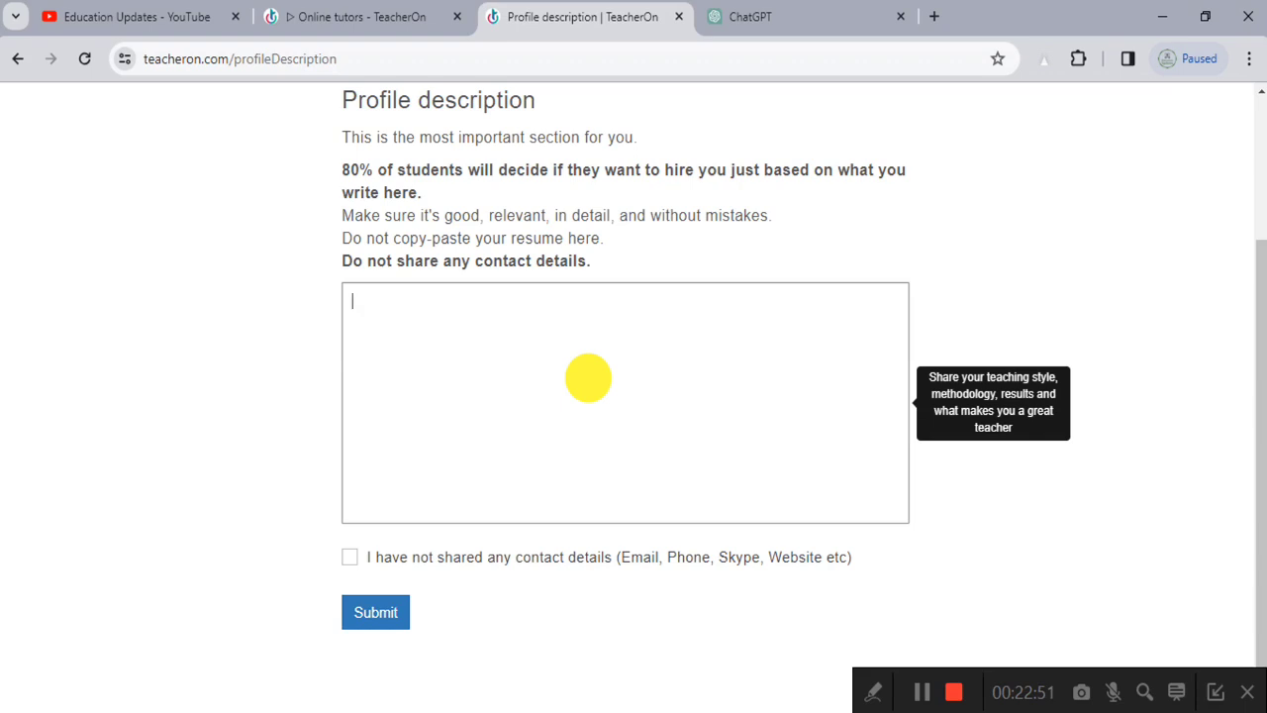
Step: Select ChatGPT's whole computer science teacher Profile Overview answer and copy it
{"action": "left_click", "coordinate": [921, 692]}
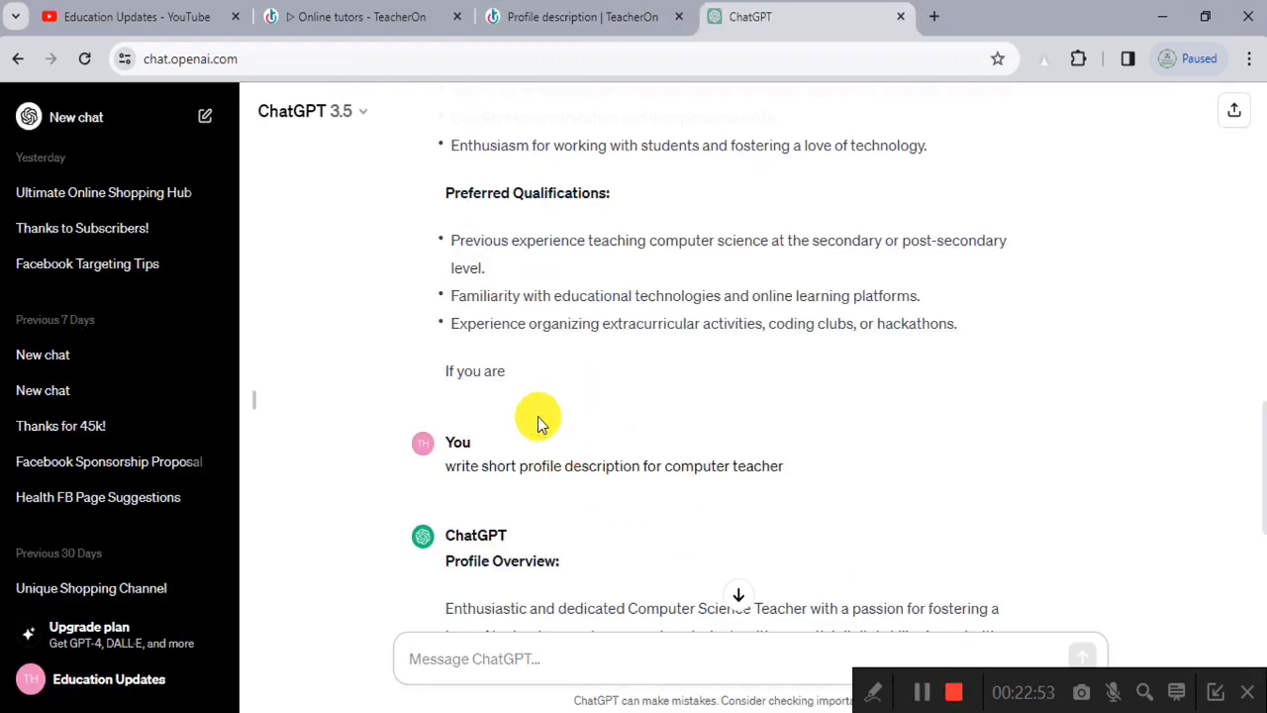
{"action": "scroll", "coordinate": [537, 416], "scroll_direction": "up", "scroll_amount": 5}
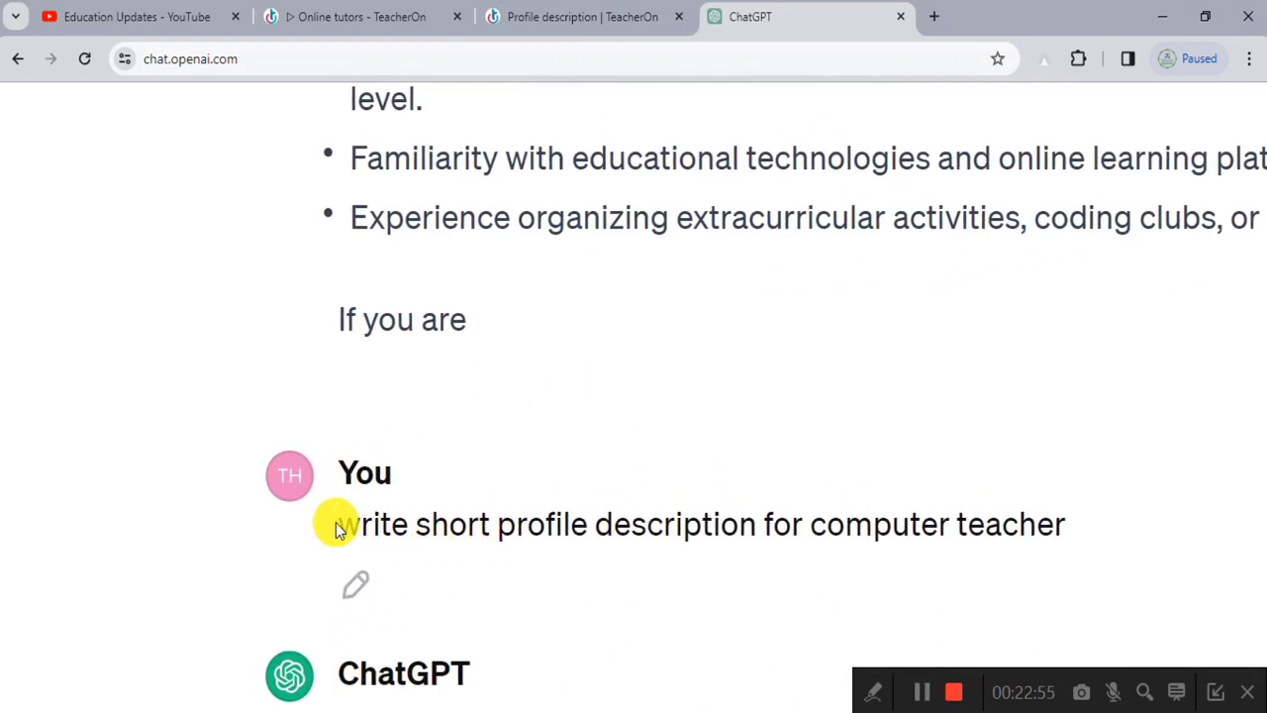
{"action": "left_click_drag", "start_coordinate": [337, 525], "coordinate": [653, 501]}
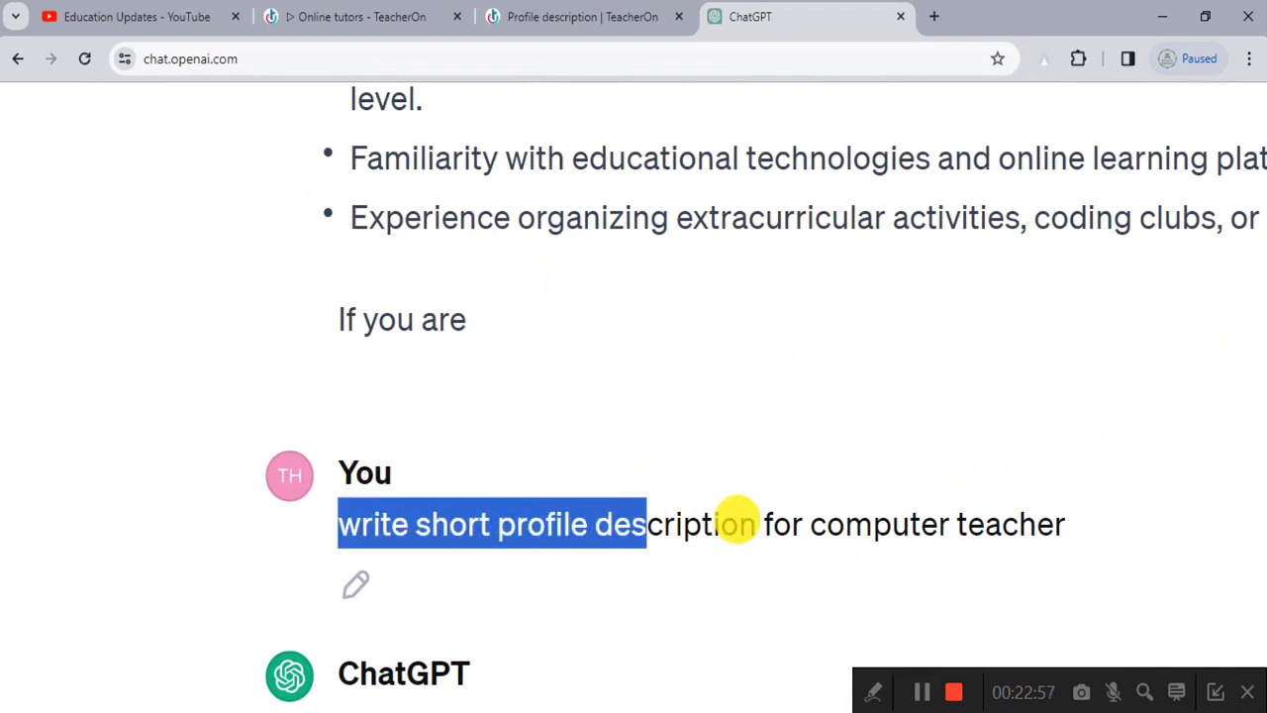
{"action": "left_click", "coordinate": [785, 532]}
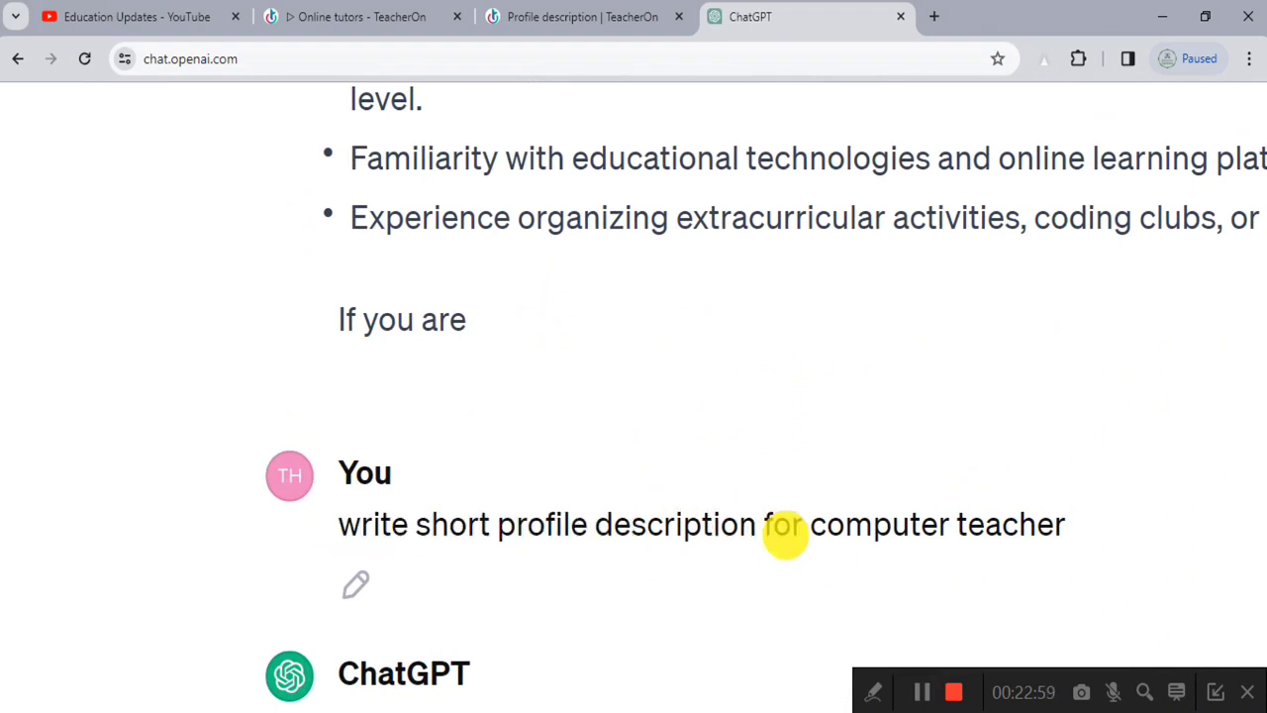
{"action": "scroll", "coordinate": [786, 535], "scroll_direction": "down", "scroll_amount": 5}
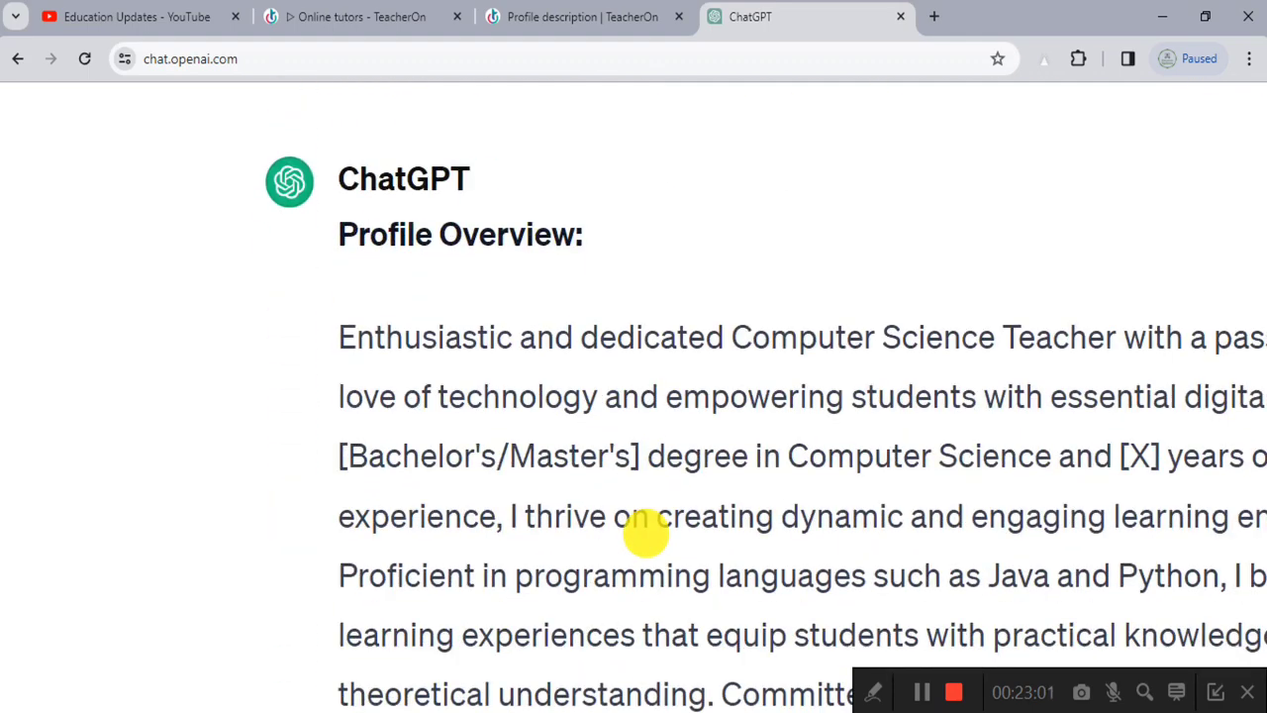
{"action": "scroll", "coordinate": [786, 481], "scroll_direction": "down", "scroll_amount": 2}
{"action": "scroll", "coordinate": [785, 479], "scroll_direction": "down", "scroll_amount": 2}
{"action": "scroll", "coordinate": [1002, 487], "scroll_direction": "down", "scroll_amount": 3}
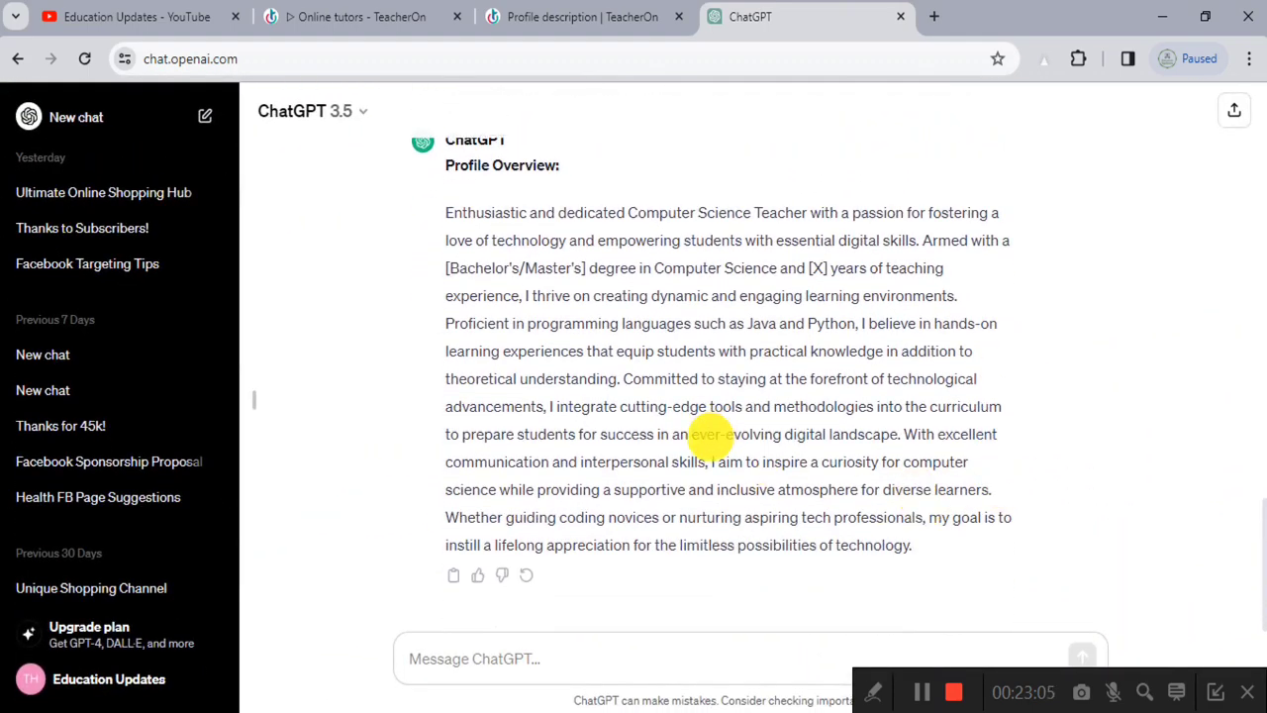
{"action": "left_click_drag", "start_coordinate": [442, 214], "coordinate": [965, 480]}
{"action": "left_click", "coordinate": [971, 481]}
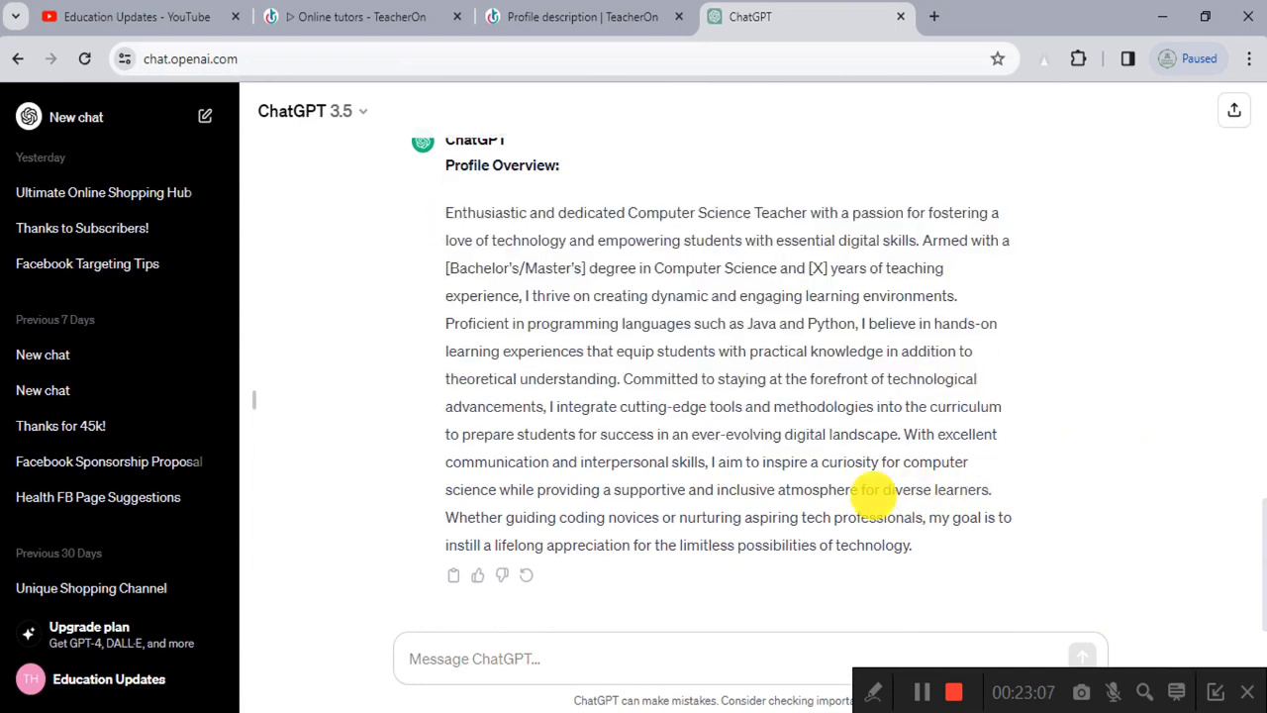
{"action": "left_click_drag", "start_coordinate": [446, 212], "coordinate": [1032, 545]}
{"action": "key", "text": "ctrl+c"}
{"action": "right_click", "coordinate": [818, 400]}
{"action": "left_click", "coordinate": [827, 406]}
Step: Paste the copied overview into the TeacherOn profile description box
{"action": "left_click", "coordinate": [582, 17]}
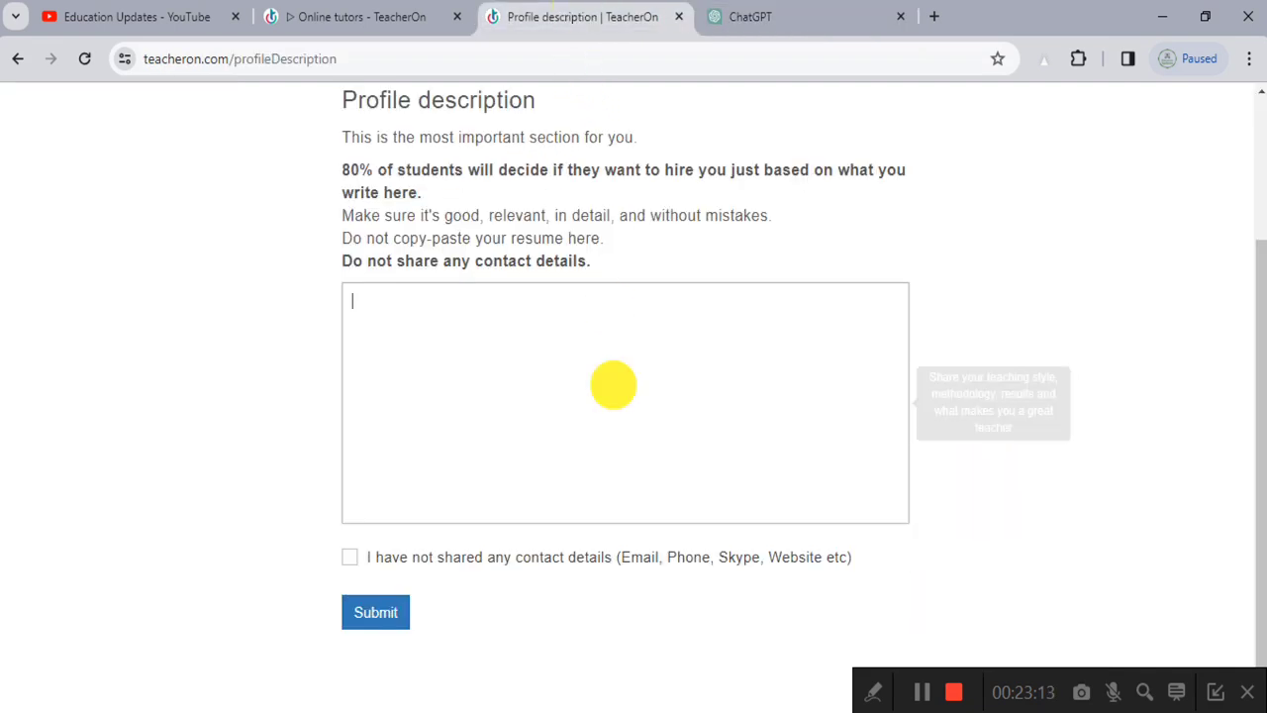
{"action": "left_click", "coordinate": [502, 406]}
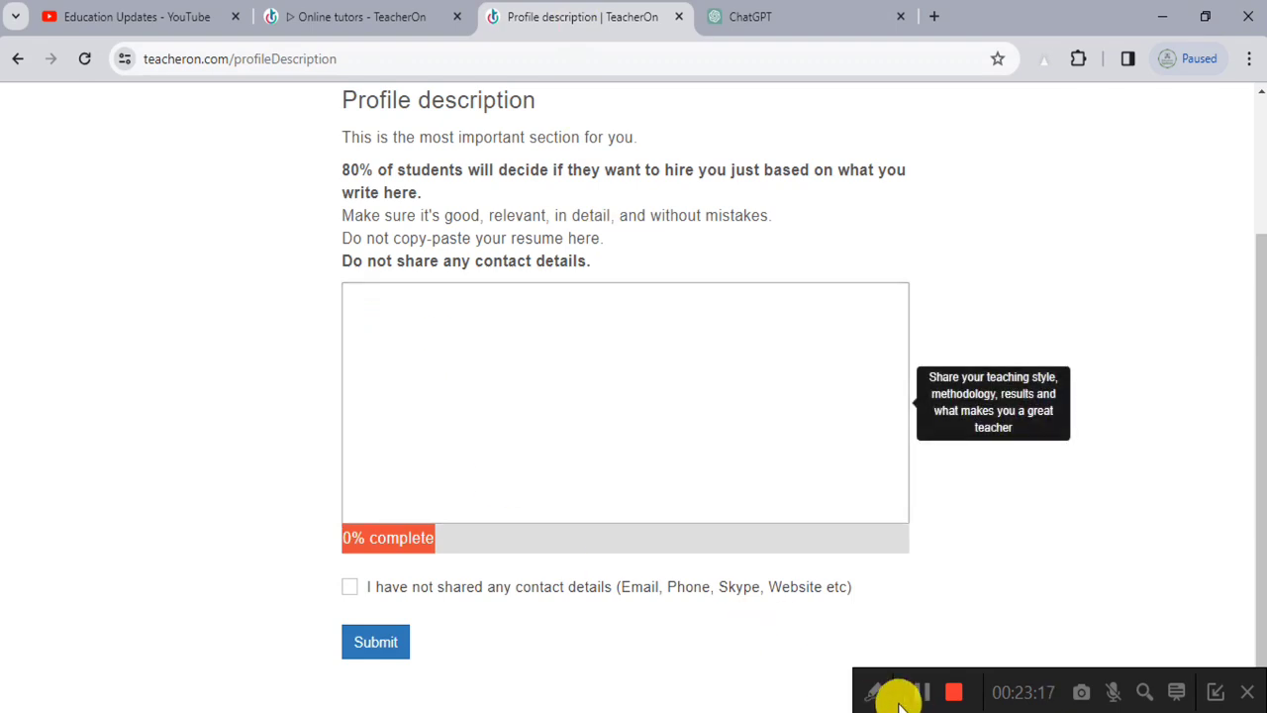
{"action": "key", "text": "ctrl+v"}
Step: Review the pasted paragraph and select the [Bachelor's/Master's] placeholder
{"action": "scroll", "coordinate": [466, 291], "scroll_direction": "up", "scroll_amount": 2}
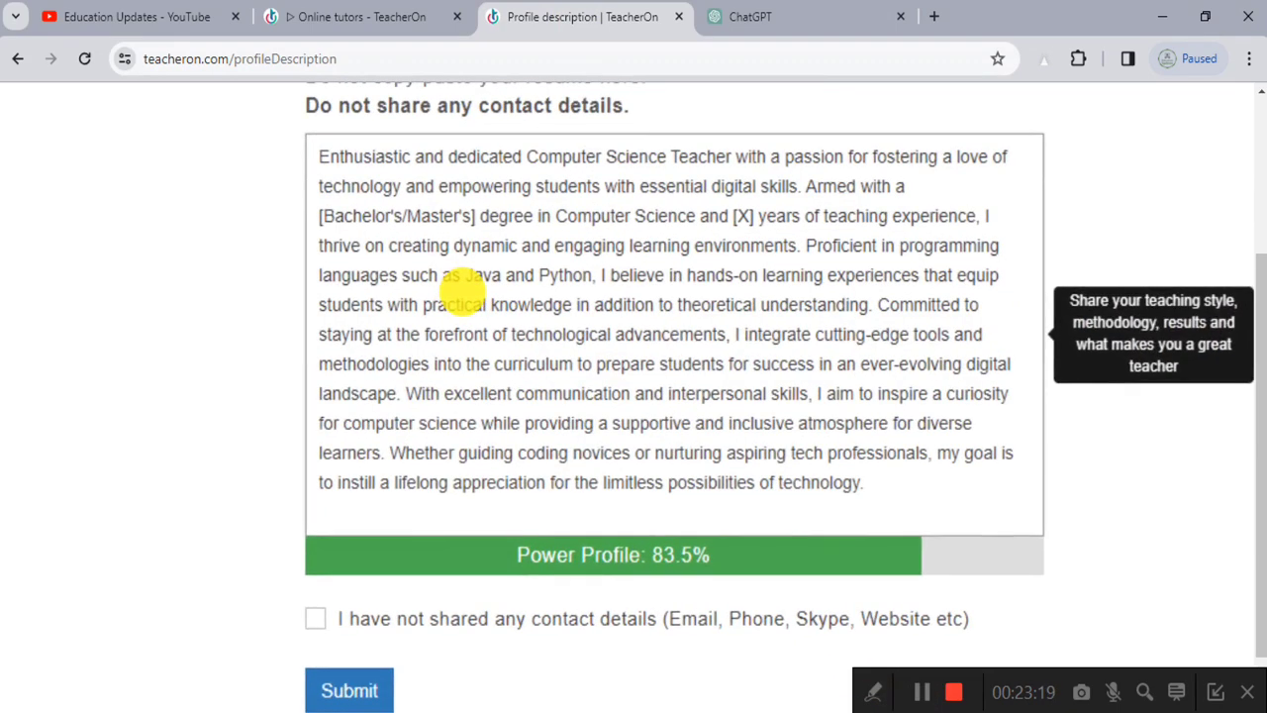
{"action": "scroll", "coordinate": [666, 574], "scroll_direction": "up", "scroll_amount": 3}
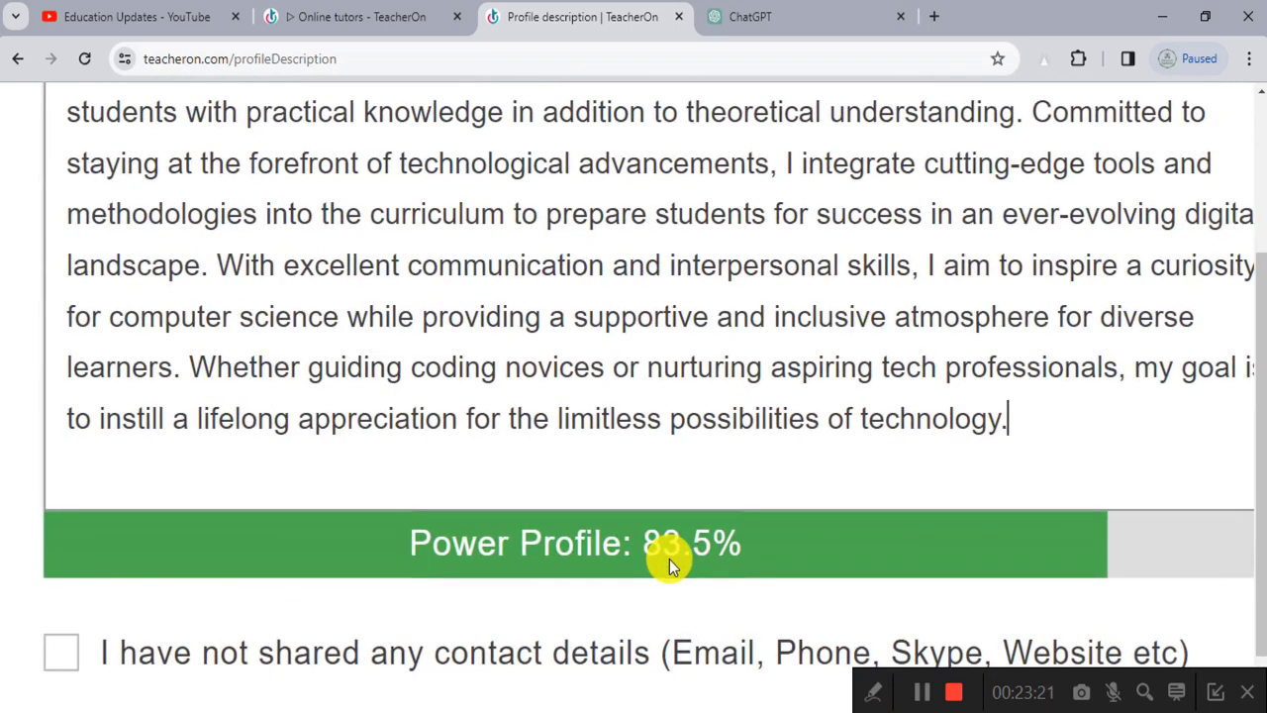
{"action": "scroll", "coordinate": [670, 560], "scroll_direction": "down", "scroll_amount": 3, "text": "ctrl"}
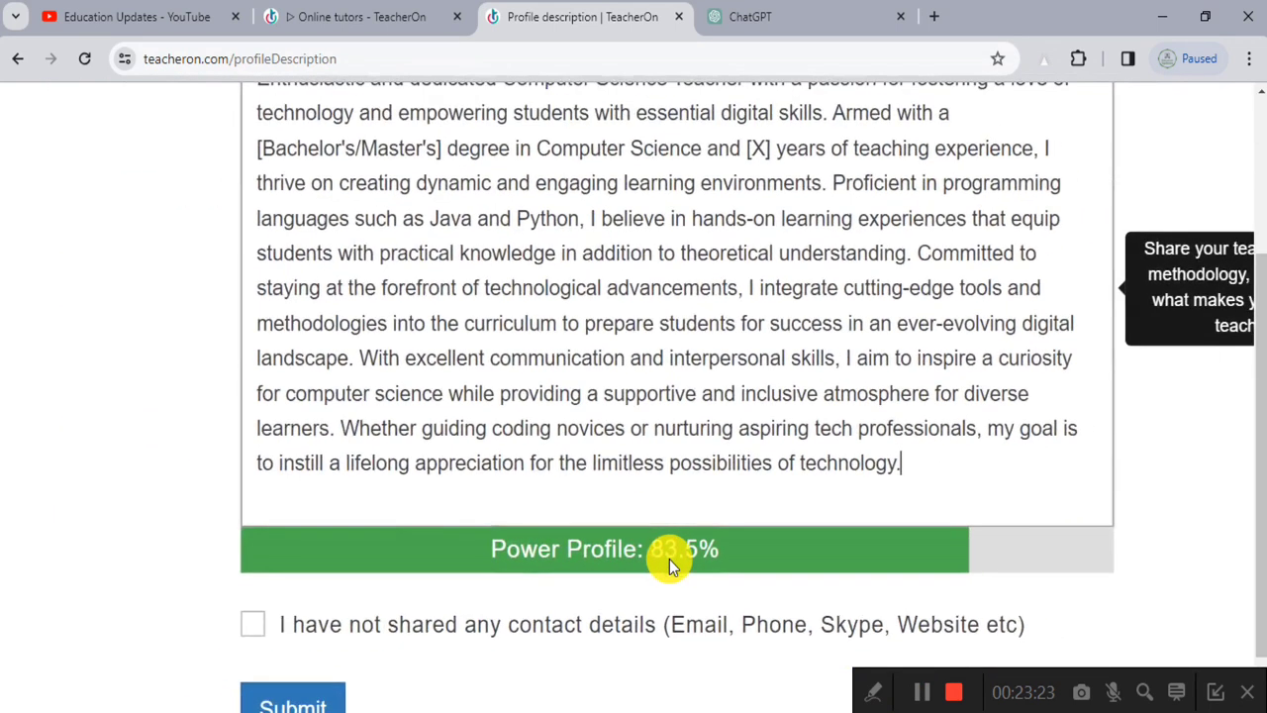
{"action": "scroll", "coordinate": [580, 486], "scroll_direction": "up", "scroll_amount": 3}
{"action": "left_click_drag", "start_coordinate": [309, 246], "coordinate": [953, 280]}
{"action": "left_click", "coordinate": [851, 279]}
{"action": "left_click", "coordinate": [952, 280]}
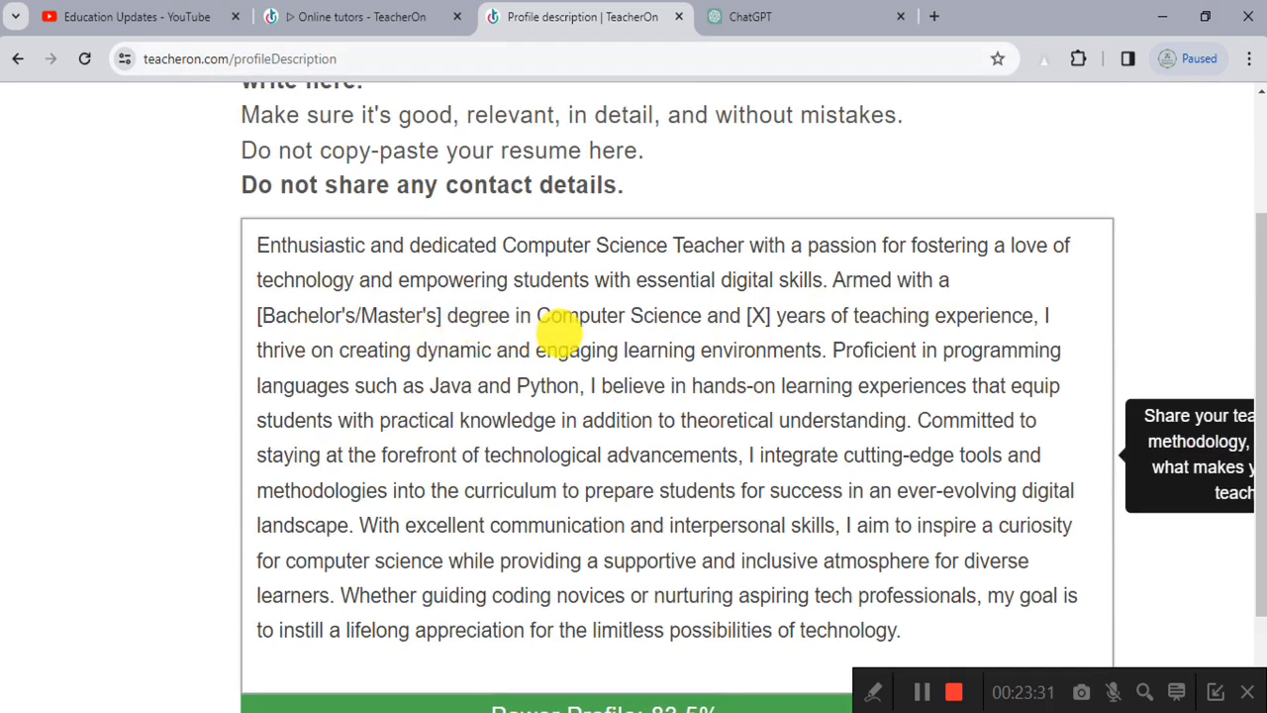
{"action": "mouse_move", "coordinate": [259, 315]}
{"action": "left_mouse_down"}
{"action": "mouse_move", "coordinate": [438, 314]}
{"action": "mouse_move", "coordinate": [259, 313]}
{"action": "left_mouse_up"}
Step: Replace the degree placeholder with 'Master' and the [X] years placeholder with 3
{"action": "left_click", "coordinate": [439, 314]}
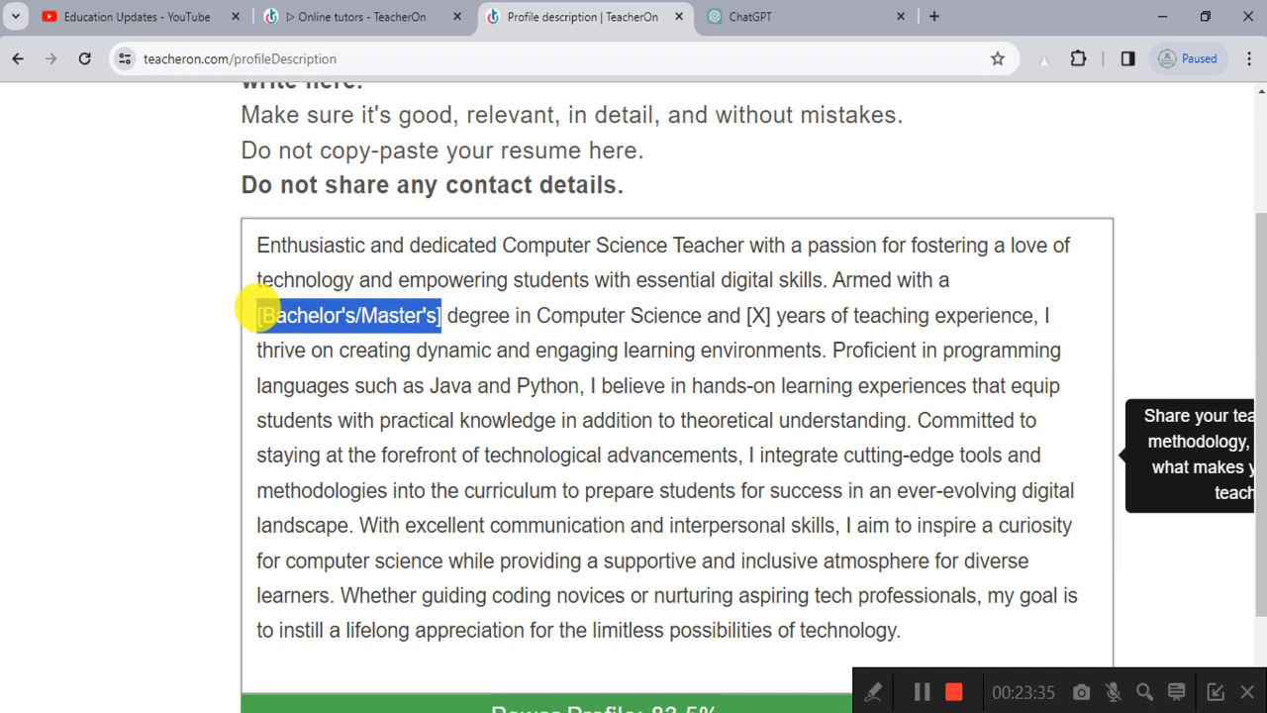
{"action": "type", "text": "Master degree"}
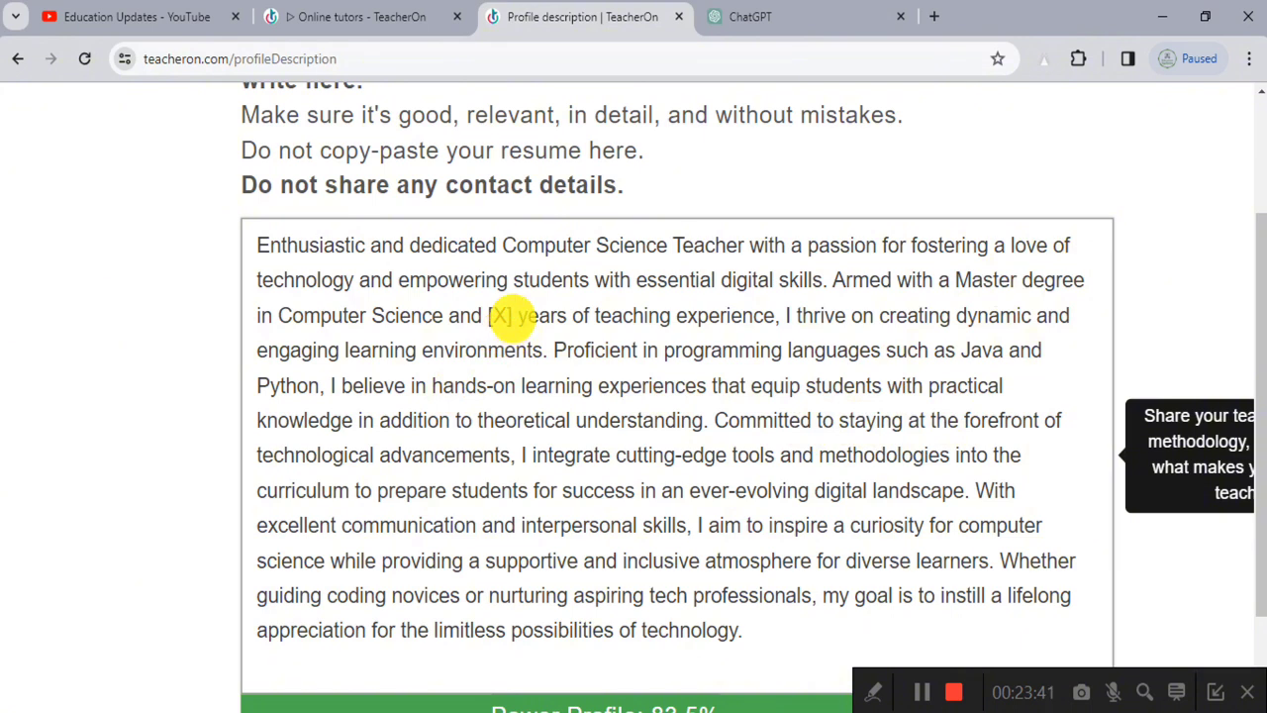
{"action": "left_click_drag", "start_coordinate": [511, 317], "coordinate": [489, 315]}
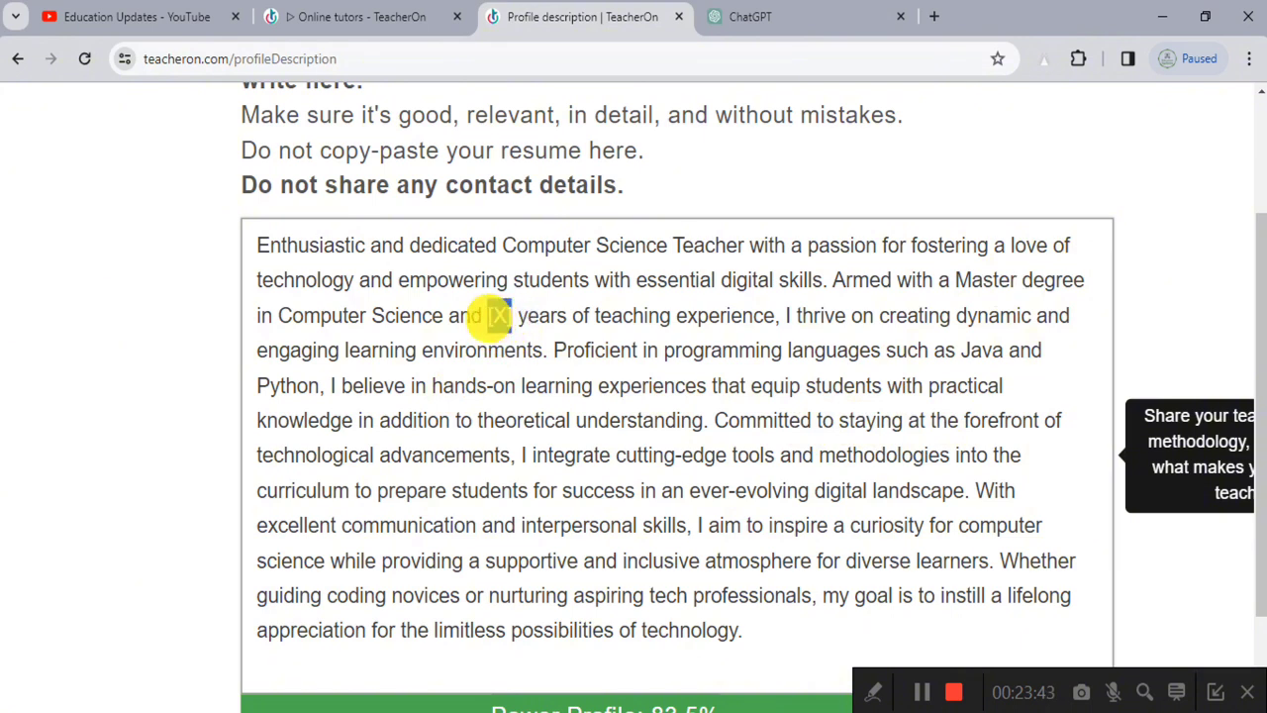
{"action": "type", "text": "3"}
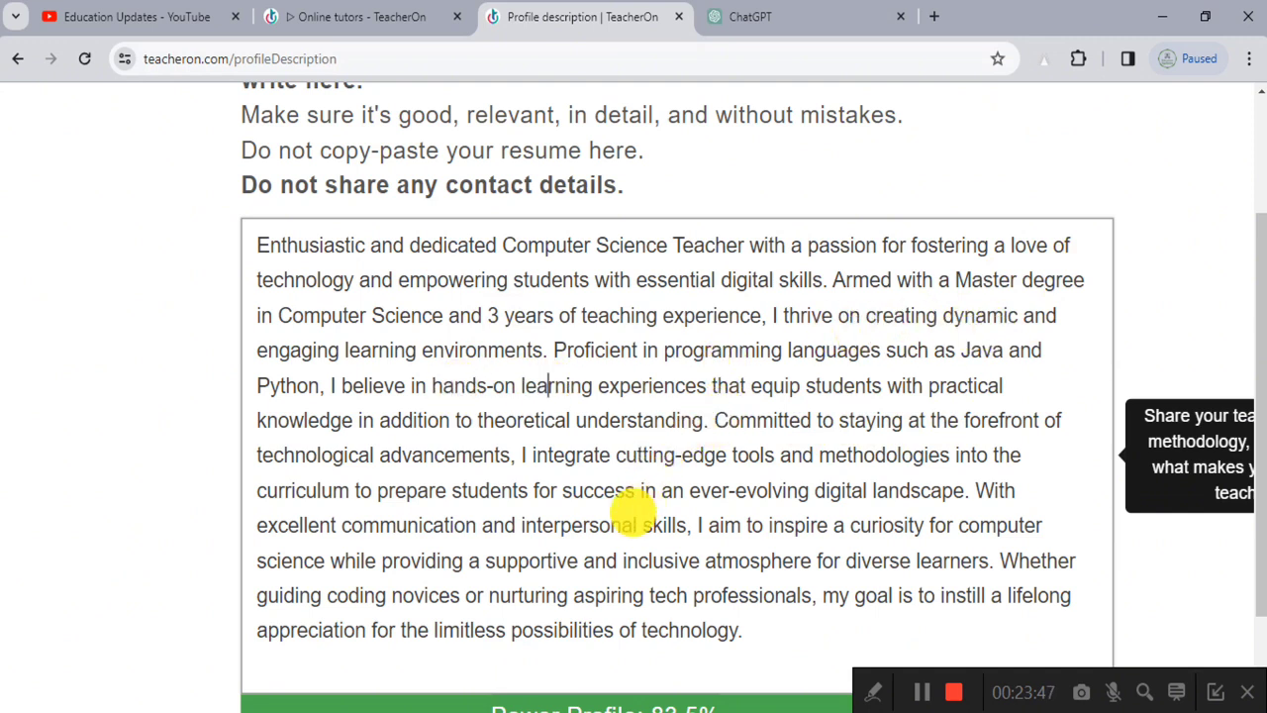
Step: Tick 'I have not shared any contact details' and submit the profile description
{"action": "scroll", "coordinate": [763, 509], "scroll_direction": "down", "scroll_amount": 1}
{"action": "left_click_drag", "start_coordinate": [597, 321], "coordinate": [651, 359]}
{"action": "left_click", "coordinate": [743, 486]}
{"action": "left_click_drag", "start_coordinate": [738, 497], "coordinate": [465, 426]}
{"action": "left_click", "coordinate": [558, 330]}
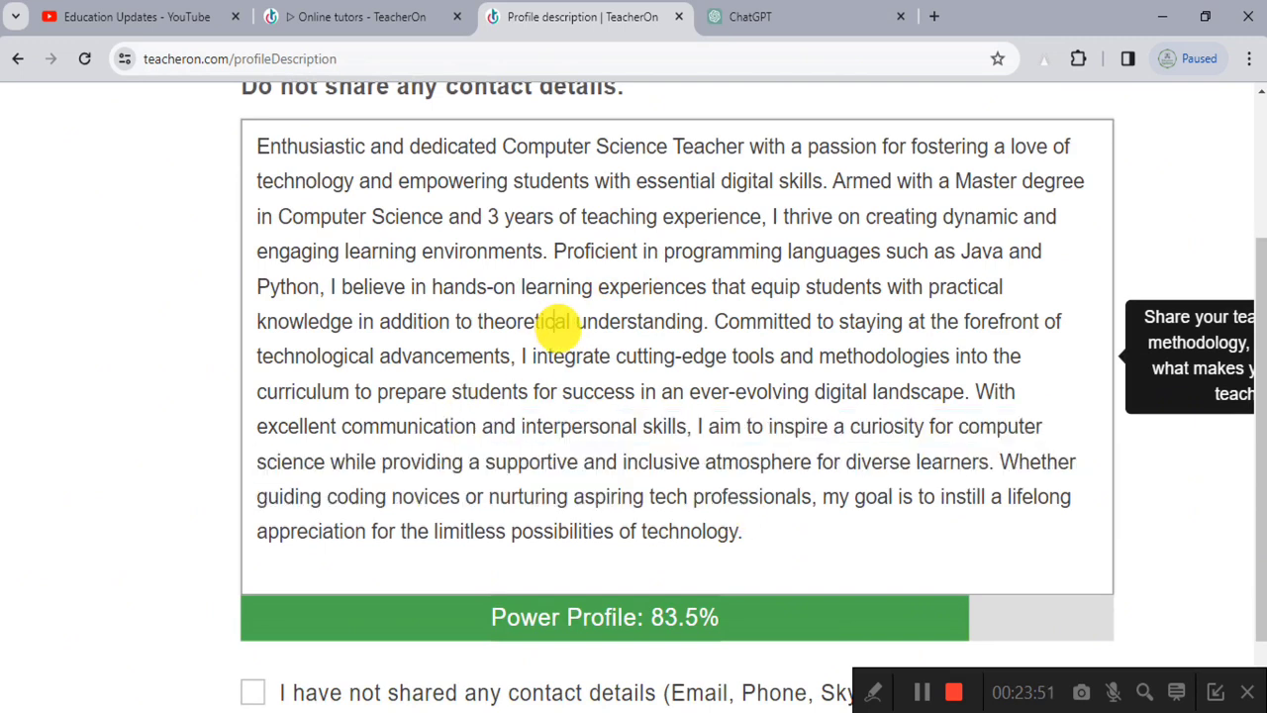
{"action": "scroll", "coordinate": [644, 457], "scroll_direction": "up", "scroll_amount": 1}
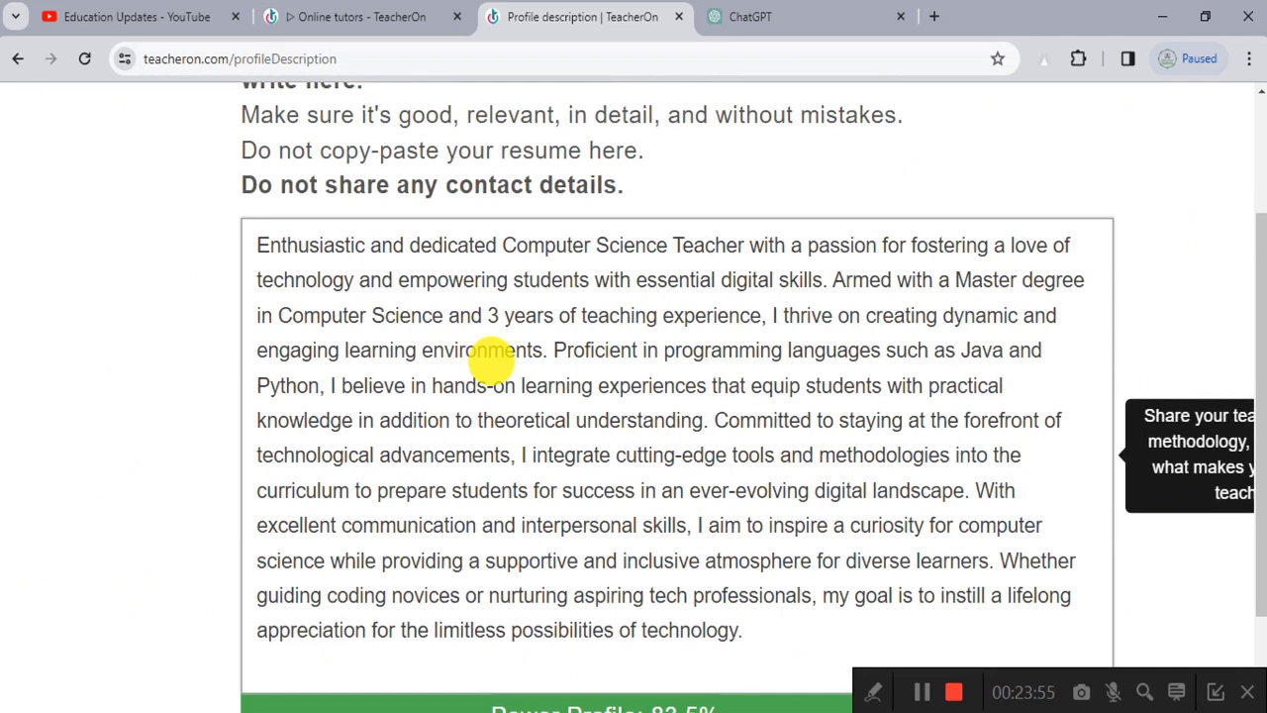
{"action": "scroll", "coordinate": [493, 361], "scroll_direction": "down", "scroll_amount": 3}
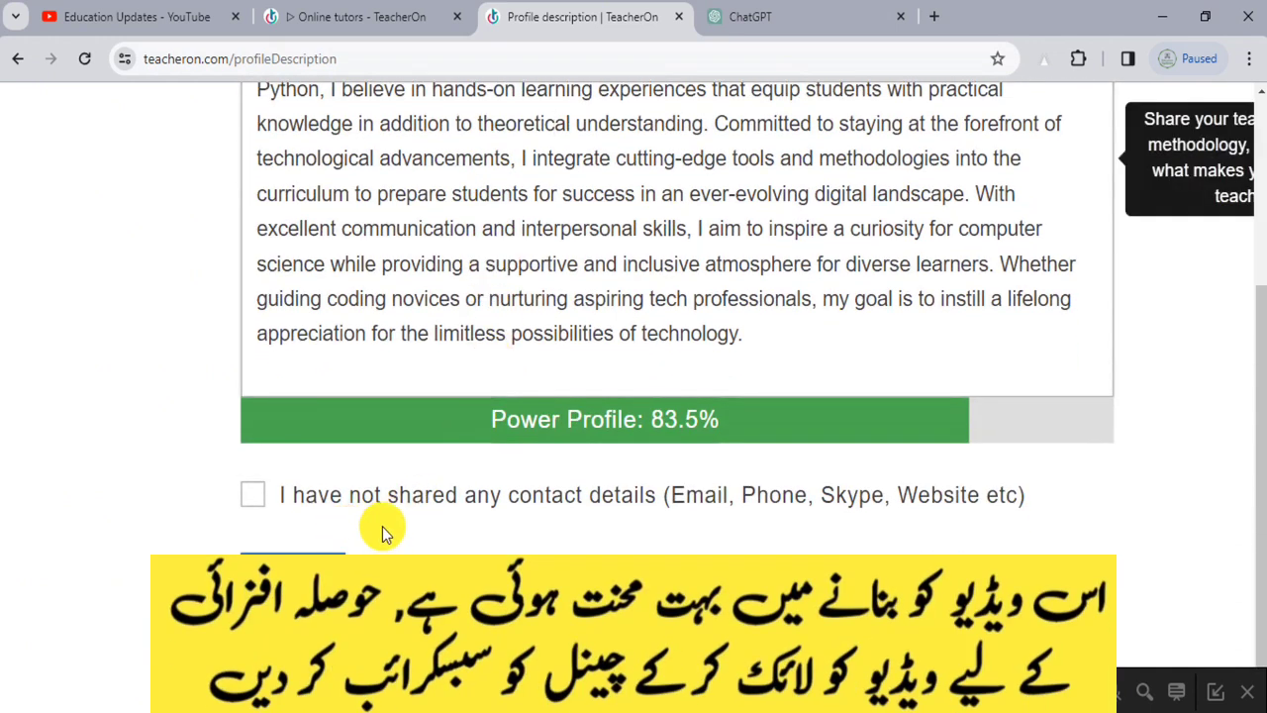
{"action": "left_click", "coordinate": [255, 497]}
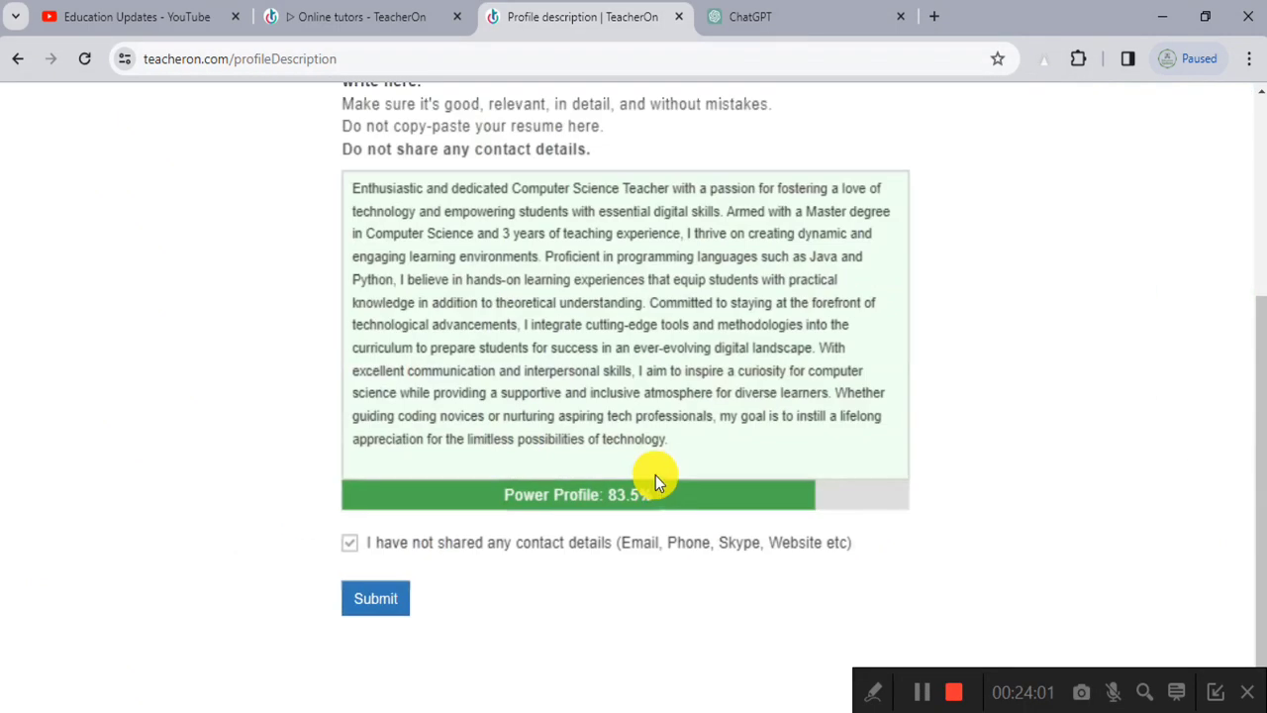
{"action": "left_click", "coordinate": [370, 594]}
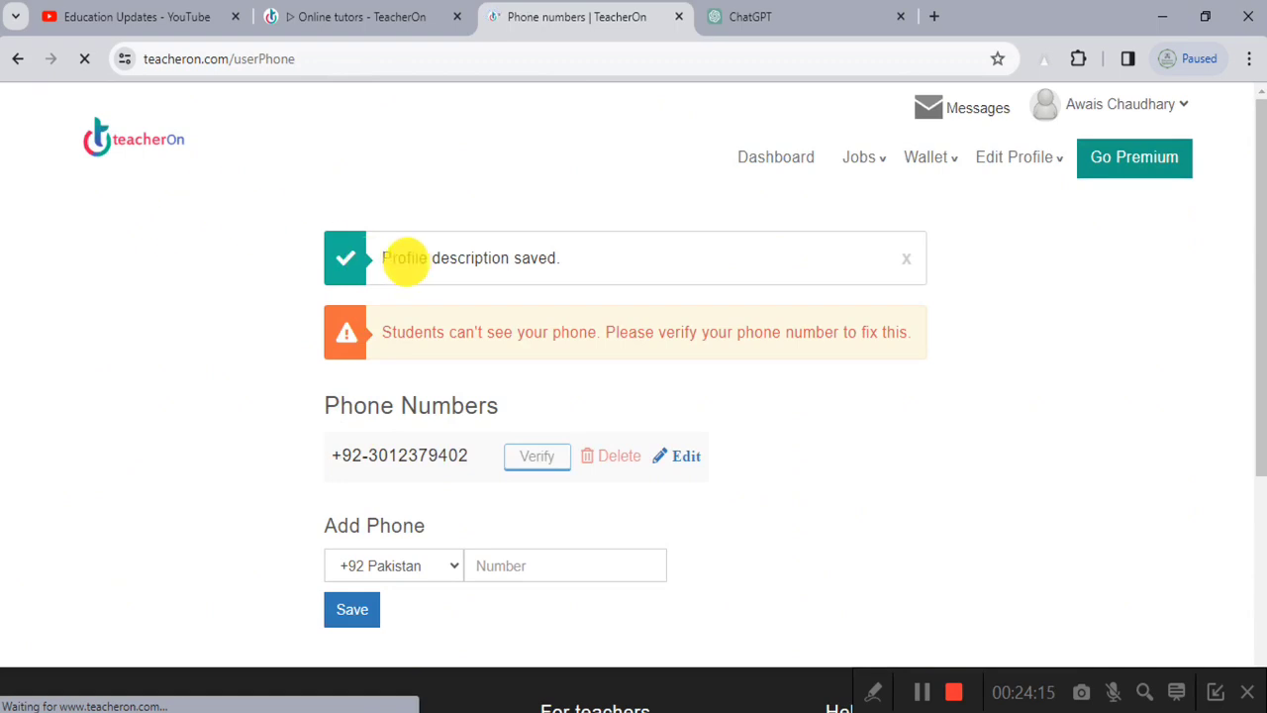
Step: Choose Skip verification on the Verify Mobile dialog and confirm it in the 'Are you sure?' prompt
{"action": "scroll", "coordinate": [411, 257], "scroll_direction": "up", "scroll_amount": 6, "text": "ctrl"}
{"action": "scroll", "coordinate": [410, 257], "scroll_direction": "down", "scroll_amount": 6, "text": "ctrl"}
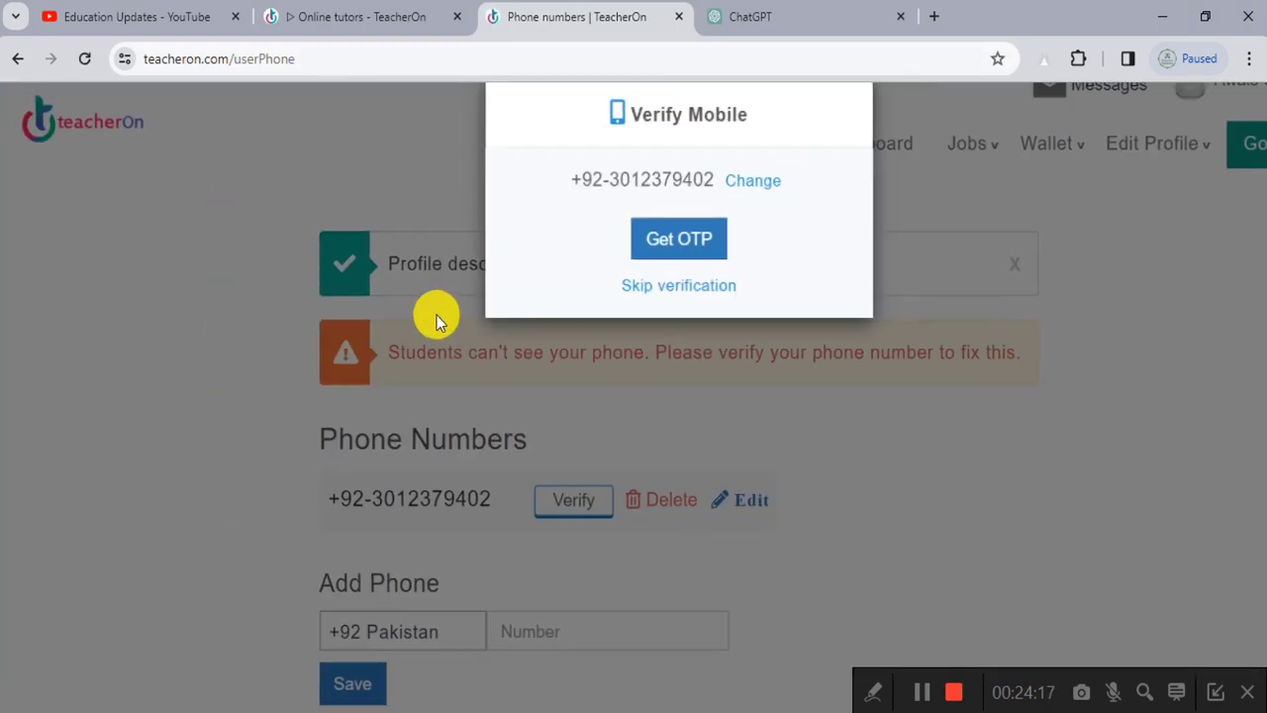
{"action": "scroll", "coordinate": [624, 191], "scroll_direction": "up", "scroll_amount": 4, "text": "ctrl"}
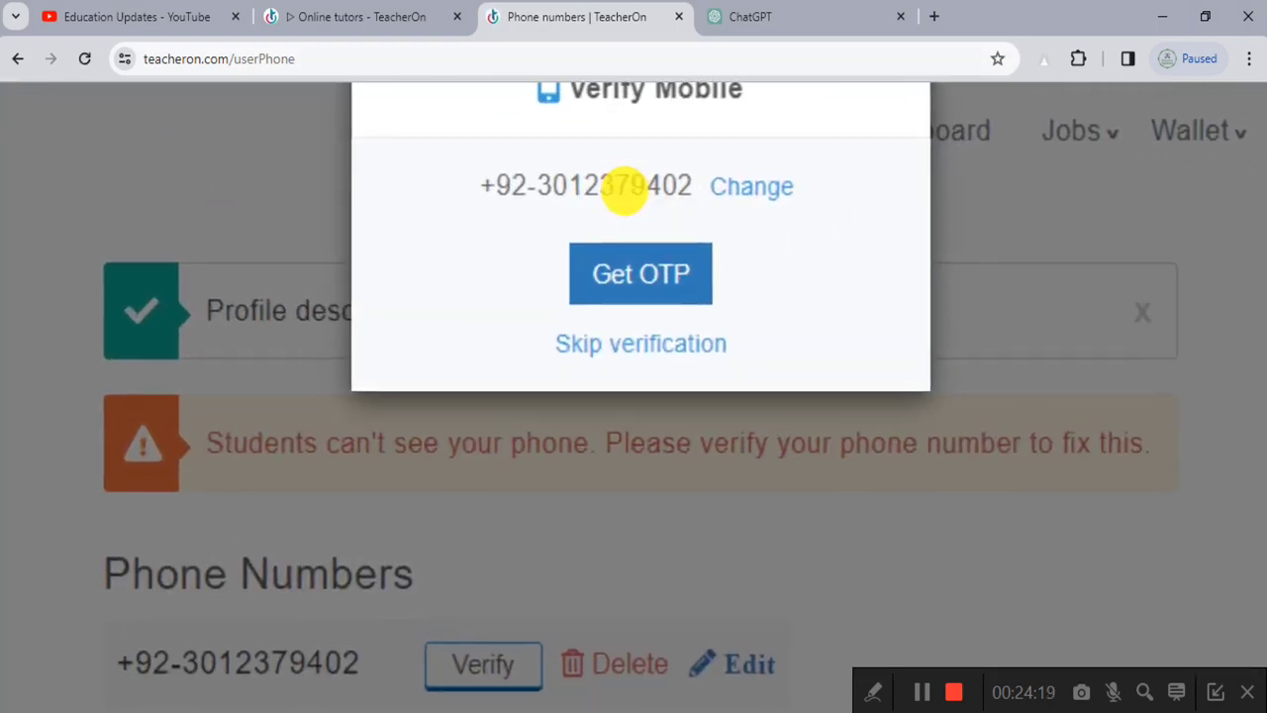
{"action": "scroll", "coordinate": [624, 198], "scroll_direction": "down", "scroll_amount": 4, "text": "ctrl"}
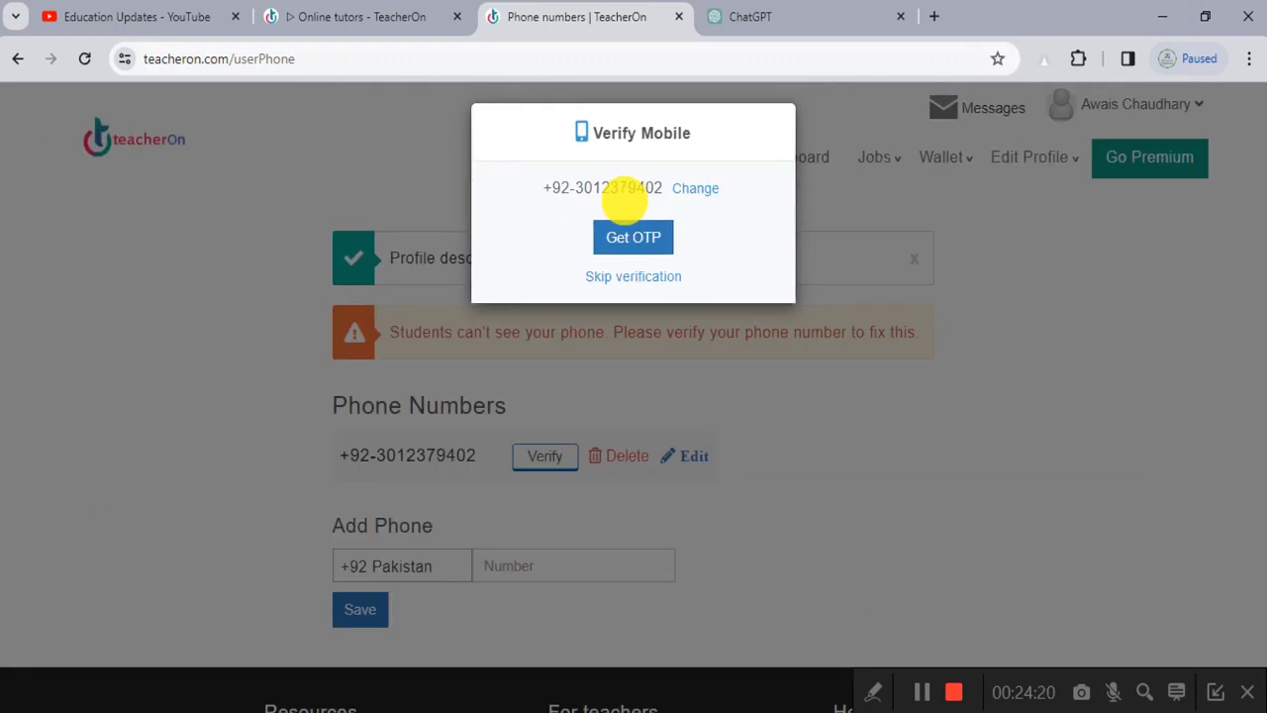
{"action": "left_click", "coordinate": [637, 279]}
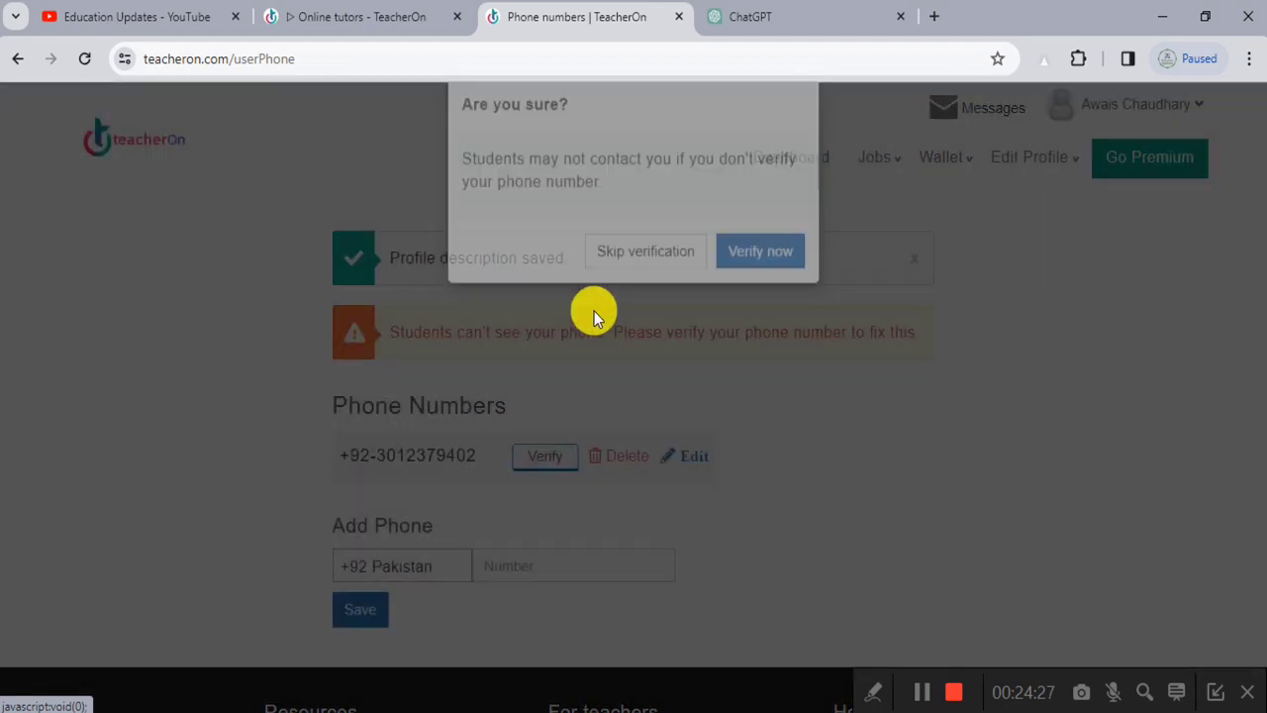
{"action": "left_click", "coordinate": [615, 295]}
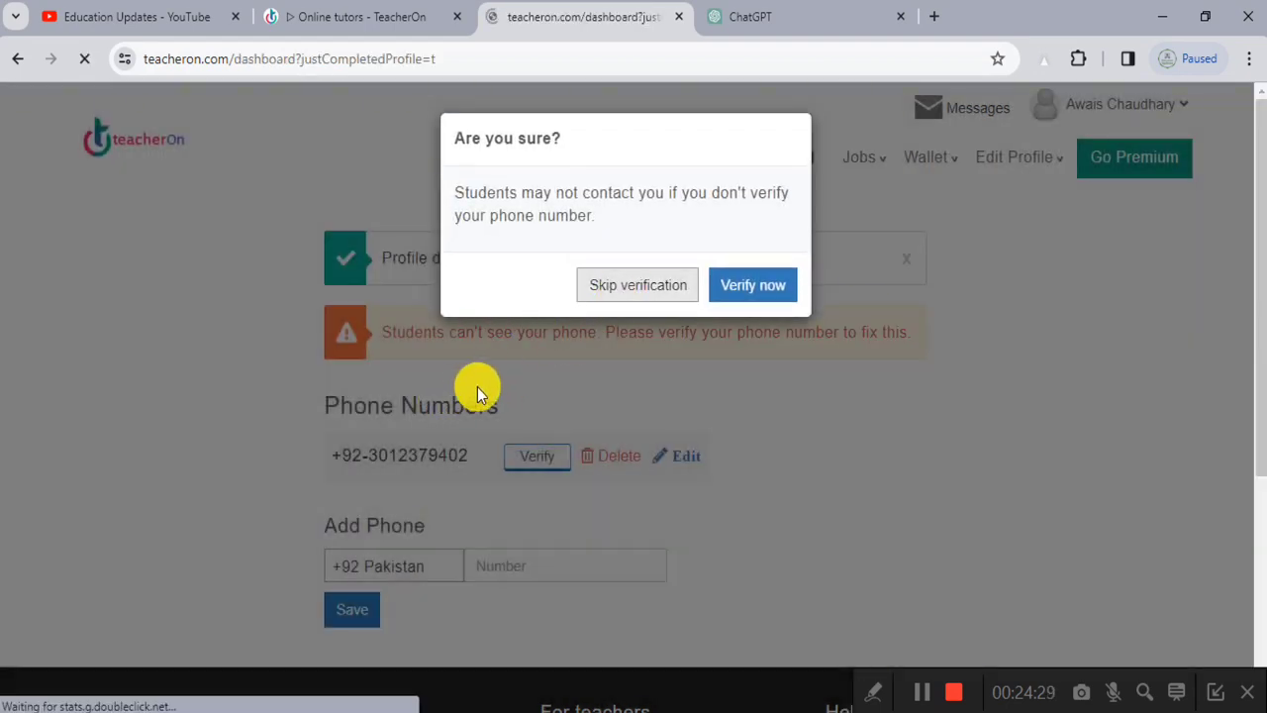
{"action": "scroll", "coordinate": [481, 387], "scroll_direction": "down", "scroll_amount": 1}
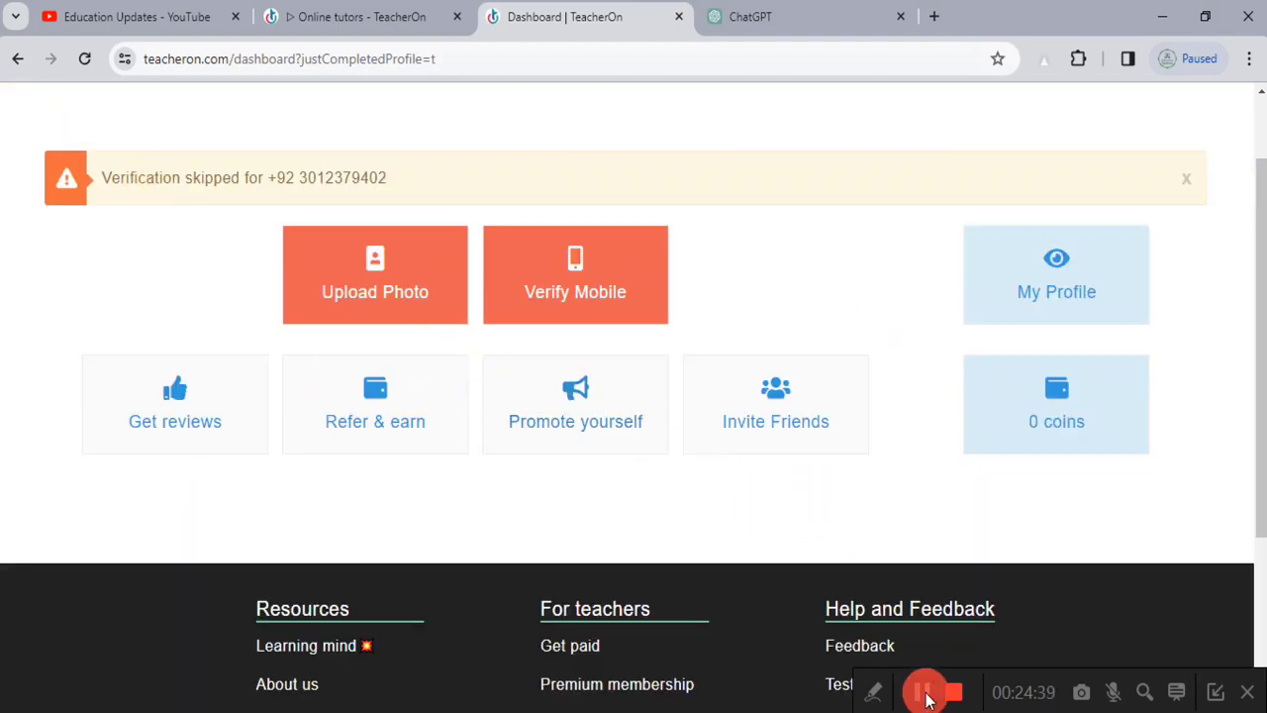
Step: Upload My New Picture.jpeg, adjust its crop area, and save it as the profile photo
{"action": "left_click", "coordinate": [922, 691]}
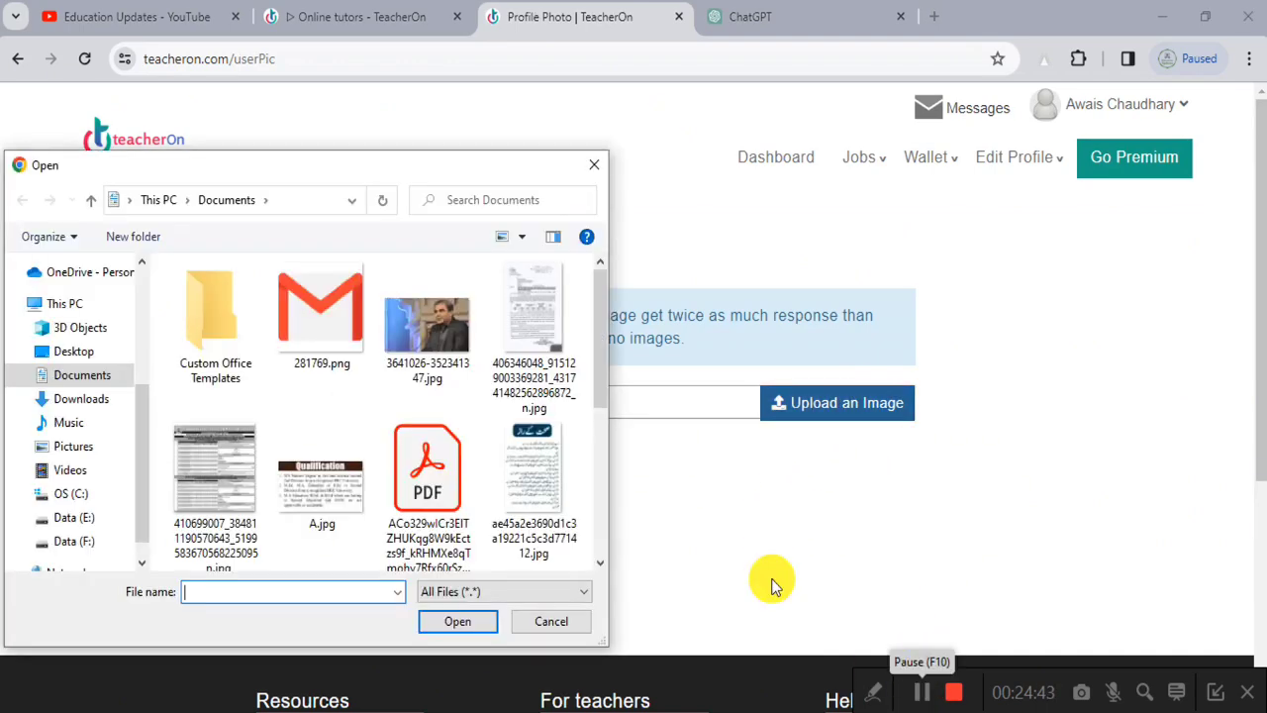
{"action": "left_click_drag", "start_coordinate": [600, 318], "coordinate": [612, 465]}
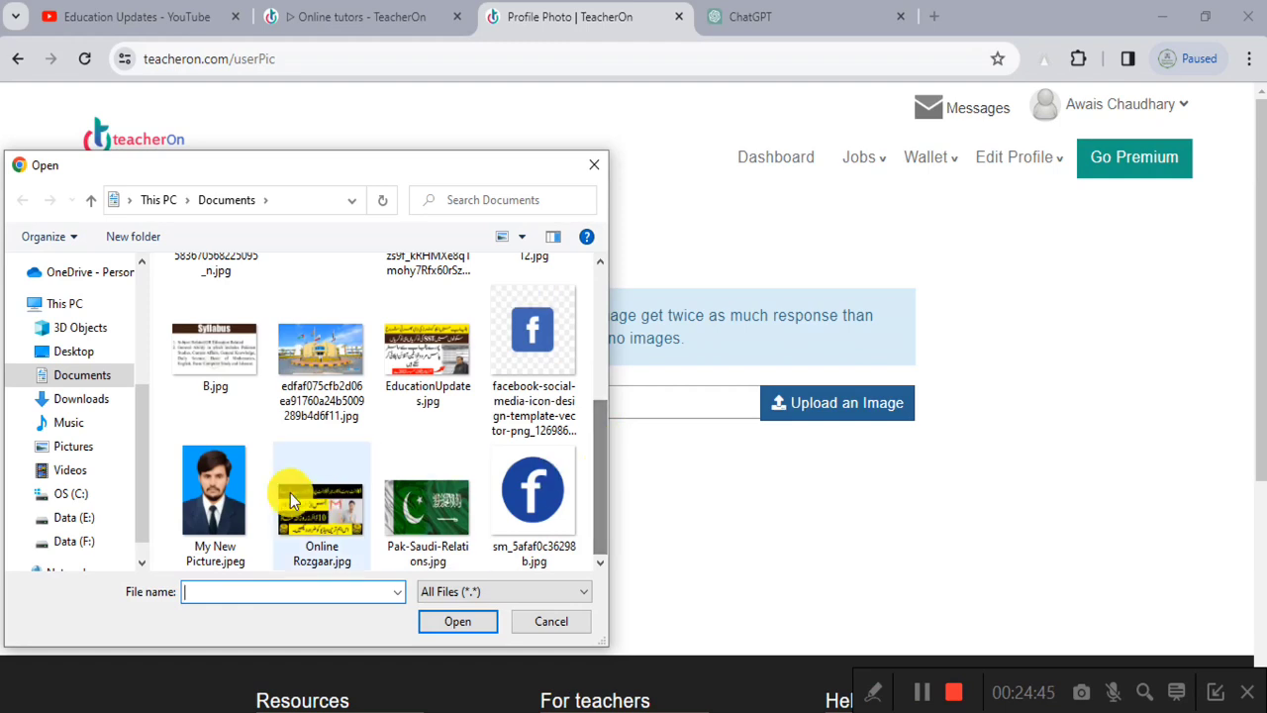
{"action": "left_click", "coordinate": [213, 491]}
{"action": "left_click", "coordinate": [441, 624]}
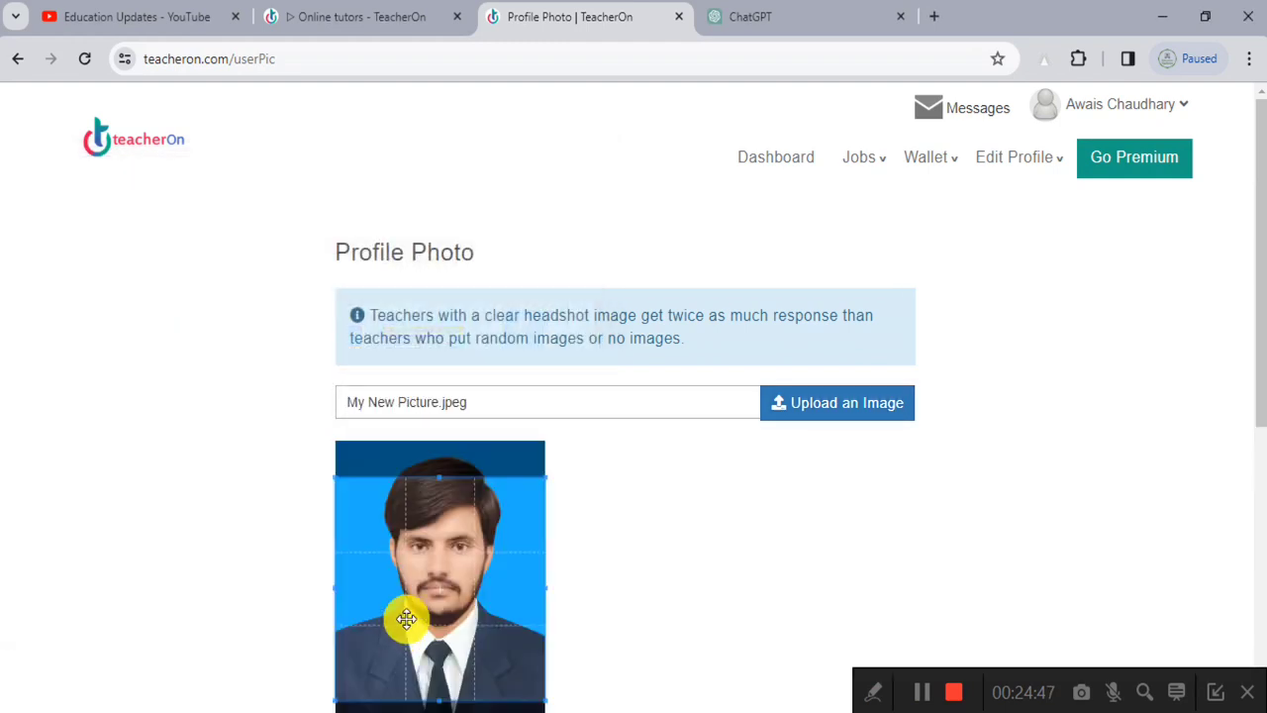
{"action": "scroll", "coordinate": [413, 584], "scroll_direction": "down", "scroll_amount": 1}
{"action": "left_click_drag", "start_coordinate": [430, 514], "coordinate": [434, 520]}
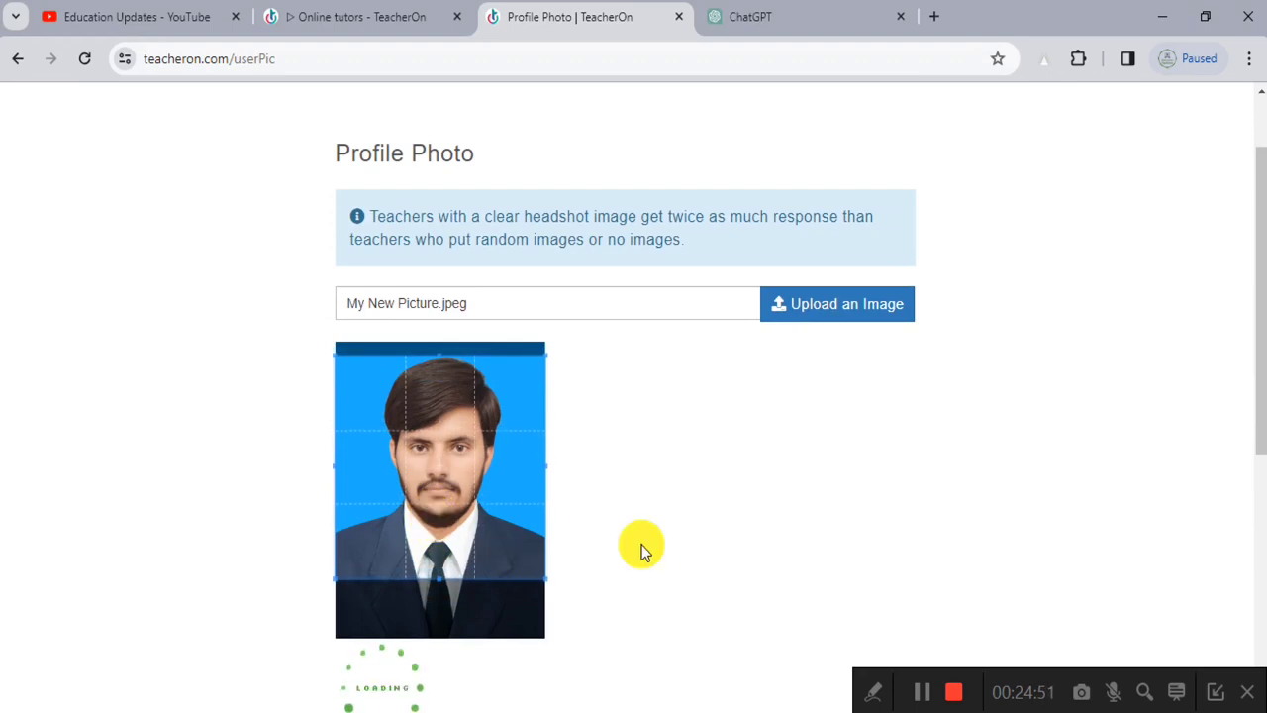
{"action": "scroll", "coordinate": [673, 539], "scroll_direction": "down", "scroll_amount": 2}
{"action": "left_click", "coordinate": [363, 479]}
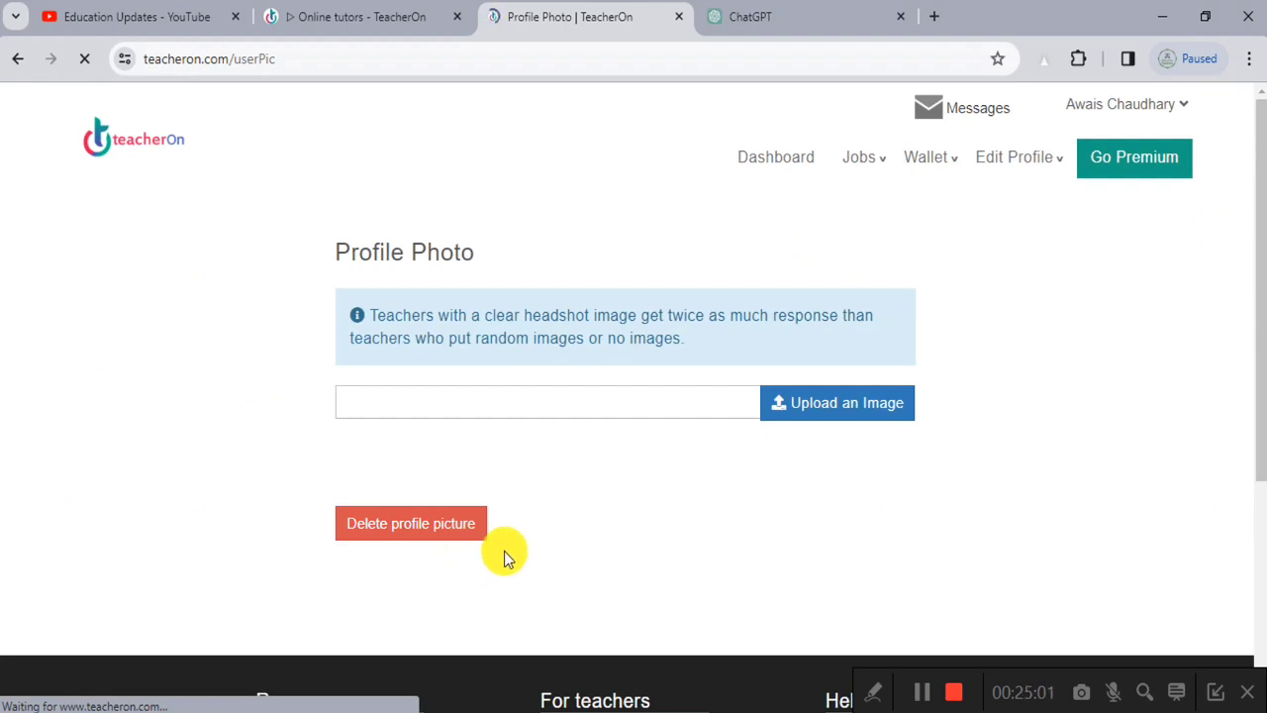
{"action": "scroll", "coordinate": [427, 509], "scroll_direction": "down", "scroll_amount": 1}
{"action": "scroll", "coordinate": [423, 503], "scroll_direction": "up", "scroll_amount": 1}
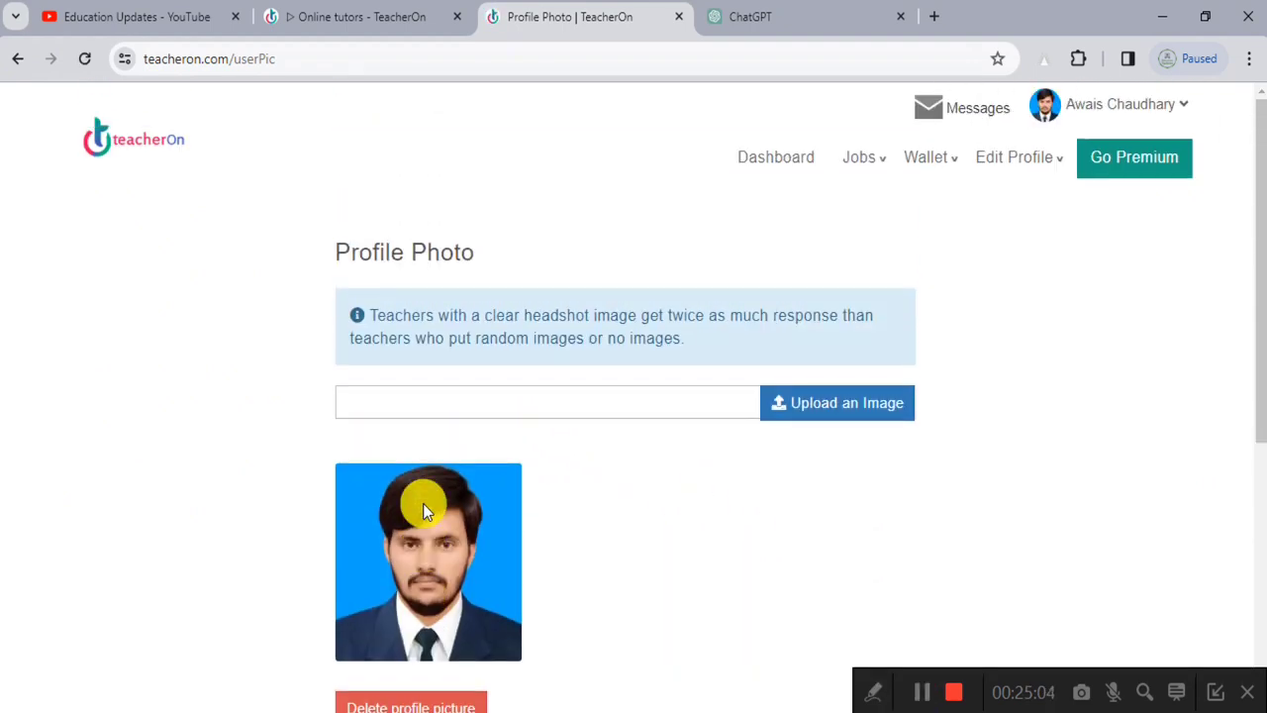
Step: Go back to the dashboard showing the uploaded photo and open the Jobs menu
{"action": "left_click", "coordinate": [760, 161]}
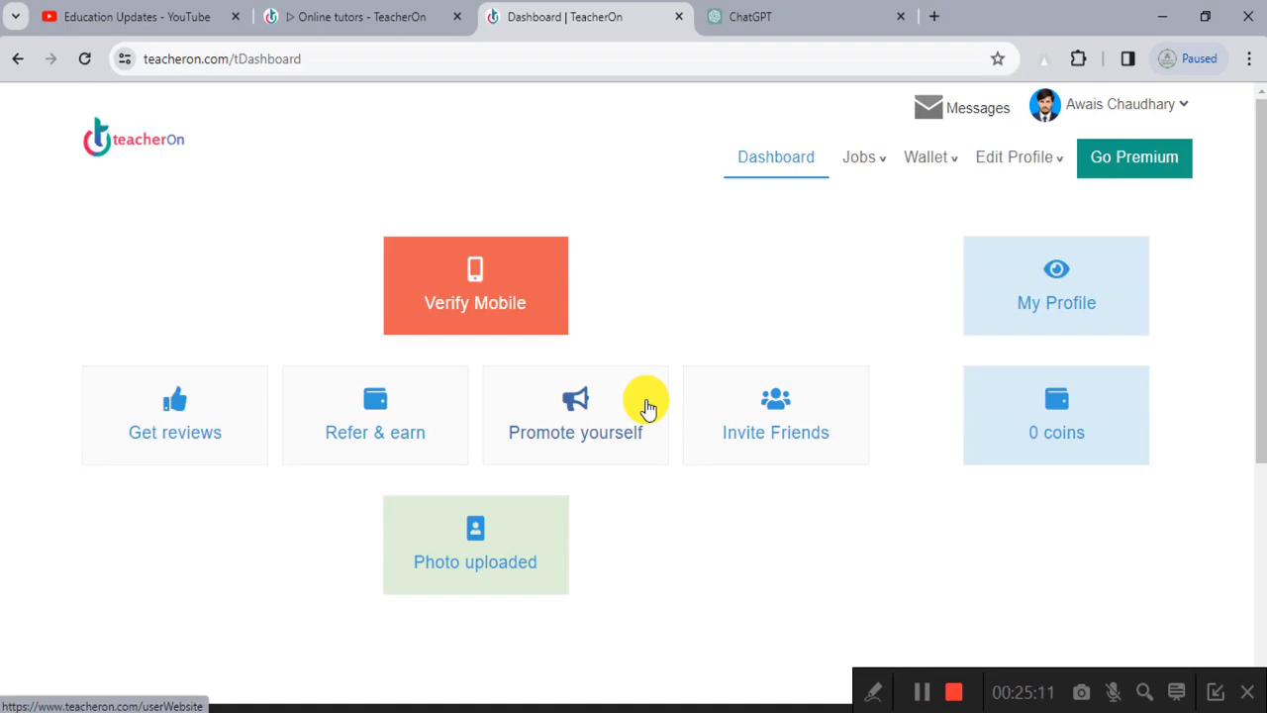
{"action": "left_click", "coordinate": [873, 691]}
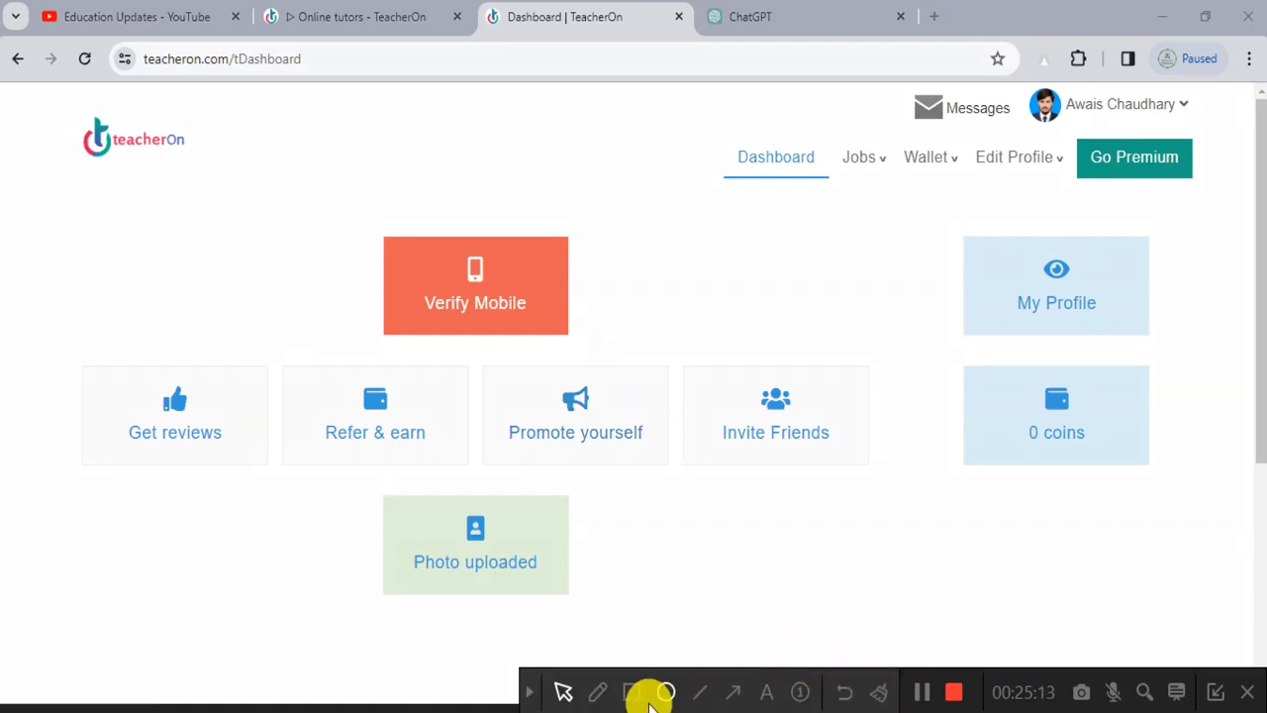
{"action": "left_click", "coordinate": [658, 695]}
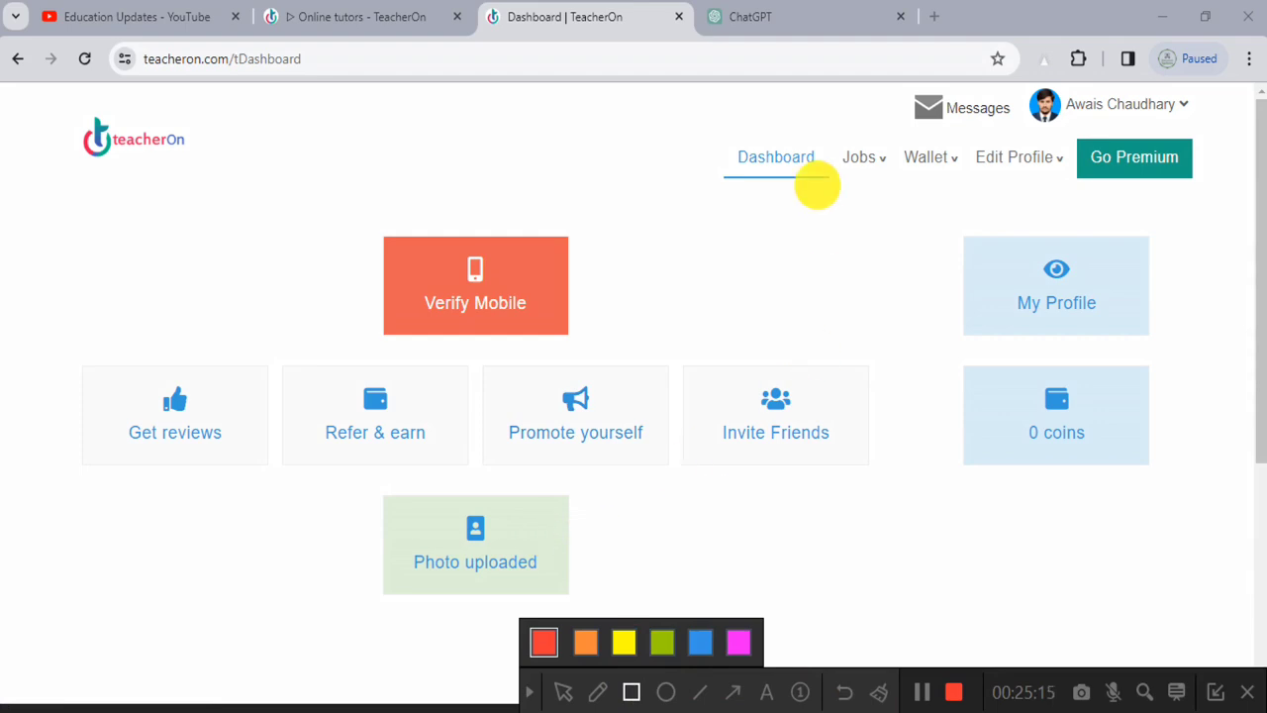
{"action": "left_click_drag", "start_coordinate": [723, 131], "coordinate": [857, 210]}
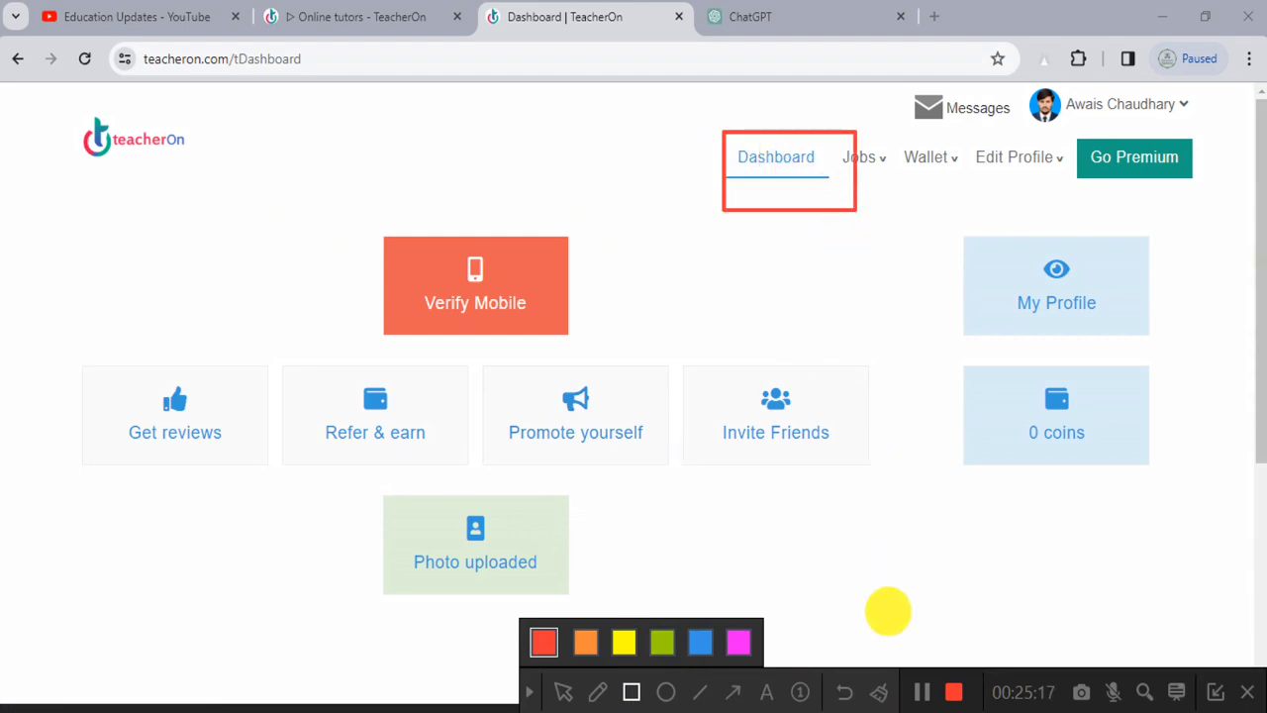
{"action": "left_click", "coordinate": [879, 693]}
{"action": "left_click_drag", "start_coordinate": [839, 135], "coordinate": [877, 180]}
{"action": "left_click", "coordinate": [879, 695]}
{"action": "left_click", "coordinate": [529, 692]}
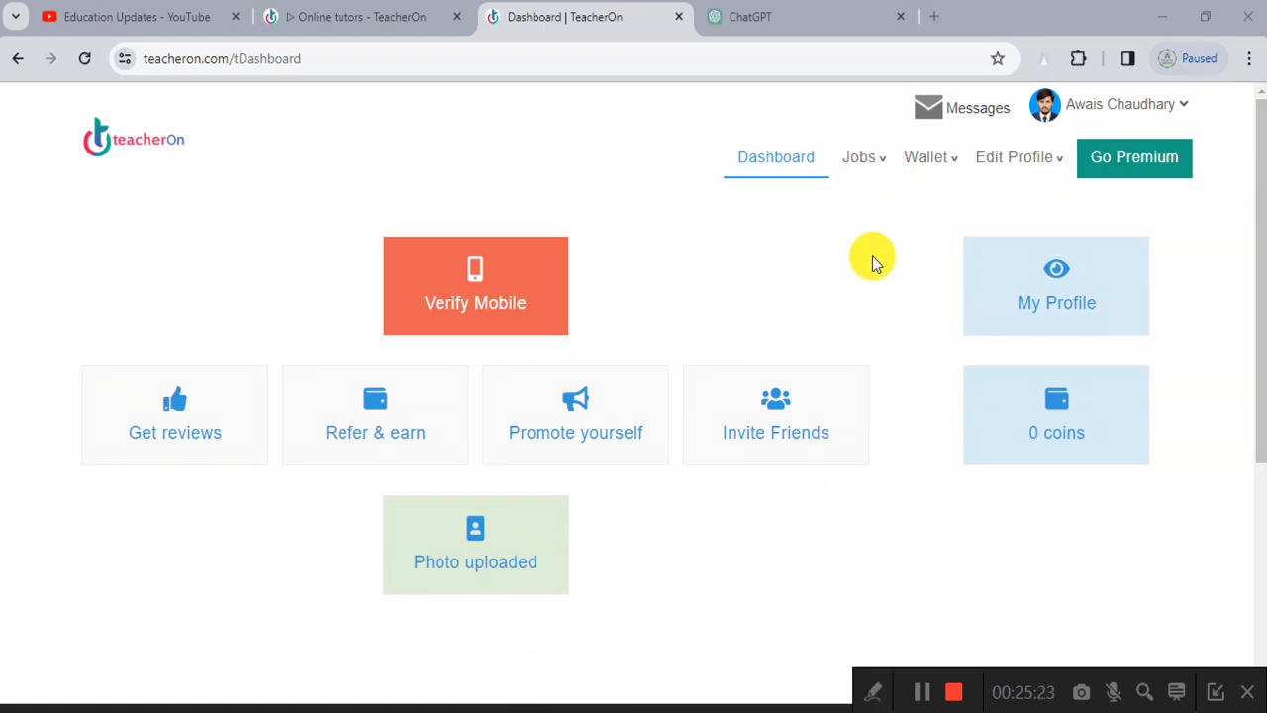
{"action": "left_click", "coordinate": [884, 159]}
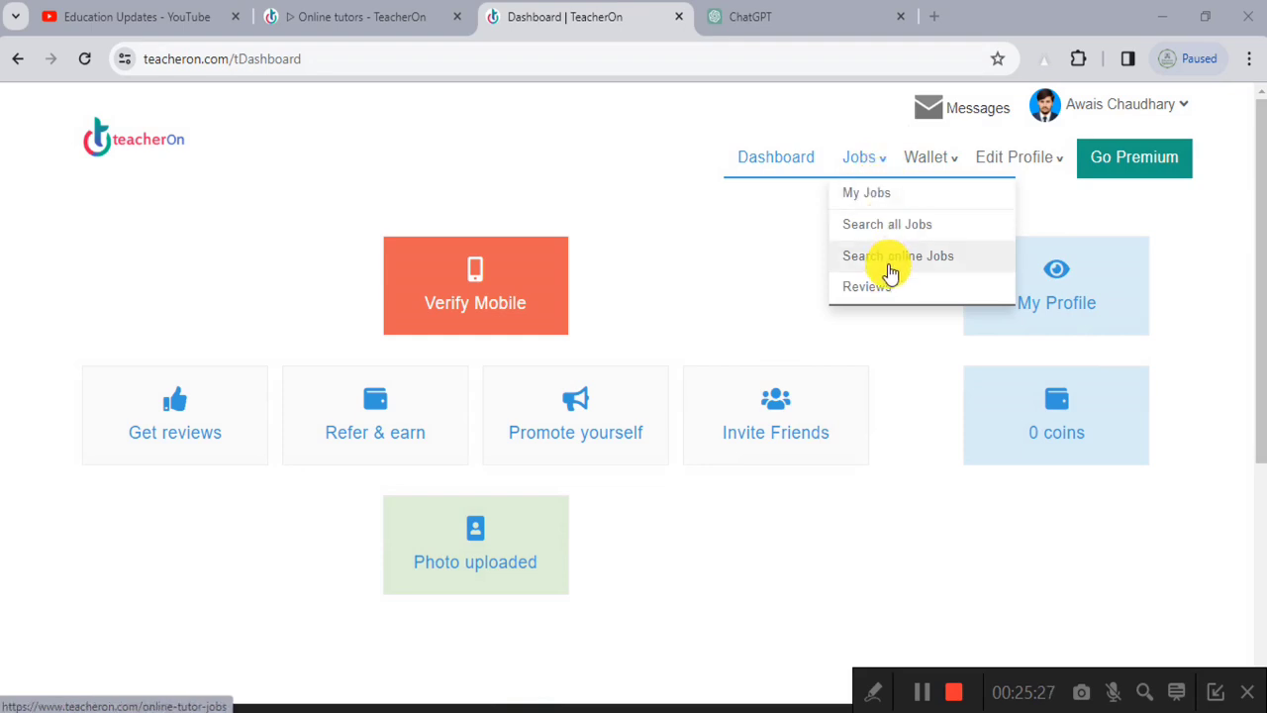
Step: View the empty My Jobs page, then follow 'Search jobs and apply' to the tutor listings
{"action": "left_click", "coordinate": [866, 193]}
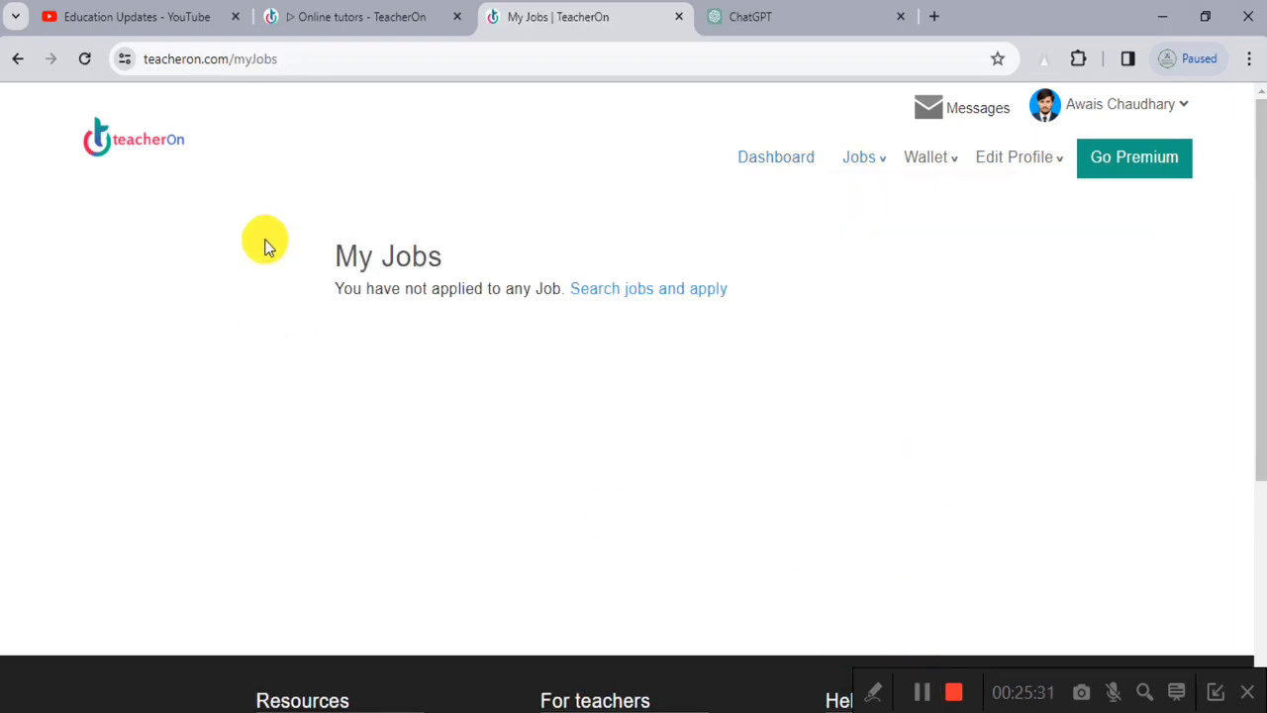
{"action": "scroll", "coordinate": [404, 291], "scroll_direction": "up", "scroll_amount": 5}
{"action": "scroll", "coordinate": [406, 293], "scroll_direction": "down", "scroll_amount": 5}
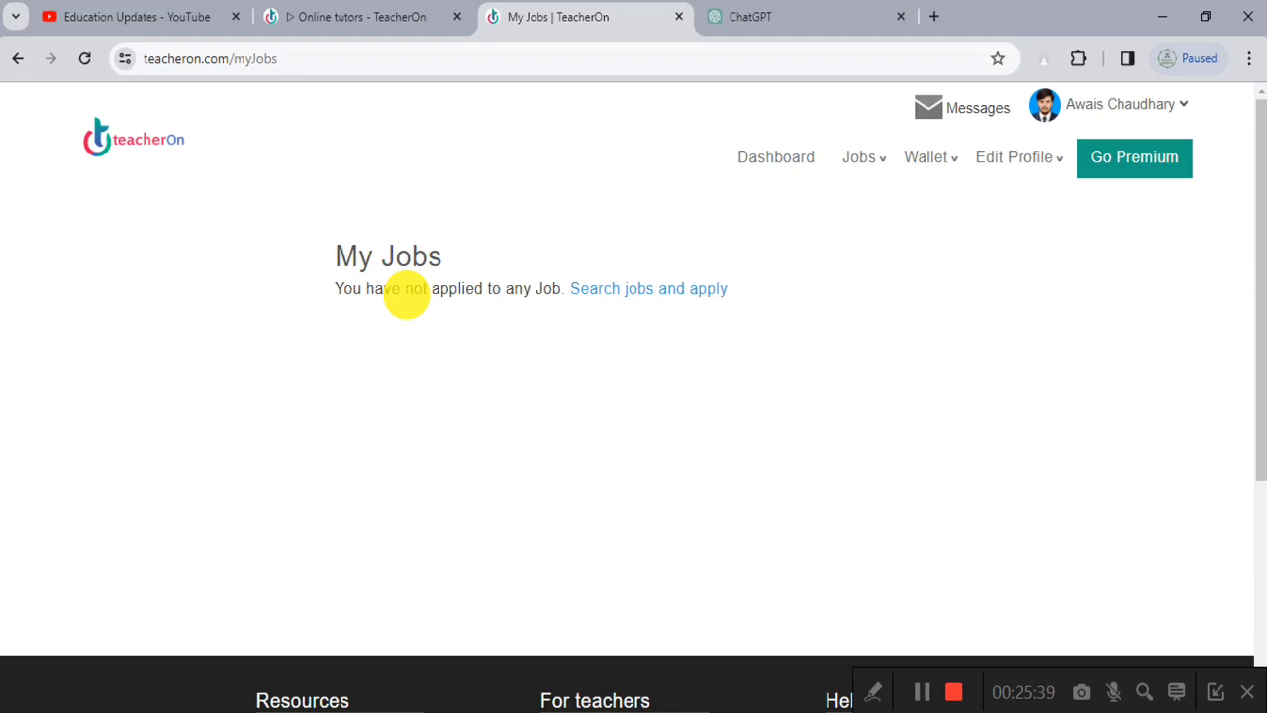
{"action": "left_click", "coordinate": [665, 290]}
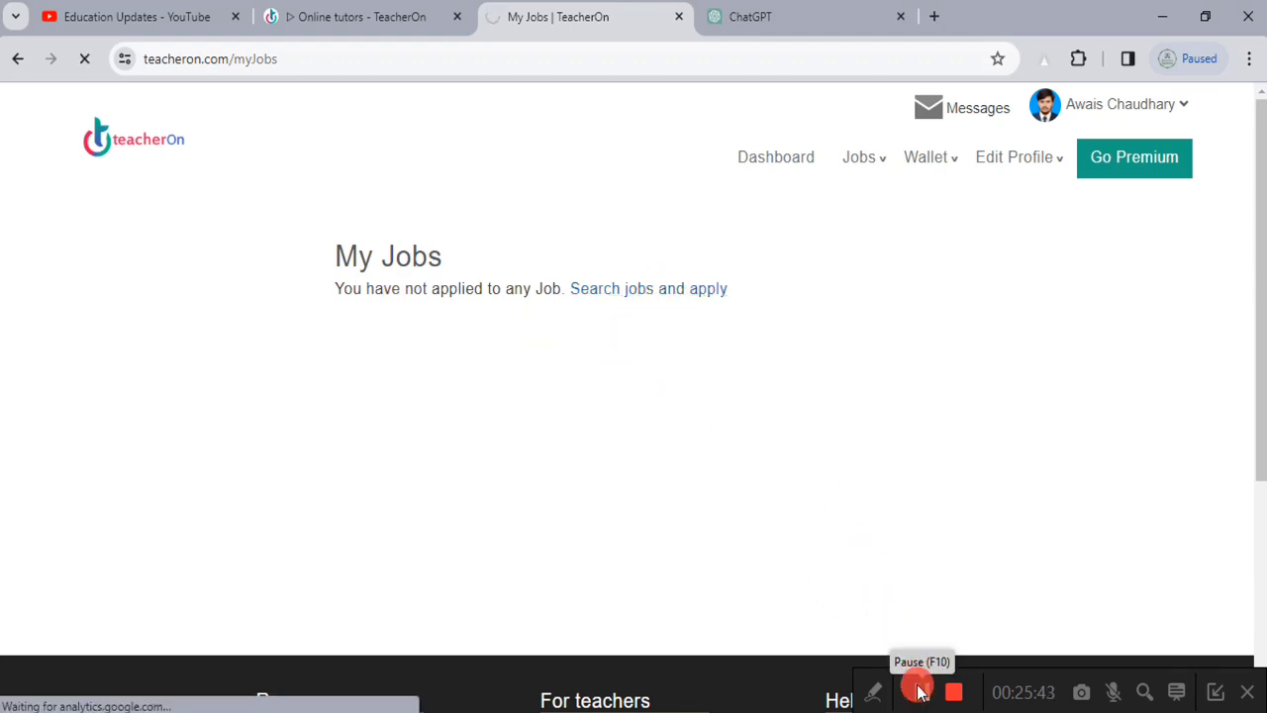
{"action": "scroll", "coordinate": [425, 386], "scroll_direction": "down", "scroll_amount": 3}
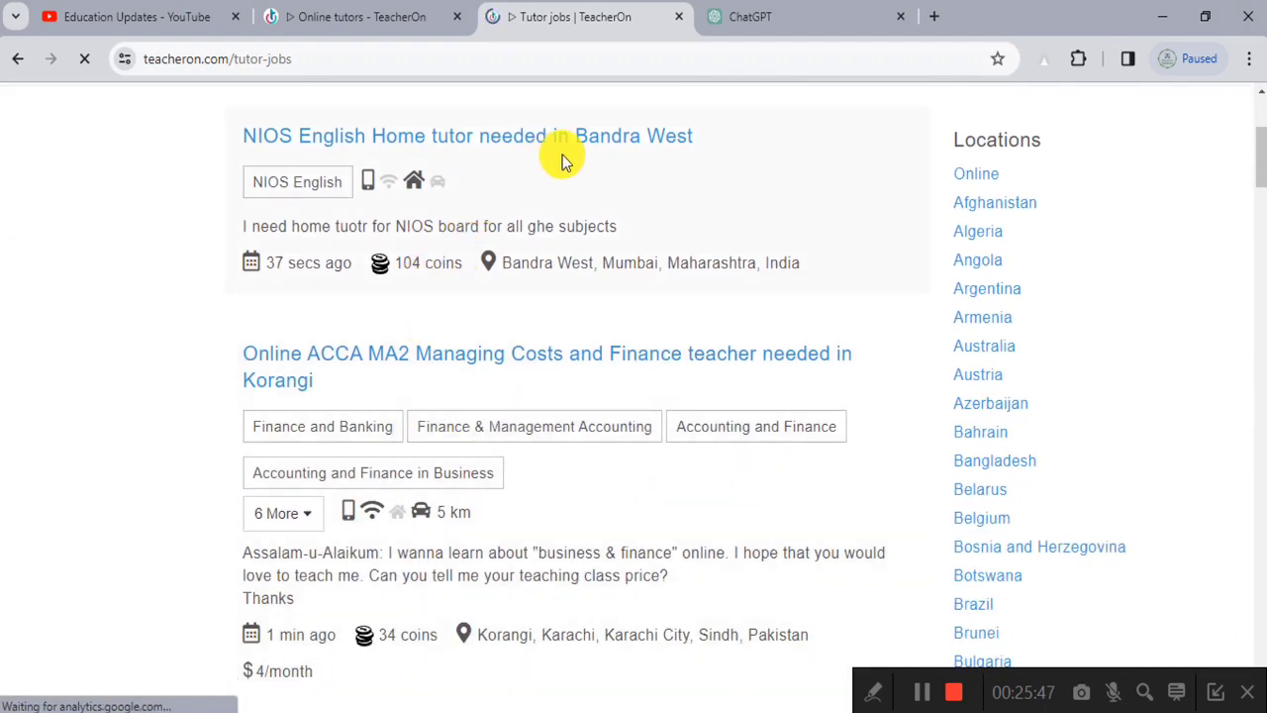
Step: Search jobs for the Computer subject and open the Online Computer, BS Chemistry tutor job in Quetta
{"action": "scroll", "coordinate": [634, 389], "scroll_direction": "up", "scroll_amount": 3}
{"action": "left_click", "coordinate": [447, 295]}
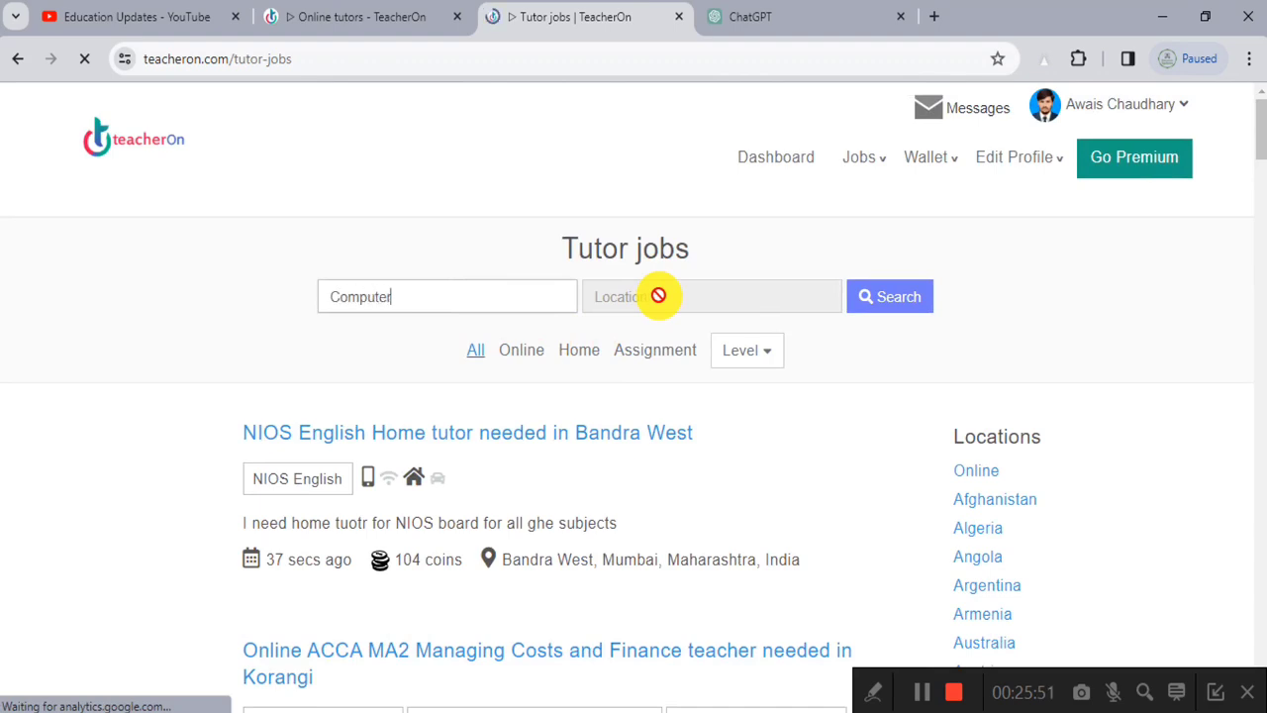
{"action": "left_click", "coordinate": [868, 303]}
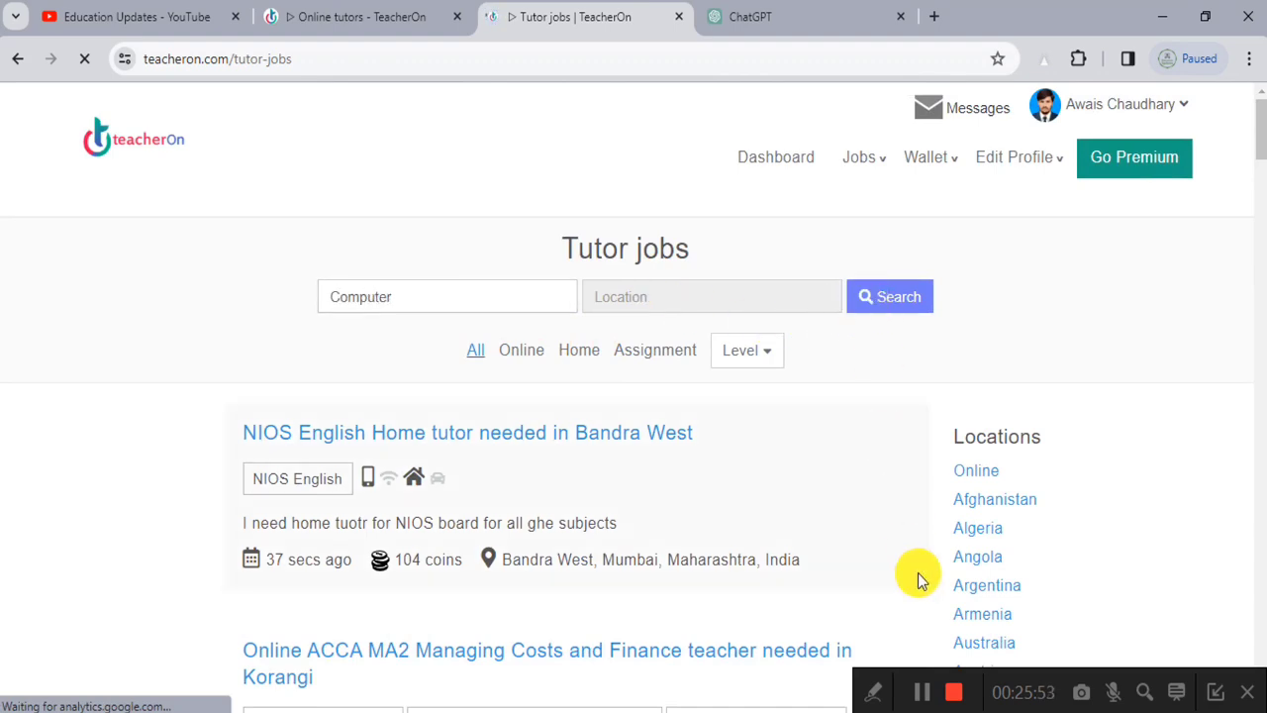
{"action": "scroll", "coordinate": [368, 481], "scroll_direction": "down", "scroll_amount": 5}
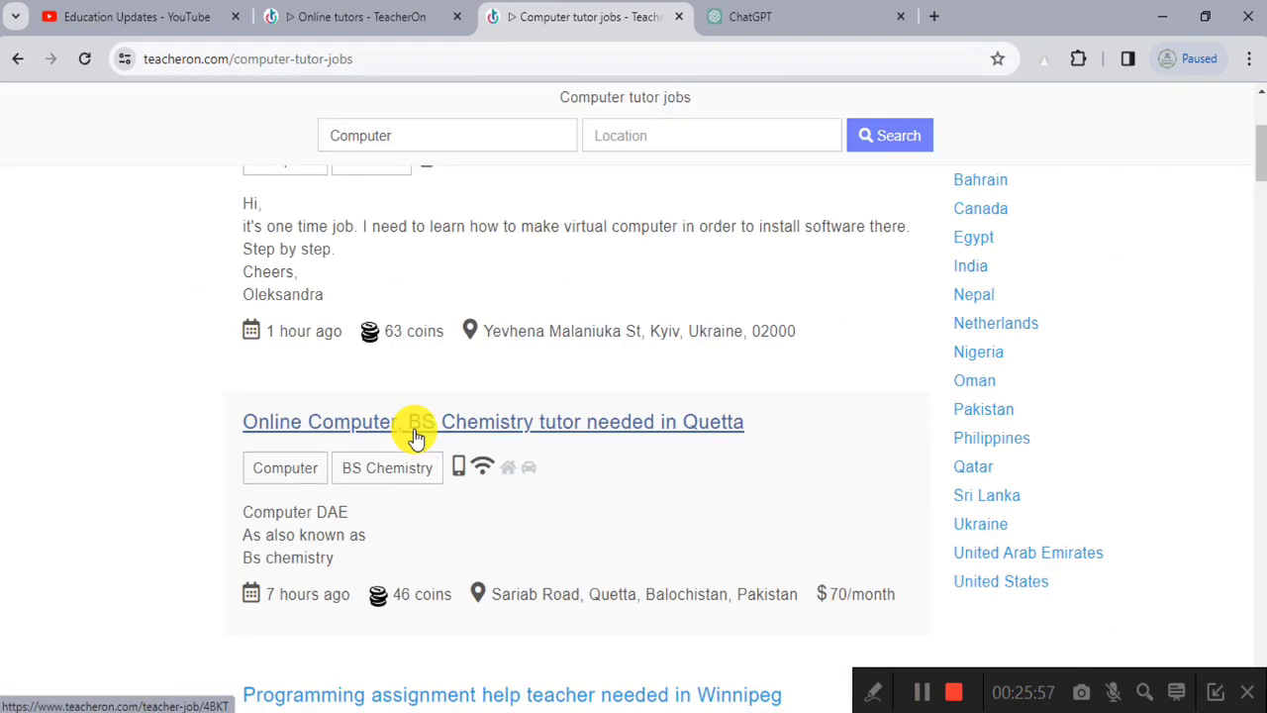
{"action": "scroll", "coordinate": [416, 436], "scroll_direction": "down", "scroll_amount": 3}
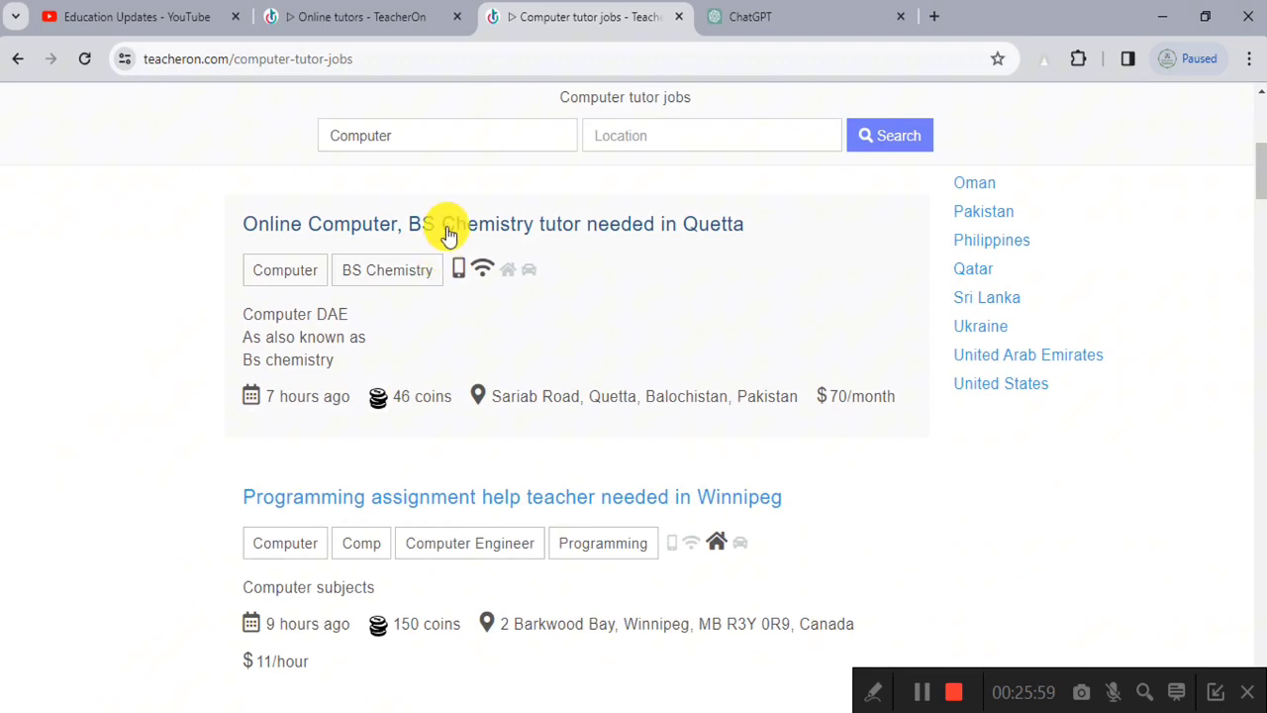
{"action": "left_click", "coordinate": [449, 224]}
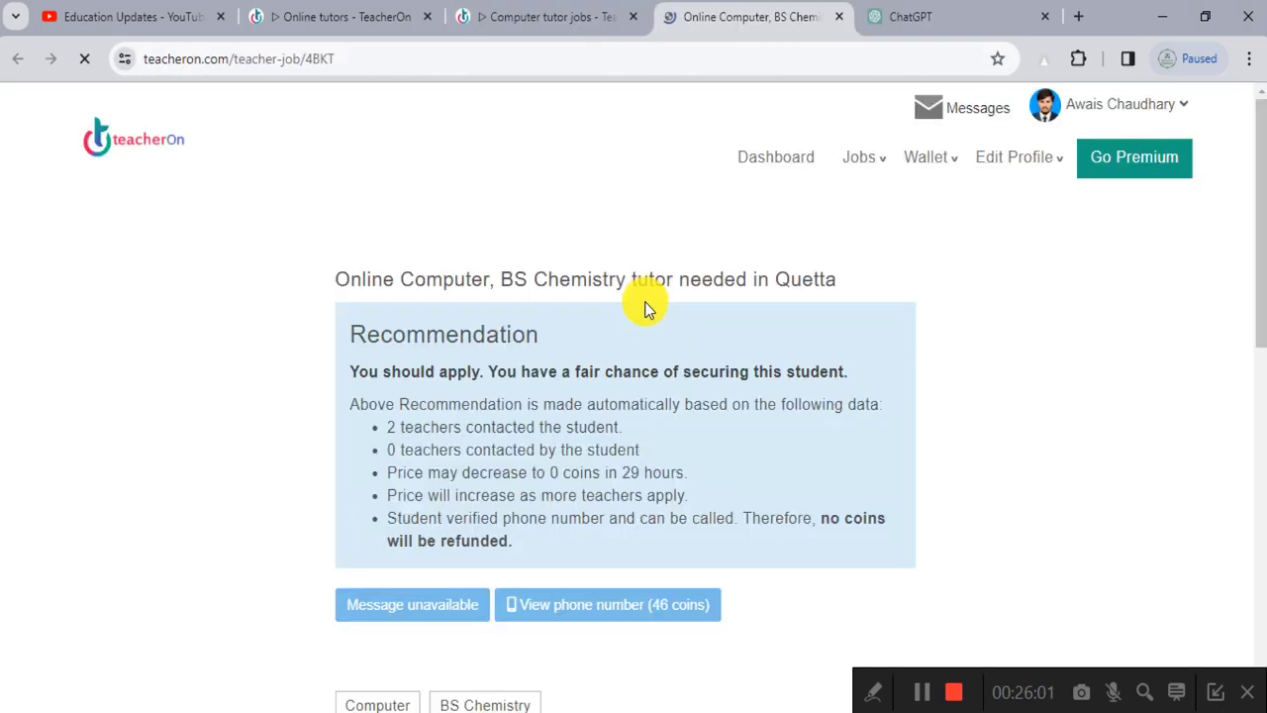
Step: Read the Quetta job's recommendation, highlighting the no-refund note and the two-teachers-contacted line
{"action": "scroll", "coordinate": [597, 503], "scroll_direction": "down", "scroll_amount": 1}
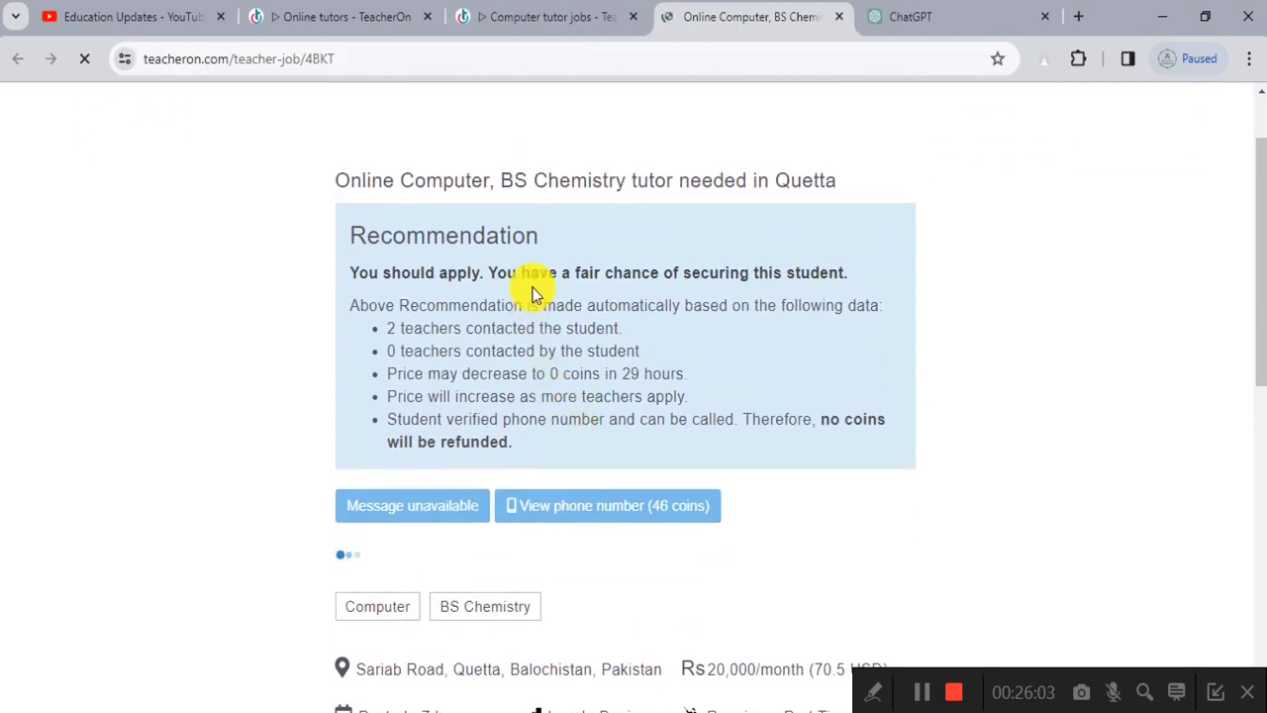
{"action": "scroll", "coordinate": [525, 406], "scroll_direction": "up", "scroll_amount": 4, "text": "ctrl"}
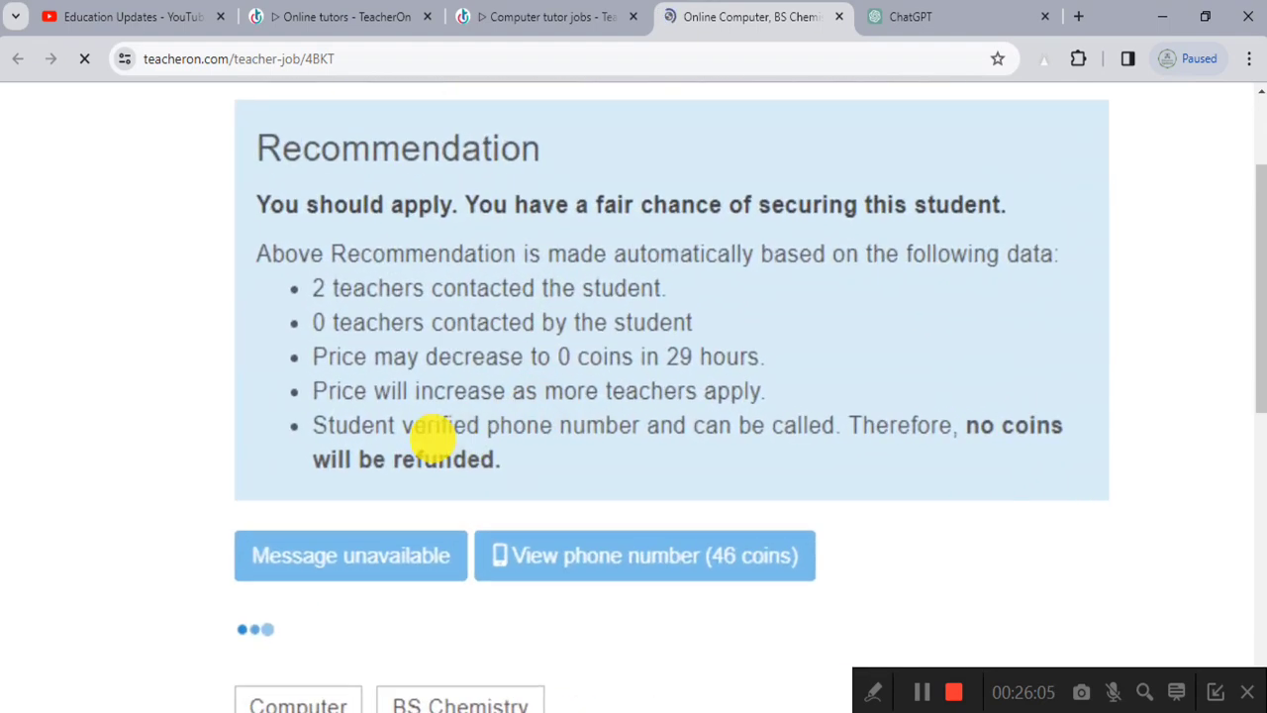
{"action": "left_click_drag", "start_coordinate": [309, 424], "coordinate": [674, 453]}
{"action": "scroll", "coordinate": [758, 433], "scroll_direction": "down", "scroll_amount": 4, "text": "ctrl"}
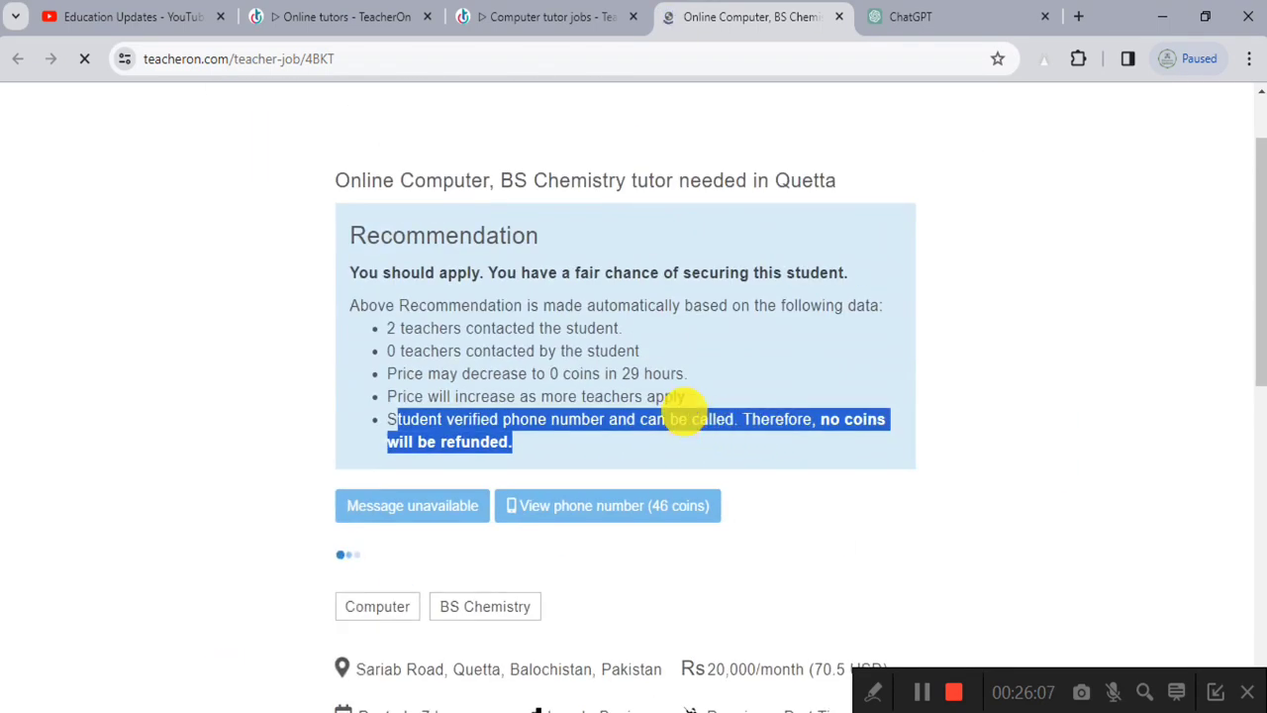
{"action": "left_click", "coordinate": [592, 424]}
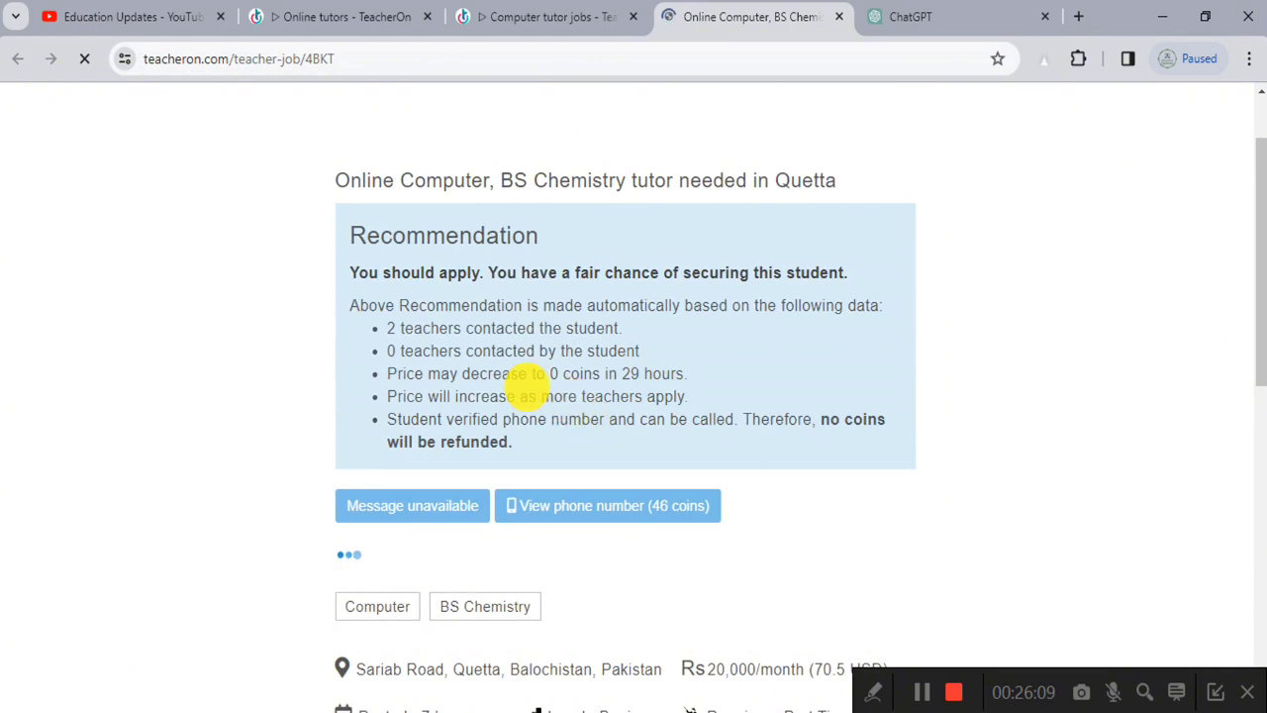
{"action": "scroll", "coordinate": [462, 342], "scroll_direction": "up", "scroll_amount": 4, "text": "ctrl"}
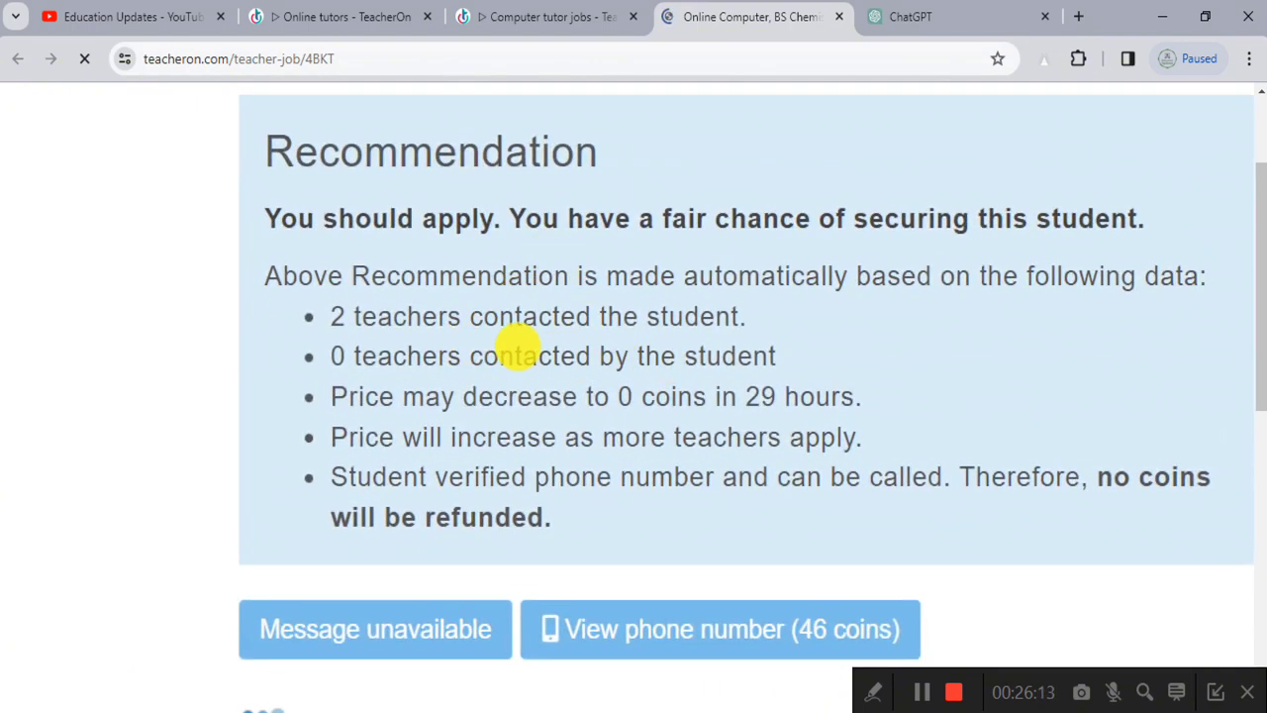
{"action": "left_click_drag", "start_coordinate": [333, 313], "coordinate": [763, 303]}
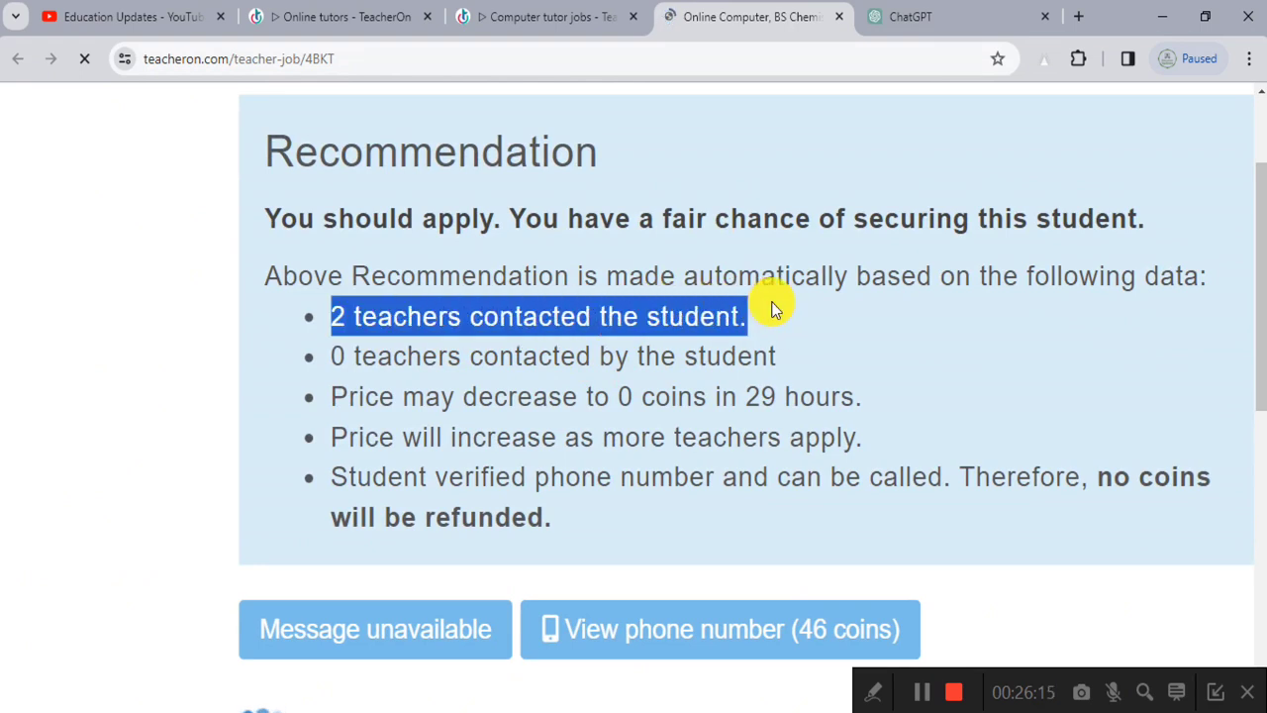
Step: Zoom the job page in and back to normal size, then close the job tab
{"action": "key", "text": "ctrl+minus"}
{"action": "key", "text": "ctrl+minus"}
{"action": "key", "text": "ctrl+minus"}
{"action": "key", "text": "ctrl+minus"}
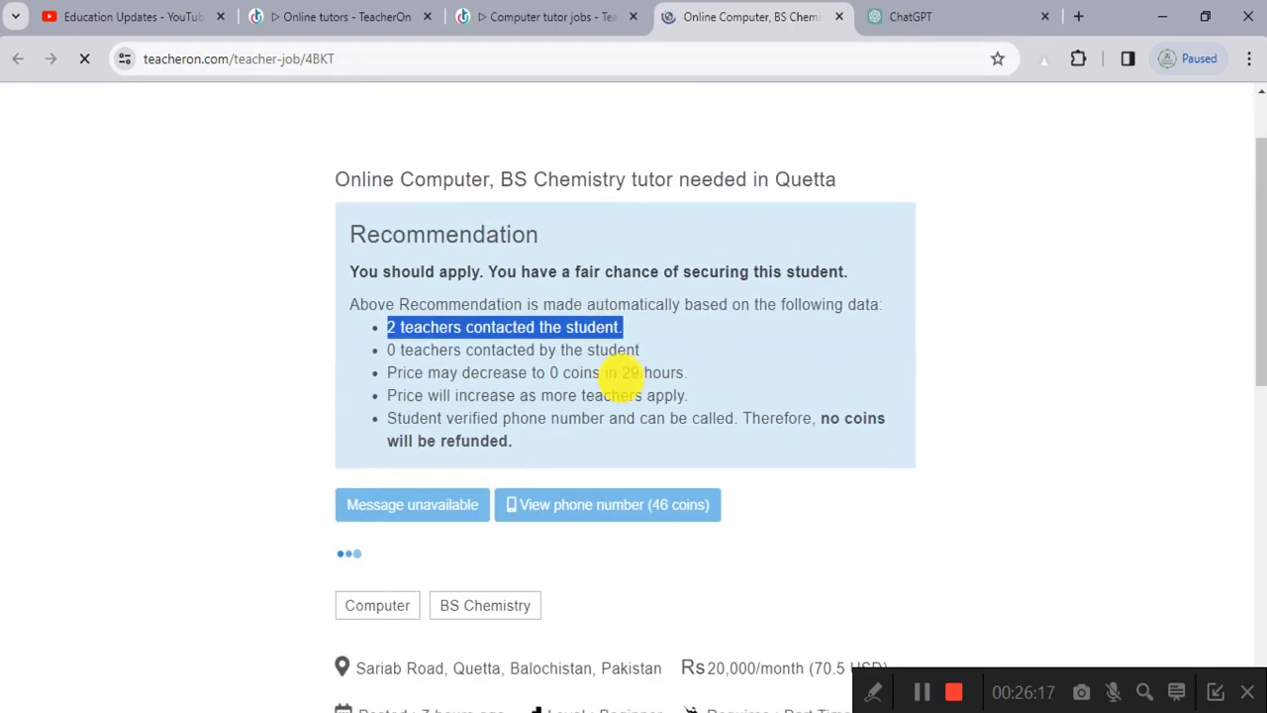
{"action": "scroll", "coordinate": [513, 357], "scroll_direction": "down", "scroll_amount": 2}
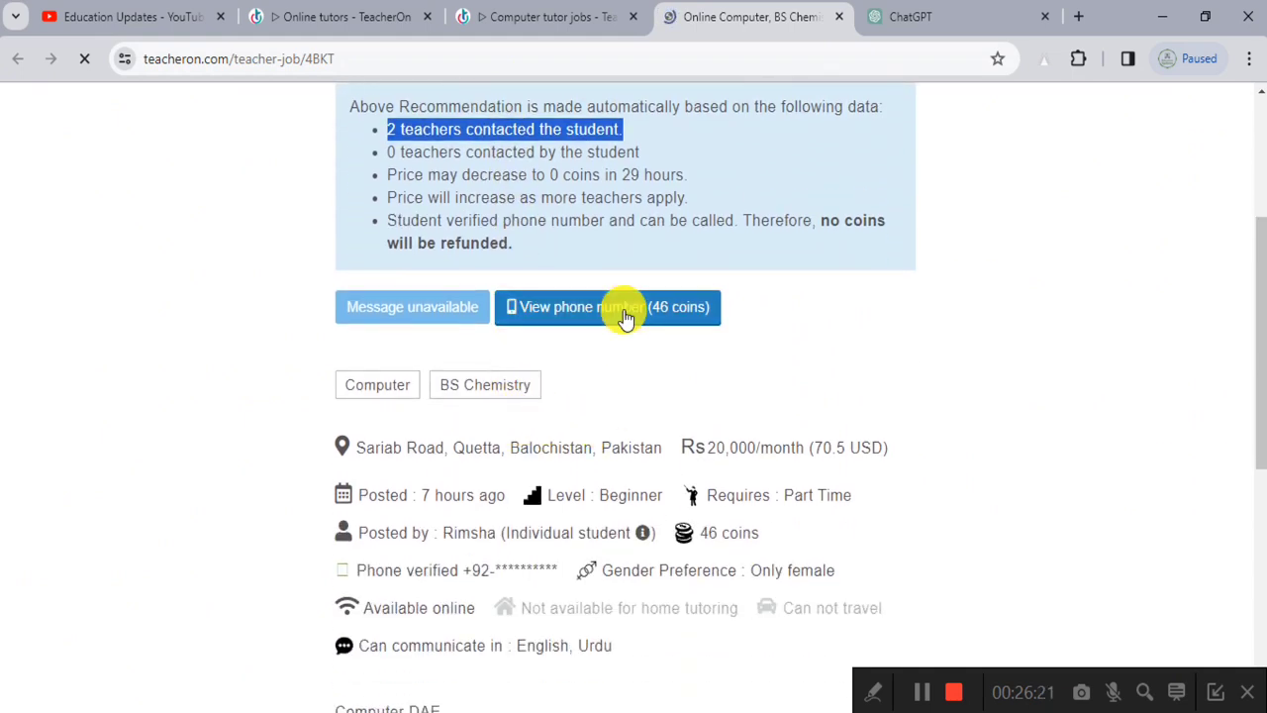
{"action": "key", "text": "ctrl+plus"}
{"action": "key", "text": "ctrl+plus"}
{"action": "key", "text": "ctrl+plus"}
{"action": "key", "text": "ctrl+plus"}
{"action": "key", "text": "ctrl+plus"}
{"action": "key", "text": "ctrl+plus"}
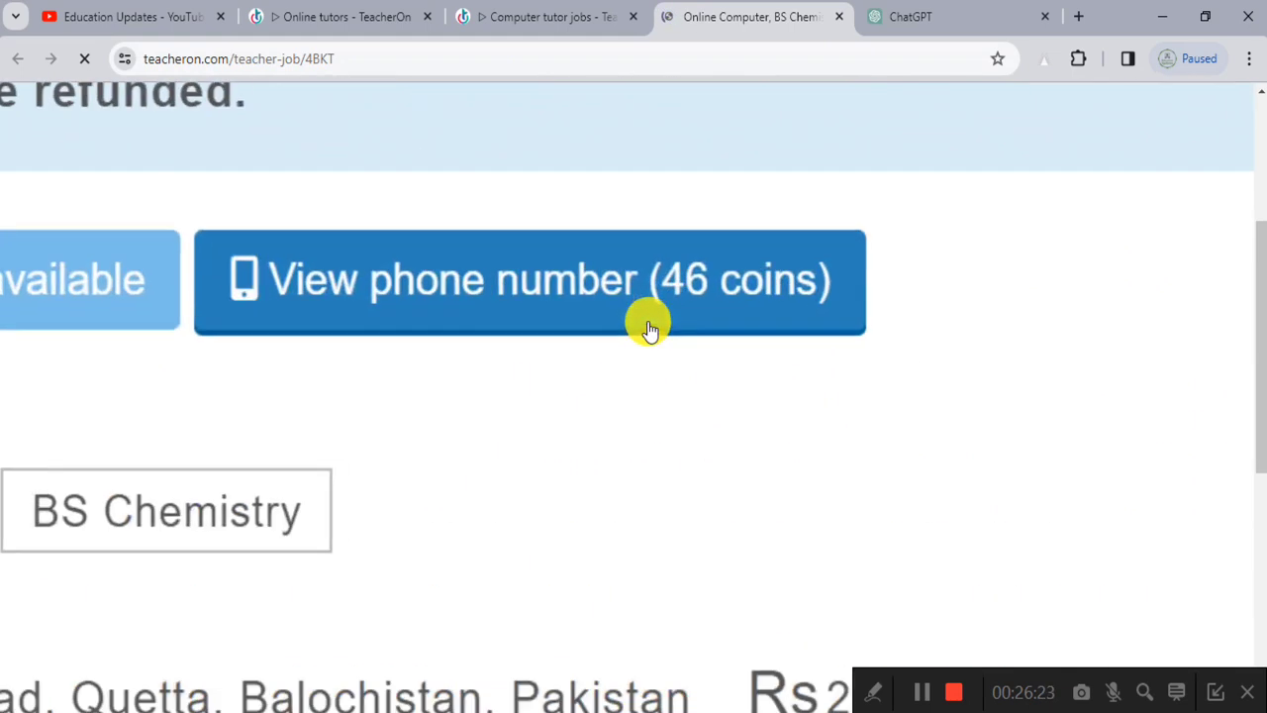
{"action": "key", "text": "ctrl+0"}
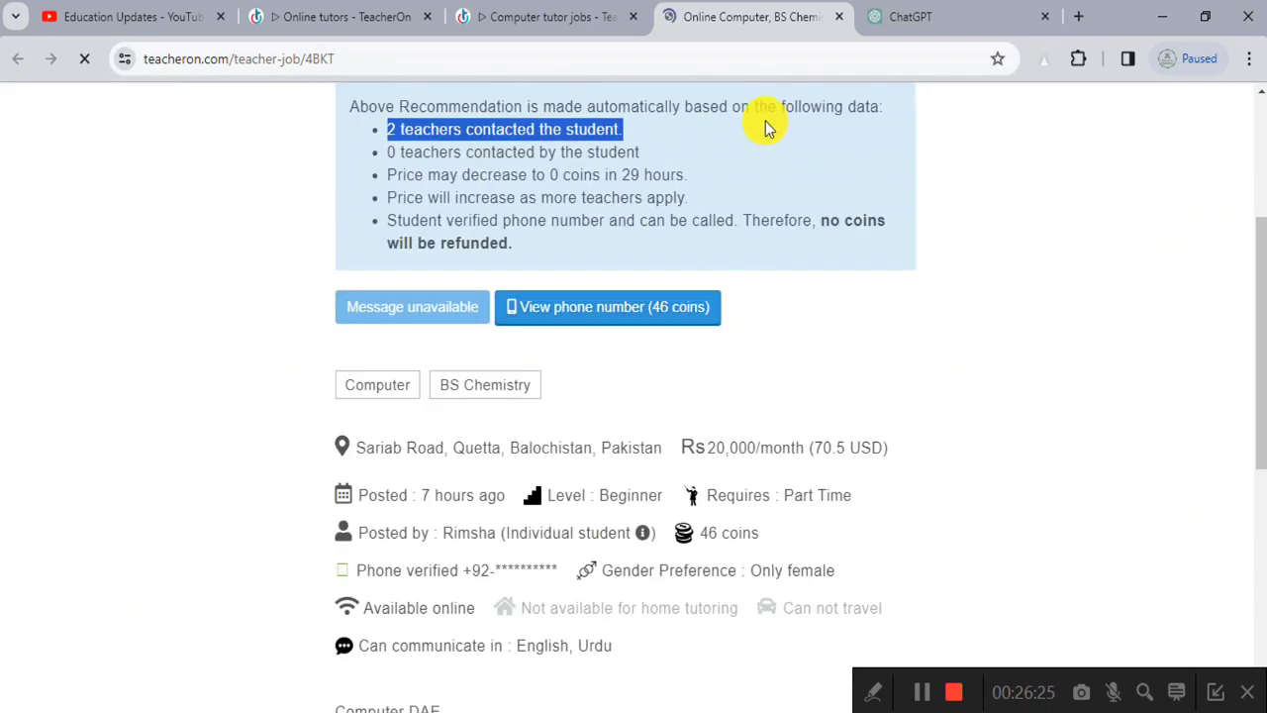
{"action": "left_click", "coordinate": [838, 17]}
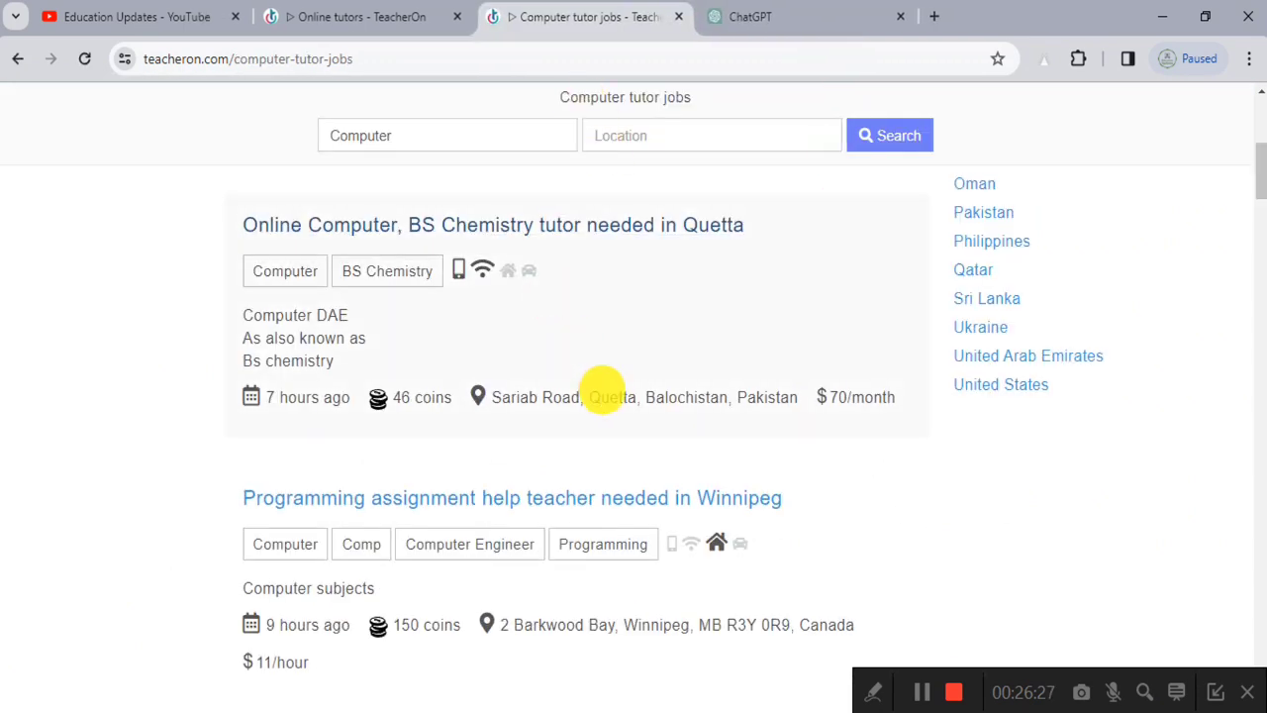
Step: Return to the tutor dashboard from the top navigation and look over its profile, coins and photo tiles
{"action": "scroll", "coordinate": [602, 389], "scroll_direction": "up", "scroll_amount": 5}
{"action": "left_click", "coordinate": [813, 171]}
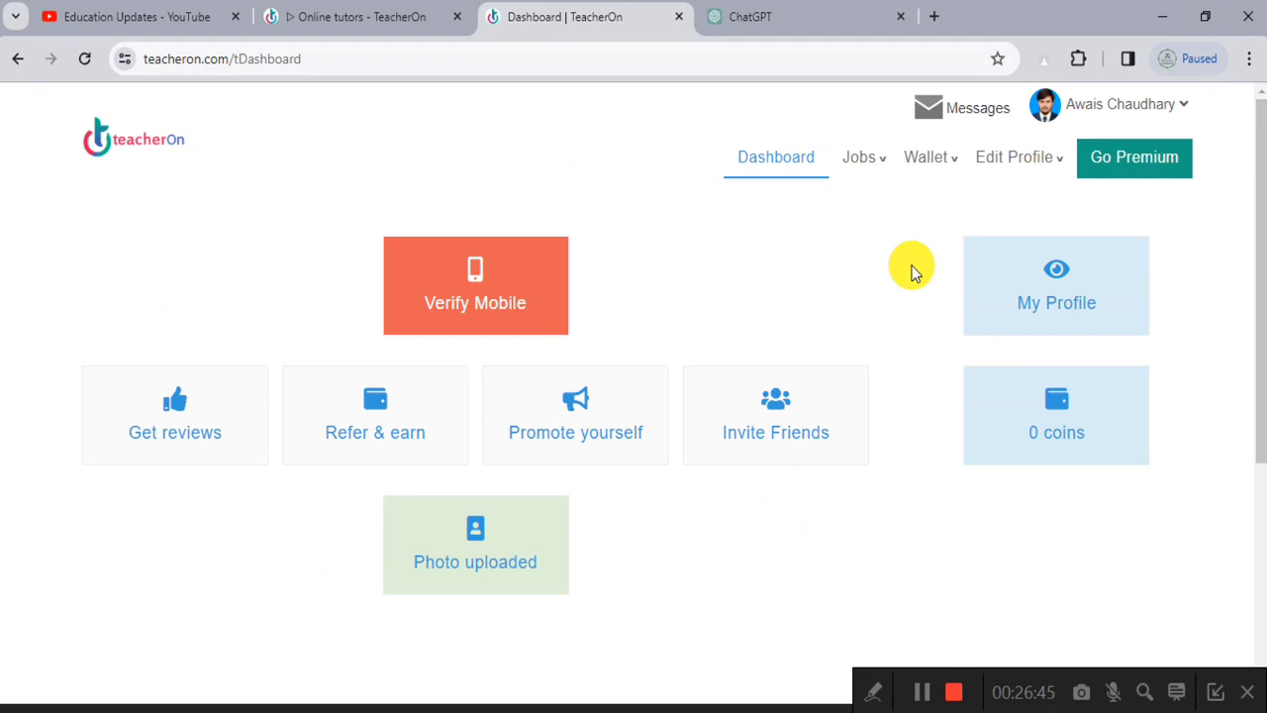
{"action": "scroll", "coordinate": [1193, 154], "scroll_direction": "up", "scroll_amount": 5, "text": "ctrl"}
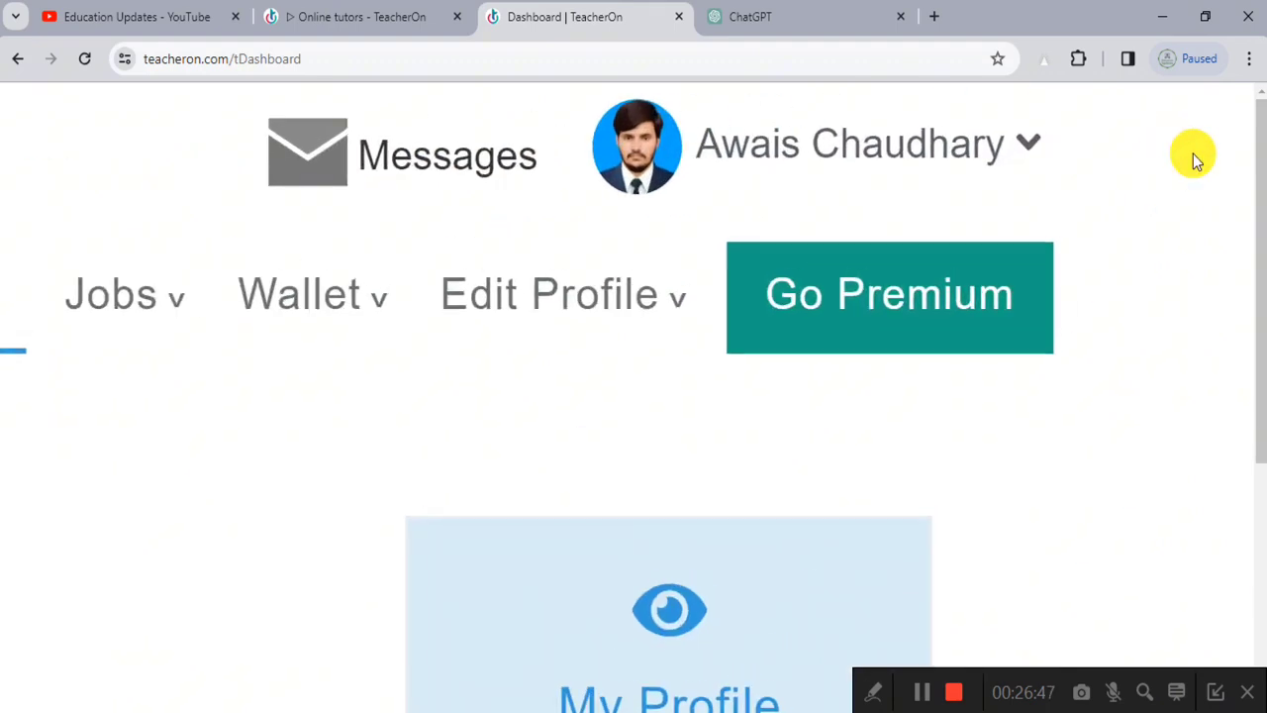
{"action": "scroll", "coordinate": [1193, 153], "scroll_direction": "down", "scroll_amount": 5, "text": "ctrl"}
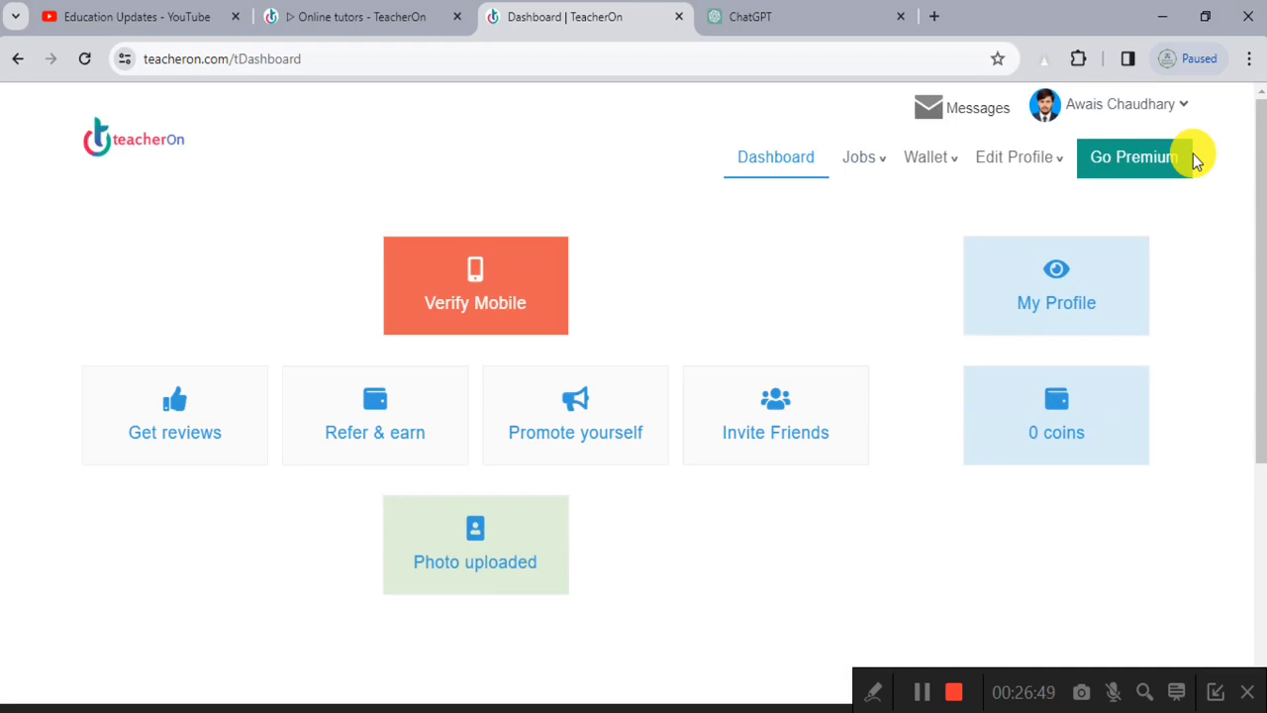
Step: Open the Refer and earn page from the dashboard
{"action": "scroll", "coordinate": [1154, 192], "scroll_direction": "down", "scroll_amount": 2}
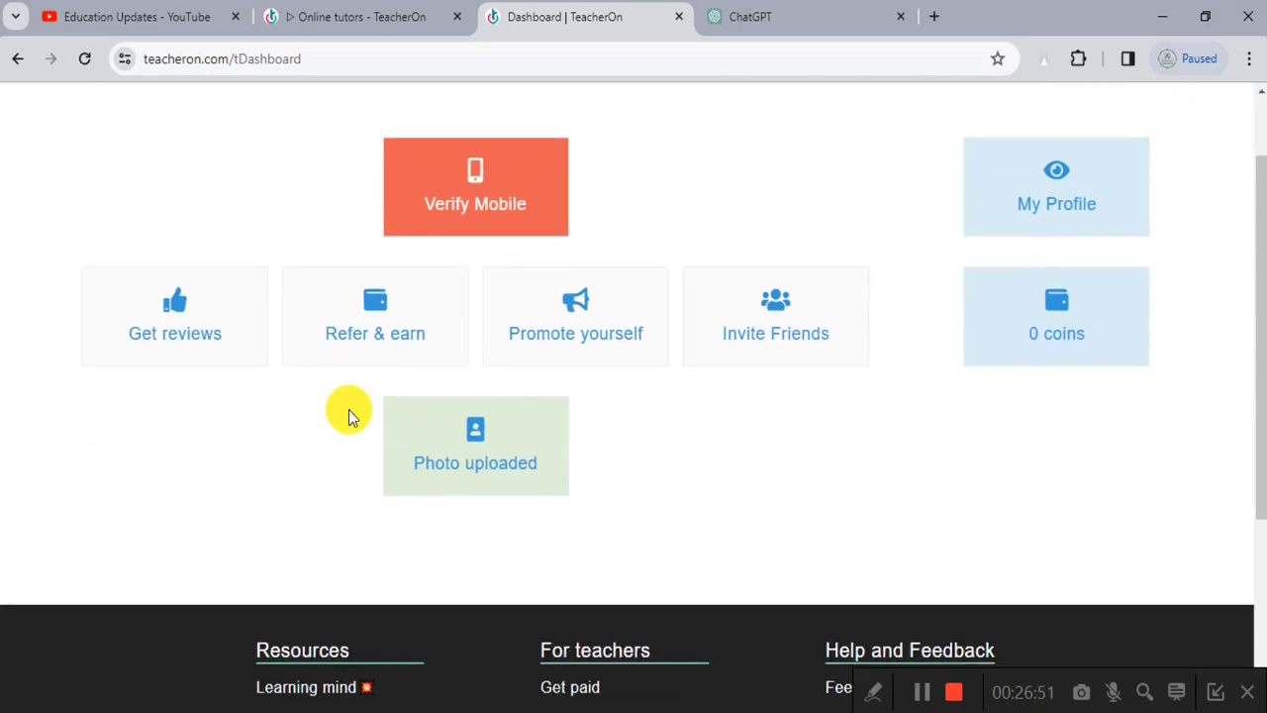
{"action": "scroll", "coordinate": [343, 337], "scroll_direction": "up", "scroll_amount": 6, "text": "ctrl"}
{"action": "scroll", "coordinate": [343, 337], "scroll_direction": "down", "scroll_amount": 6, "text": "ctrl"}
{"action": "left_click", "coordinate": [359, 333]}
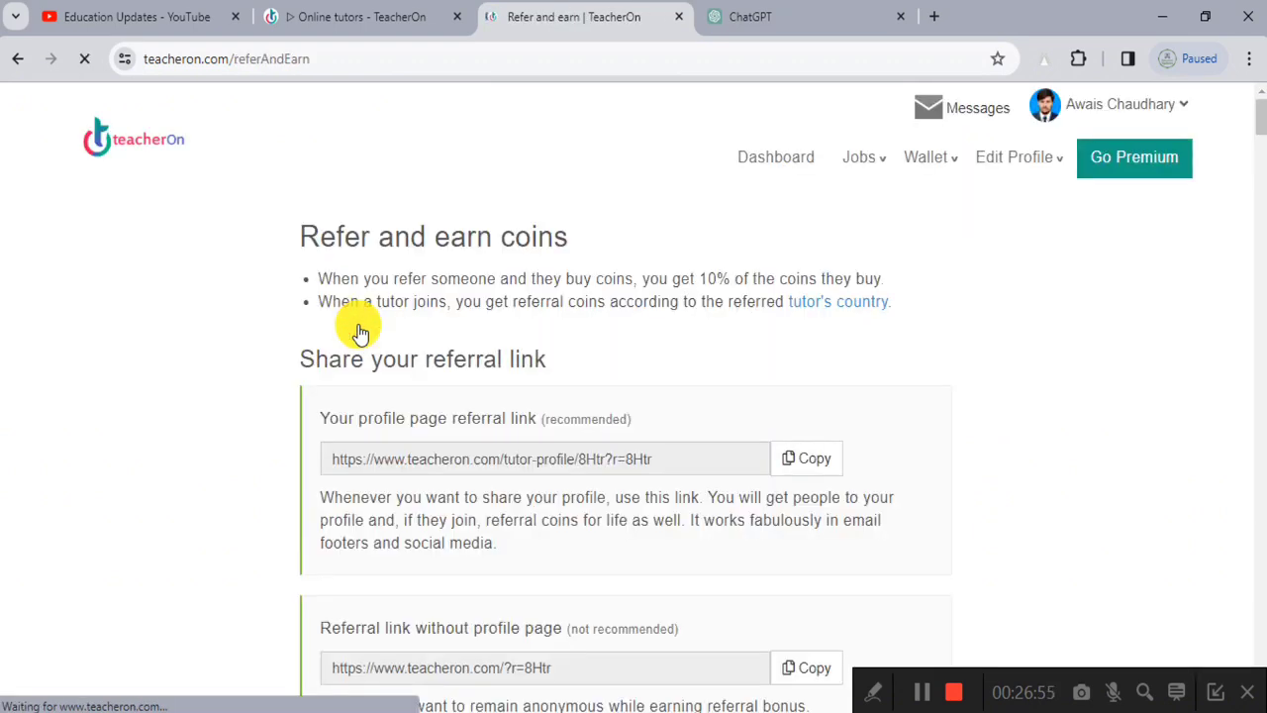
Step: Scroll to the anonymous referral link and highlight its not-recommended note
{"action": "scroll", "coordinate": [660, 475], "scroll_direction": "up", "scroll_amount": 4, "text": "ctrl"}
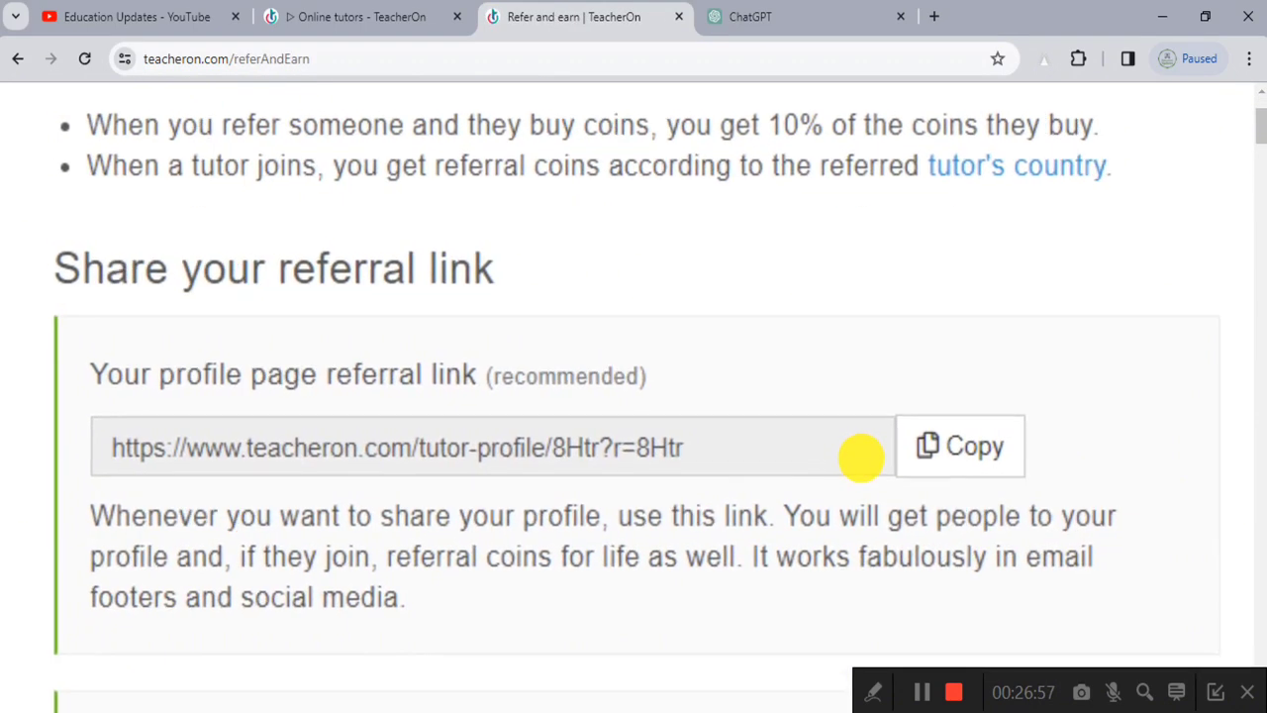
{"action": "scroll", "coordinate": [859, 455], "scroll_direction": "down", "scroll_amount": 4, "text": "ctrl"}
{"action": "scroll", "coordinate": [792, 464], "scroll_direction": "down", "scroll_amount": 3}
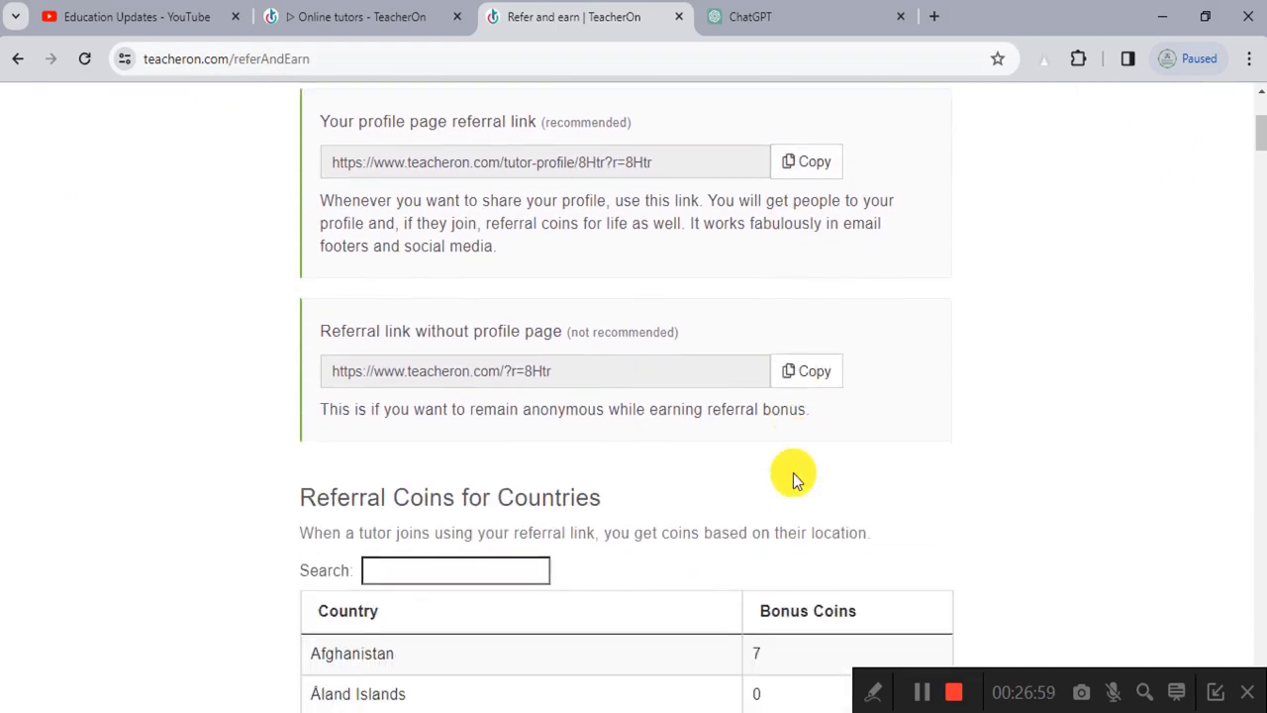
{"action": "scroll", "coordinate": [792, 477], "scroll_direction": "up", "scroll_amount": 3, "text": "ctrl"}
{"action": "scroll", "coordinate": [782, 382], "scroll_direction": "down", "scroll_amount": 3, "text": "ctrl"}
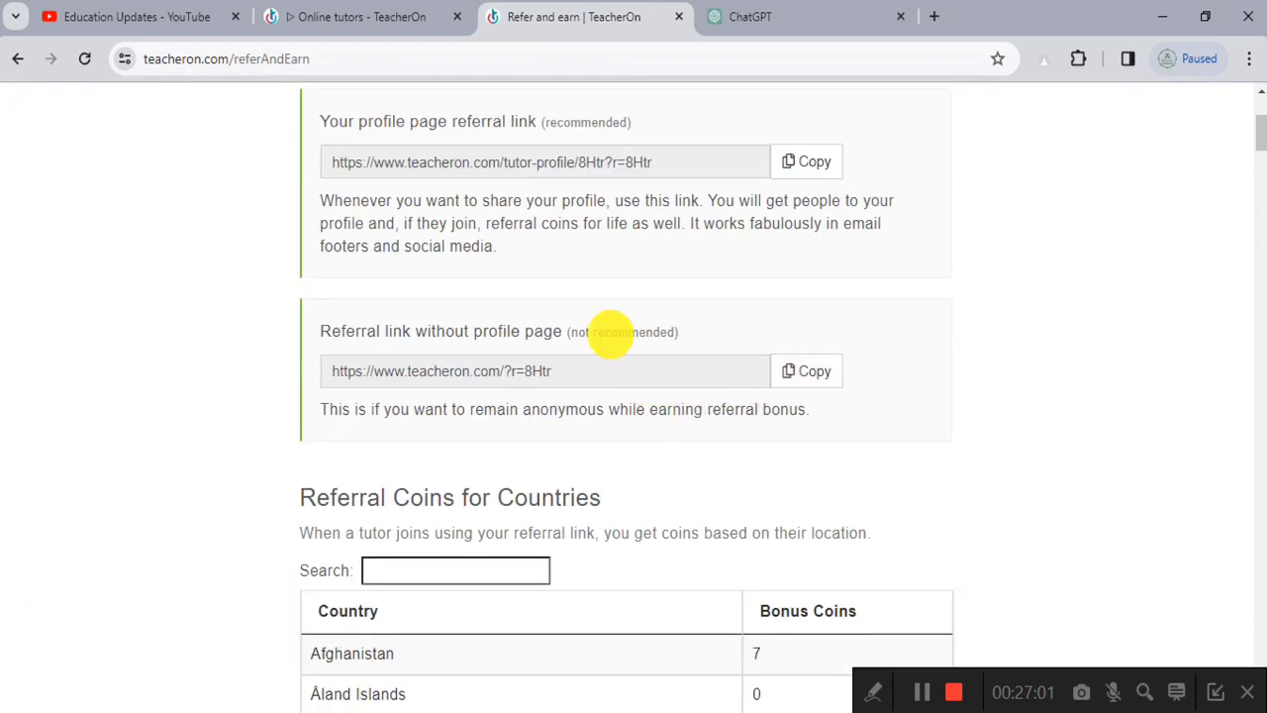
{"action": "left_click_drag", "start_coordinate": [569, 332], "coordinate": [664, 334]}
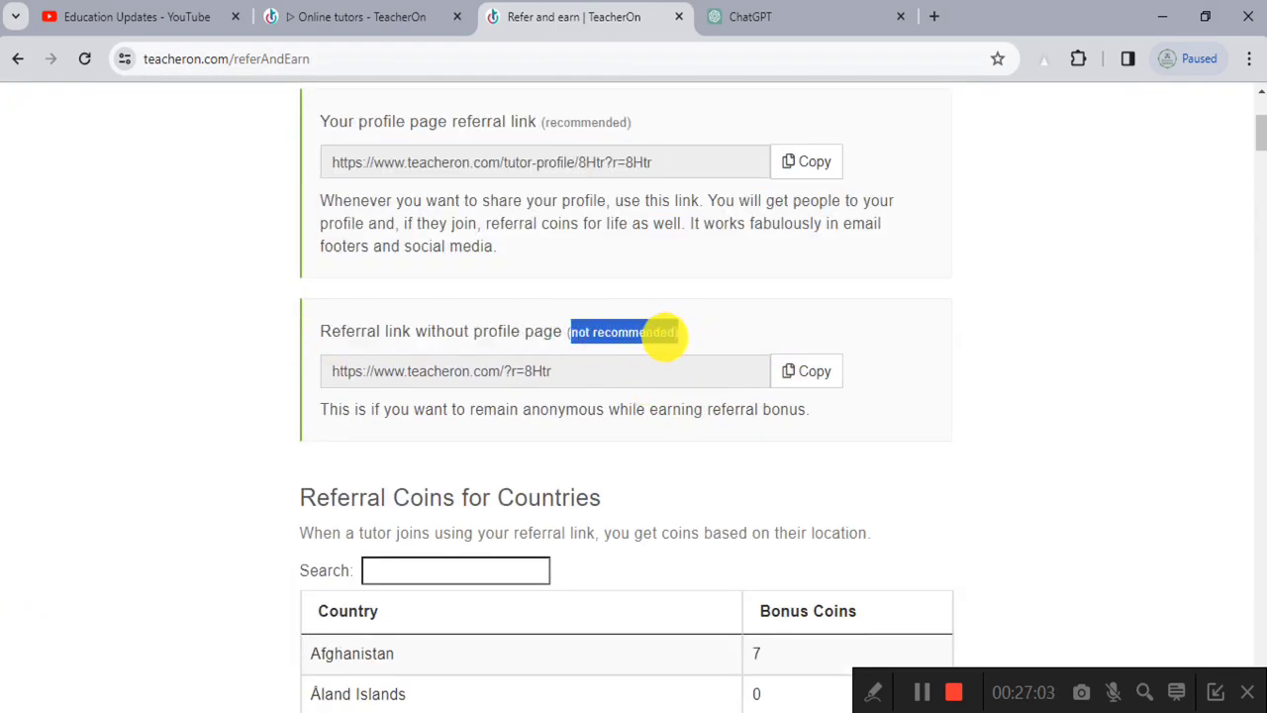
Step: Copy the profile page referral link and scroll down to the Referral Coins for Countries table
{"action": "scroll", "coordinate": [795, 405], "scroll_direction": "up", "scroll_amount": 2}
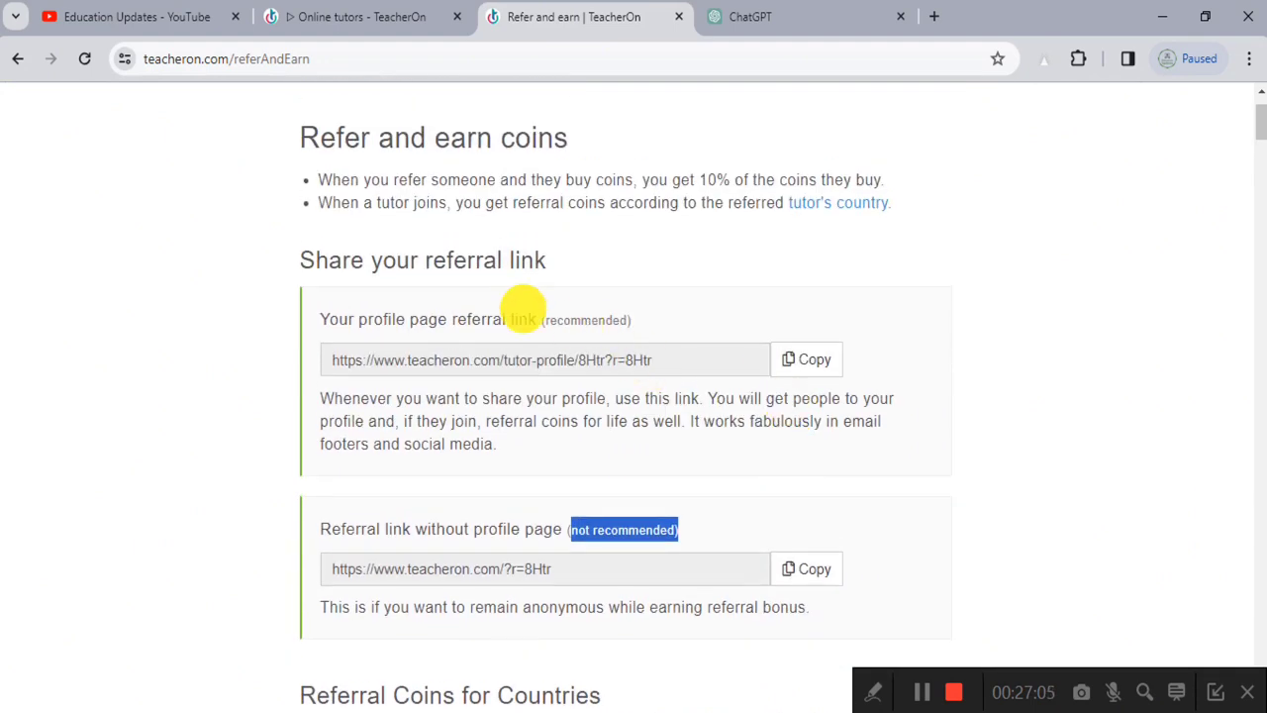
{"action": "scroll", "coordinate": [523, 304], "scroll_direction": "up", "scroll_amount": 5, "text": "ctrl"}
{"action": "left_click_drag", "start_coordinate": [168, 342], "coordinate": [493, 344]}
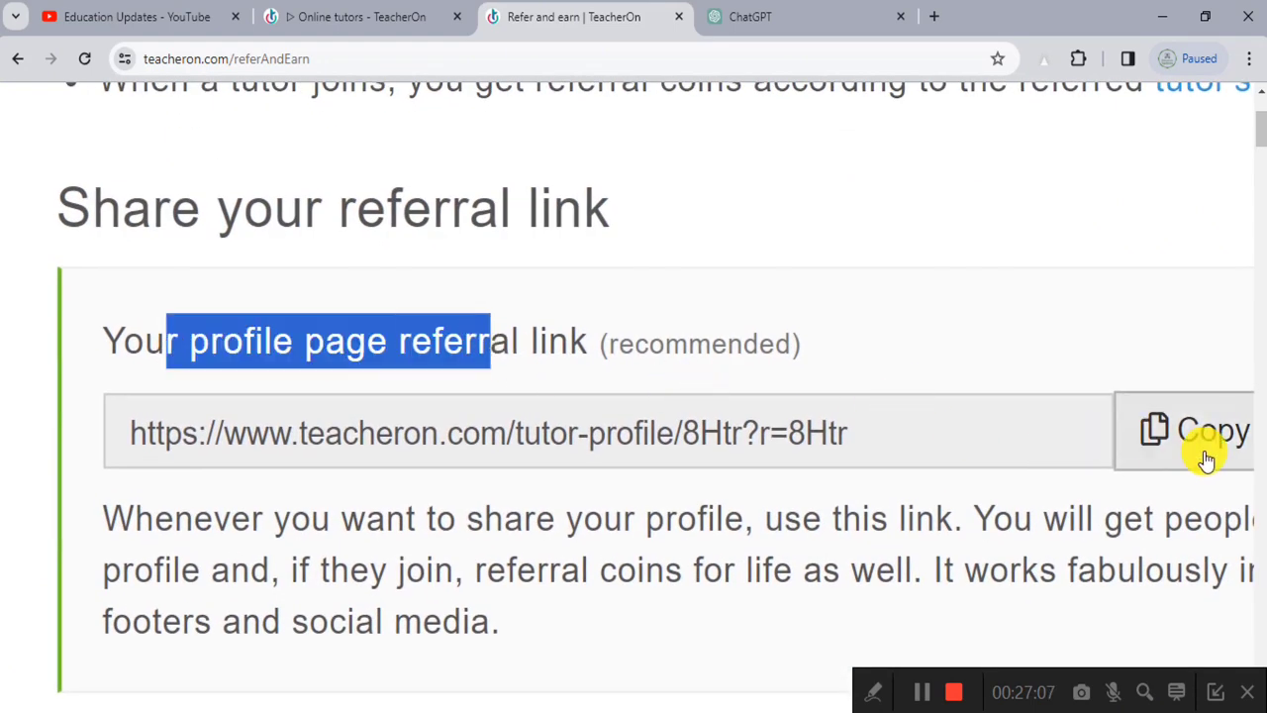
{"action": "scroll", "coordinate": [1188, 446], "scroll_direction": "down", "scroll_amount": 2, "text": "ctrl"}
{"action": "left_click", "coordinate": [1180, 435]}
{"action": "scroll", "coordinate": [734, 335], "scroll_direction": "down", "scroll_amount": 2, "text": "ctrl"}
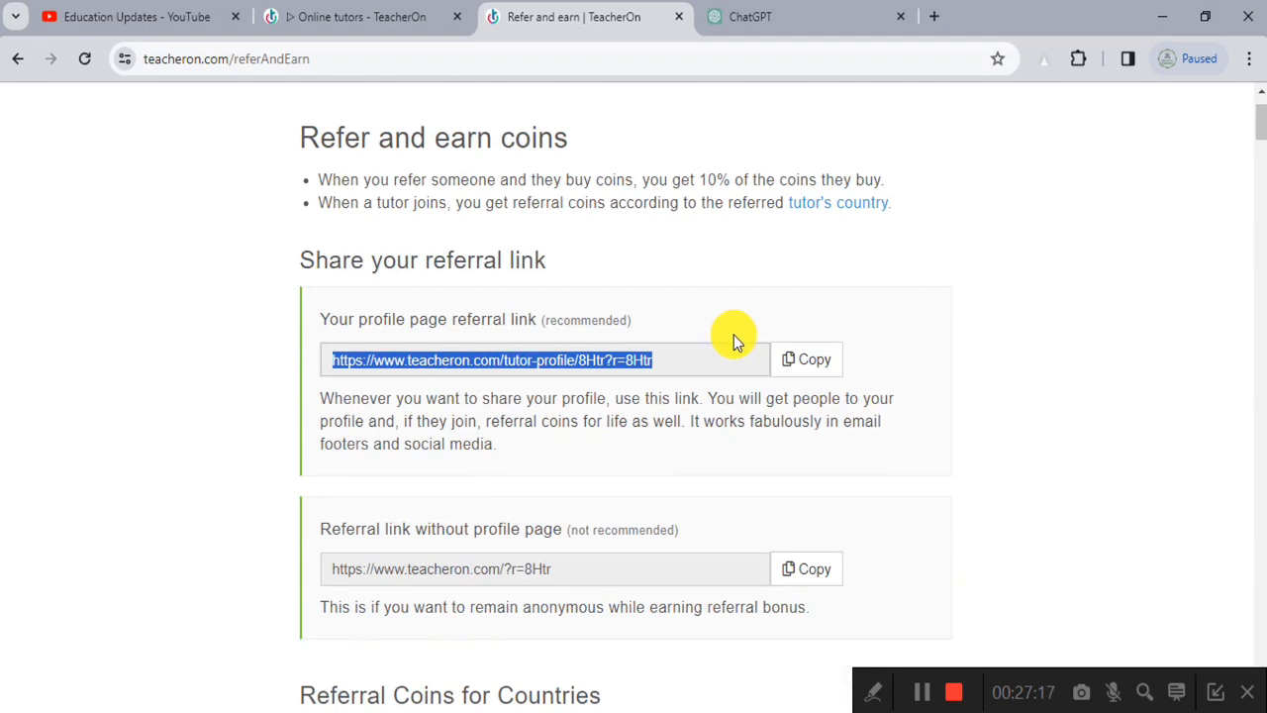
{"action": "scroll", "coordinate": [734, 341], "scroll_direction": "down", "scroll_amount": 3}
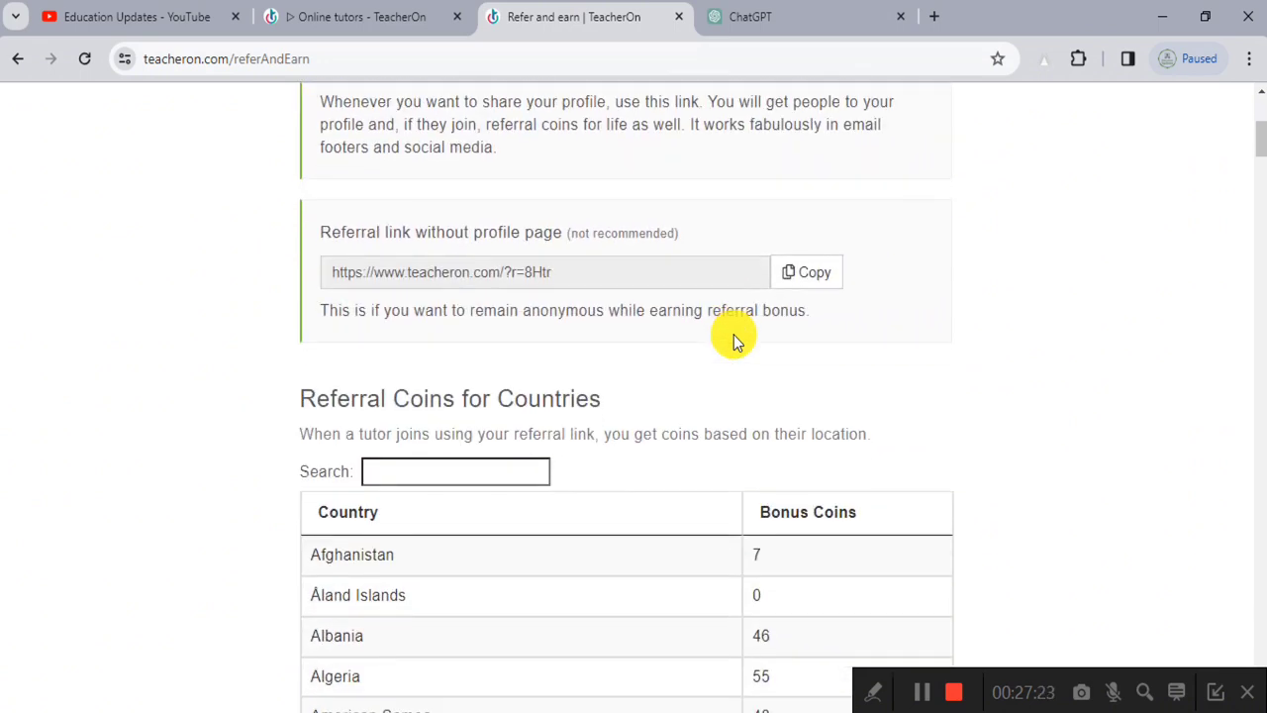
{"action": "scroll", "coordinate": [738, 346], "scroll_direction": "down", "scroll_amount": 3}
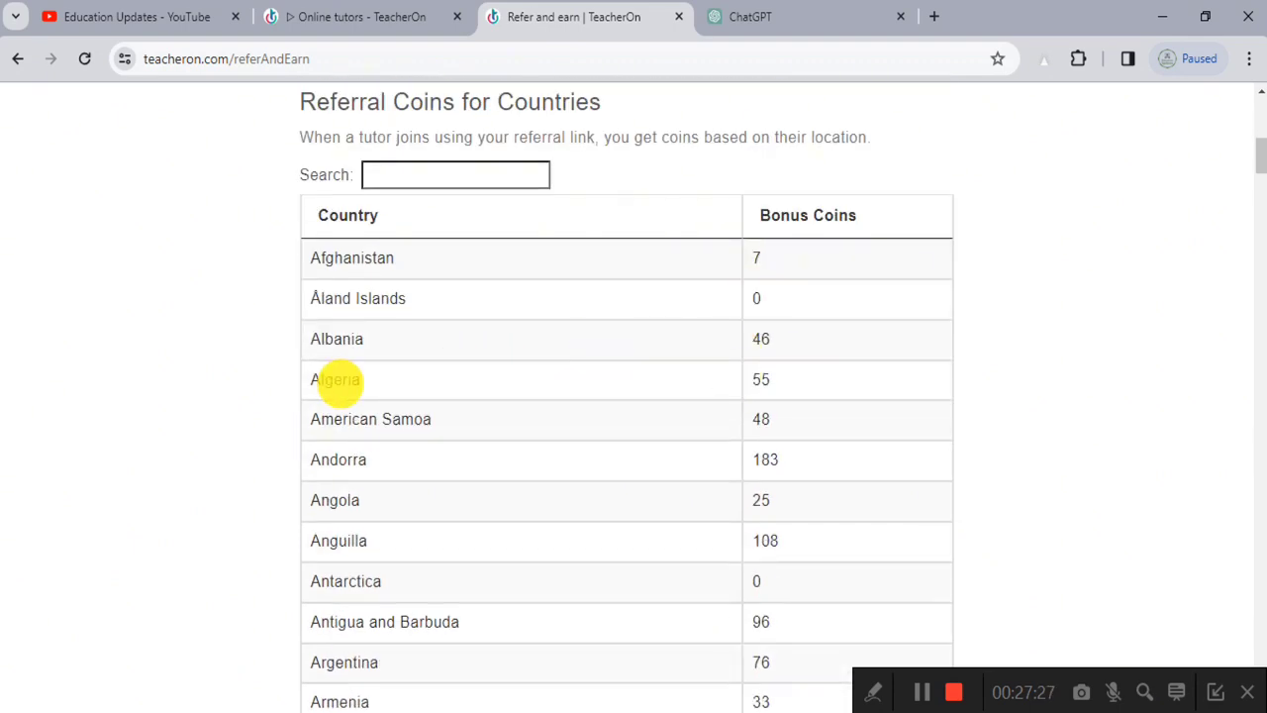
{"action": "mouse_move", "coordinate": [761, 384]}
{"action": "left_mouse_down"}
{"action": "mouse_move", "coordinate": [779, 385]}
{"action": "mouse_move", "coordinate": [750, 389]}
{"action": "left_mouse_up"}
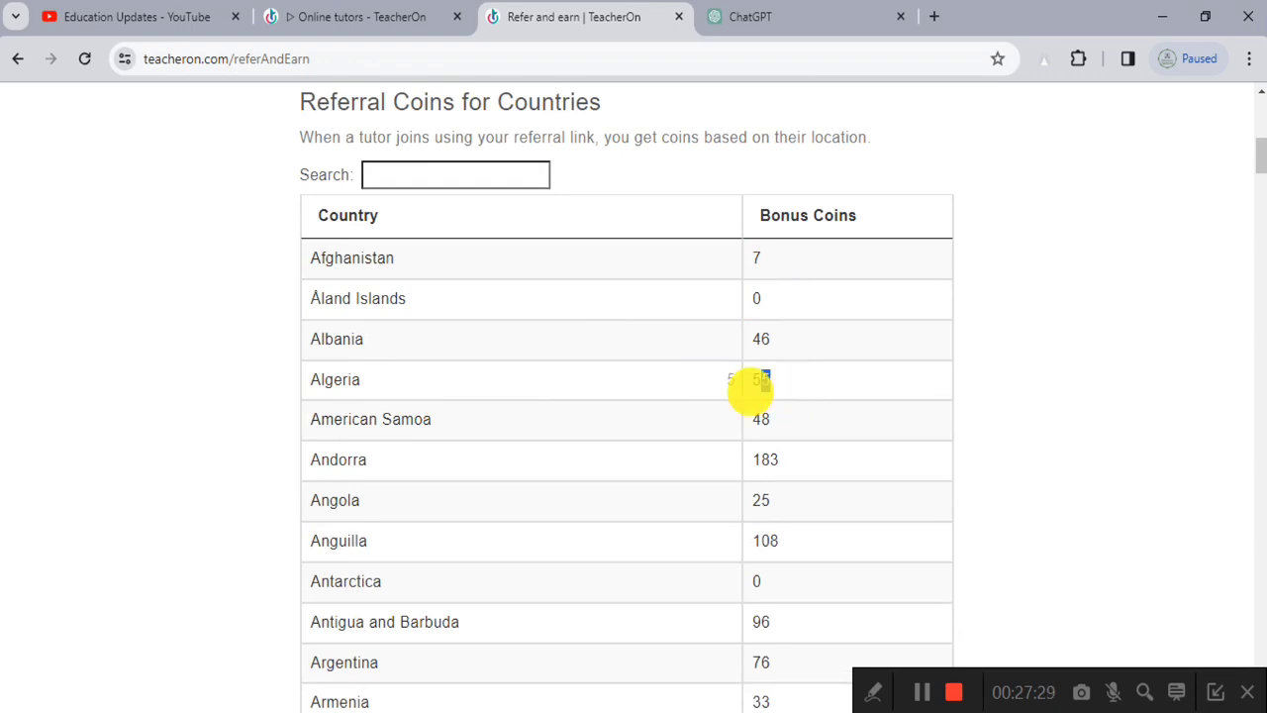
{"action": "scroll", "coordinate": [747, 465], "scroll_direction": "down", "scroll_amount": 1}
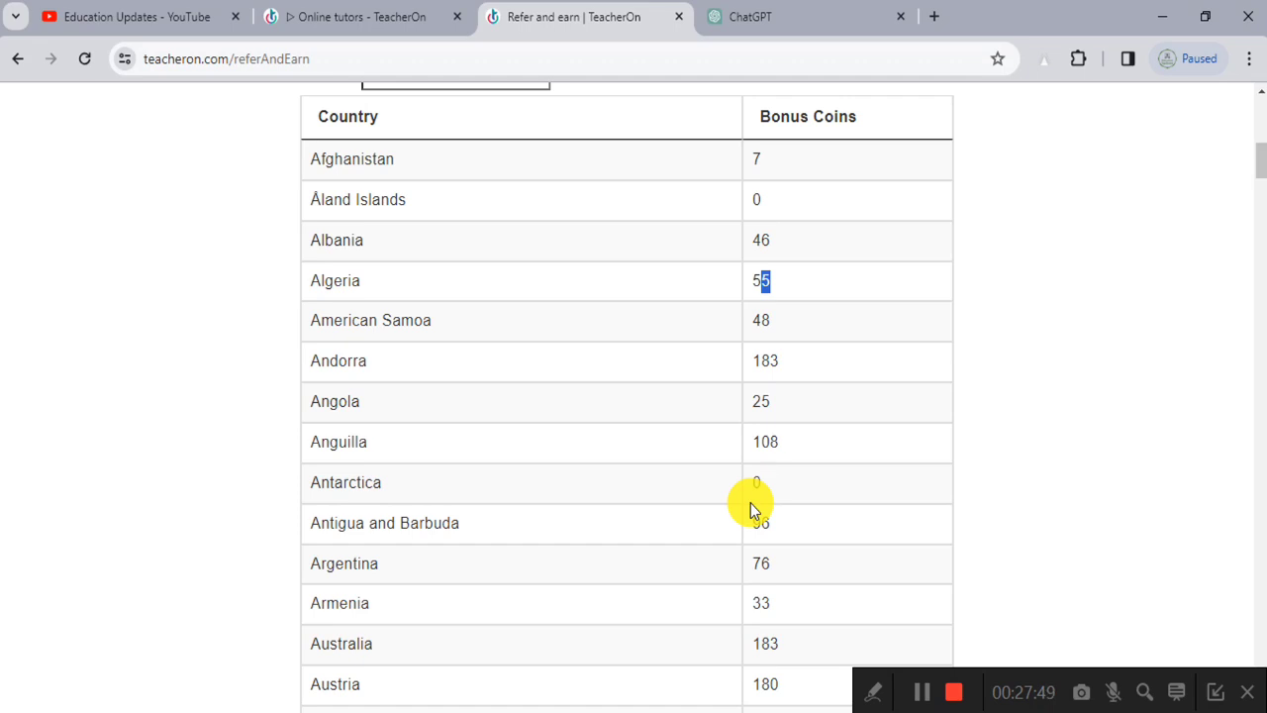
{"action": "double_click", "coordinate": [766, 360]}
{"action": "scroll", "coordinate": [806, 481], "scroll_direction": "down", "scroll_amount": 3}
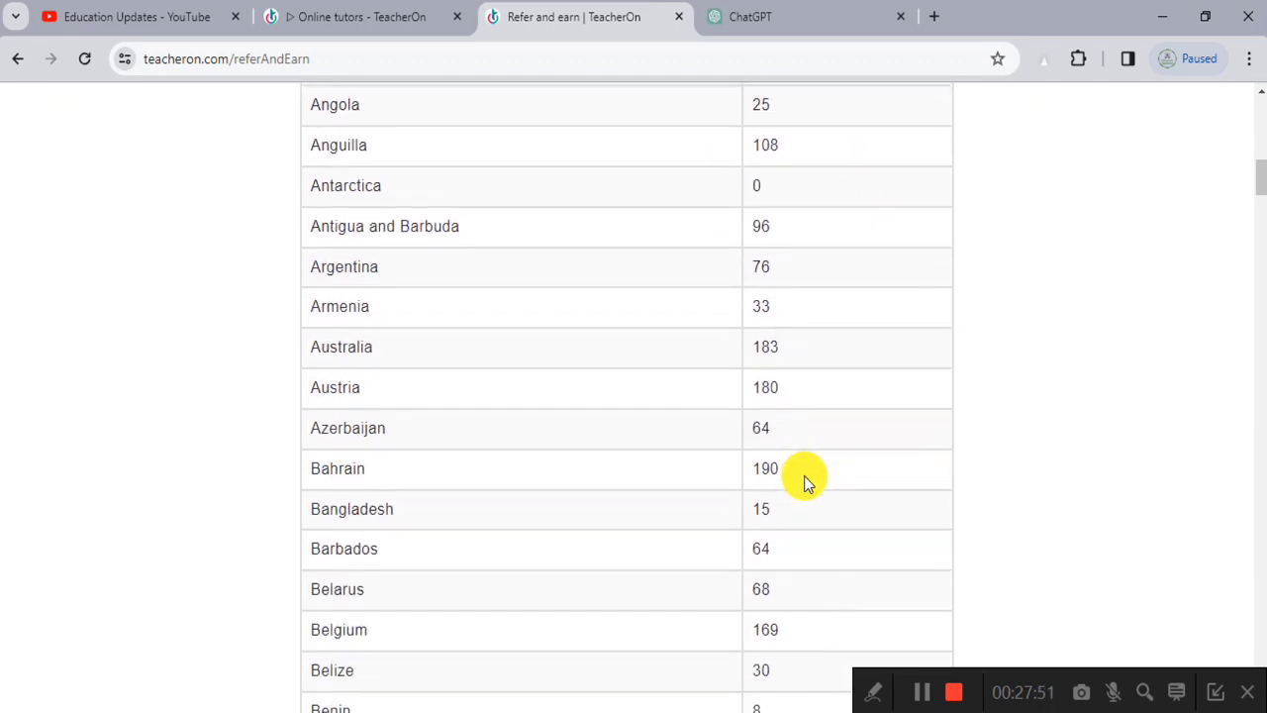
{"action": "double_click", "coordinate": [769, 388]}
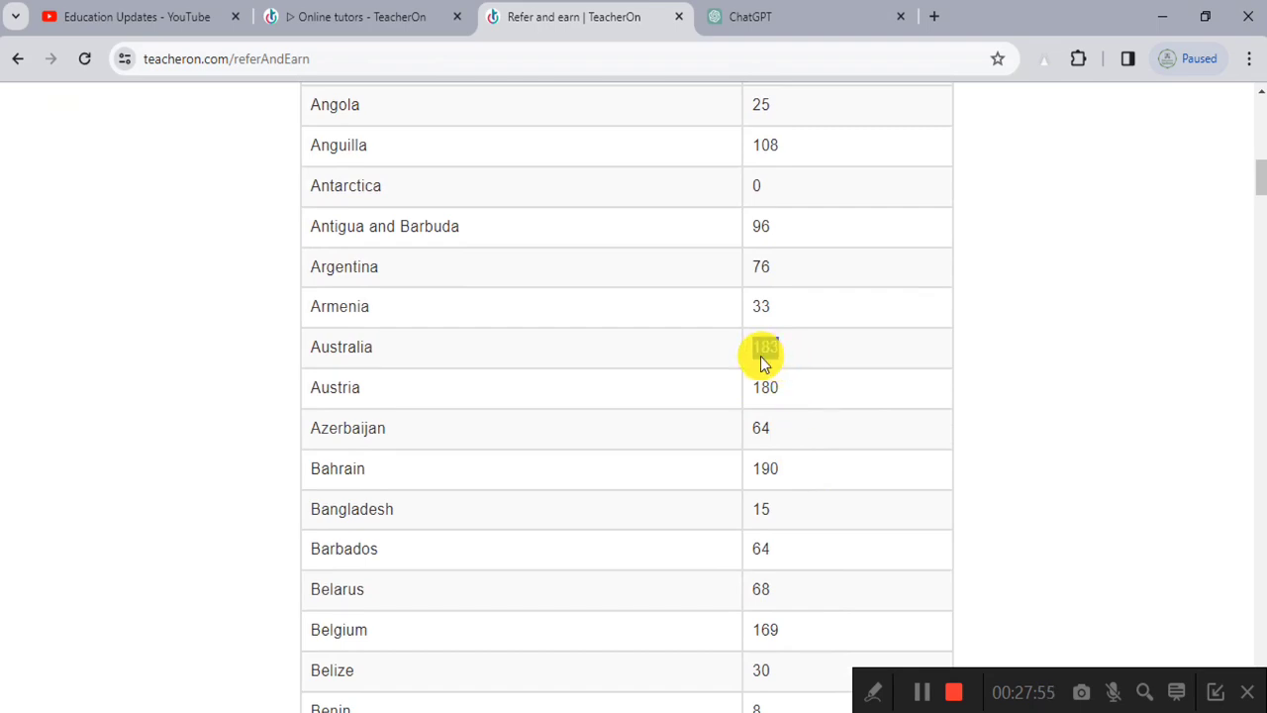
{"action": "left_click", "coordinate": [791, 359]}
{"action": "scroll", "coordinate": [792, 396], "scroll_direction": "down", "scroll_amount": 1}
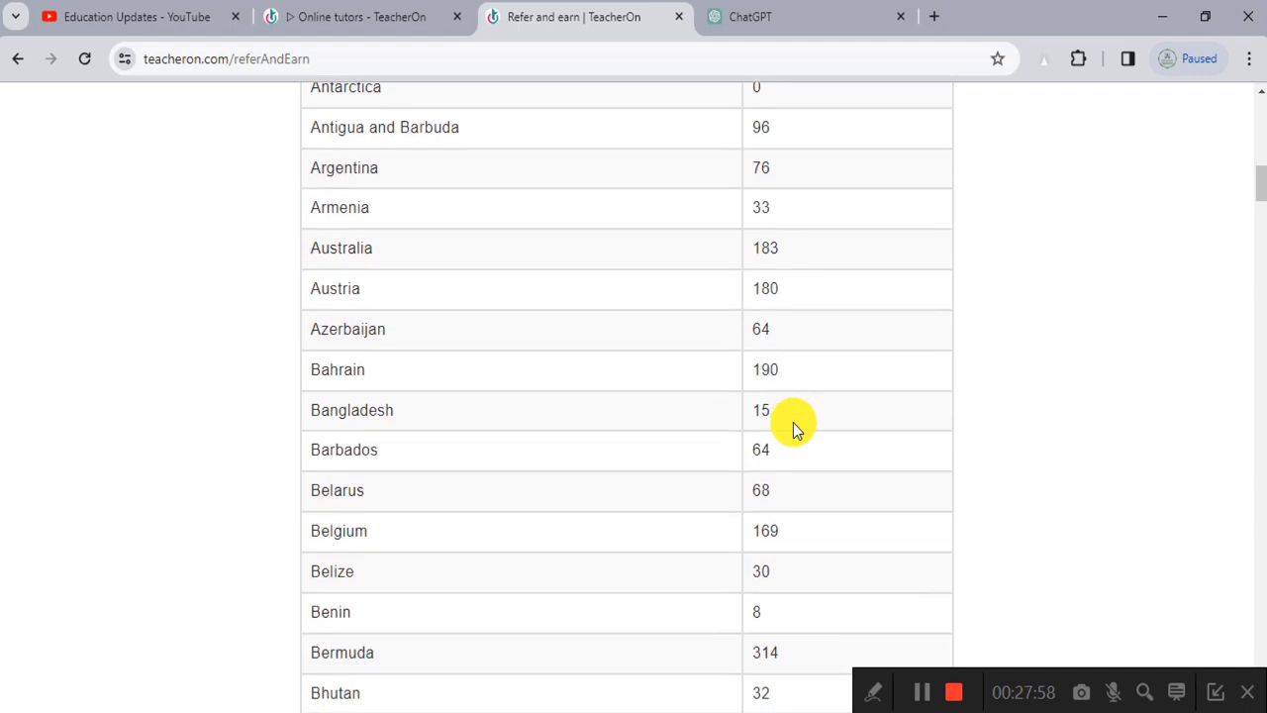
{"action": "double_click", "coordinate": [763, 371]}
{"action": "scroll", "coordinate": [597, 492], "scroll_direction": "down", "scroll_amount": 1}
{"action": "scroll", "coordinate": [597, 492], "scroll_direction": "down", "scroll_amount": 1}
{"action": "left_click_drag", "start_coordinate": [337, 454], "coordinate": [377, 455]}
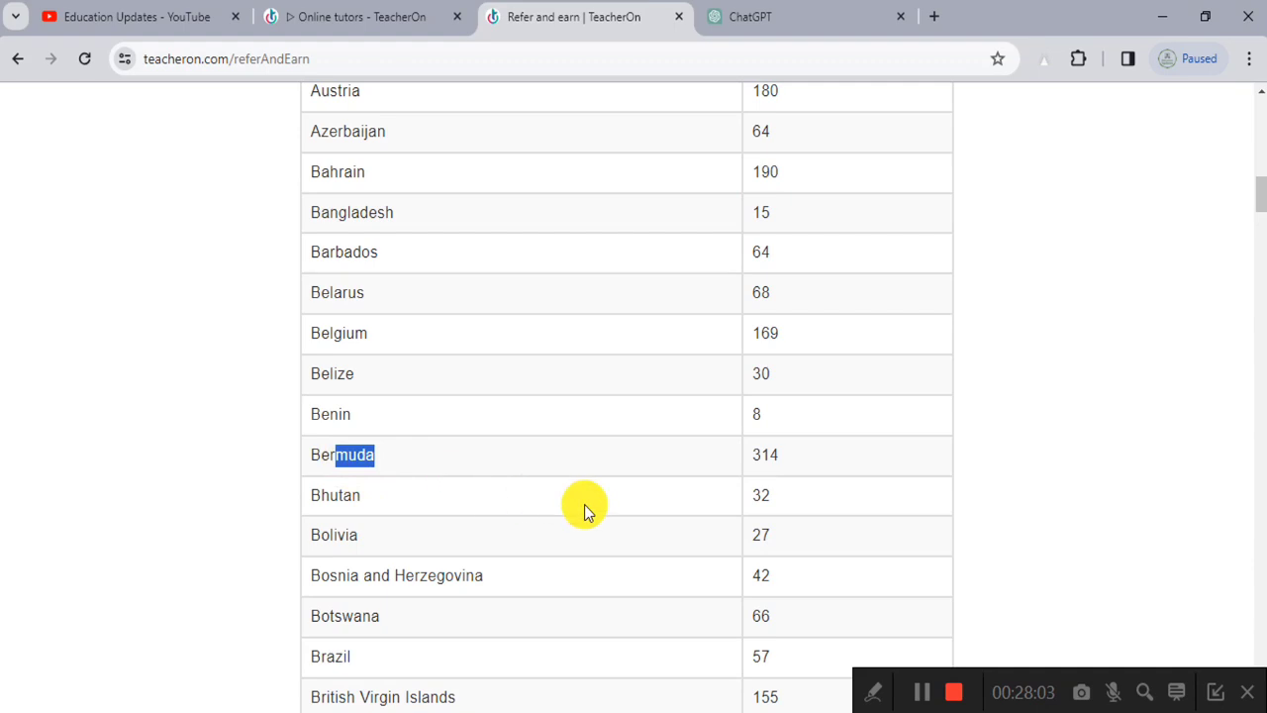
{"action": "left_click_drag", "start_coordinate": [803, 447], "coordinate": [741, 458]}
{"action": "scroll", "coordinate": [580, 544], "scroll_direction": "down", "scroll_amount": 1}
{"action": "scroll", "coordinate": [580, 545], "scroll_direction": "down", "scroll_amount": 2}
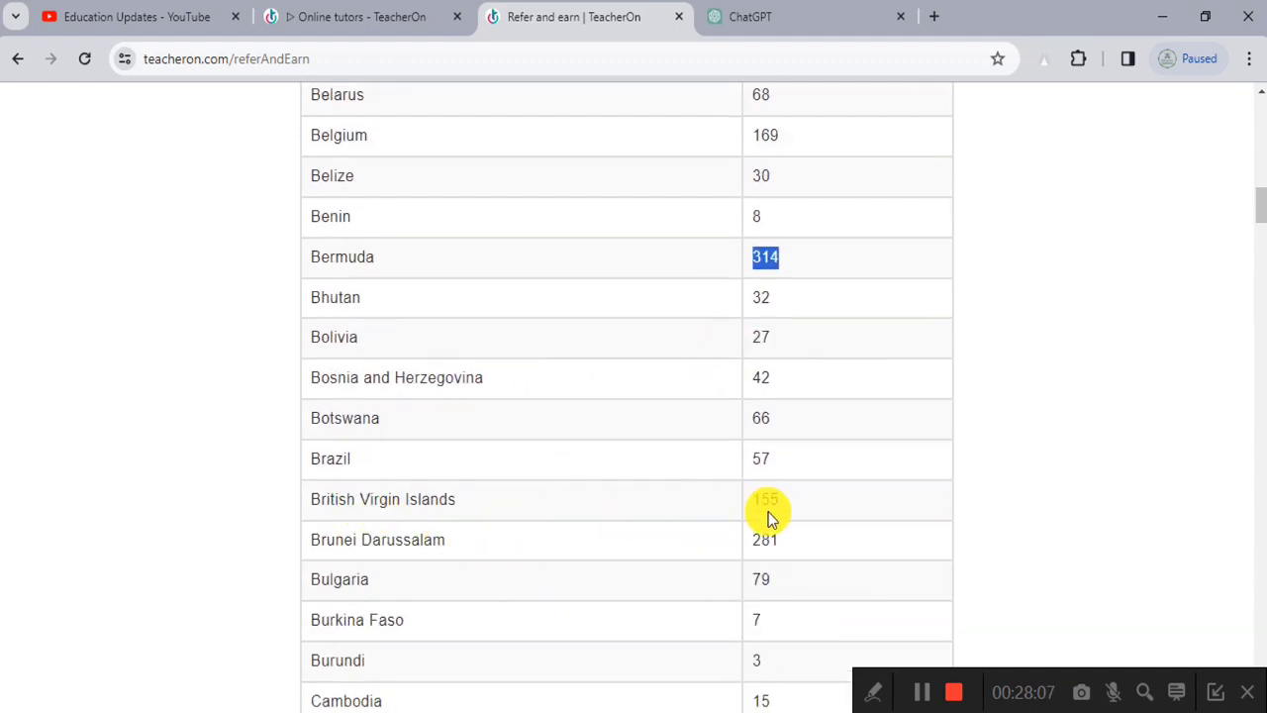
{"action": "scroll", "coordinate": [770, 515], "scroll_direction": "down", "scroll_amount": 1}
{"action": "left_click", "coordinate": [765, 400]}
{"action": "double_click", "coordinate": [764, 400]}
{"action": "double_click", "coordinate": [757, 454]}
{"action": "scroll", "coordinate": [833, 436], "scroll_direction": "up", "scroll_amount": 2}
{"action": "scroll", "coordinate": [831, 433], "scroll_direction": "up", "scroll_amount": 5}
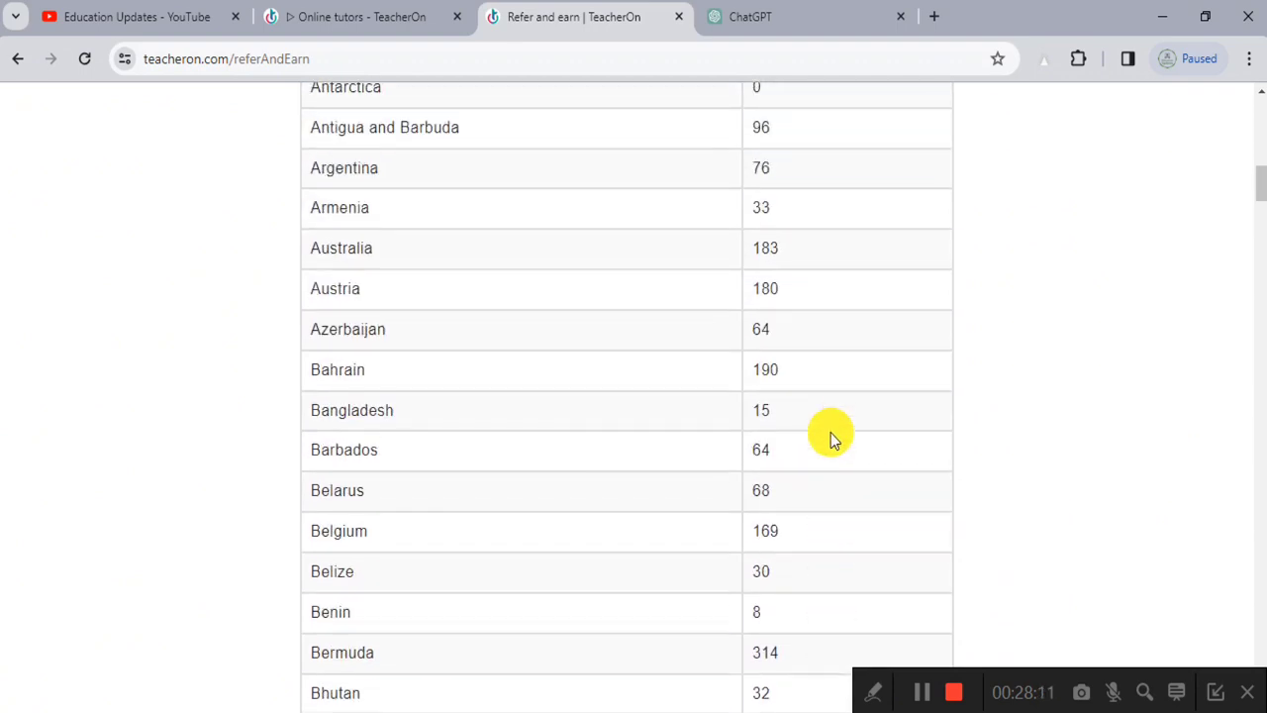
{"action": "scroll", "coordinate": [830, 436], "scroll_direction": "up", "scroll_amount": 1}
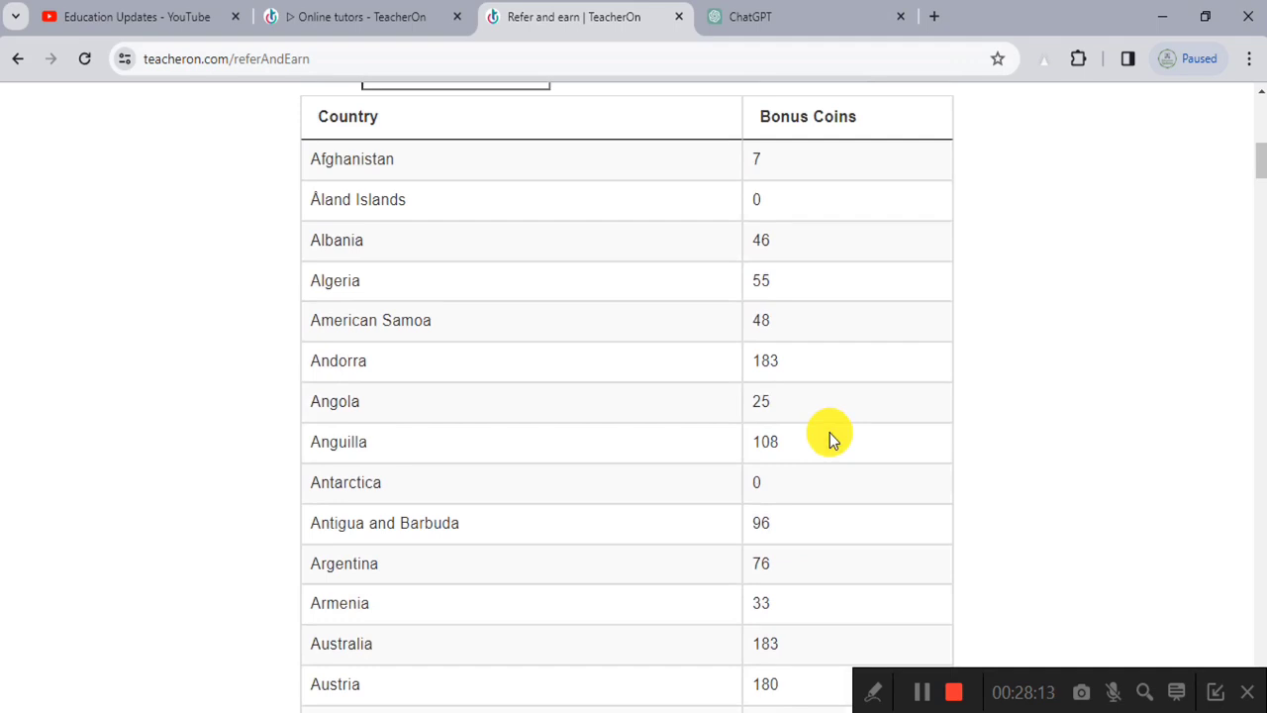
{"action": "scroll", "coordinate": [830, 435], "scroll_direction": "down", "scroll_amount": 4}
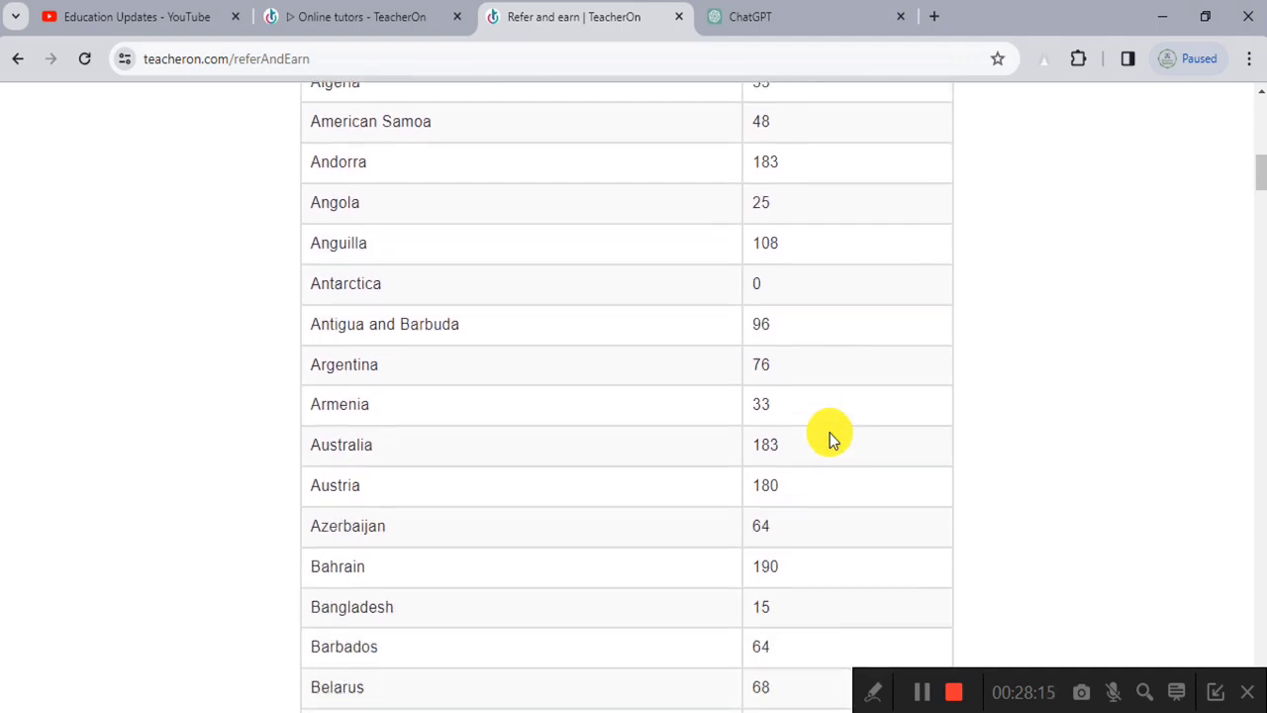
{"action": "scroll", "coordinate": [830, 433], "scroll_direction": "down", "scroll_amount": 2}
{"action": "scroll", "coordinate": [829, 433], "scroll_direction": "up", "scroll_amount": 14}
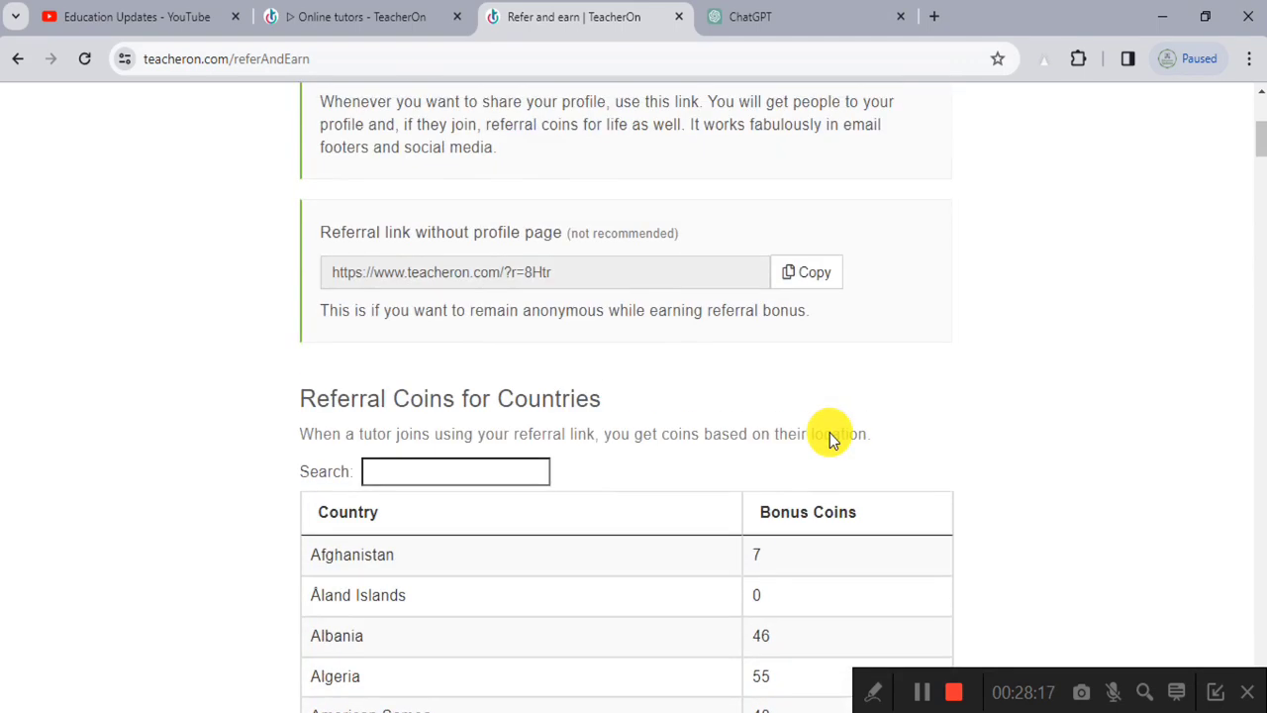
{"action": "scroll", "coordinate": [830, 432], "scroll_direction": "down", "scroll_amount": 2}
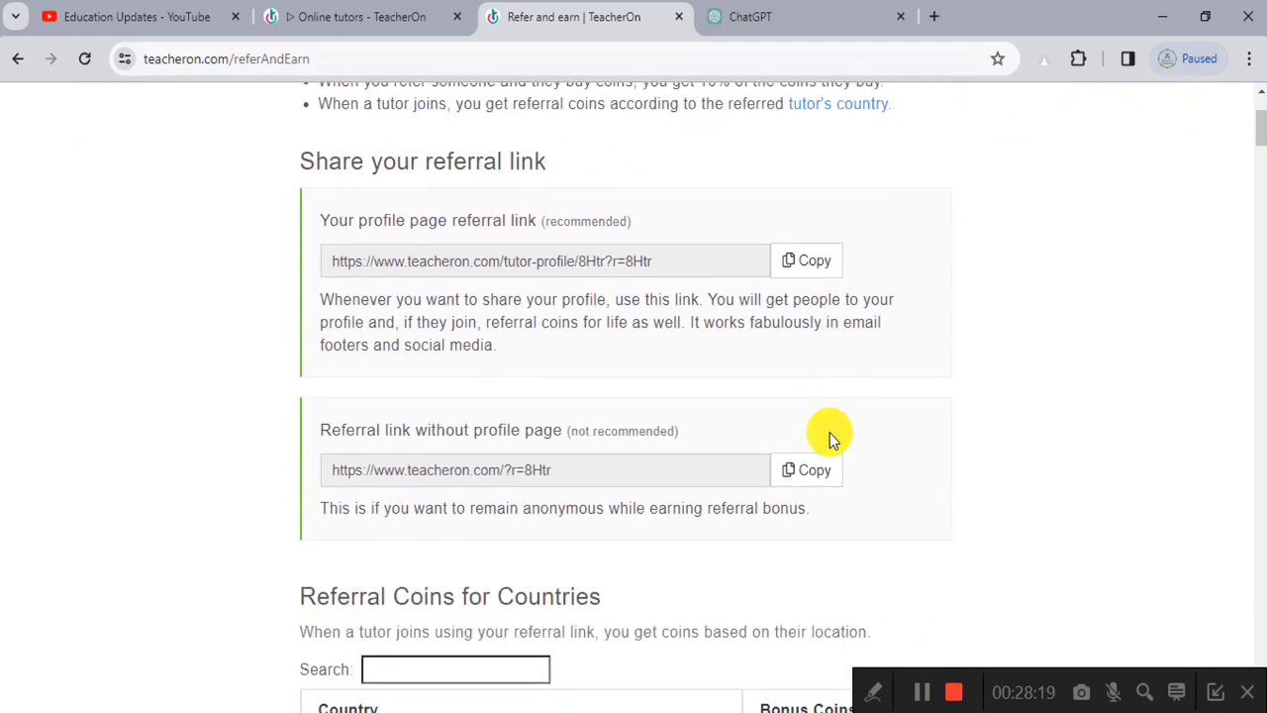
{"action": "scroll", "coordinate": [830, 433], "scroll_direction": "down", "scroll_amount": 1}
{"action": "scroll", "coordinate": [830, 433], "scroll_direction": "up", "scroll_amount": 3}
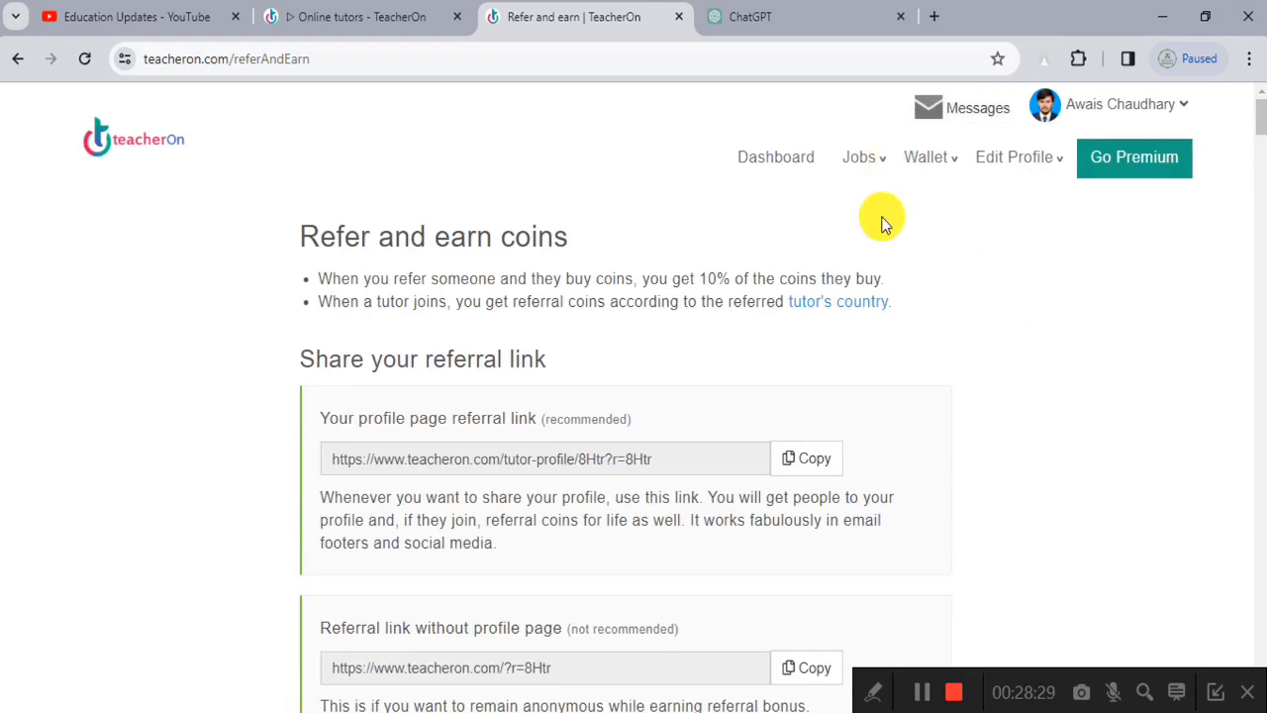
Step: Go to Wallet > Buy Coins from the top navigation
{"action": "scroll", "coordinate": [882, 218], "scroll_direction": "down", "scroll_amount": 2}
{"action": "scroll", "coordinate": [894, 419], "scroll_direction": "up", "scroll_amount": 2}
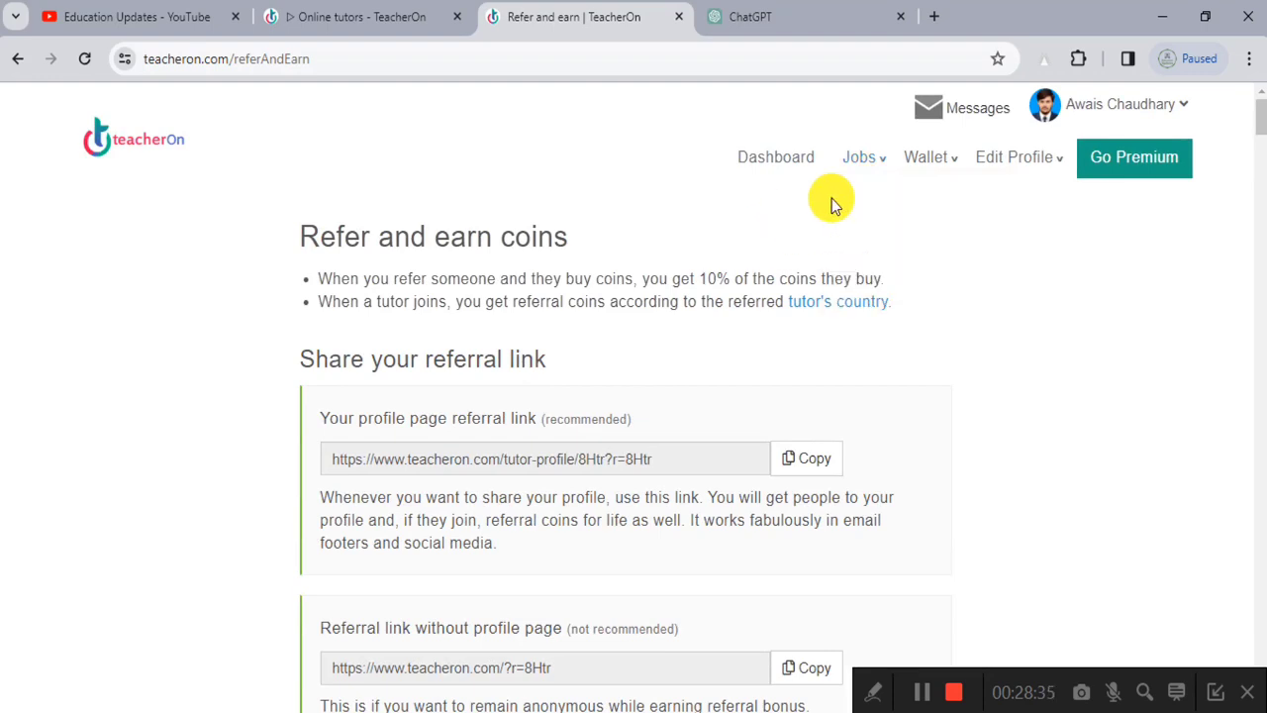
{"action": "mouse_move", "coordinate": [921, 167]}
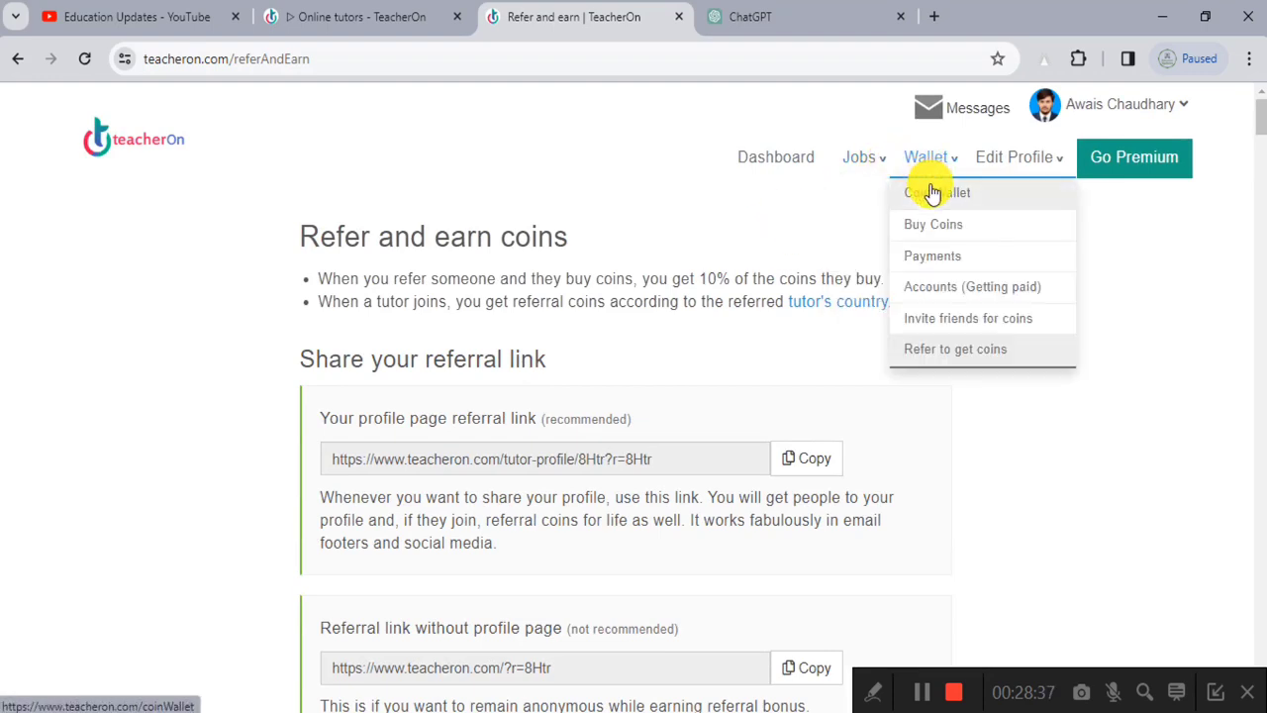
{"action": "left_click", "coordinate": [943, 234]}
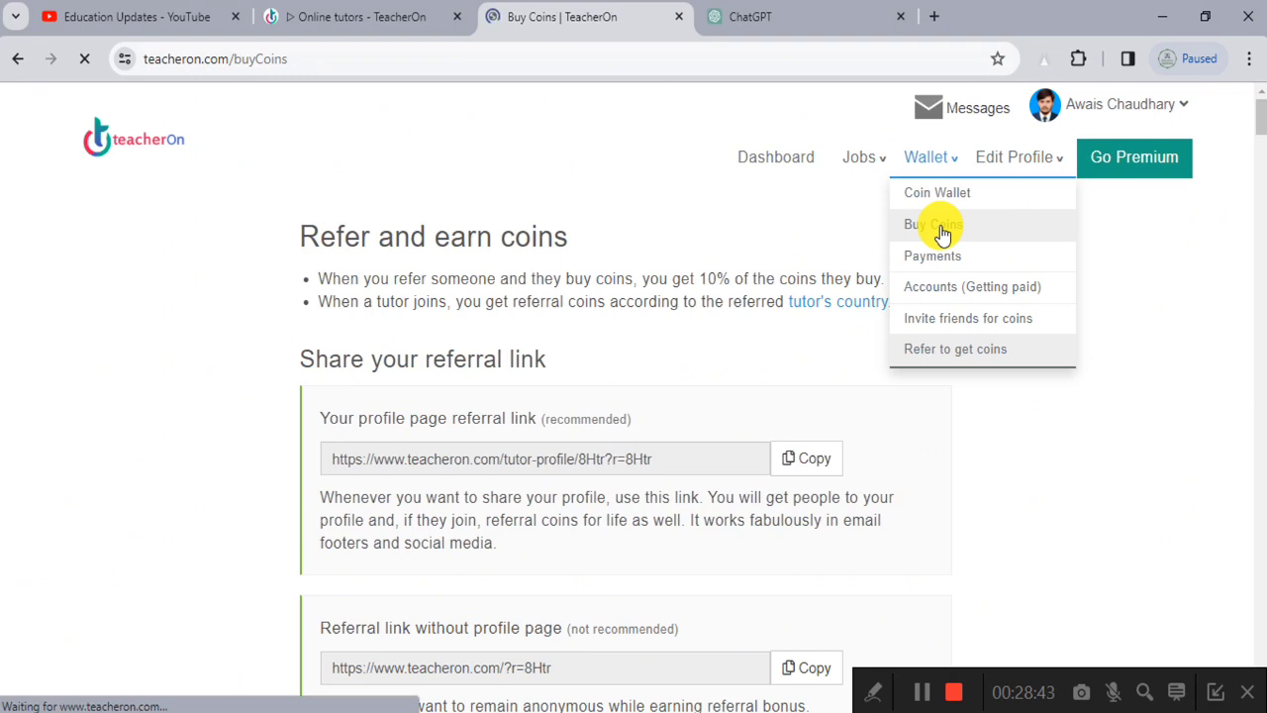
Step: Select the 1000 coins (Save 9%) package, priced 5163.34 PKR or 18.2 USD
{"action": "left_click", "coordinate": [626, 307]}
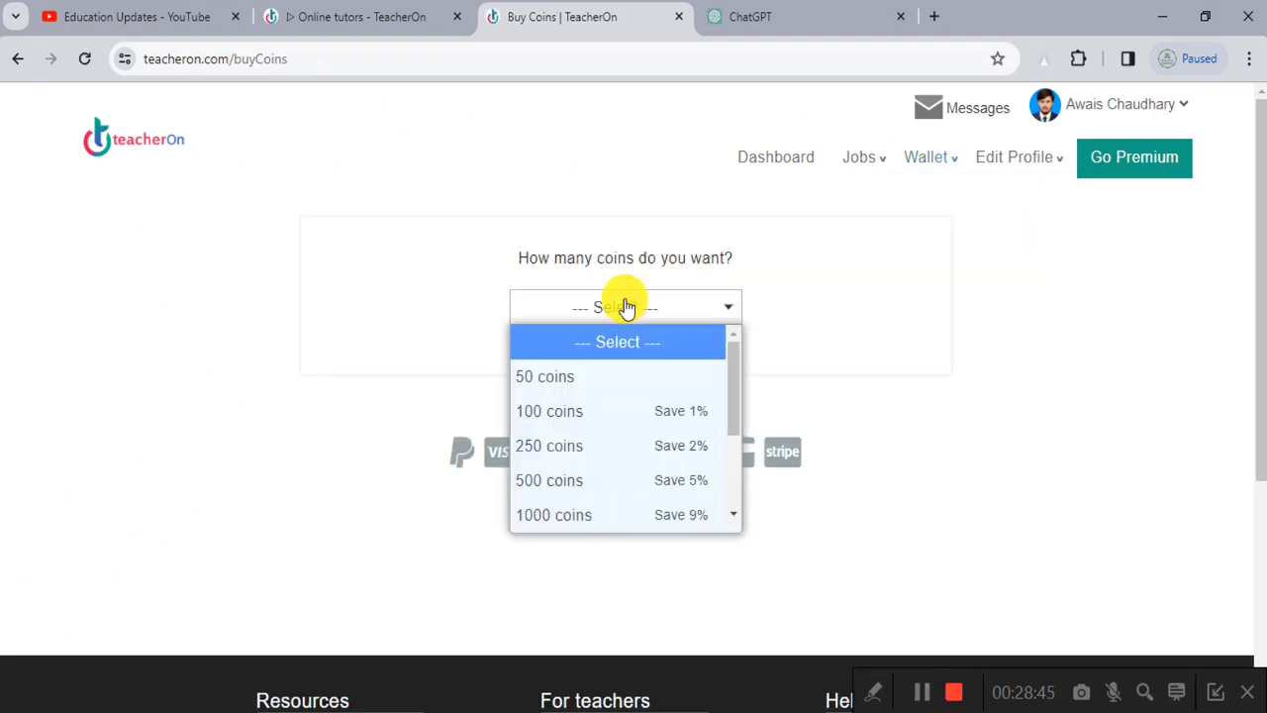
{"action": "left_click", "coordinate": [591, 515]}
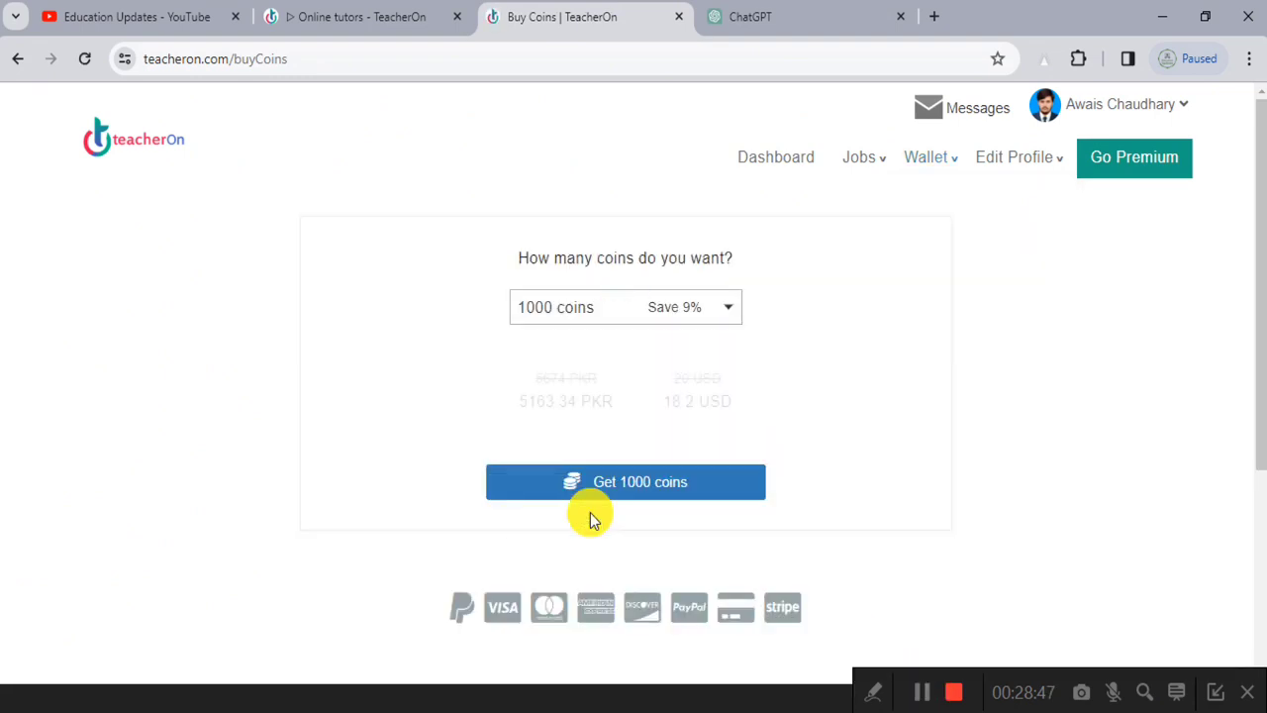
{"action": "scroll", "coordinate": [552, 416], "scroll_direction": "up", "scroll_amount": 6}
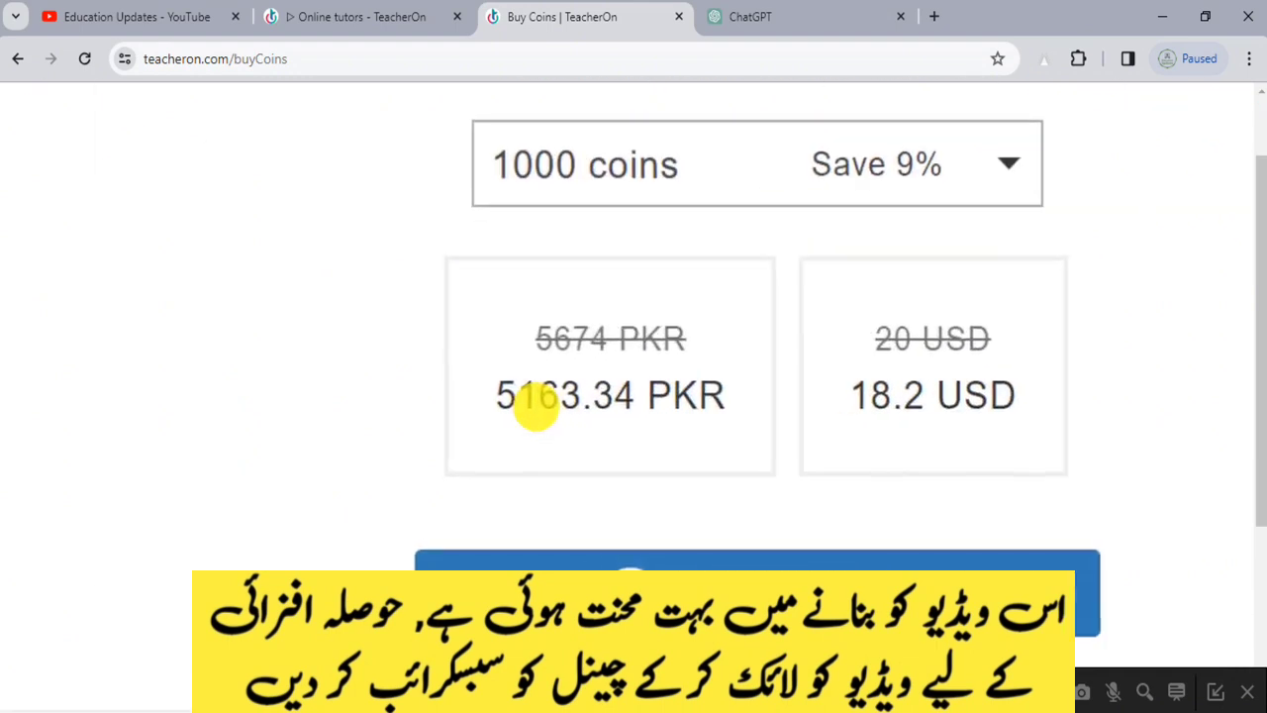
{"action": "scroll", "coordinate": [536, 406], "scroll_direction": "down", "scroll_amount": 6}
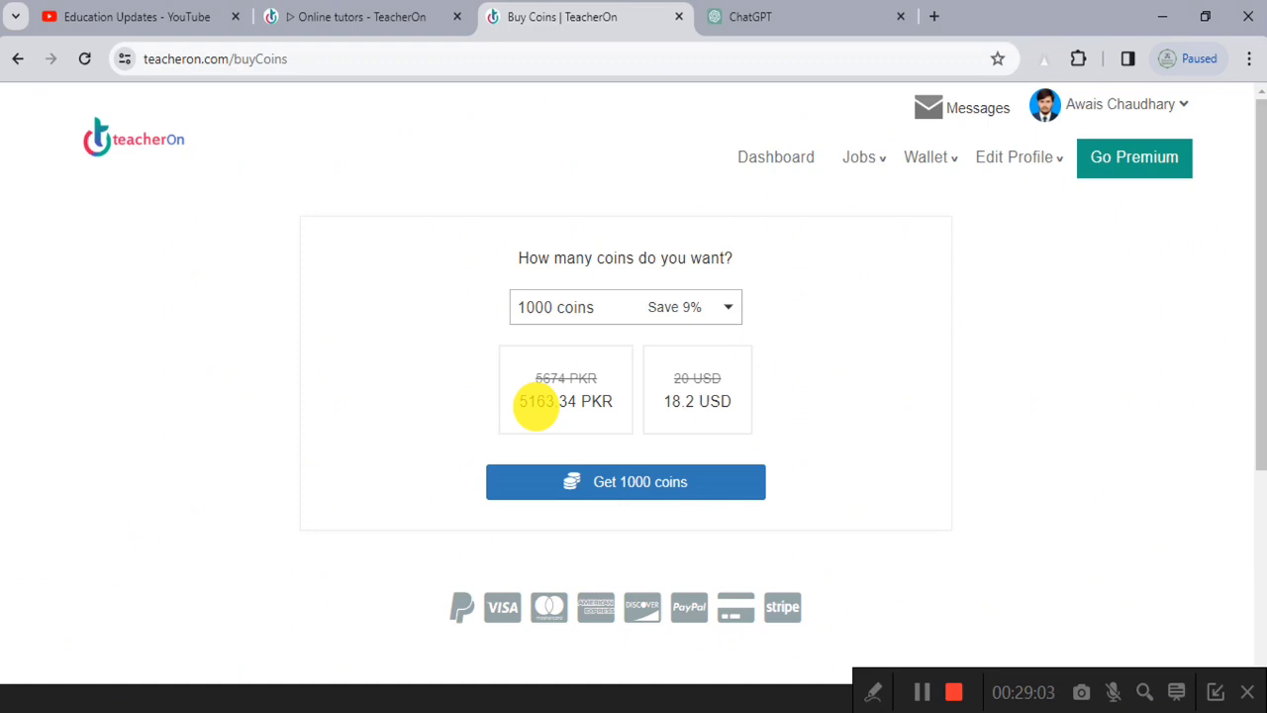
Step: Look over the job-related options in the top navigation menu
{"action": "left_click", "coordinate": [858, 158]}
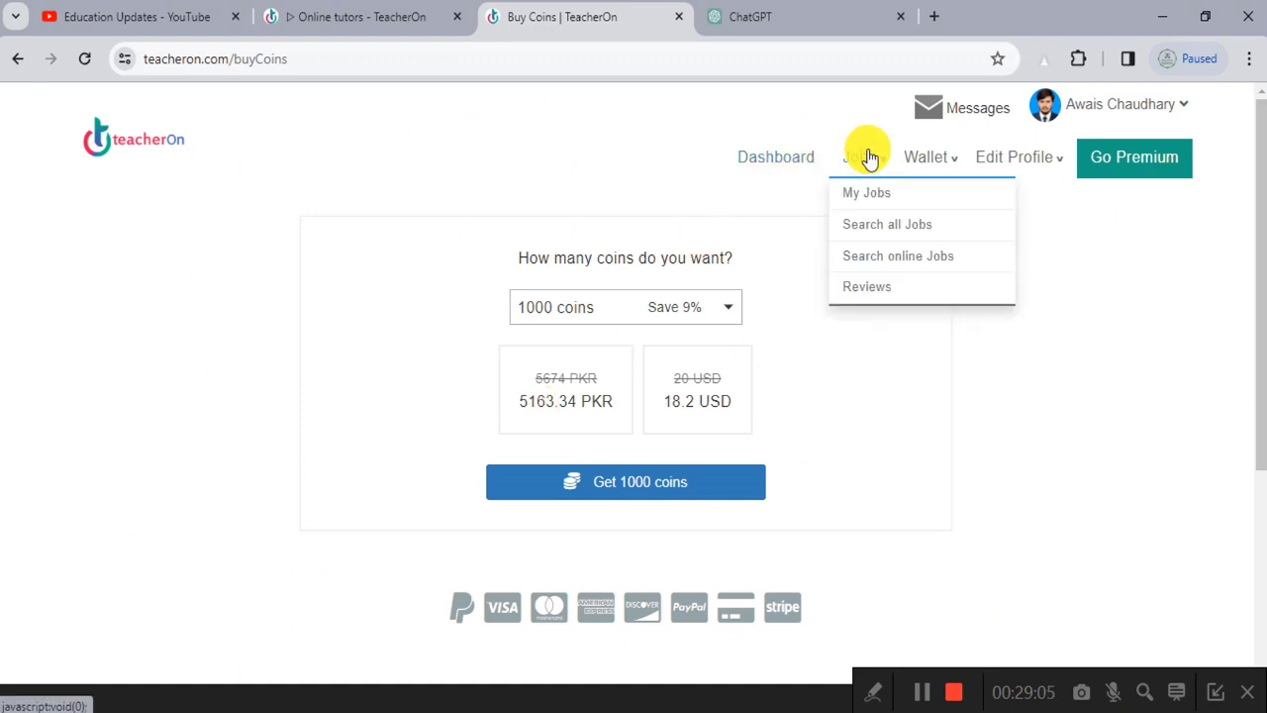
{"action": "scroll", "coordinate": [868, 153], "scroll_direction": "up", "scroll_amount": 5}
{"action": "scroll", "coordinate": [812, 198], "scroll_direction": "down", "scroll_amount": 5}
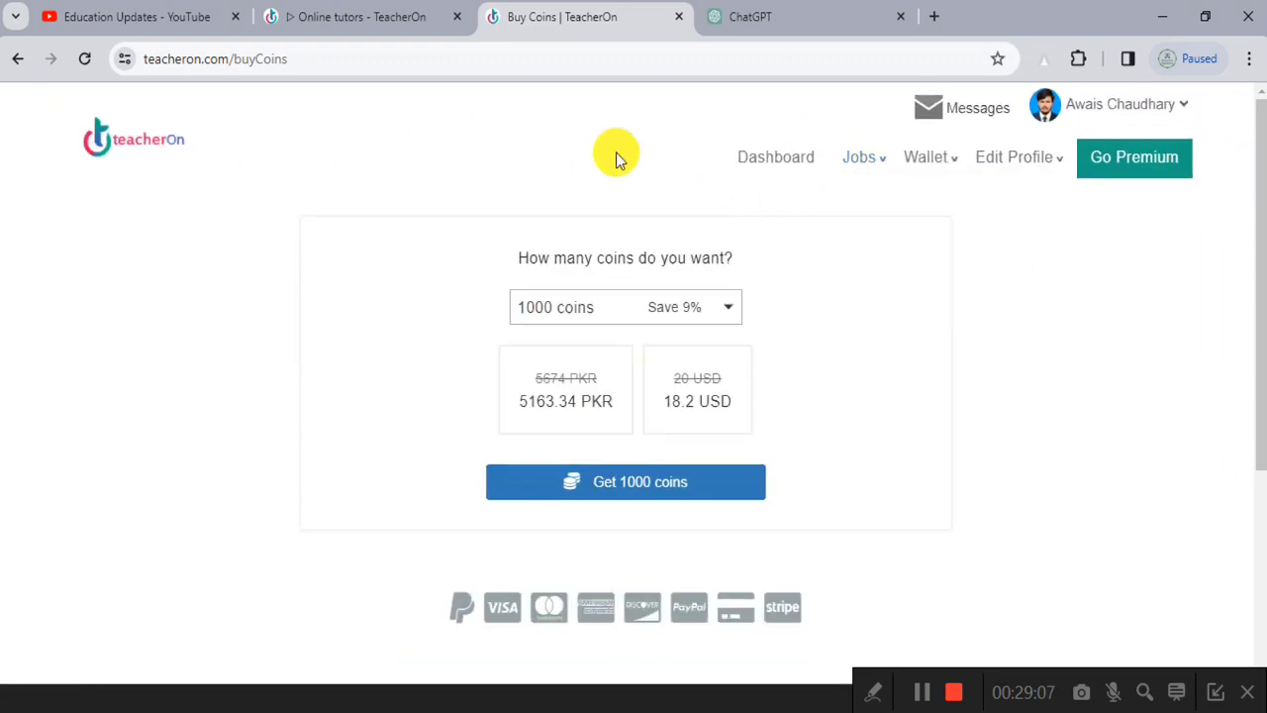
Step: View the Getting paid payout methods under Wallet > Accounts, then the Wallet > Payments history
{"action": "mouse_move", "coordinate": [934, 163]}
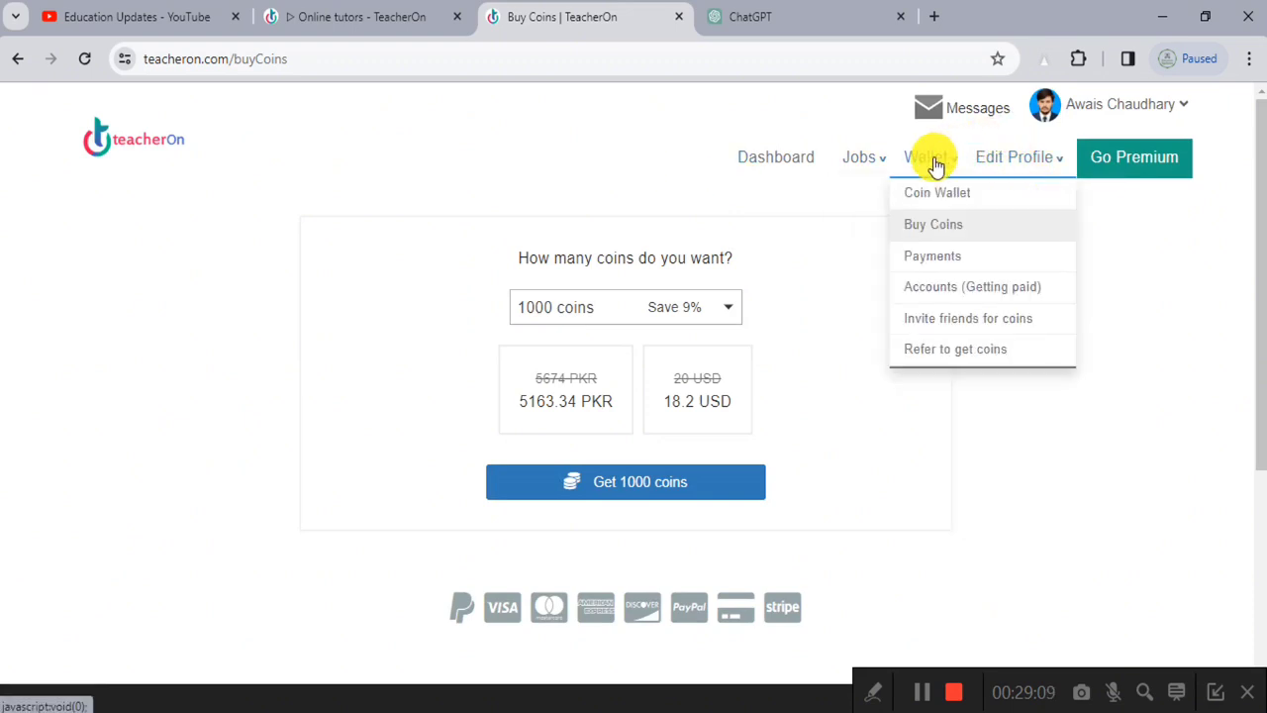
{"action": "left_click", "coordinate": [963, 285]}
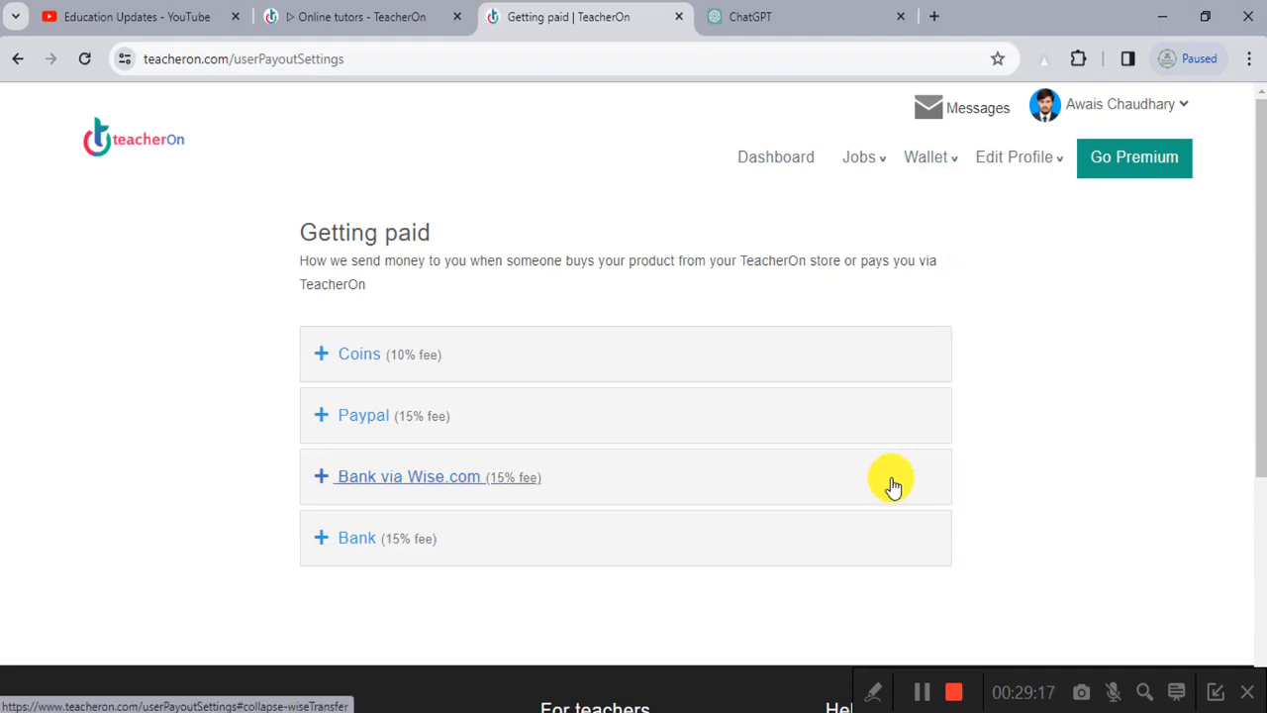
{"action": "left_click", "coordinate": [929, 161]}
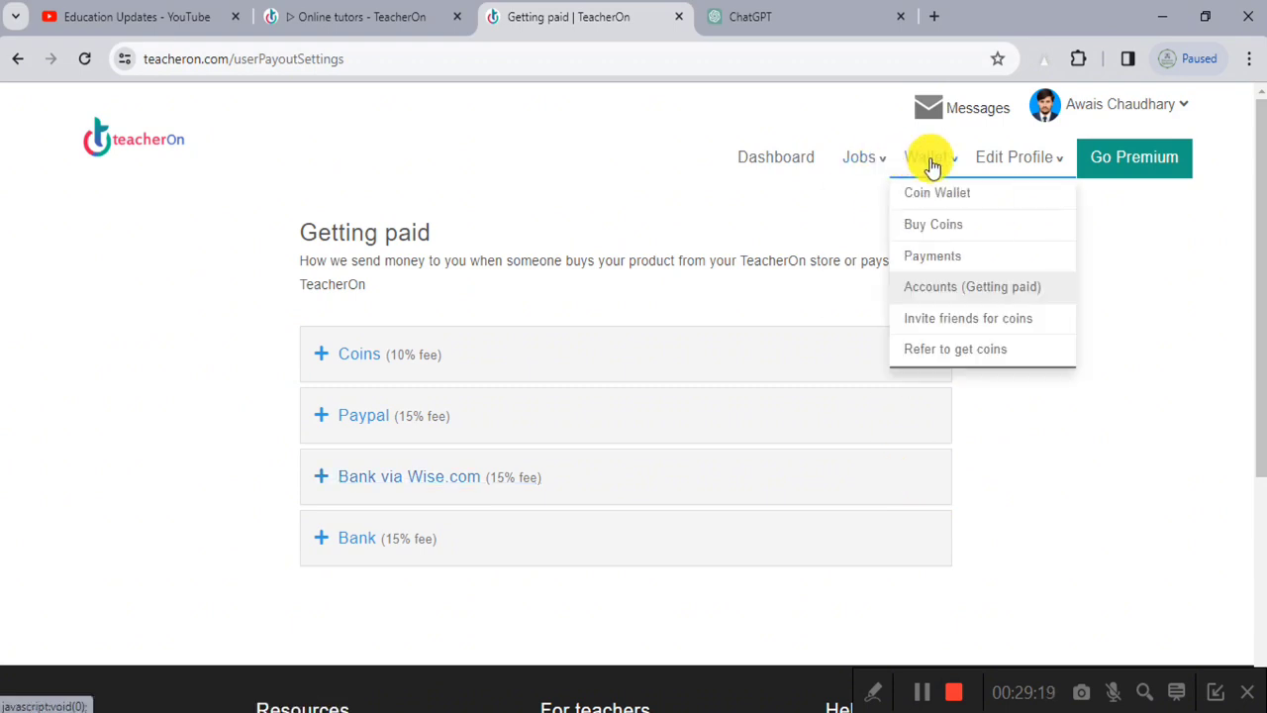
{"action": "left_click", "coordinate": [949, 264]}
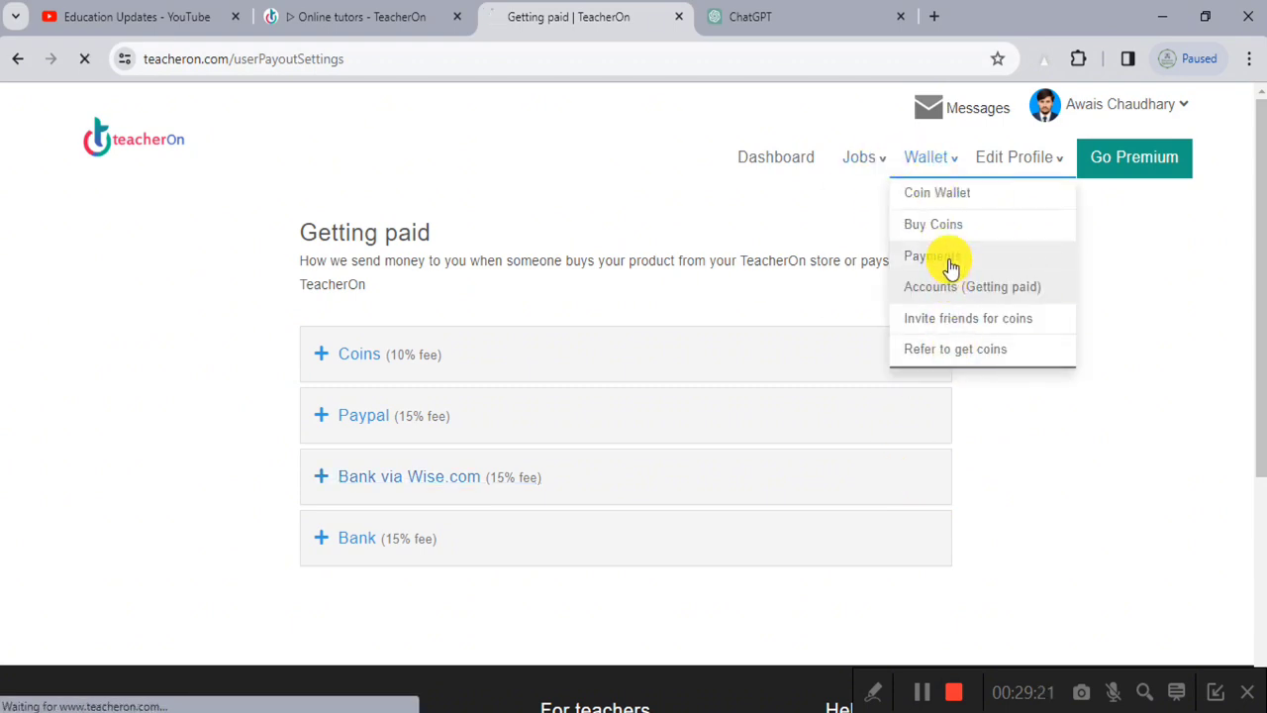